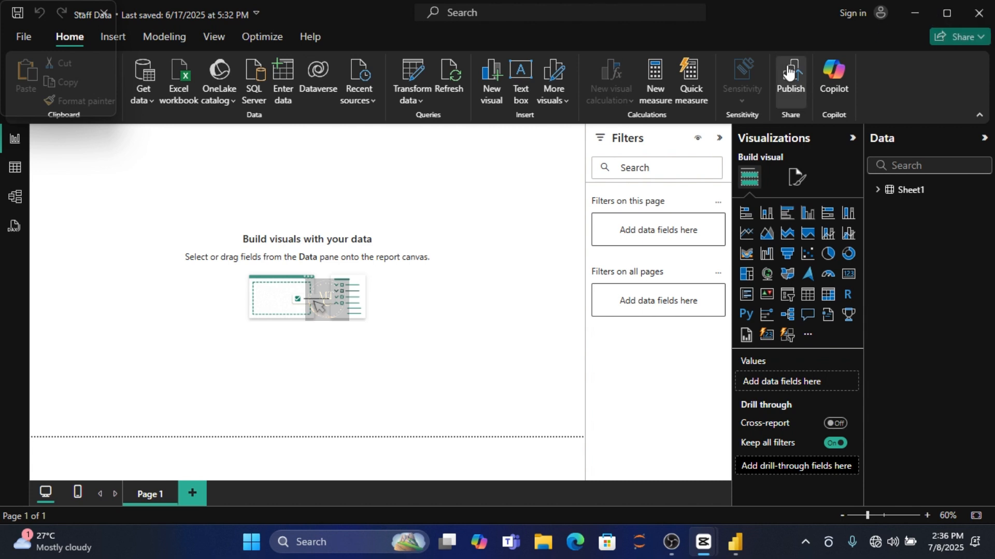
Examine the staff records in Table view and the Sheet1 field list in Report view
click(17, 174)
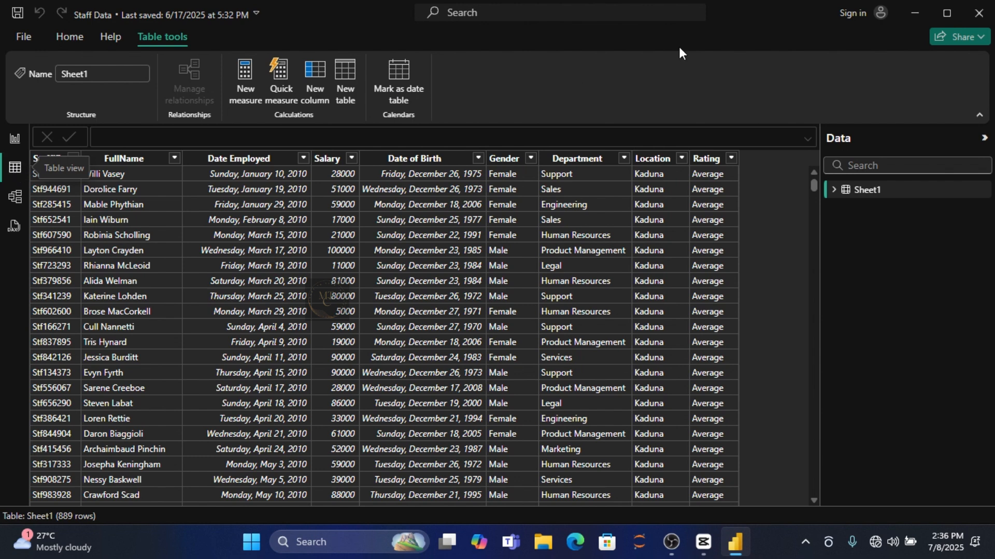
click(73, 46)
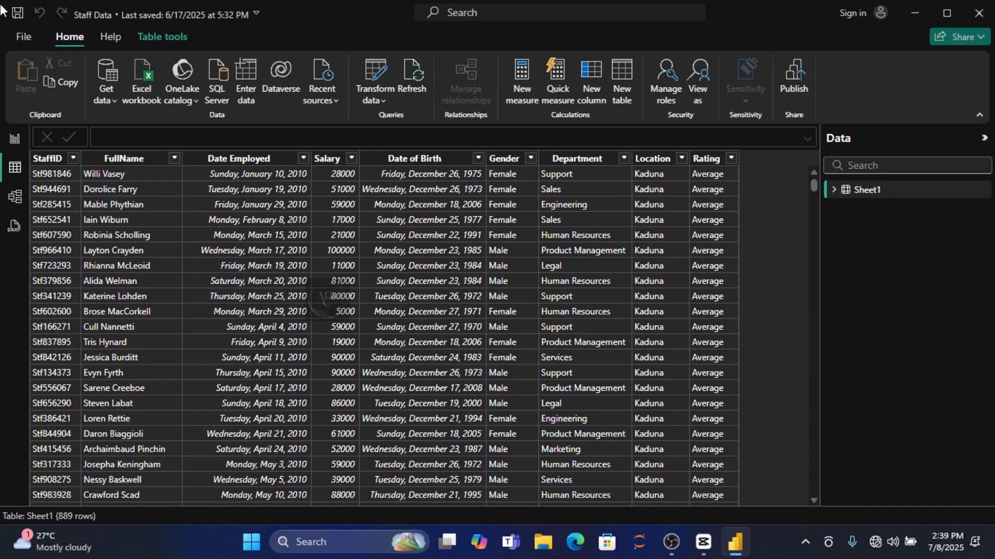
click(14, 140)
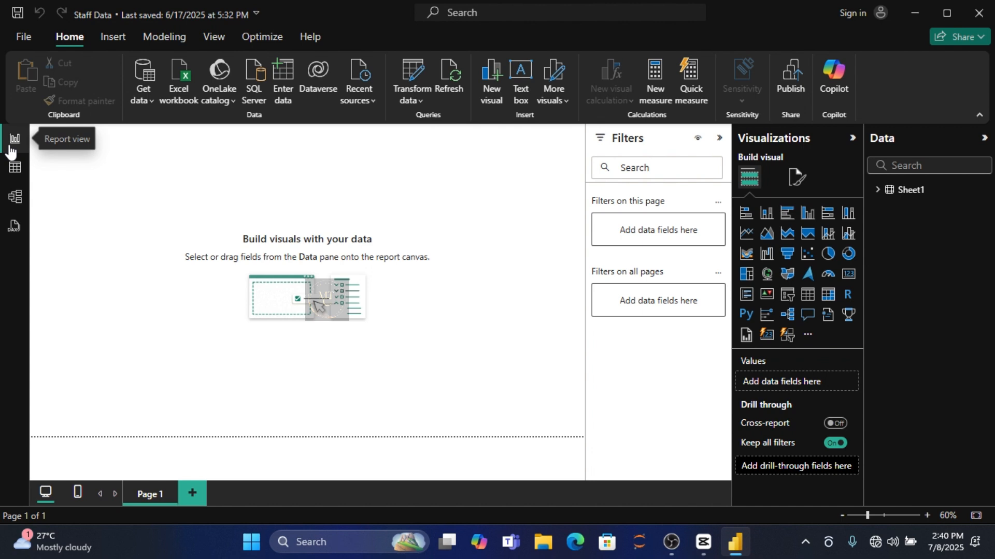
click(877, 190)
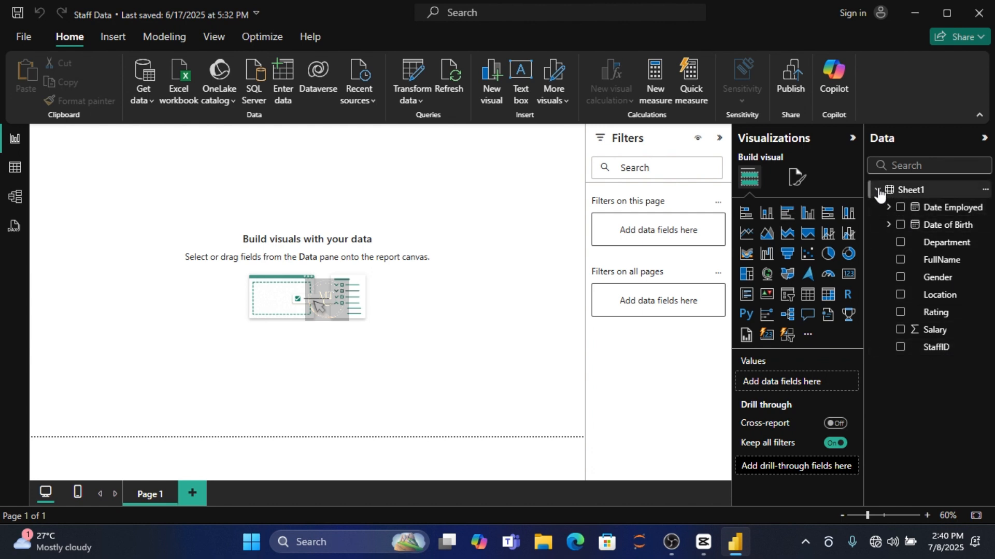
click(877, 191)
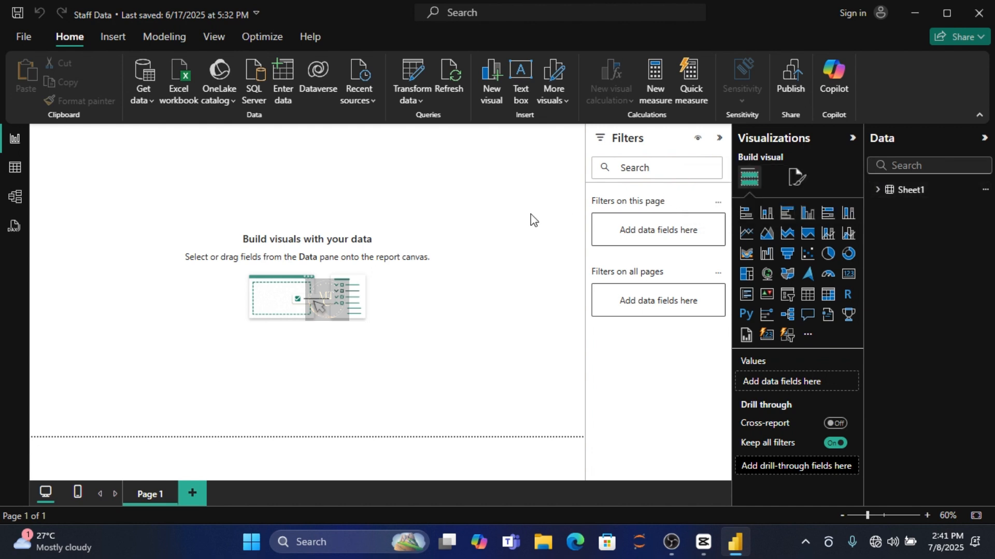
Insert a text box on the report page with the title "DEXA STAFF REPORT"
click(527, 107)
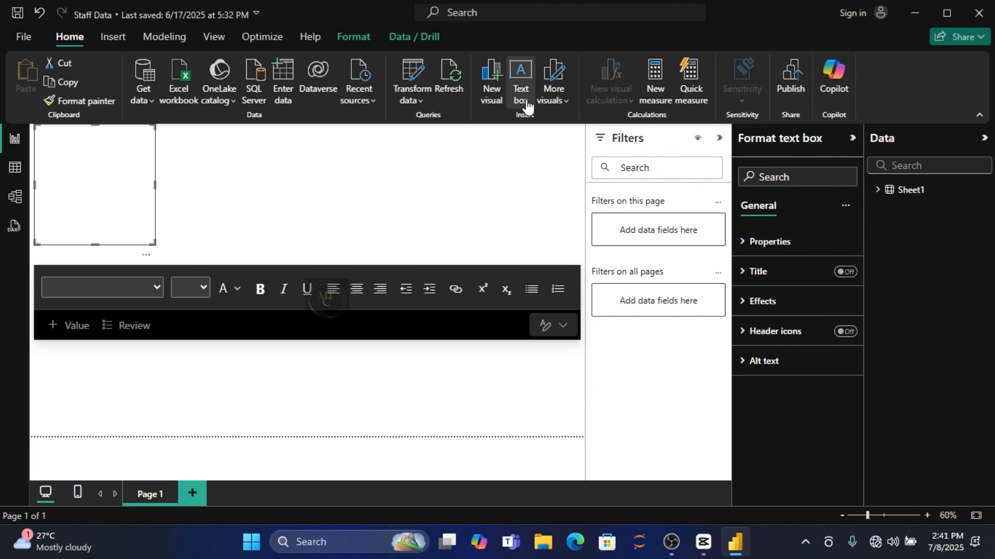
text(DEXA)
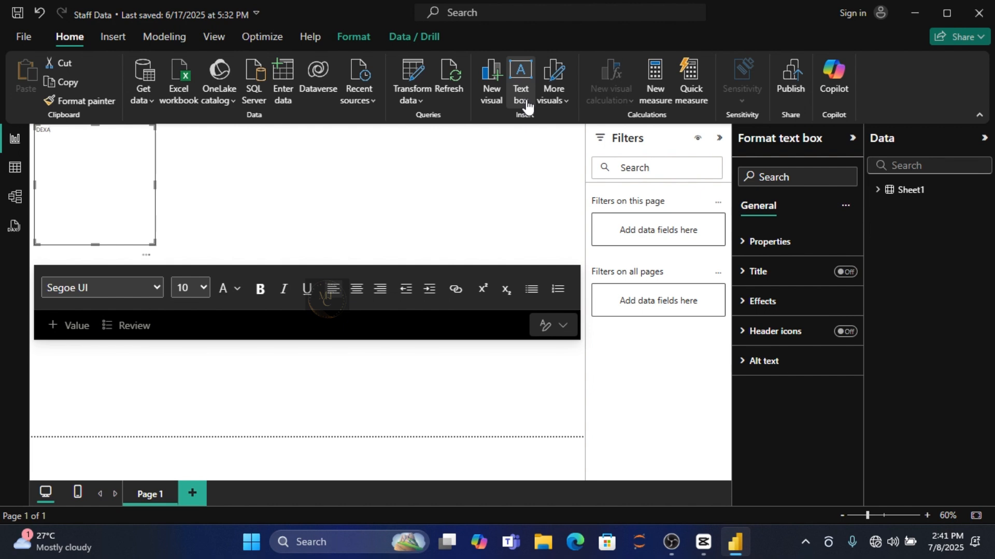
key(BackSpace)
key(BackSpace)
key(BackSpace)
key(BackSpace)
text(DEXA STAFF REPORT)
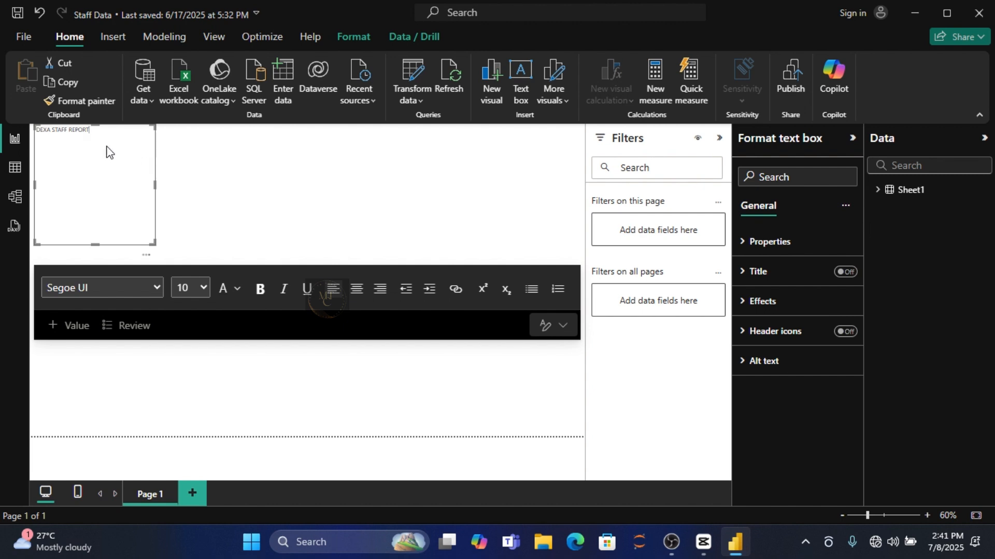
Set the font size of the whole report title to 36
drag(93, 134, 37, 135)
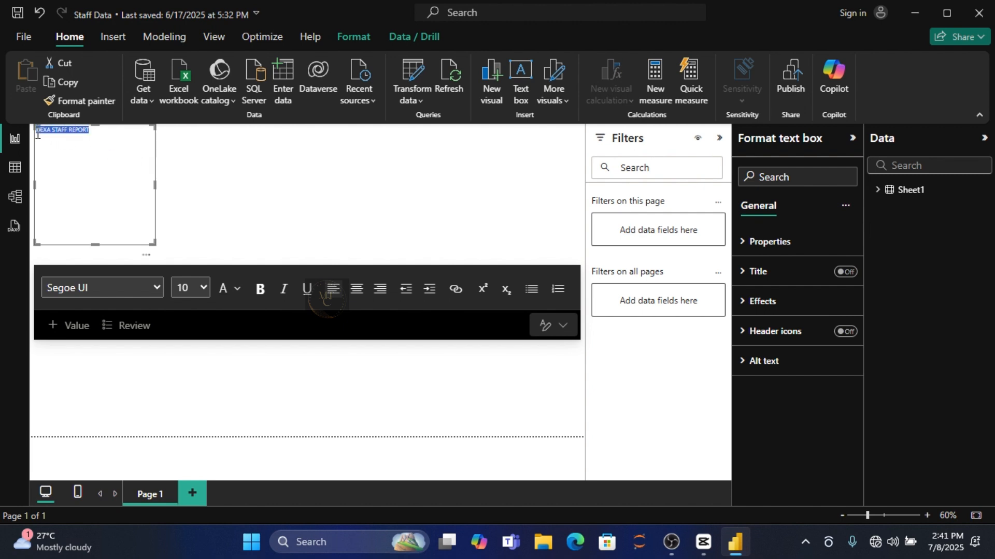
click(204, 288)
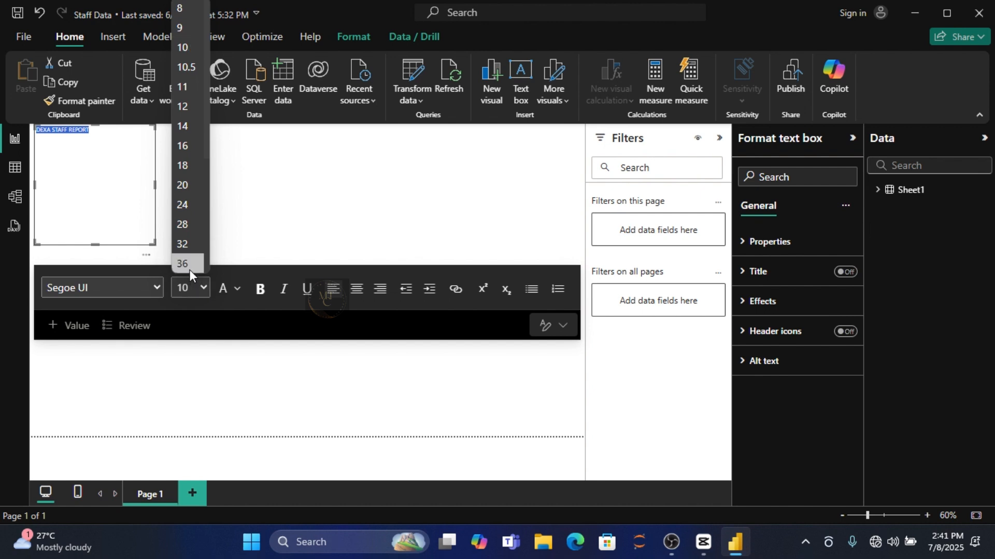
click(189, 269)
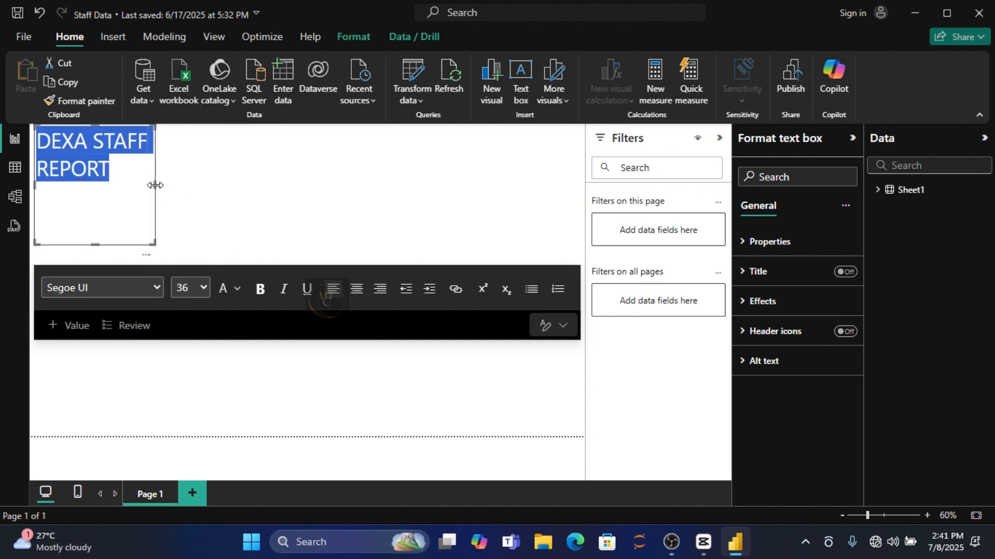
Resize the text box to fit closely around the single-line title and centre the text
drag(154, 185, 284, 170)
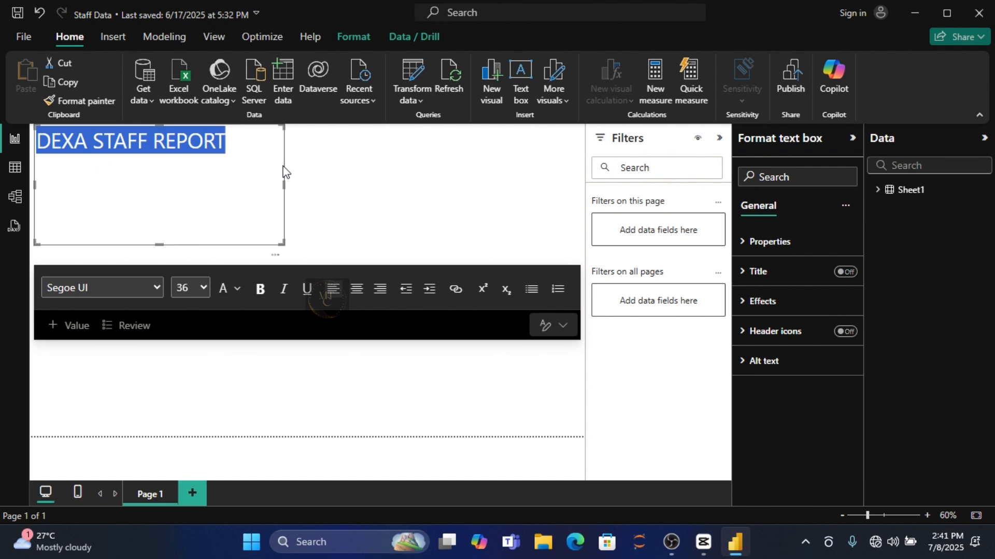
drag(156, 244, 151, 155)
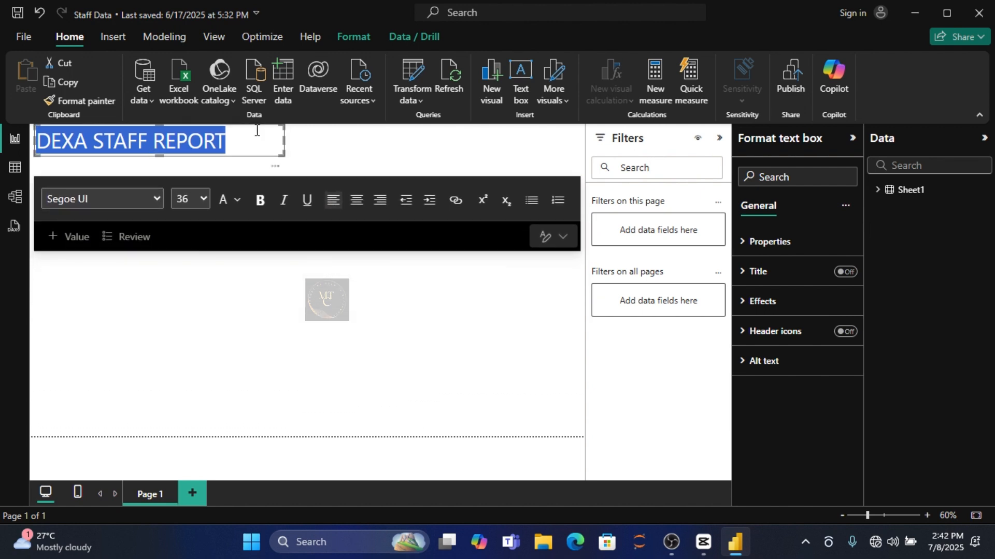
click(355, 206)
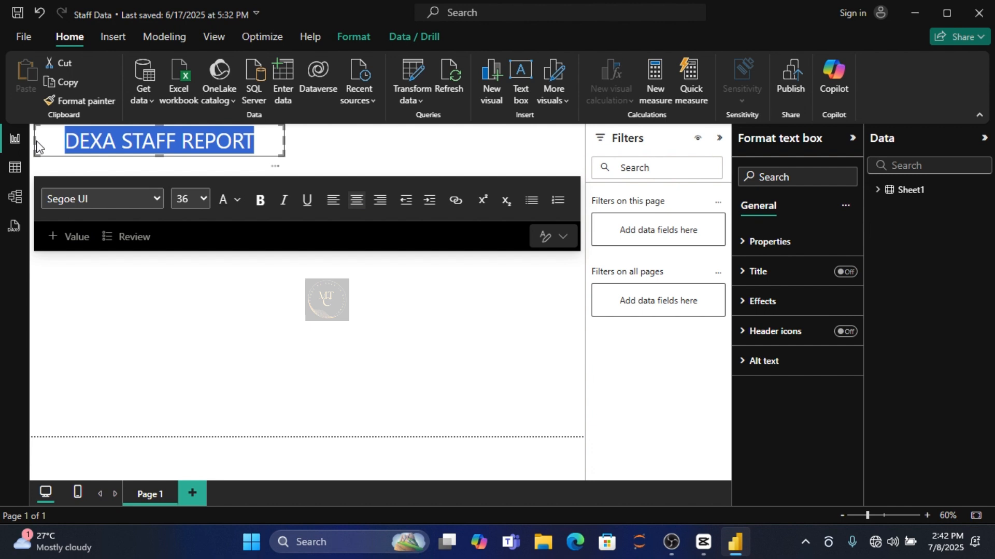
drag(36, 146, 87, 140)
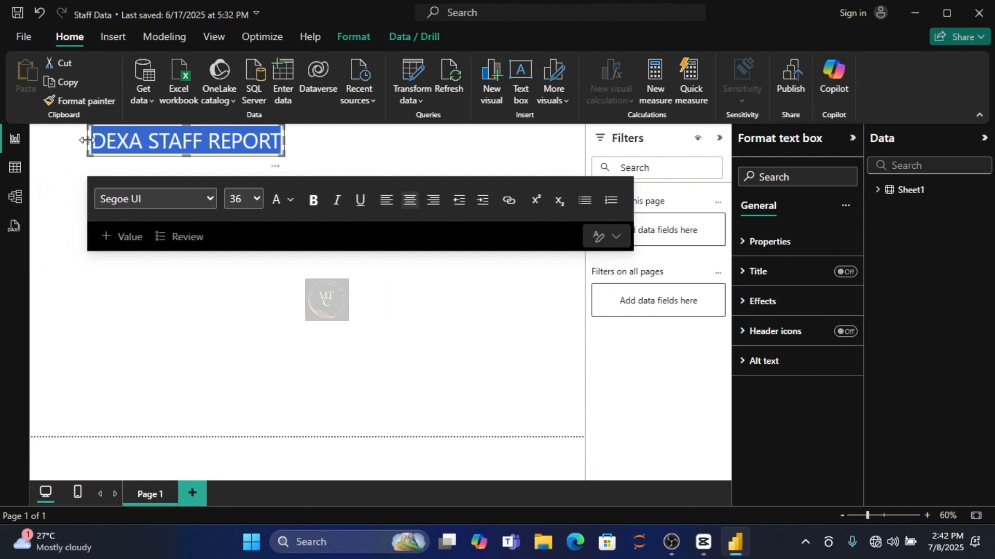
Increase the title's font size to 40 and widen the text box so the title fits on one line
click(257, 200)
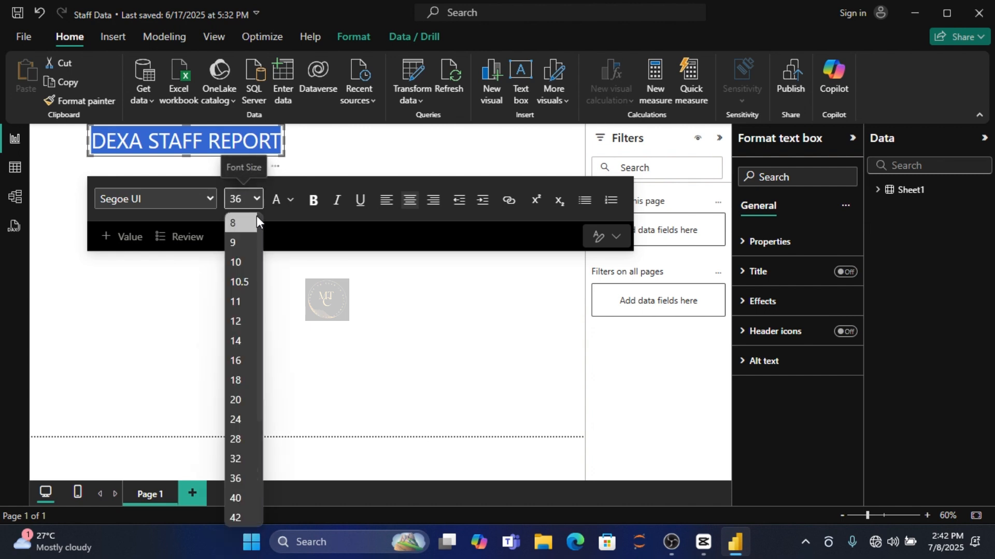
click(244, 504)
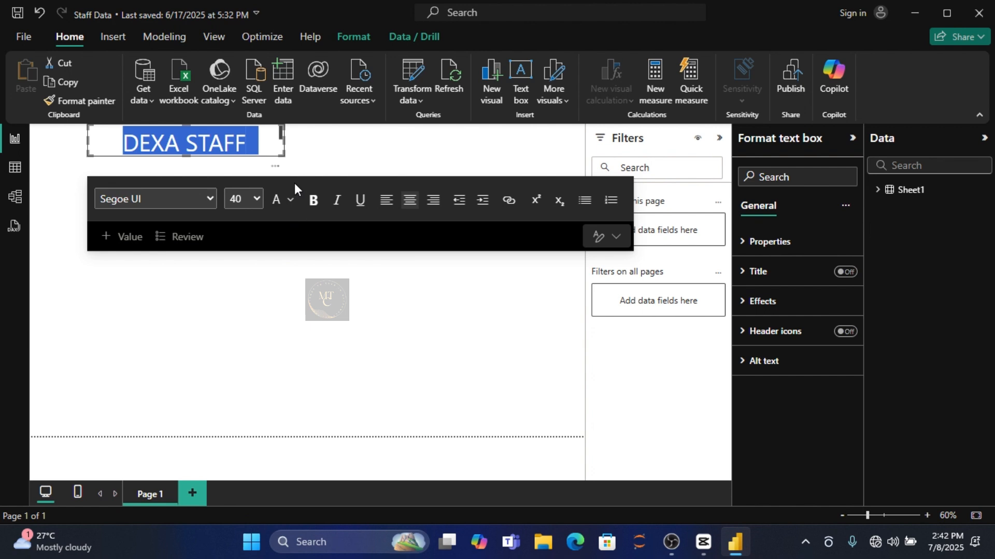
click(288, 146)
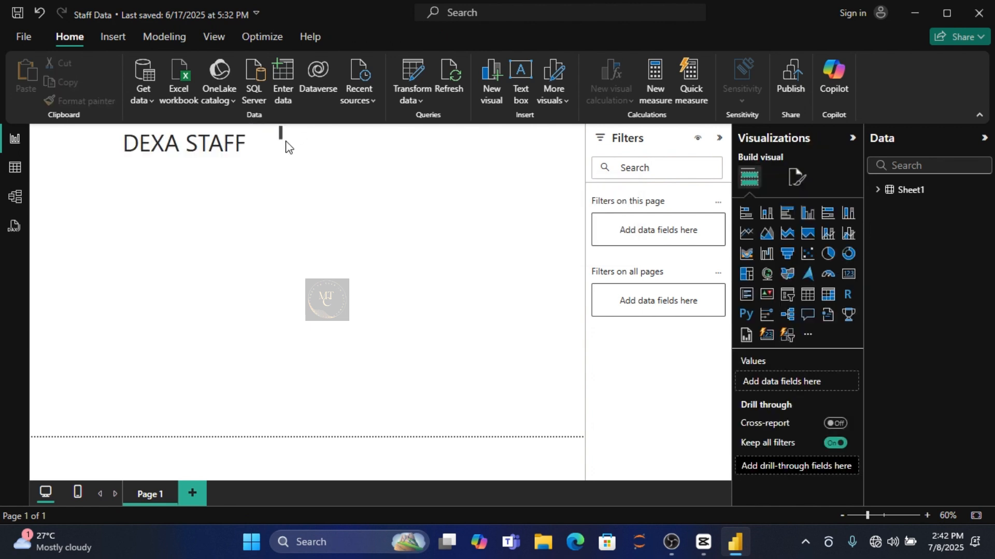
drag(247, 145, 335, 139)
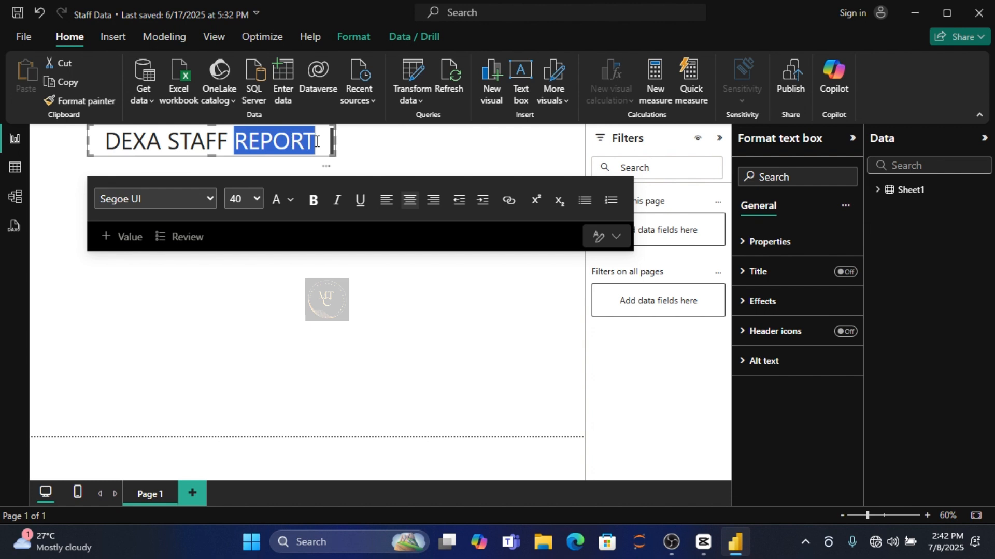
Try Cambria Math and Comic Sans MS on the full title, and settle on the Constantia font
drag(316, 141, 102, 150)
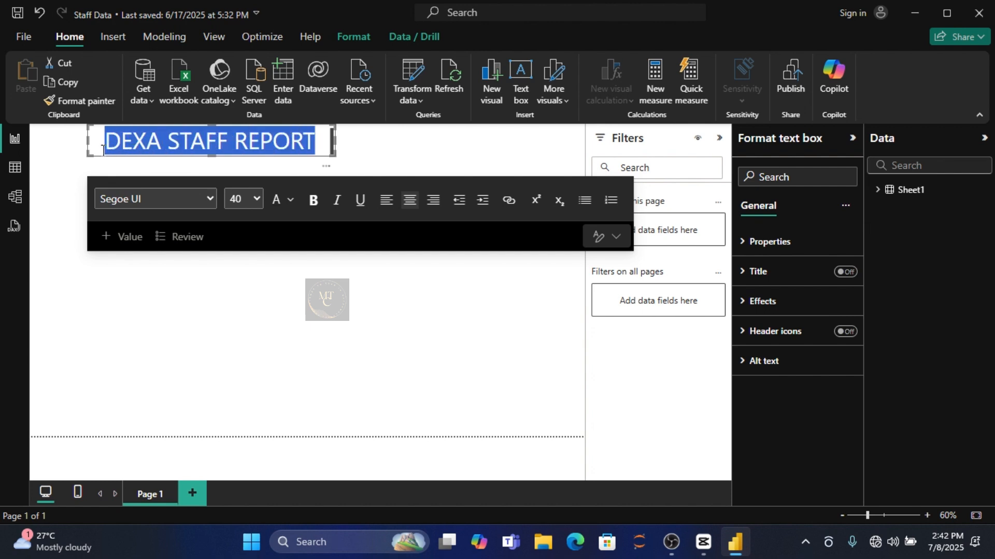
click(208, 200)
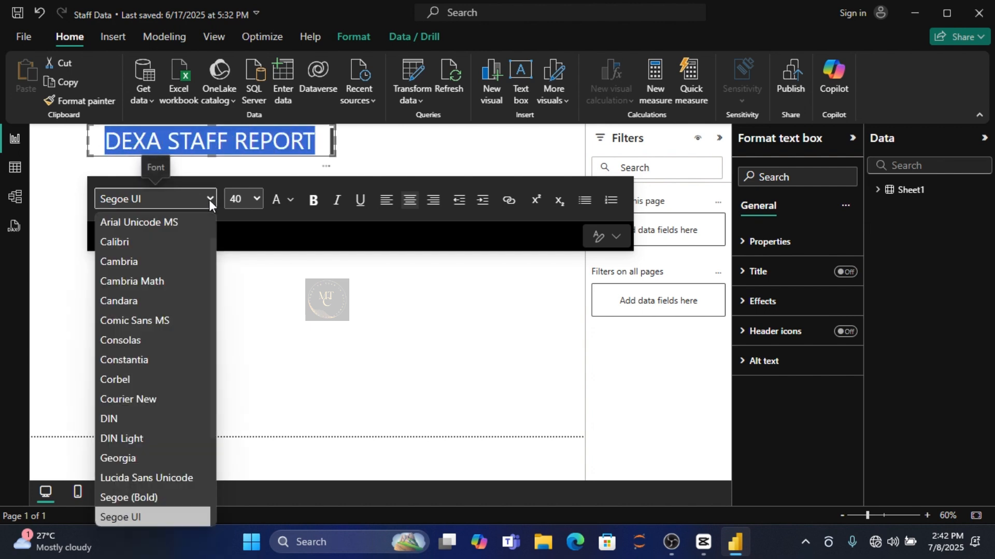
click(174, 280)
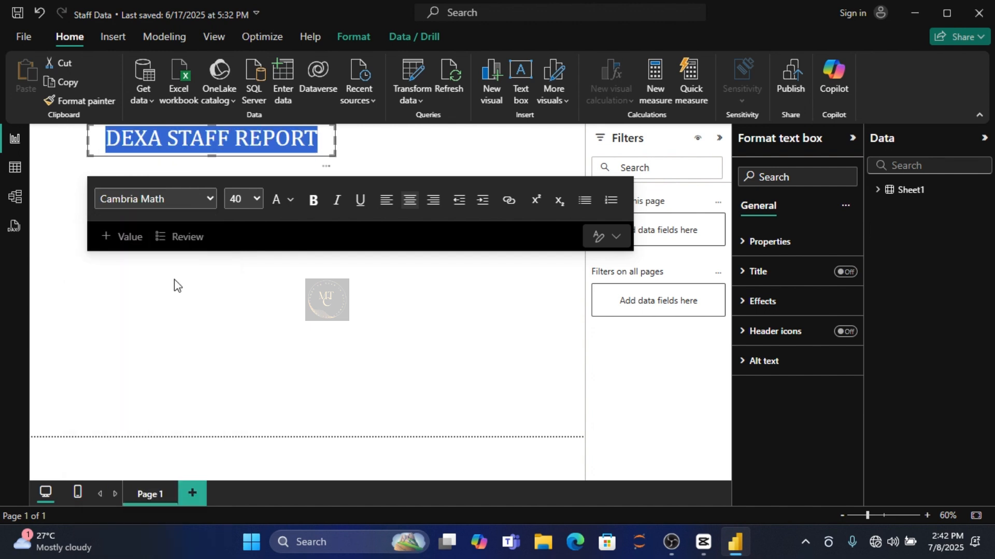
click(210, 200)
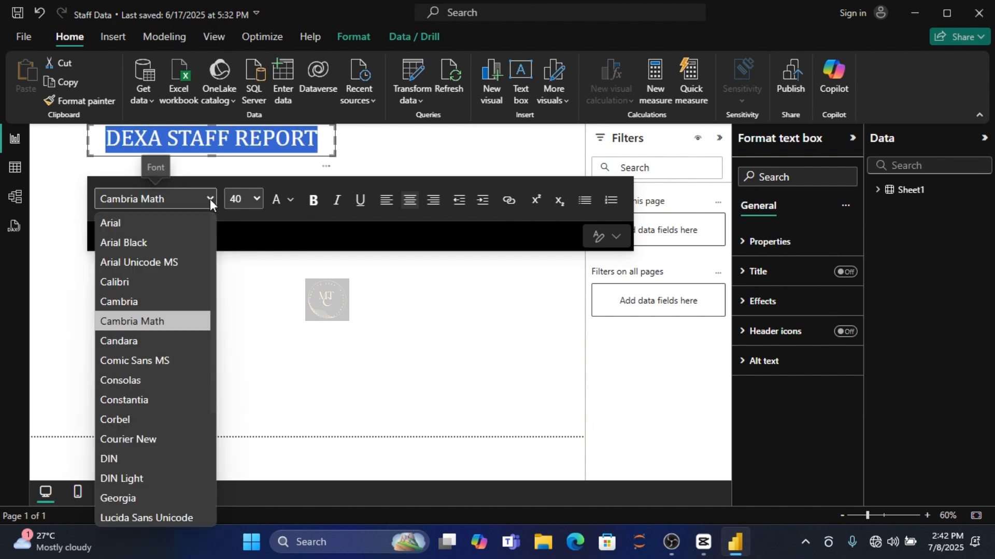
click(163, 361)
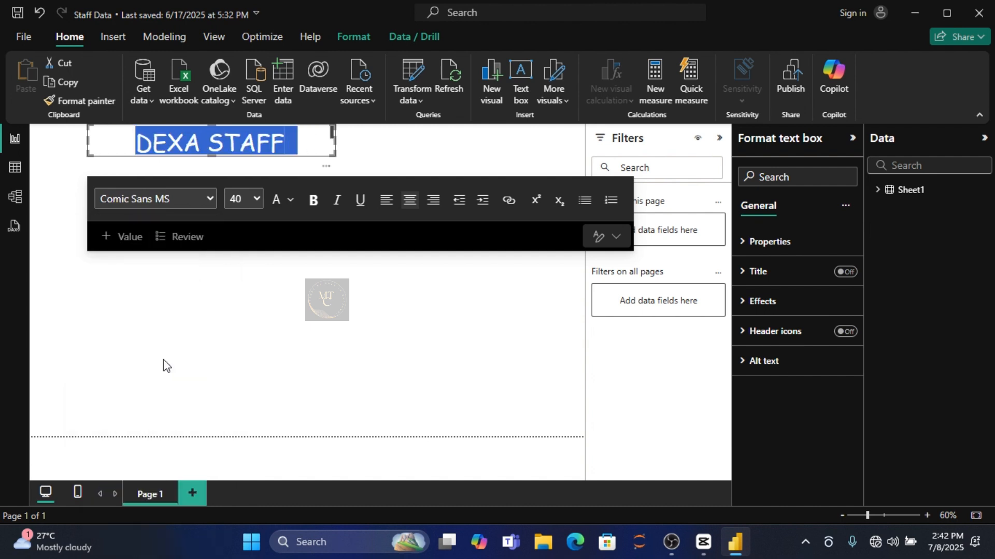
click(209, 201)
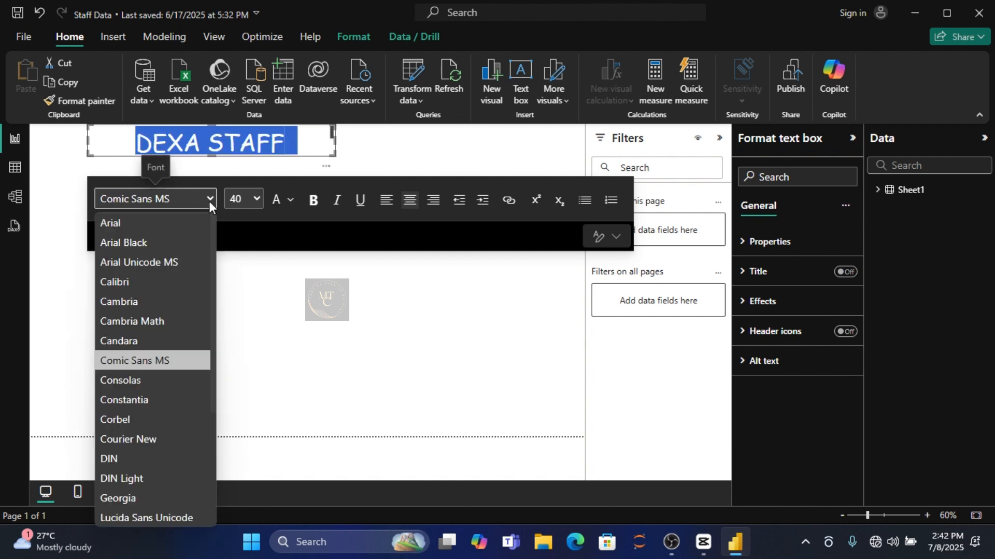
click(146, 402)
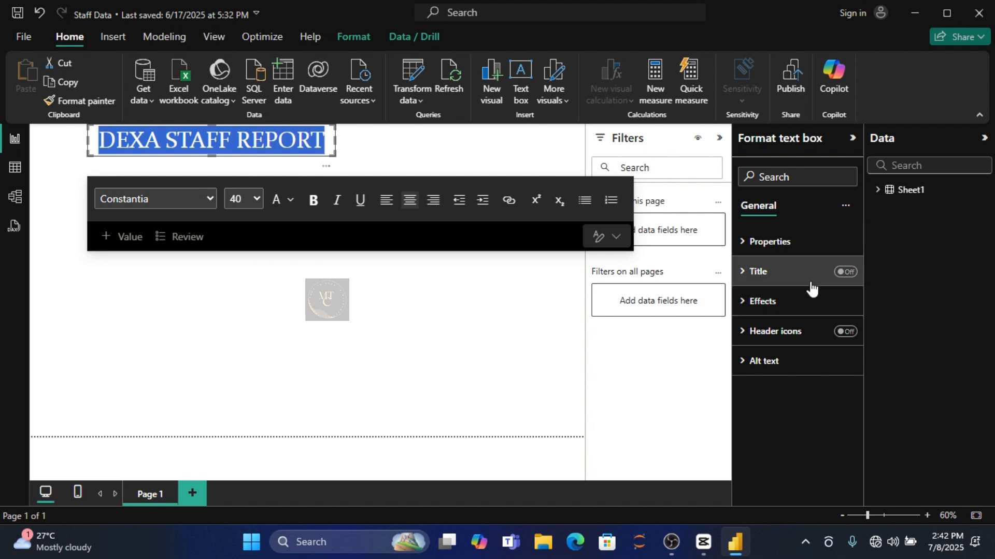
Add a visual border with 20 px rounded corners to the title text box and turn on its shadow
click(776, 310)
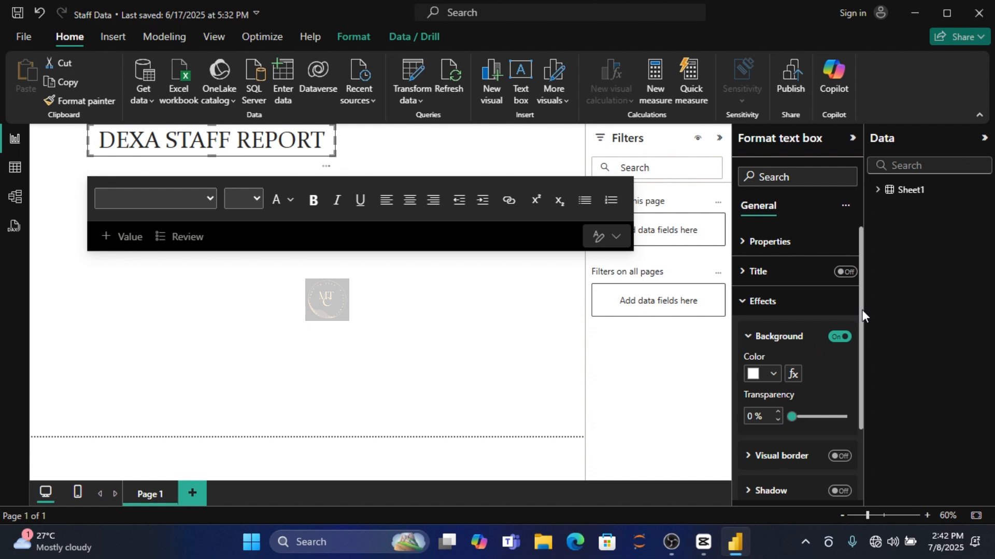
drag(862, 309, 860, 382)
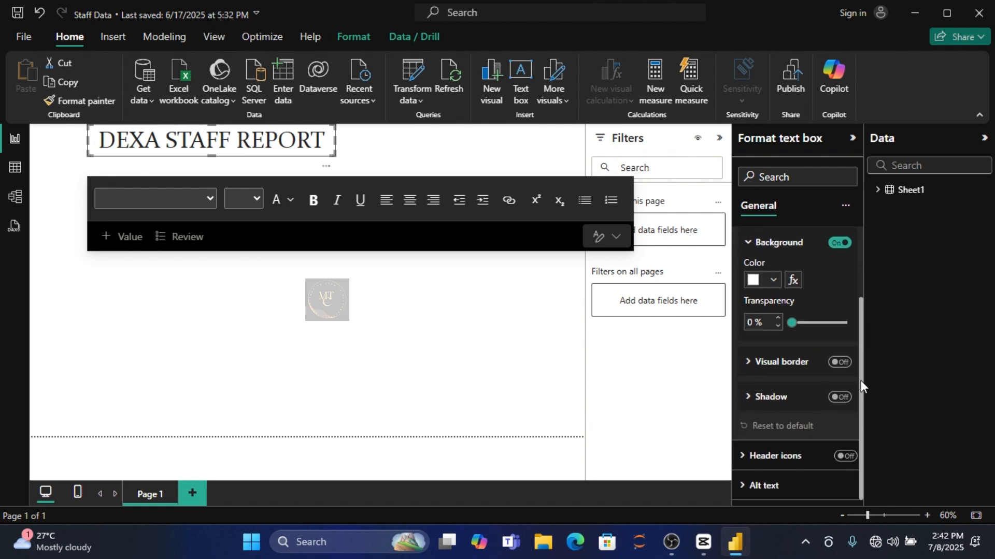
click(840, 362)
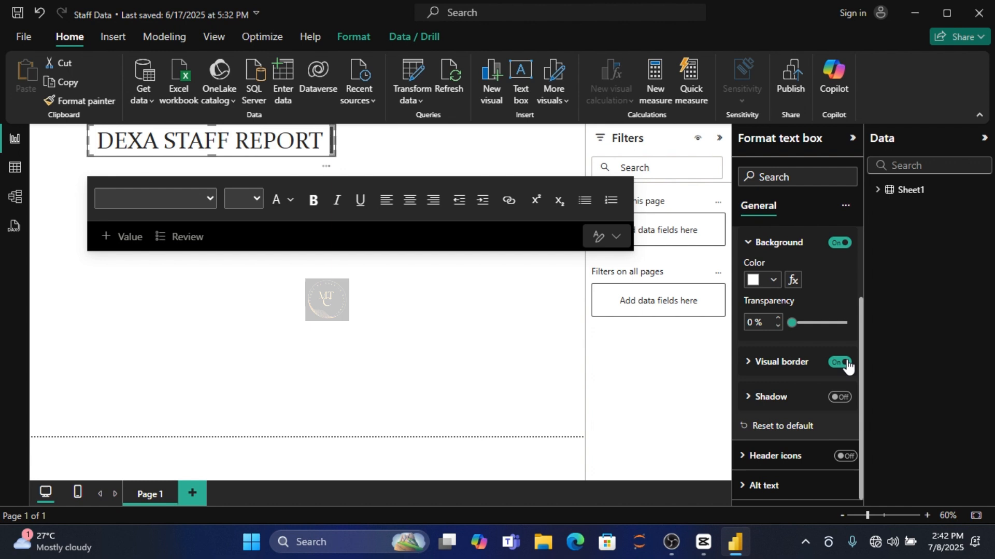
click(749, 368)
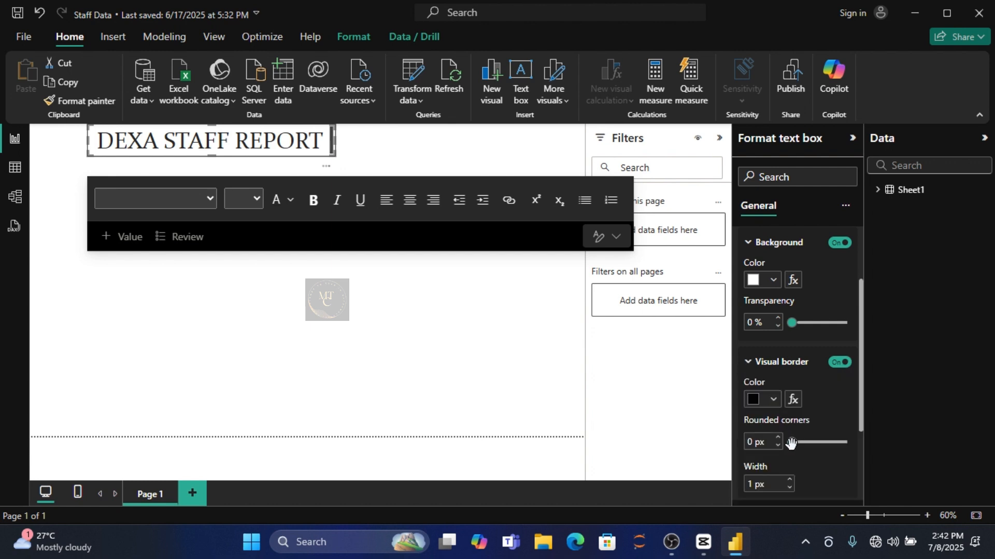
drag(790, 442, 828, 441)
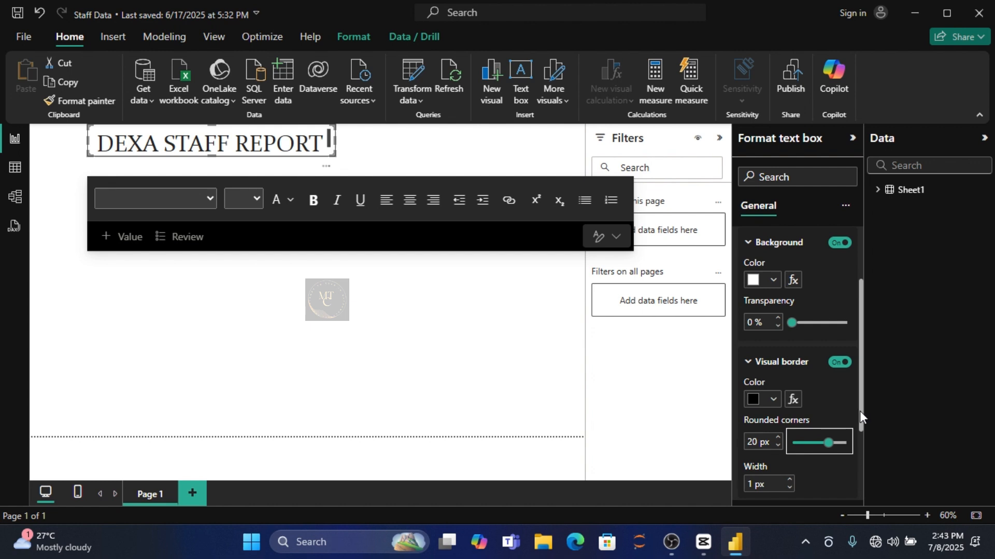
drag(859, 413, 860, 458)
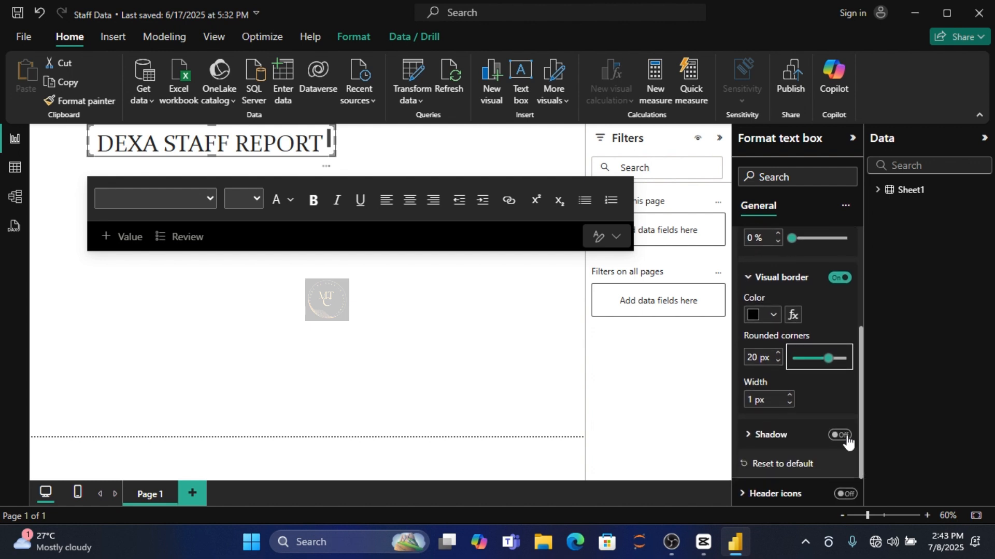
click(847, 441)
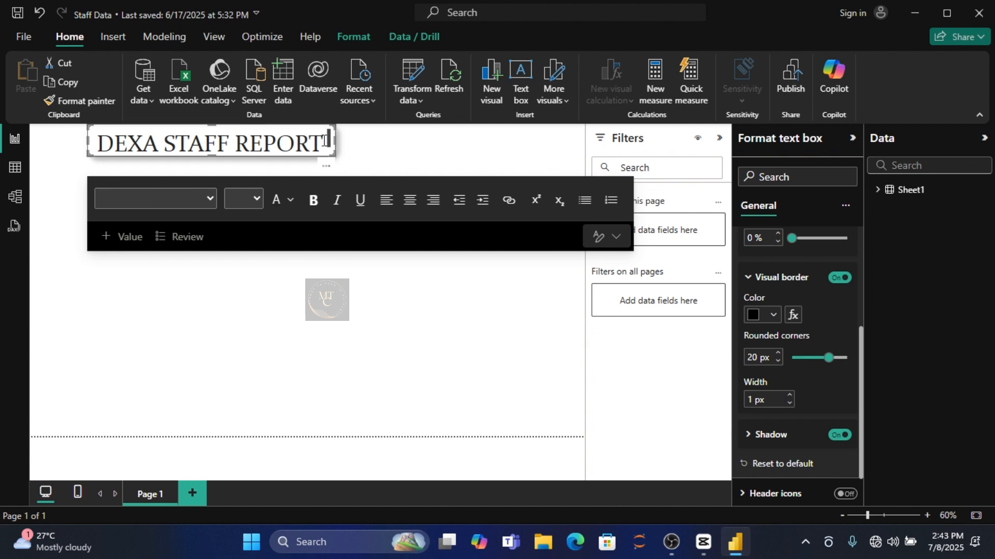
Colour only the word DEXA in the title bright red with the custom colour #F40505
drag(324, 141, 169, 142)
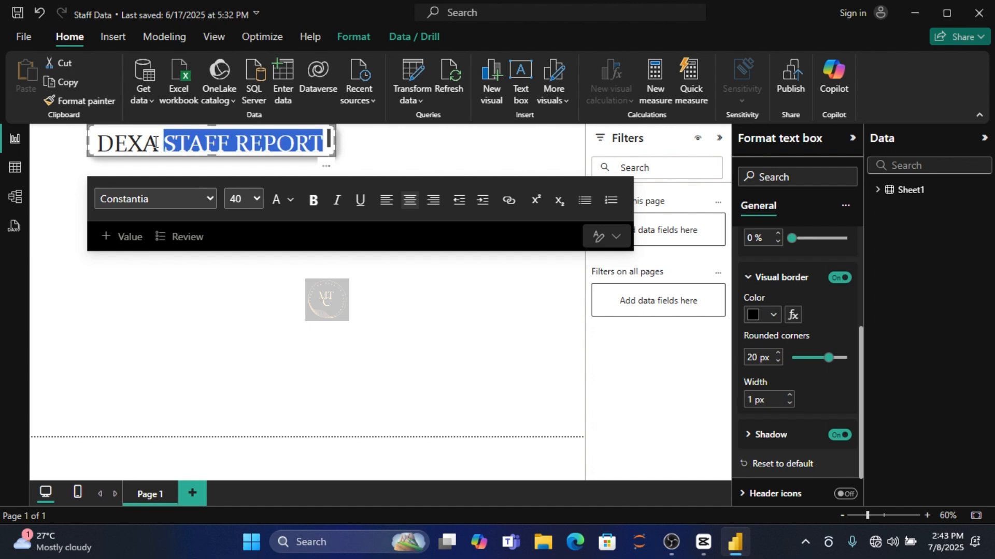
click(155, 143)
drag(155, 142, 96, 143)
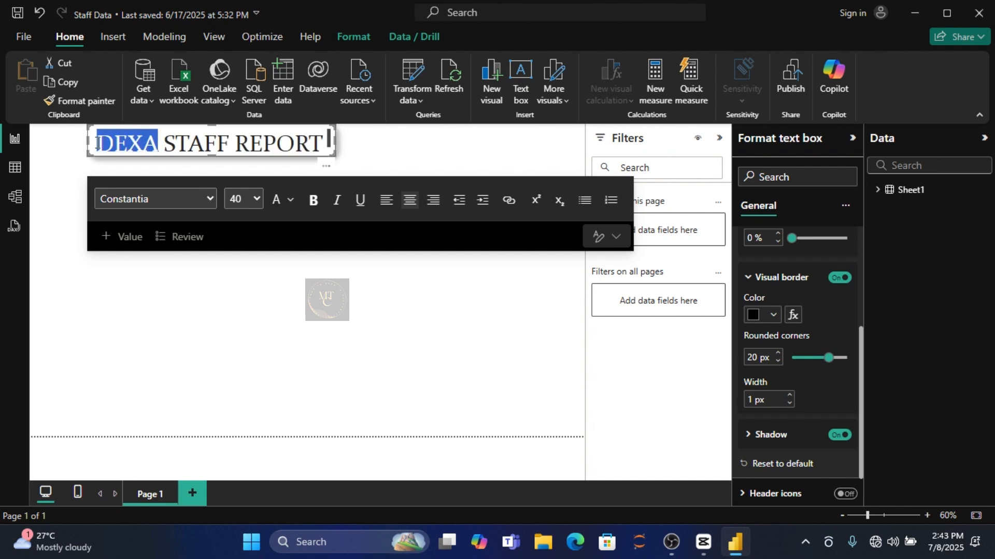
click(290, 201)
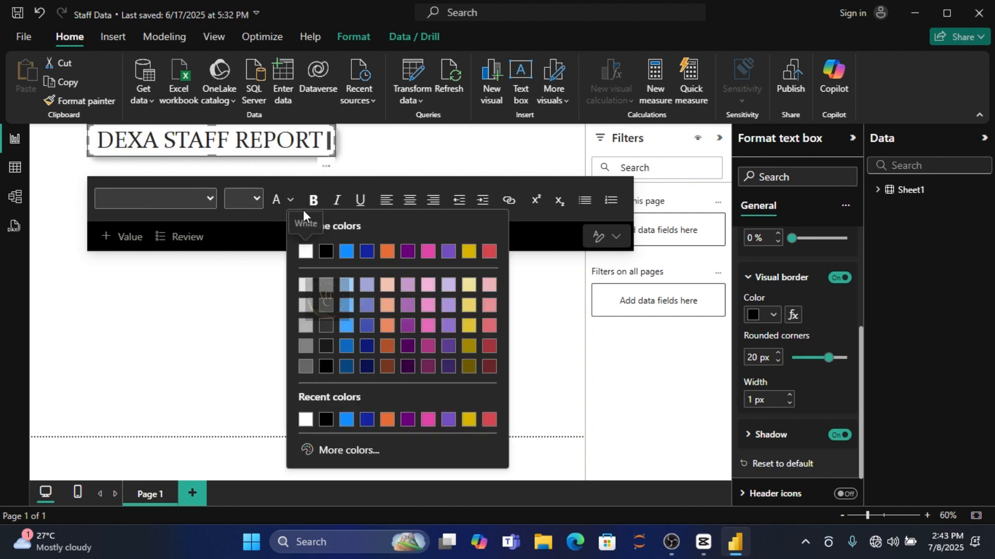
click(343, 451)
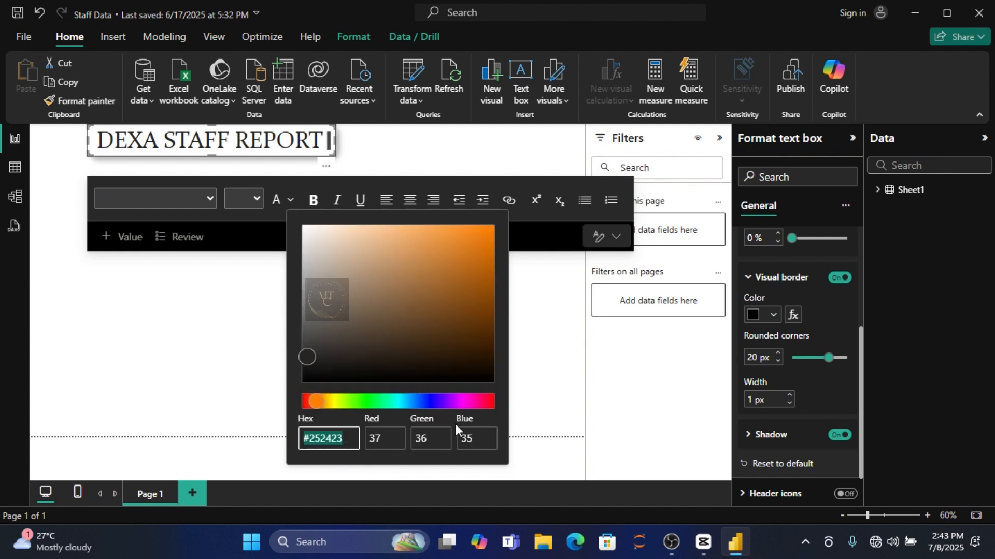
click(492, 402)
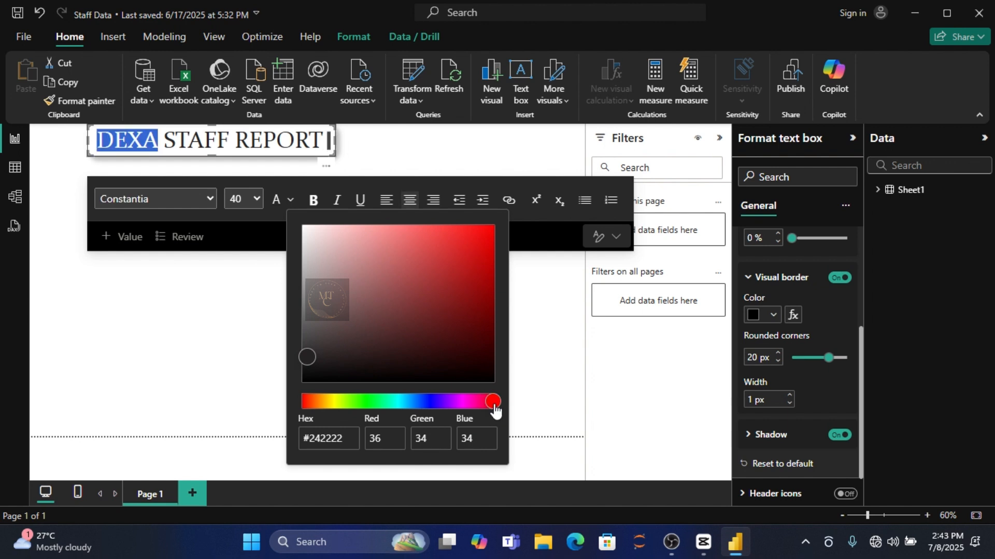
click(487, 231)
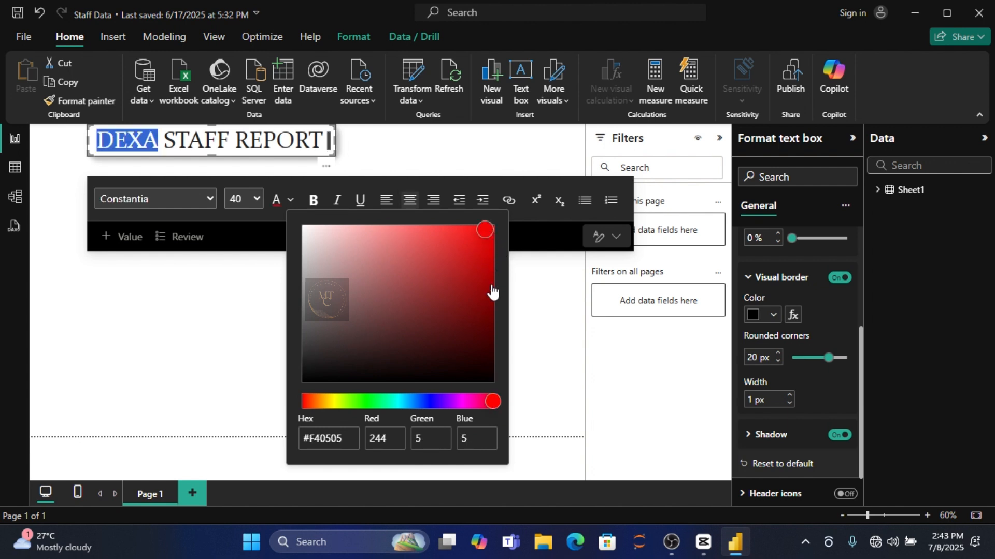
click(545, 278)
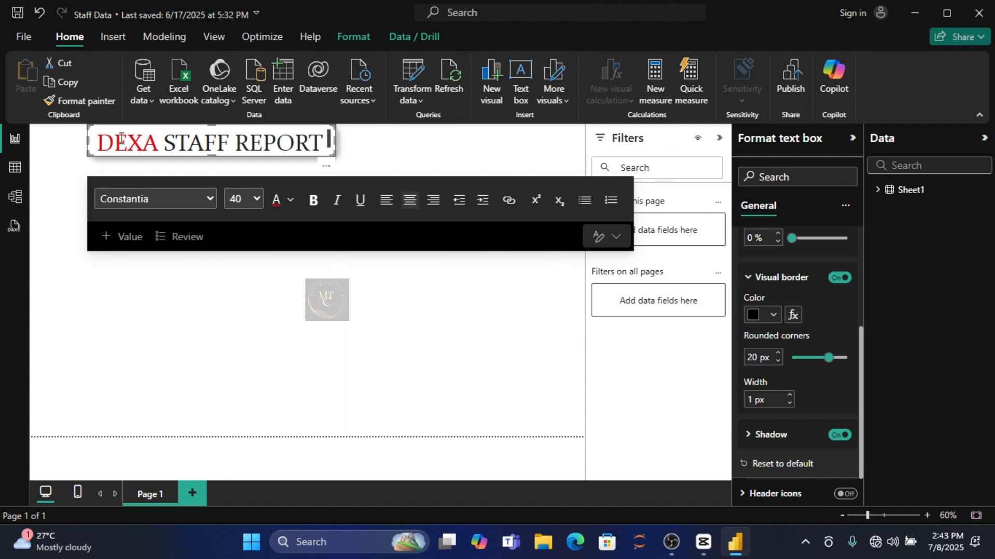
Make the whole title bold and widen its text box so the text fits on one line
drag(325, 142, 74, 158)
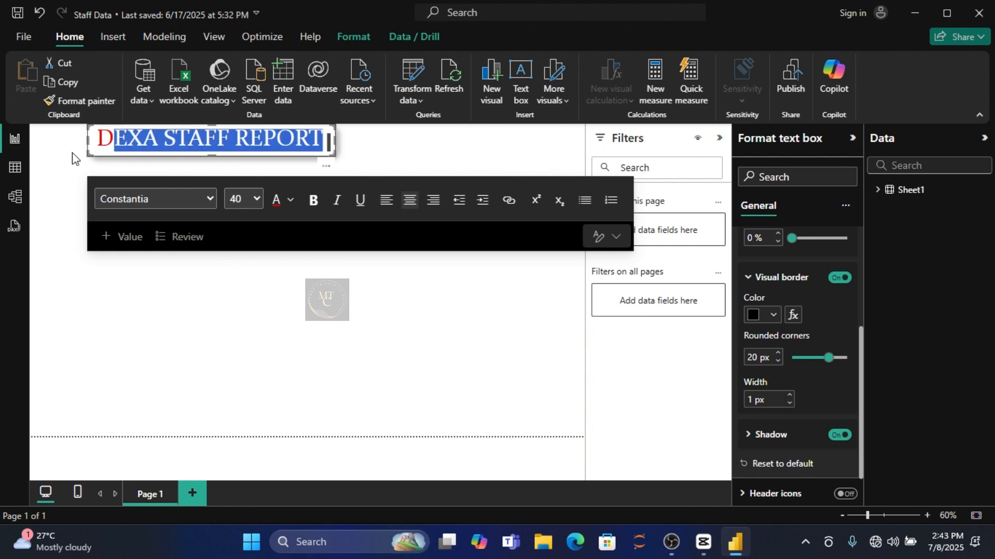
click(325, 240)
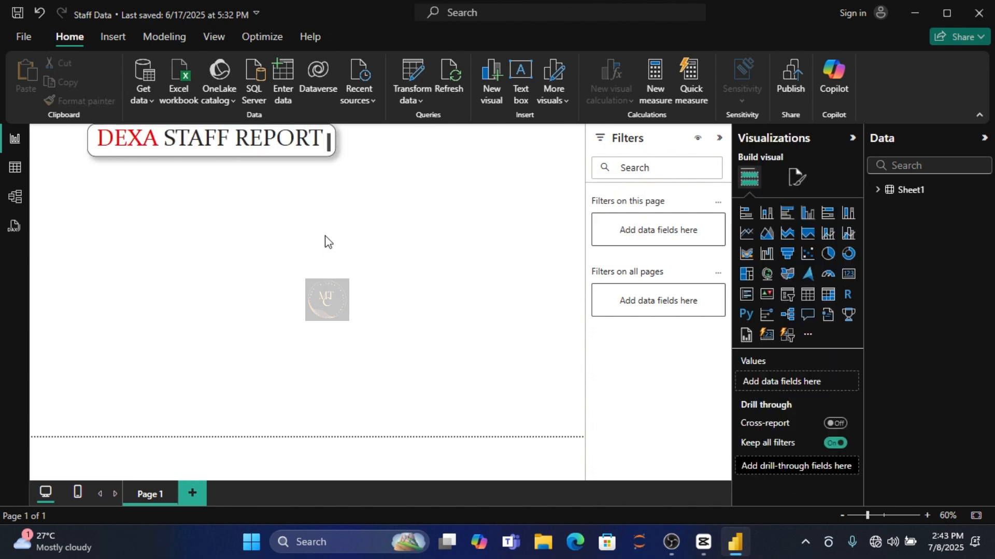
drag(324, 142, 101, 149)
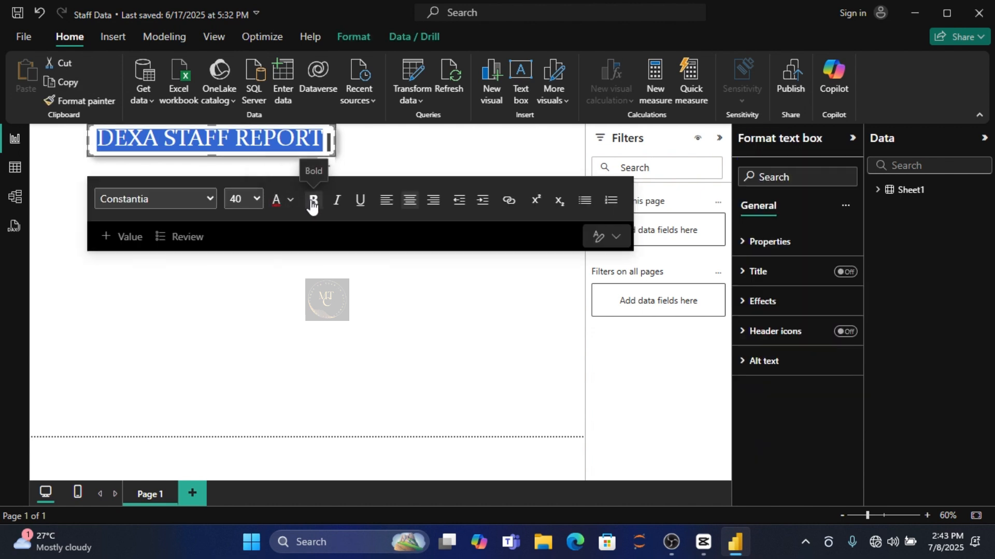
click(312, 204)
click(382, 269)
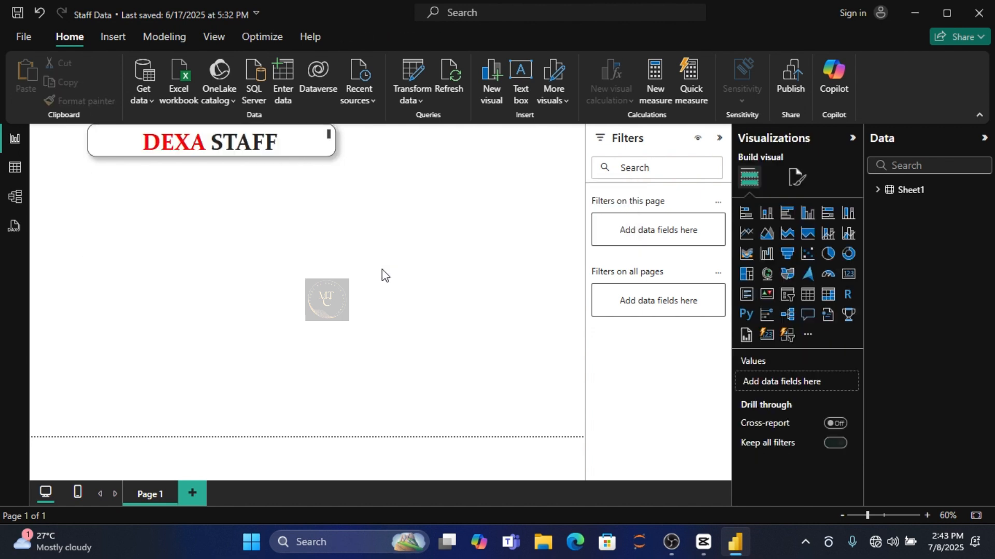
click(327, 135)
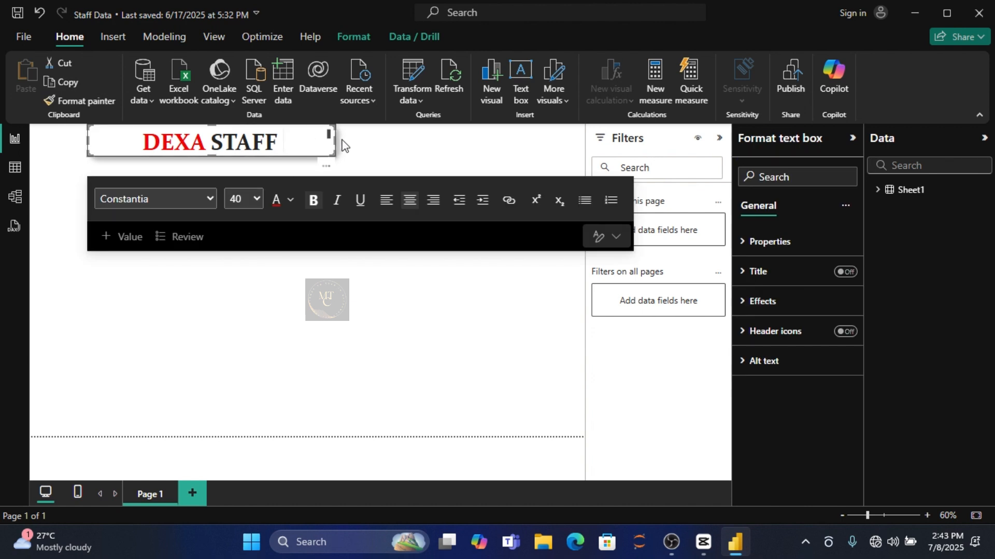
drag(334, 141, 369, 142)
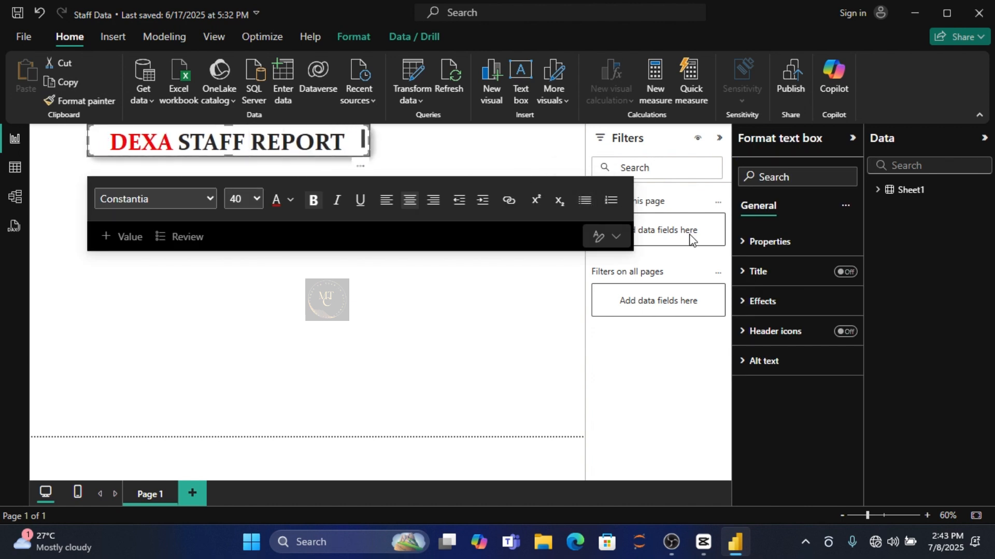
Turn off the title text box's background and set its visual border width to 4 px
click(784, 305)
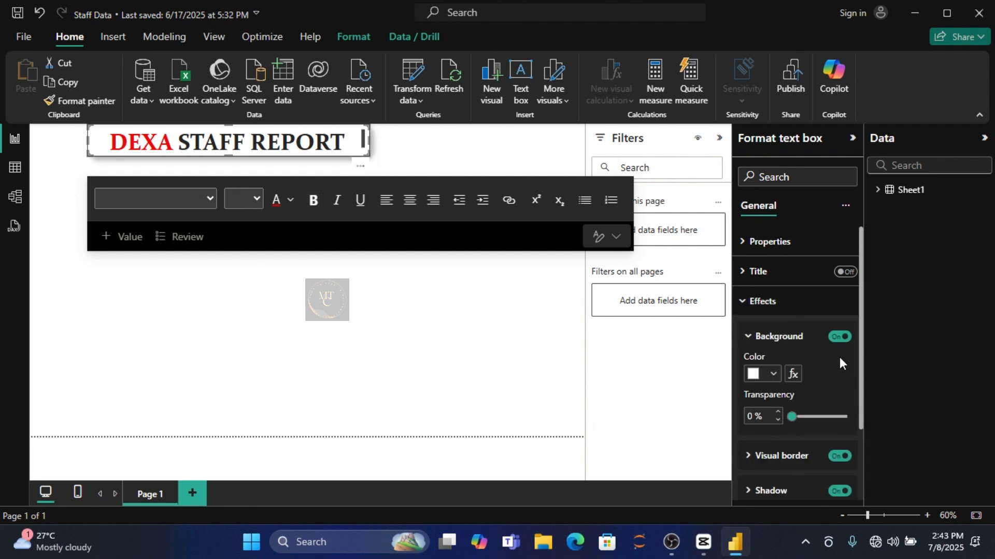
click(840, 338)
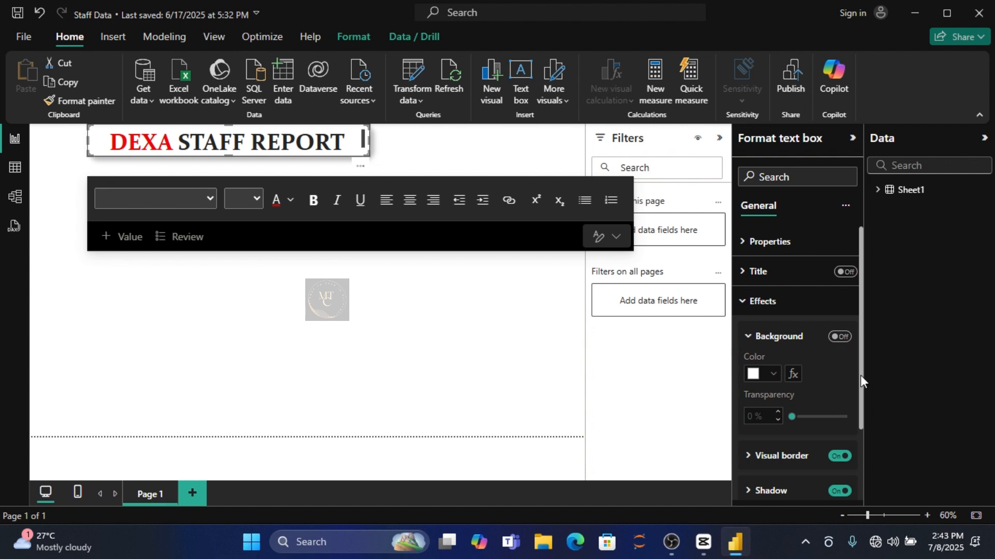
drag(860, 375, 862, 430)
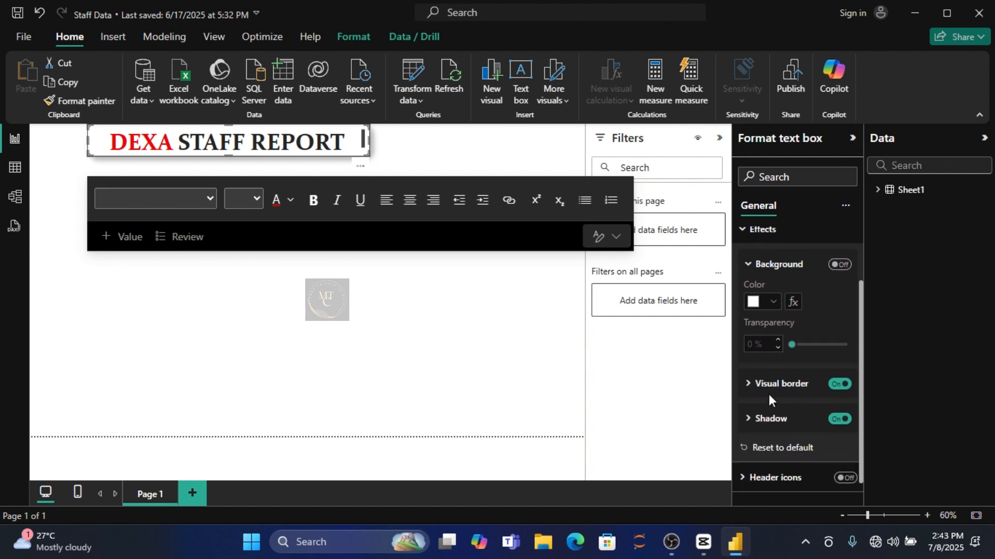
click(749, 389)
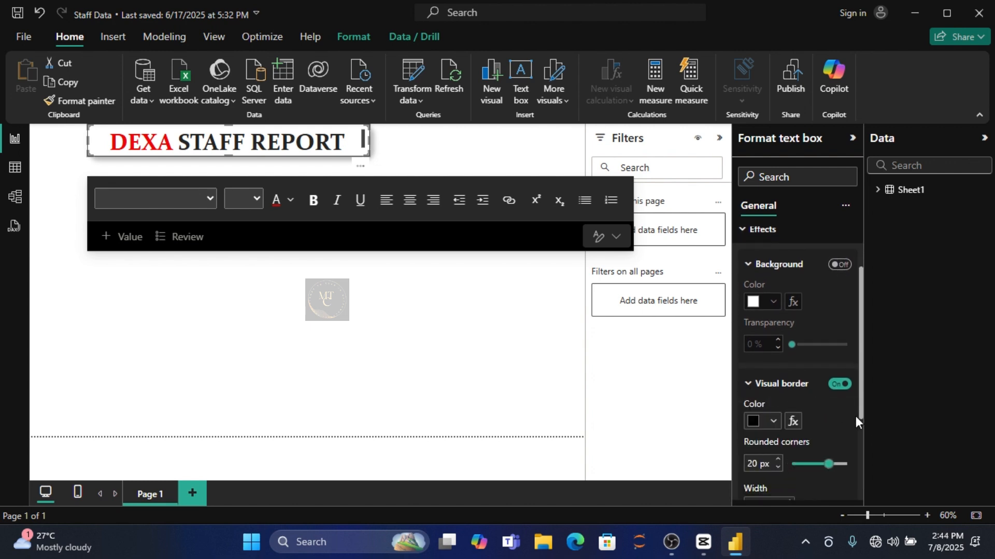
drag(860, 411, 863, 458)
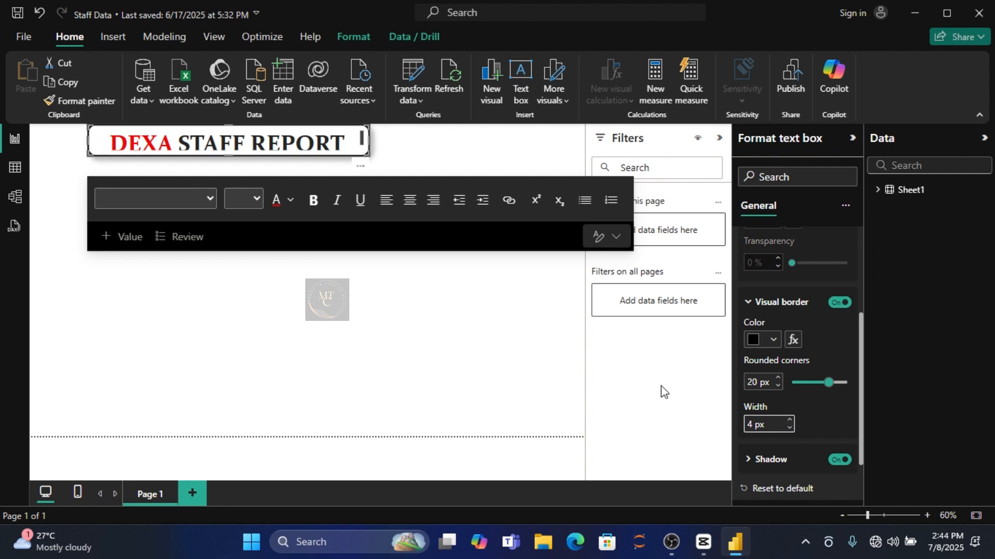
click(550, 358)
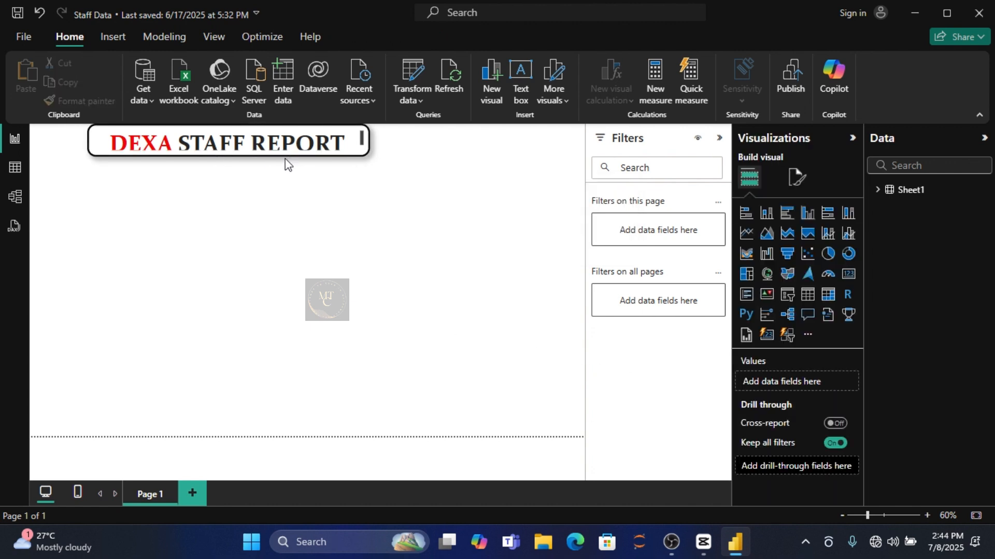
Make the title text box slightly taller and set the whole title's font size to 32
click(271, 147)
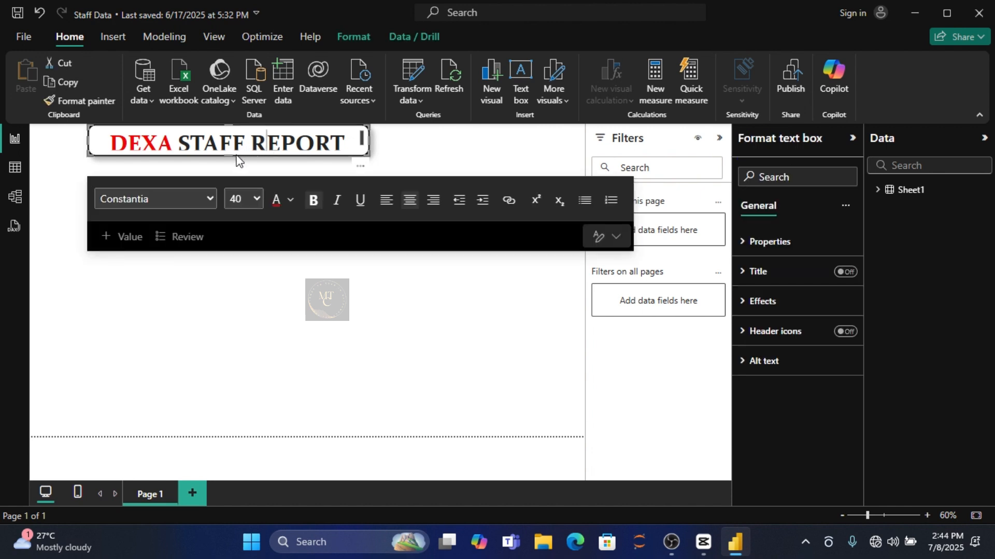
drag(230, 152, 231, 162)
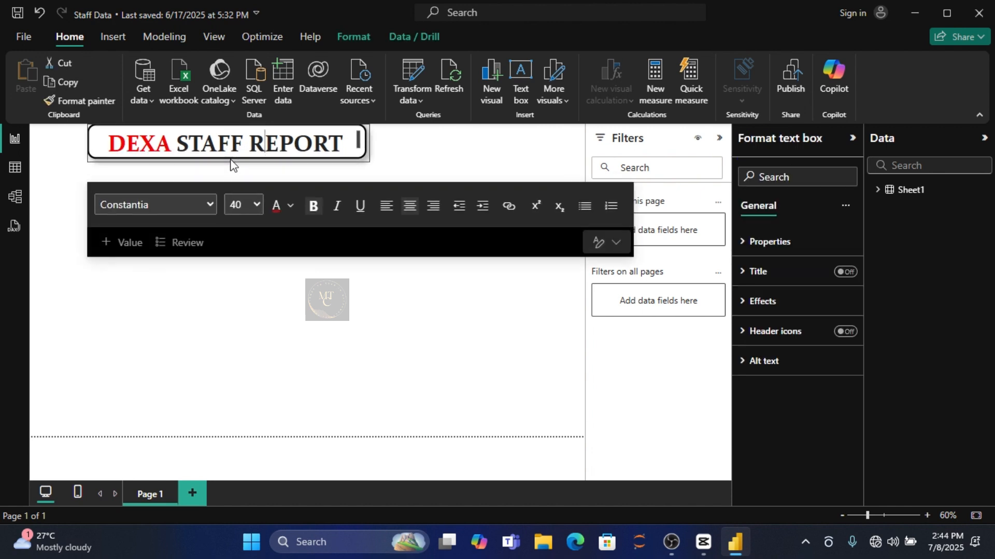
click(406, 162)
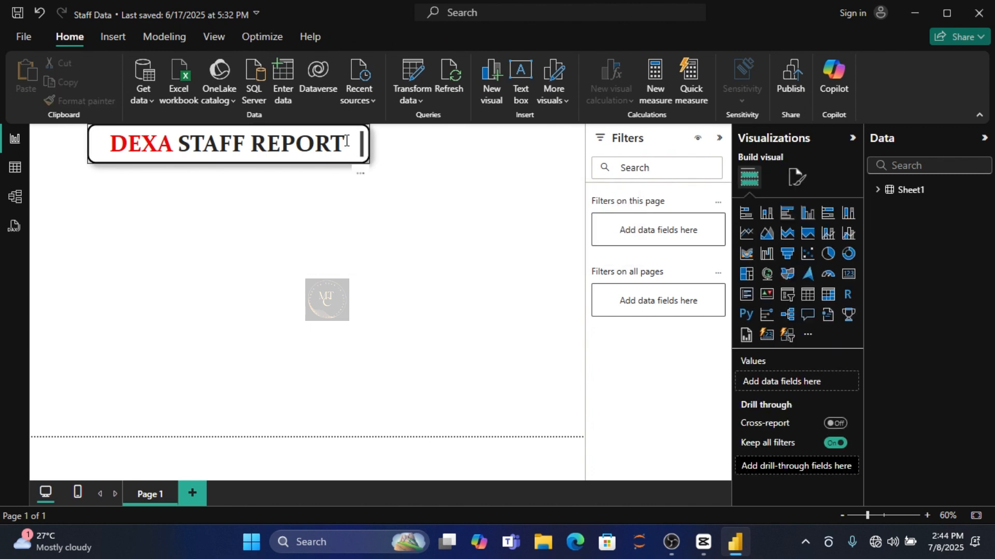
drag(346, 141, 100, 144)
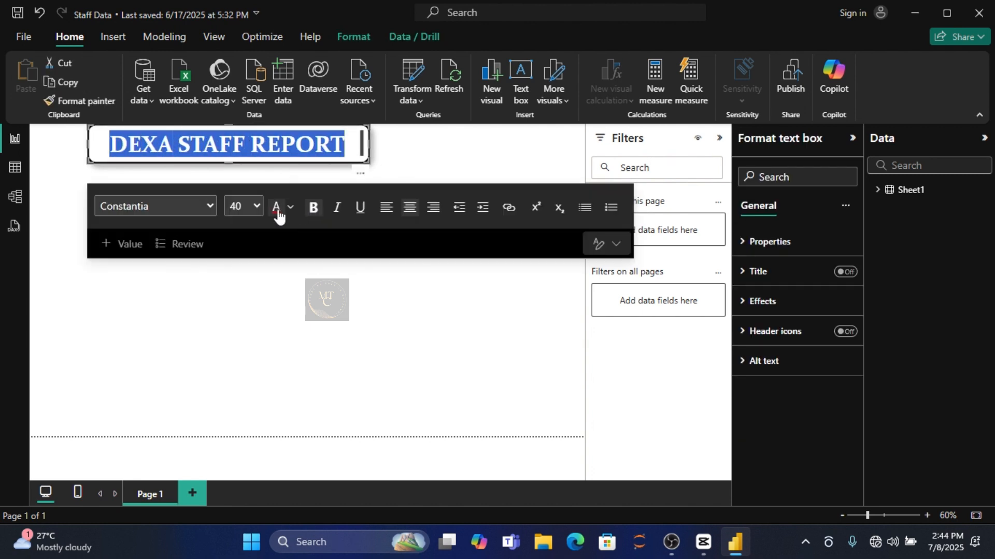
click(259, 206)
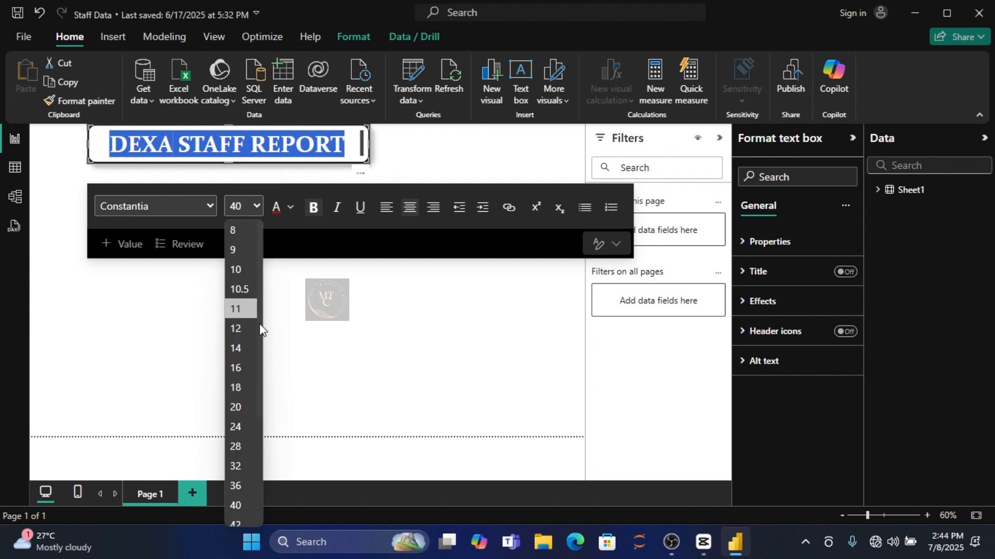
click(241, 466)
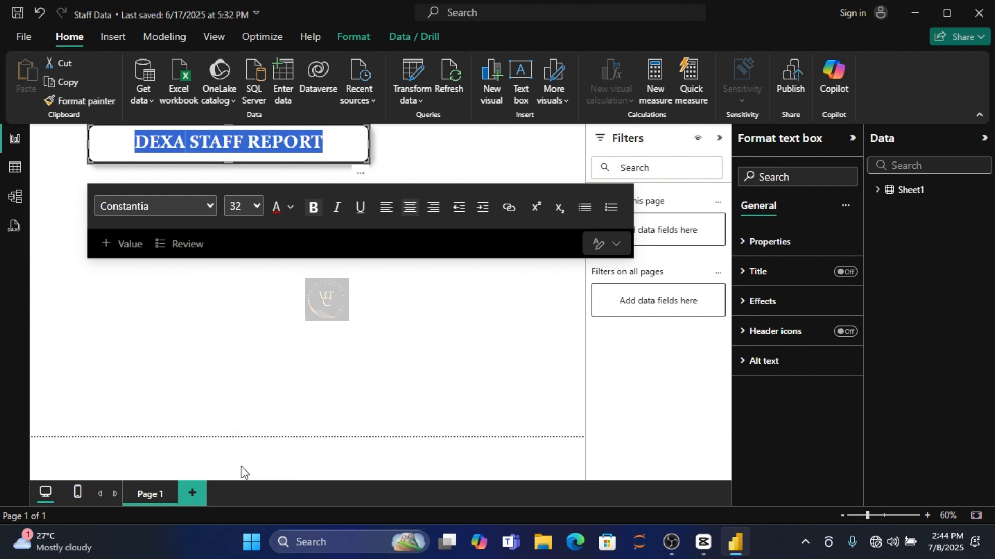
Narrow the title text box by moving its left edge inward and left-align the title text
click(117, 151)
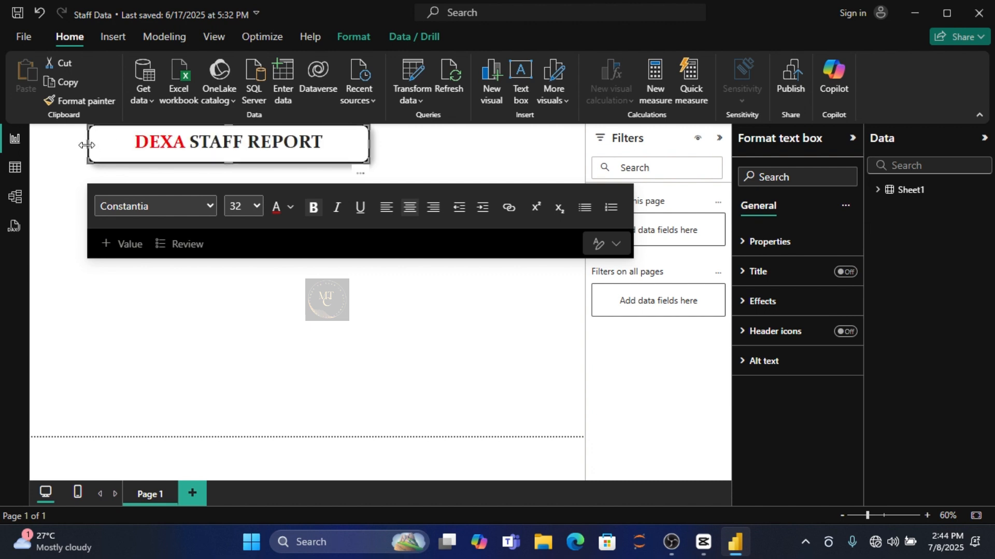
drag(86, 145, 118, 145)
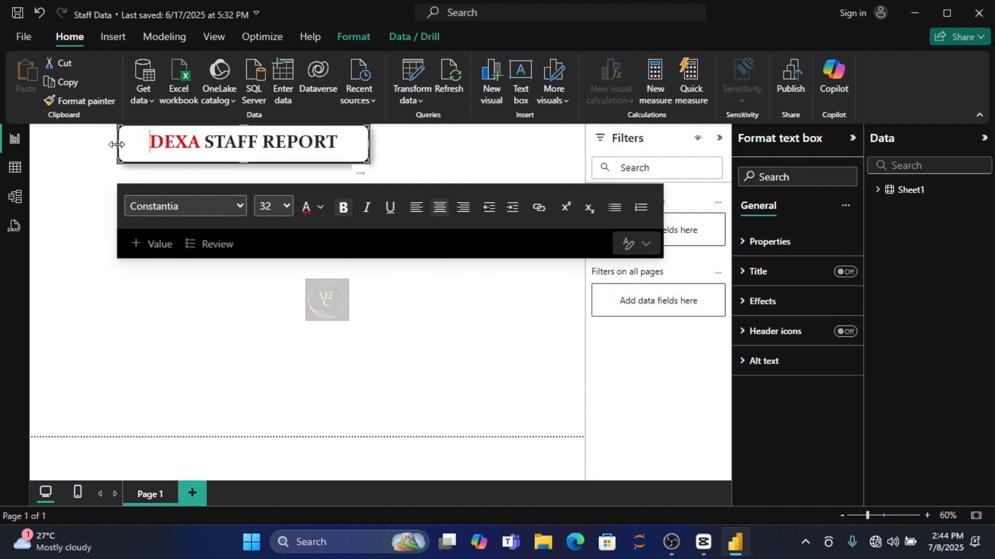
click(419, 218)
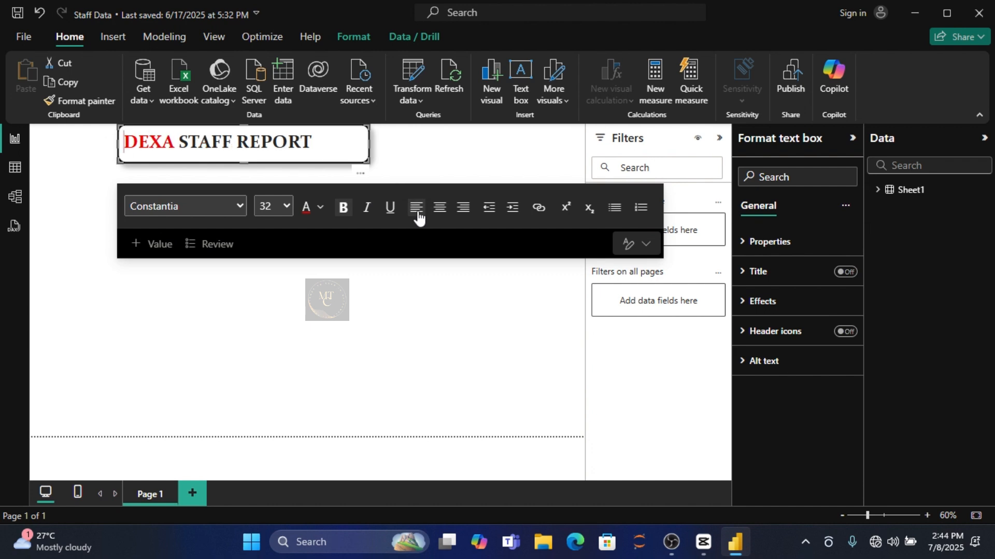
click(413, 155)
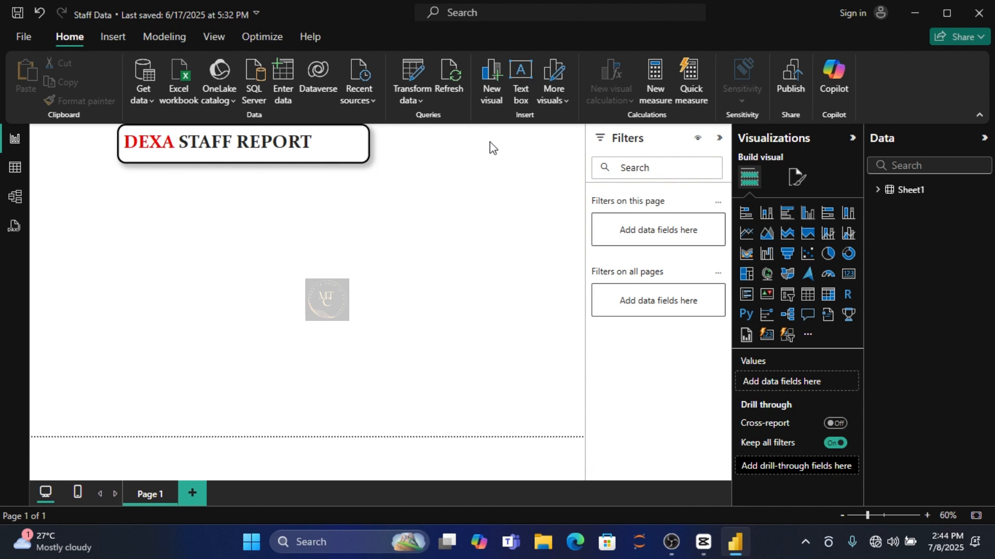
Insert the dexa PNG image from the Downloads folder and fit it as a small logo just left of the title box
click(112, 40)
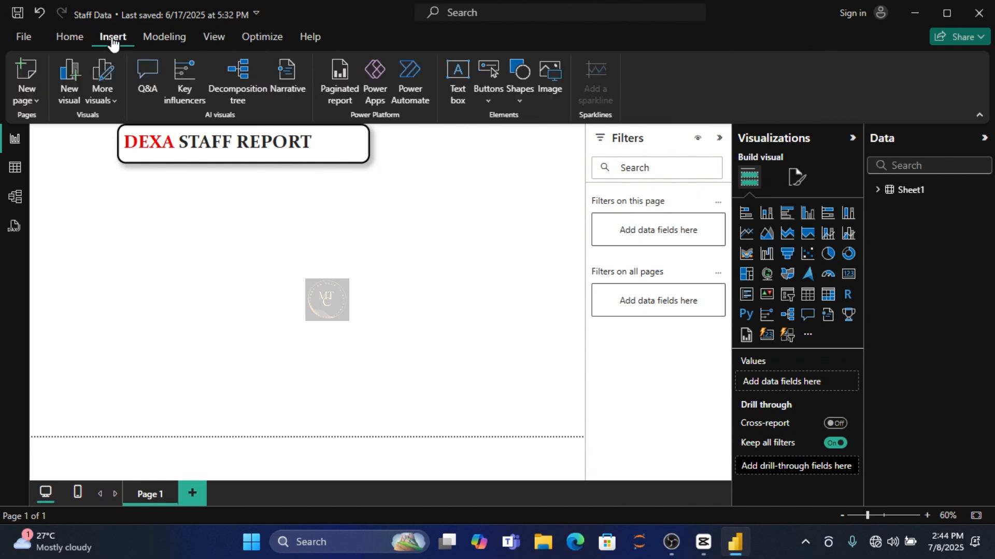
click(555, 98)
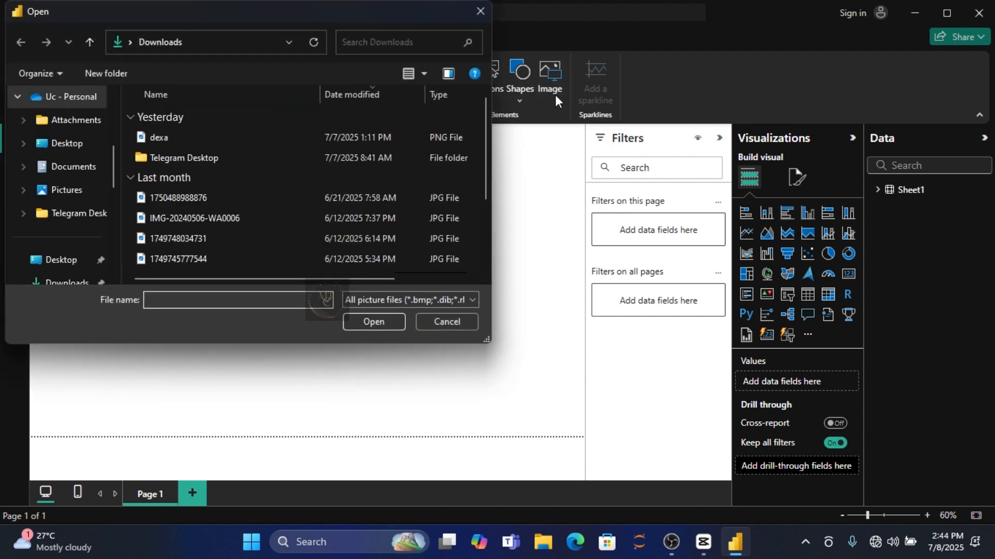
click(218, 144)
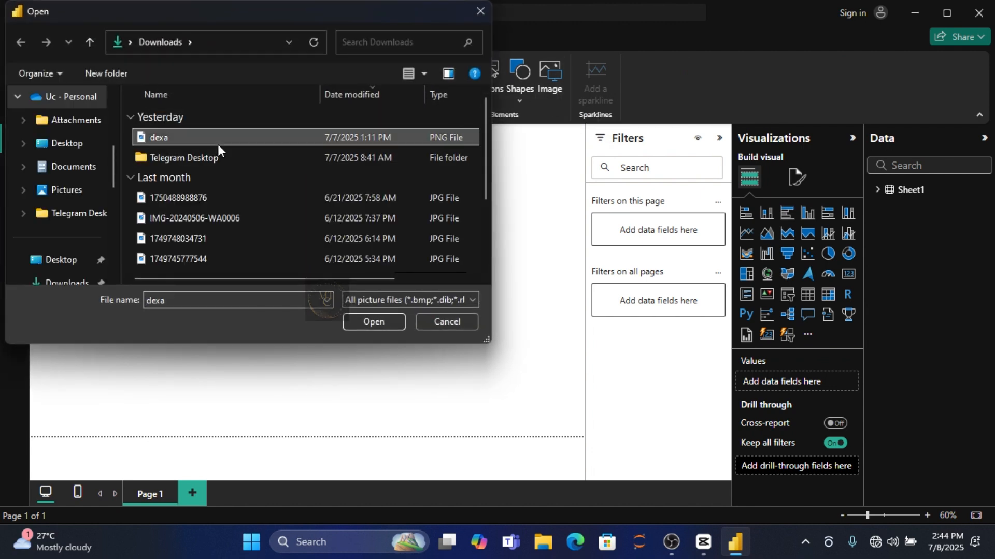
click(394, 322)
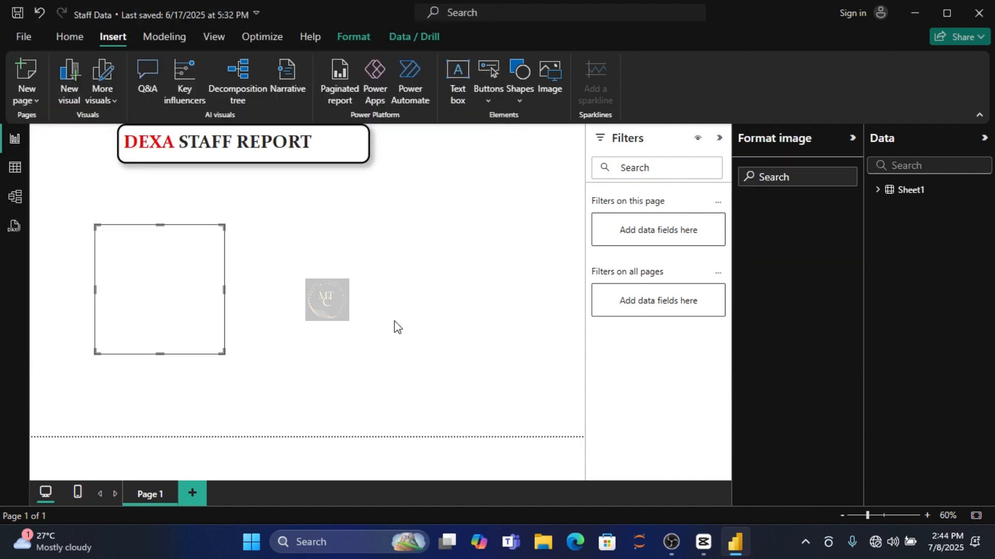
drag(221, 353, 108, 164)
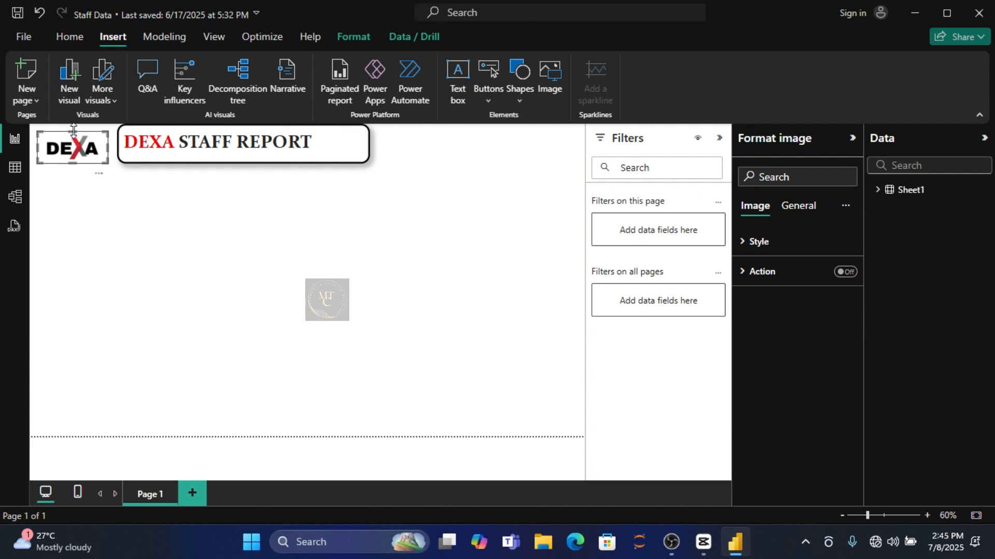
drag(73, 130, 74, 133)
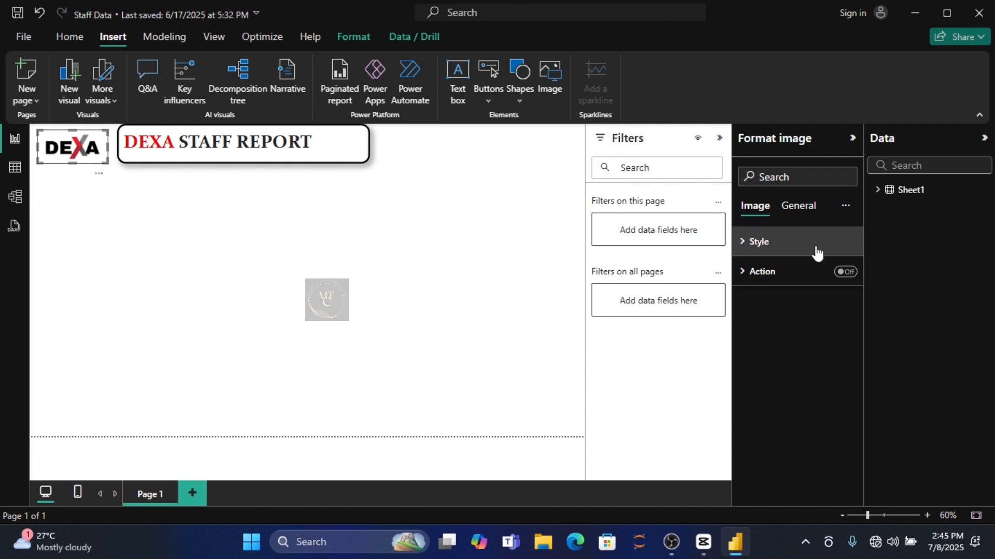
Turn on the shadow effect for the DEXA logo image
click(809, 208)
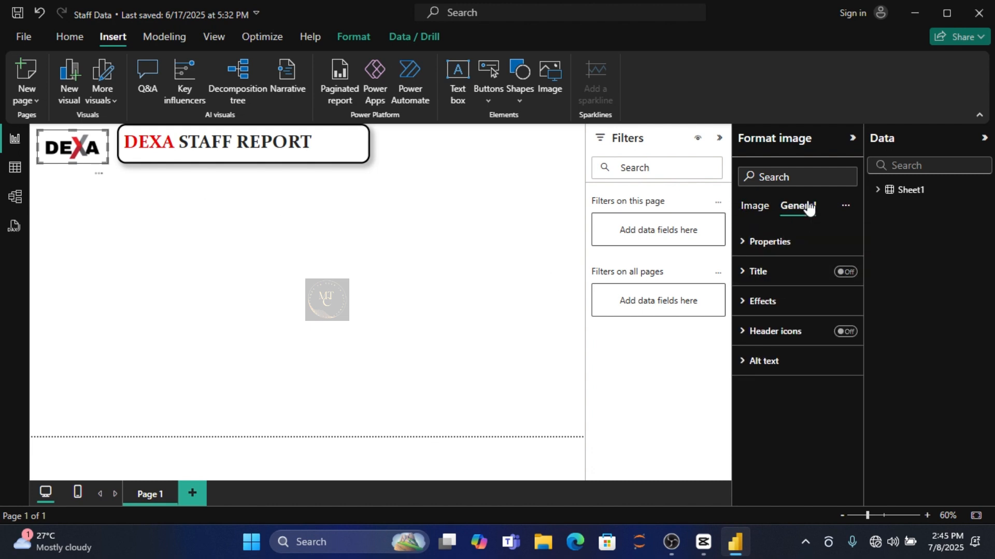
click(788, 311)
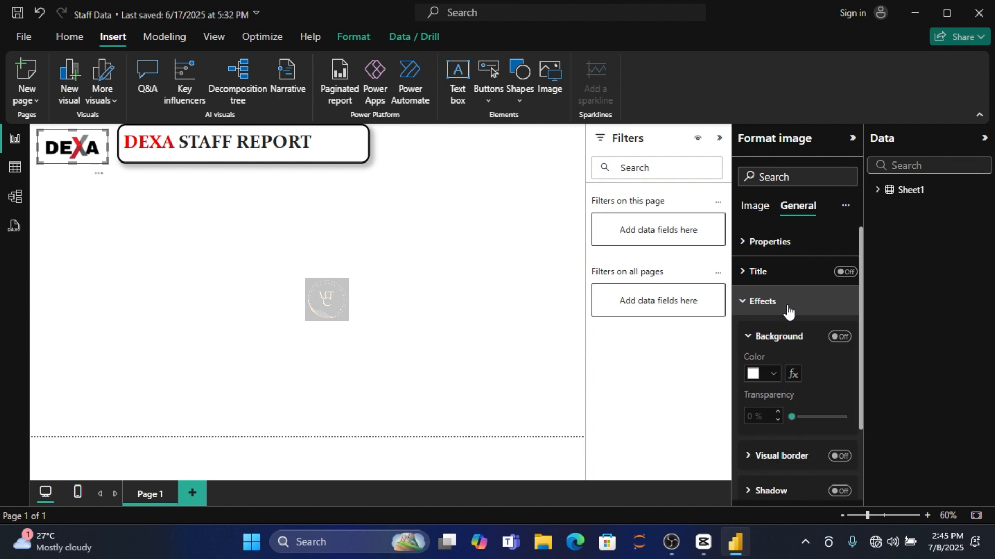
mouse_move(861, 414)
mouse_down()
mouse_move(863, 481)
mouse_move(837, 413)
mouse_move(865, 409)
mouse_up()
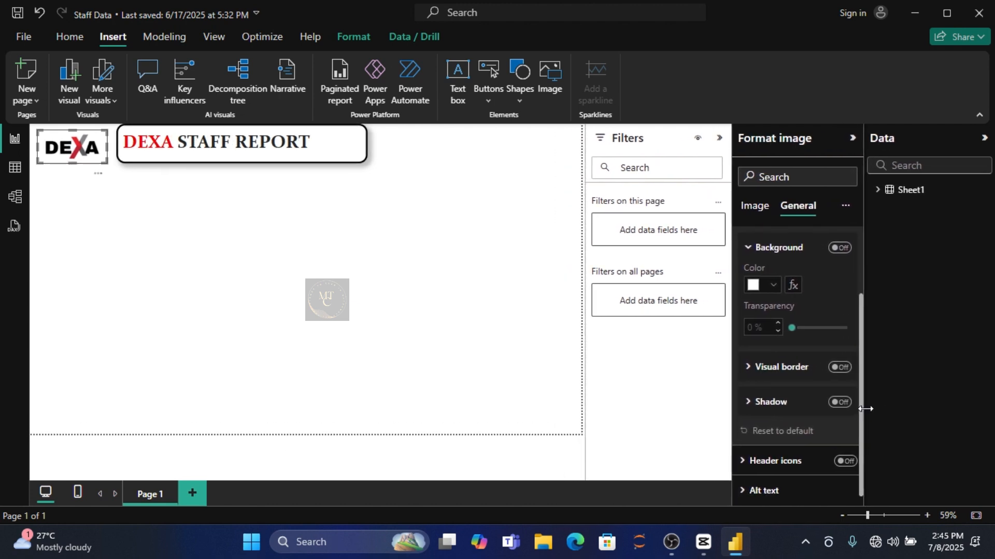
click(840, 403)
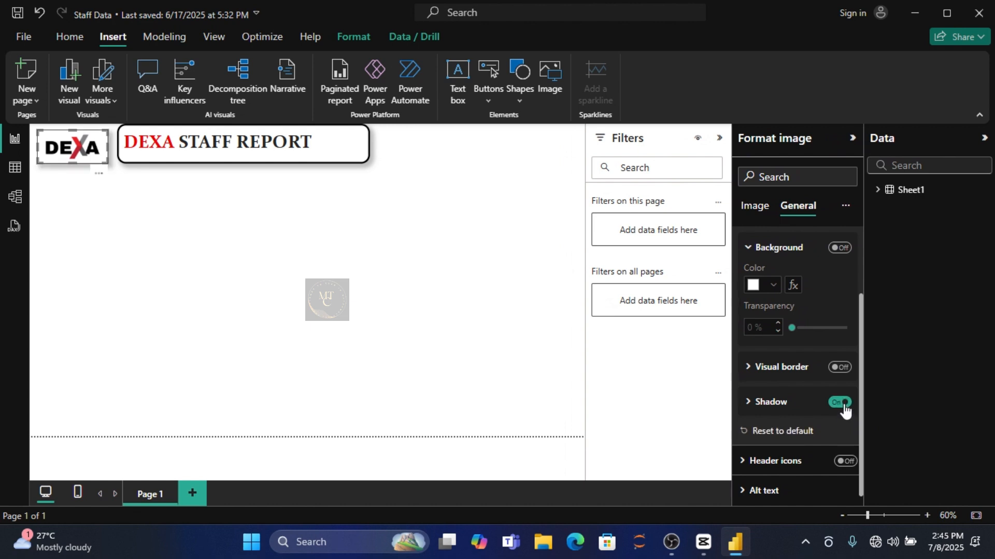
click(397, 276)
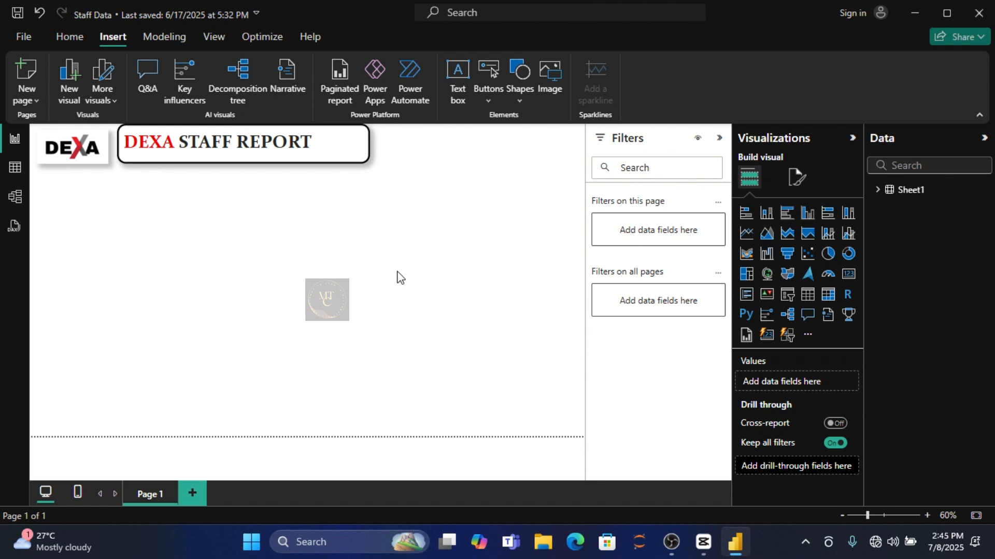
Add a card visual directly under the title box, widened to about half the title's width and flattened to a short strip
click(879, 193)
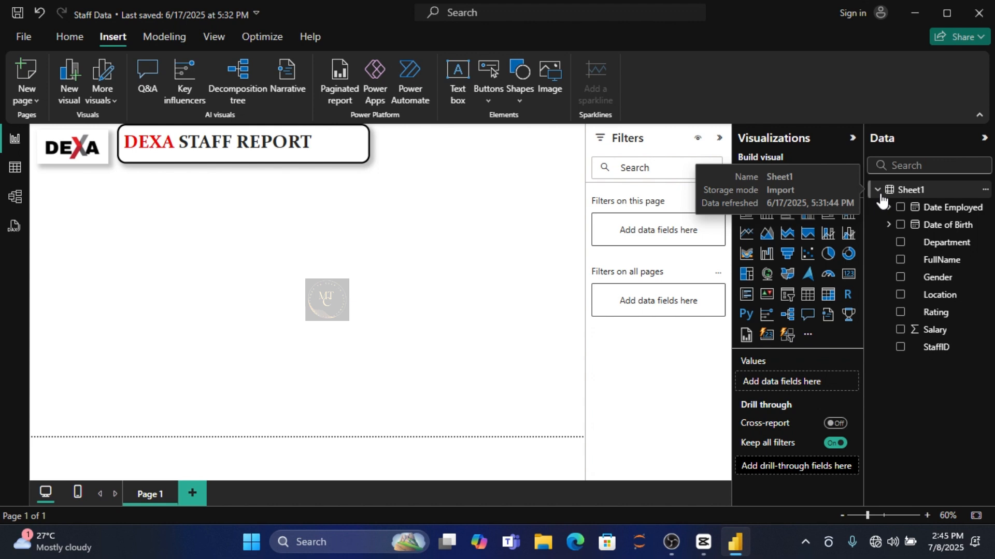
click(849, 275)
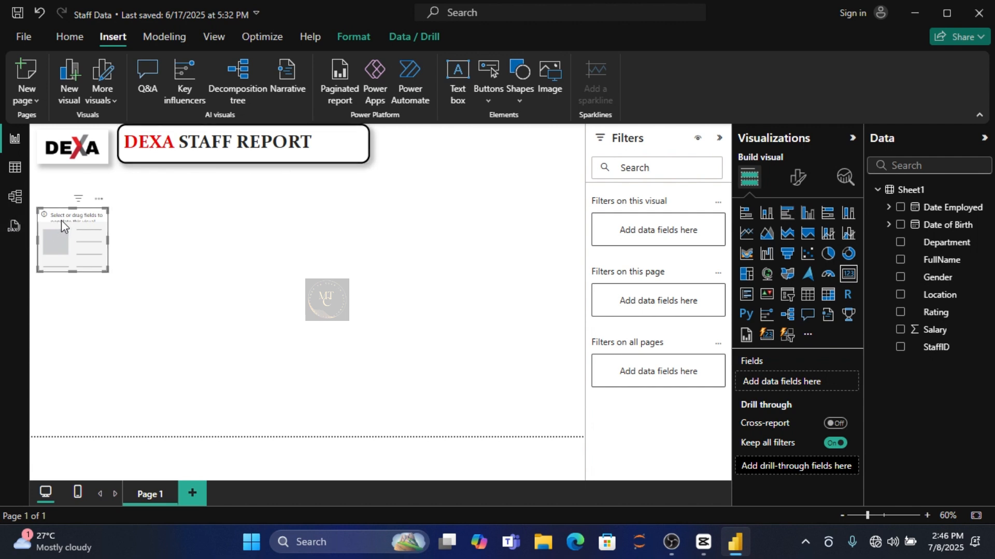
drag(61, 220, 259, 209)
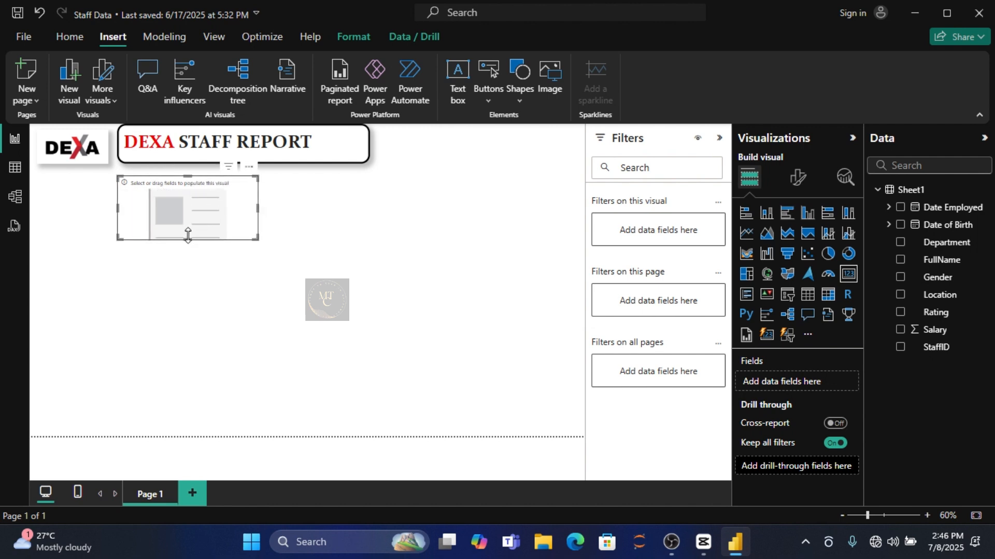
drag(188, 236, 186, 213)
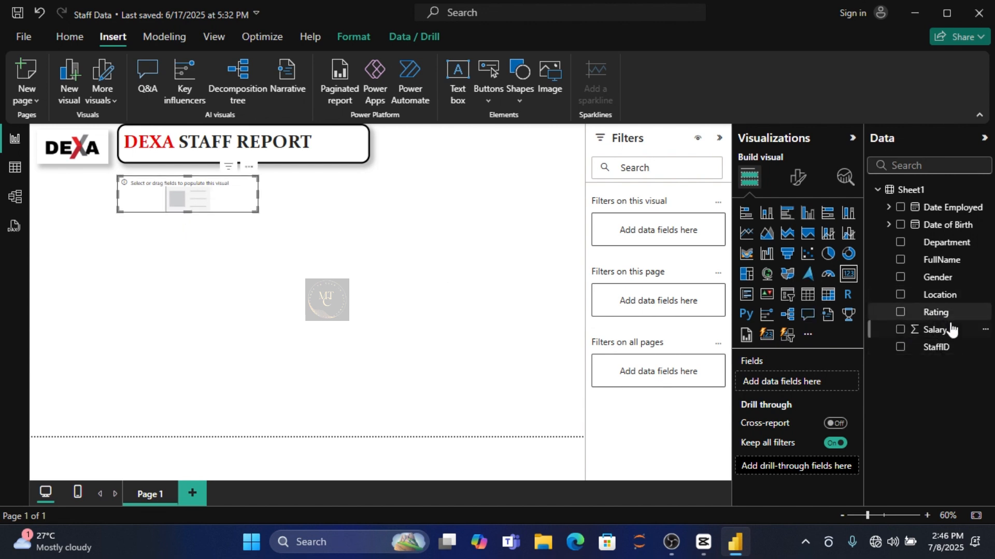
Add StaffID to the card, summarize it as Count, and fine-tune the card's height
click(902, 354)
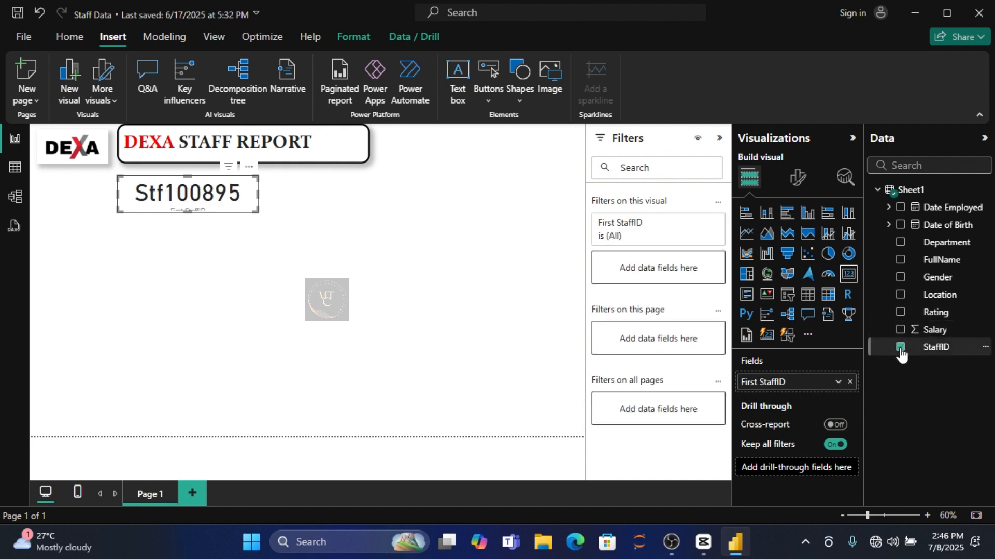
click(838, 382)
click(890, 459)
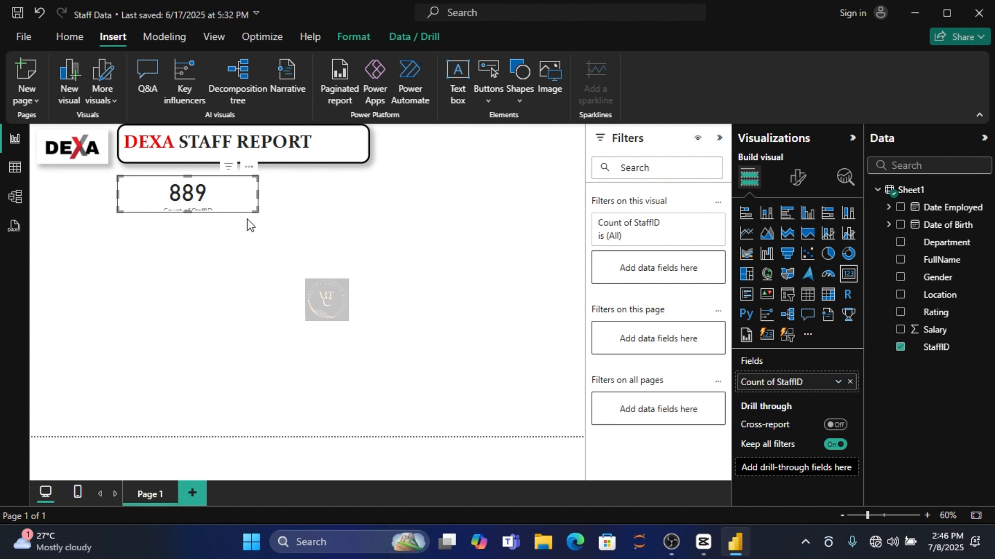
mouse_move(189, 209)
mouse_down()
mouse_move(190, 223)
mouse_move(187, 205)
mouse_move(189, 214)
mouse_up()
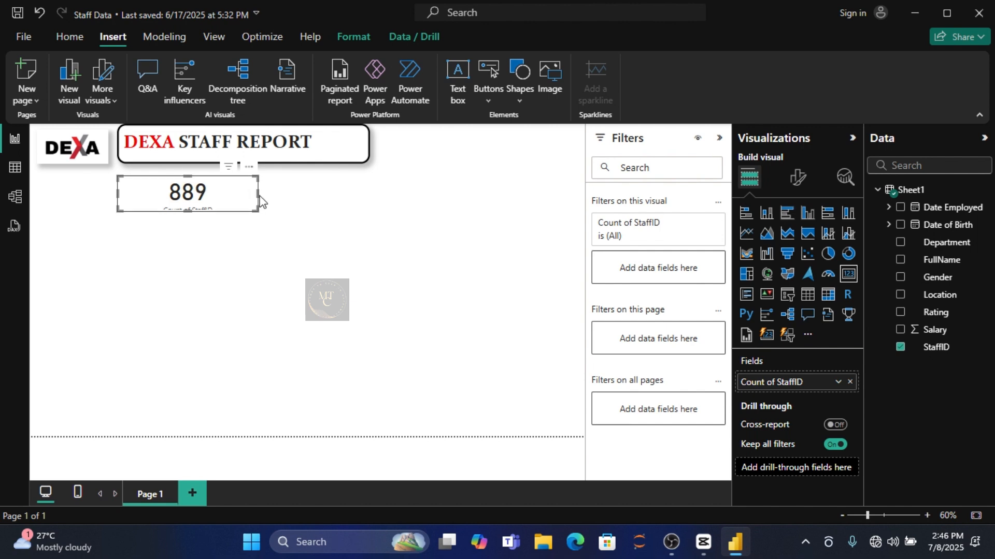
Turn off the category label on the StaffID count card
click(799, 178)
click(793, 243)
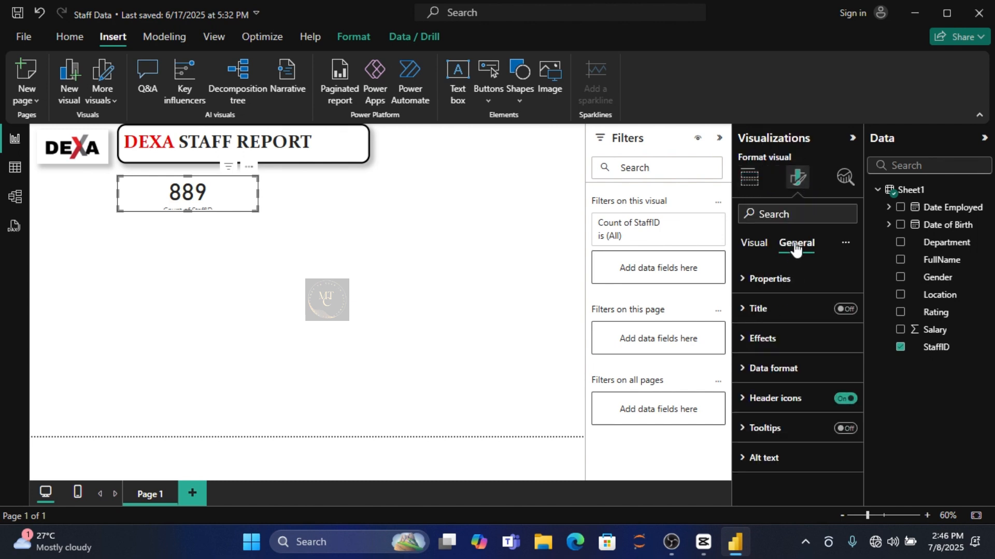
click(752, 248)
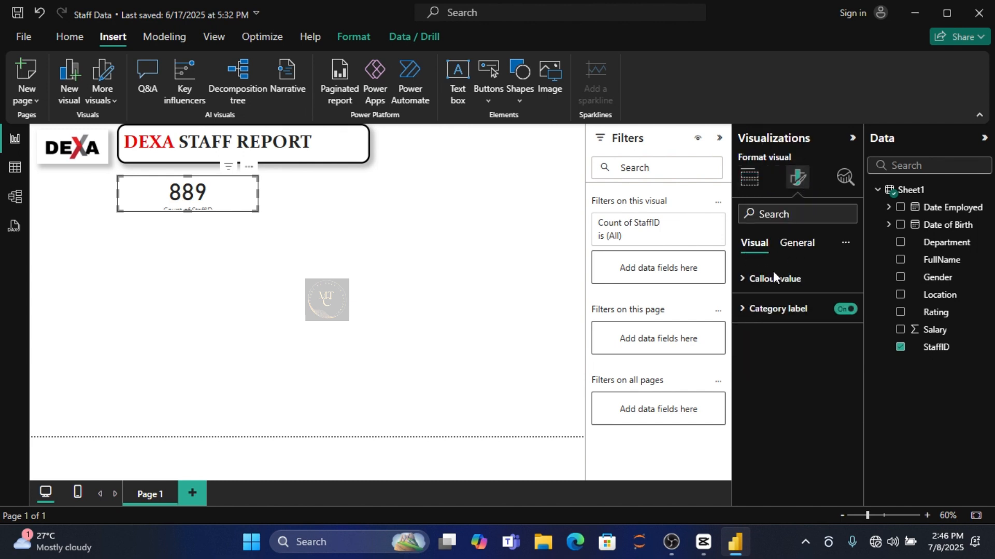
click(842, 310)
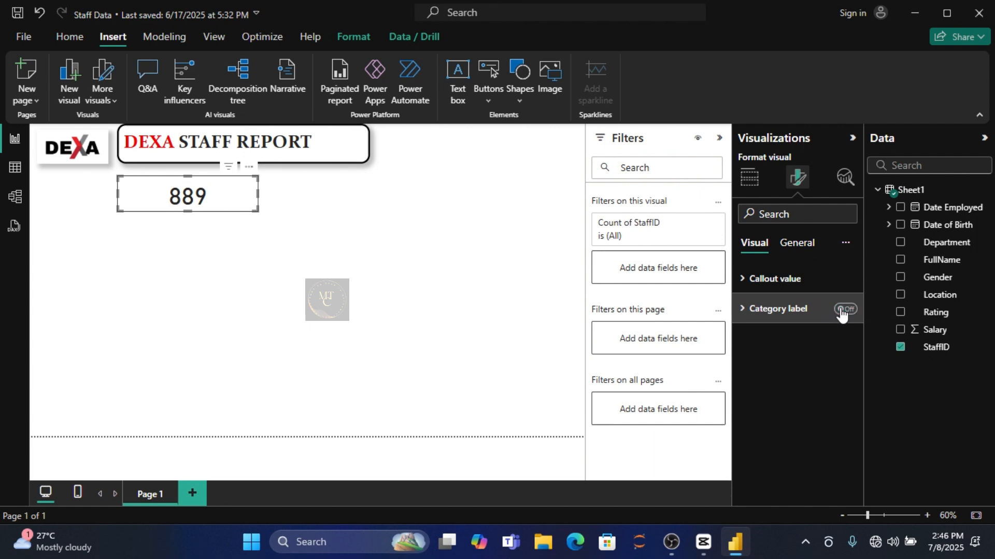
Format the card's callout value as bold Cambria at font size 25
click(743, 282)
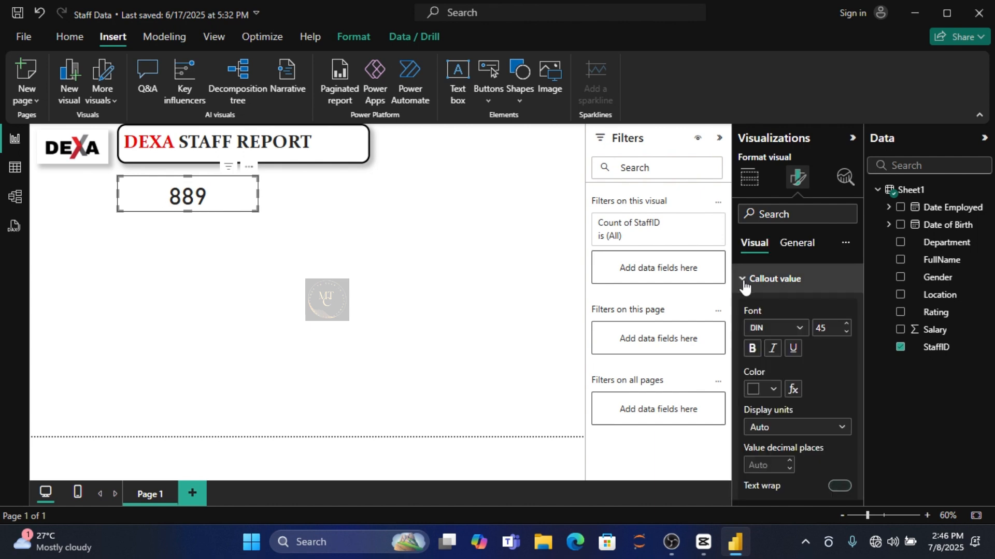
click(846, 333)
click(847, 333)
click(846, 333)
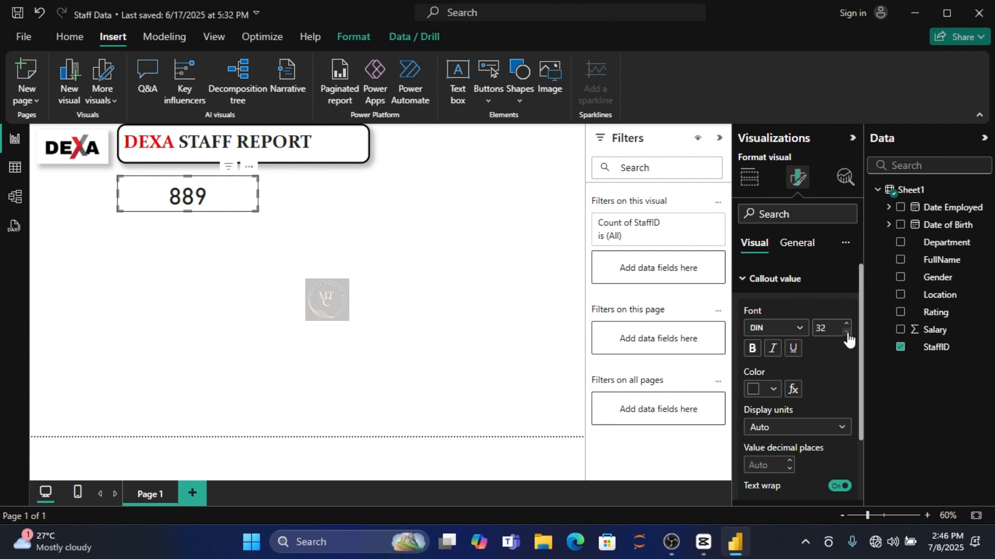
click(846, 333)
click(847, 333)
click(846, 333)
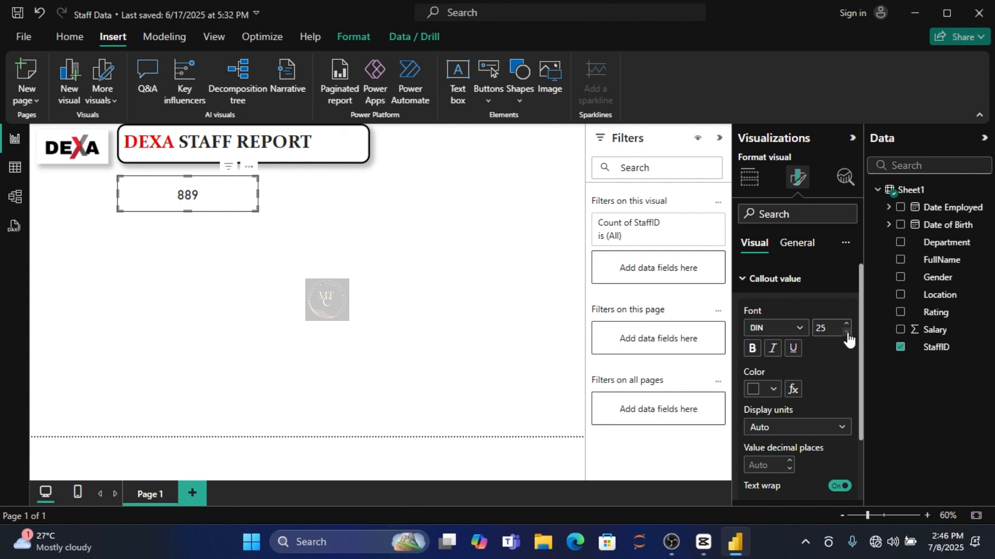
click(752, 351)
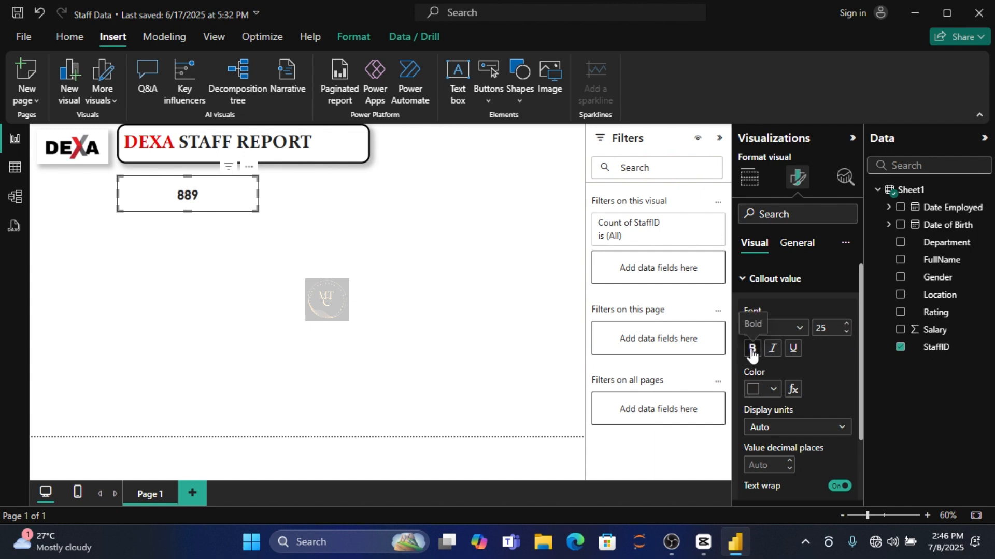
click(801, 329)
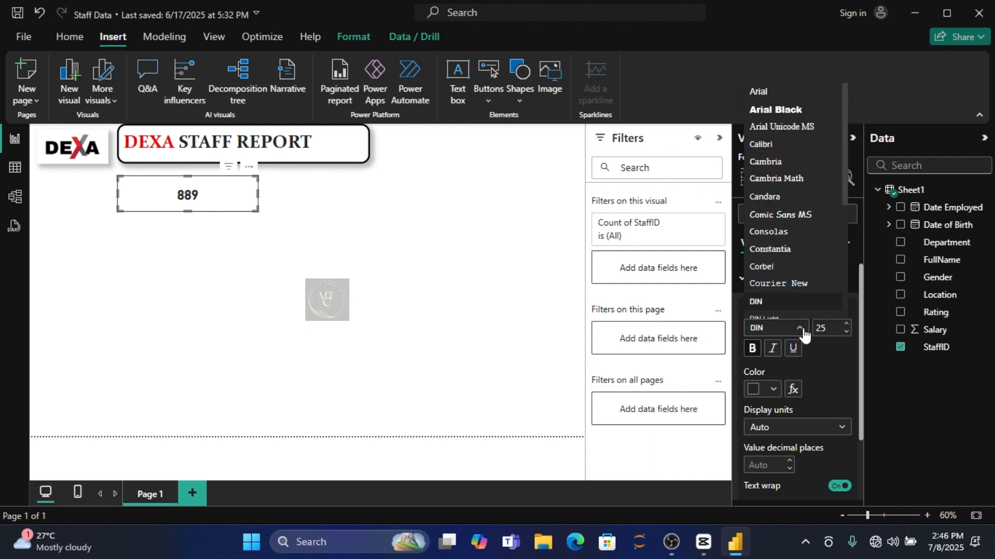
click(790, 164)
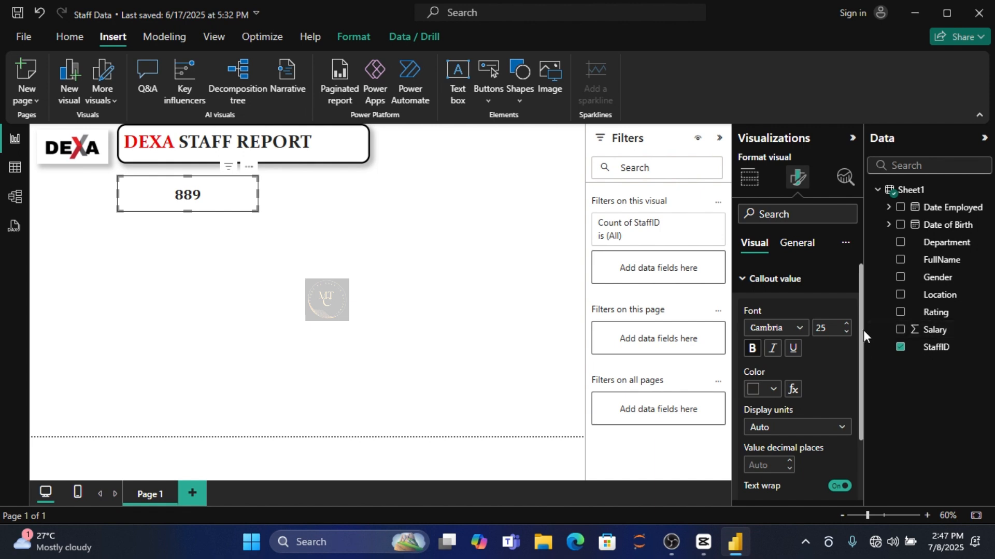
Turn off the card's background, turn on its shadow, and narrow the card slightly from its right edge
click(805, 242)
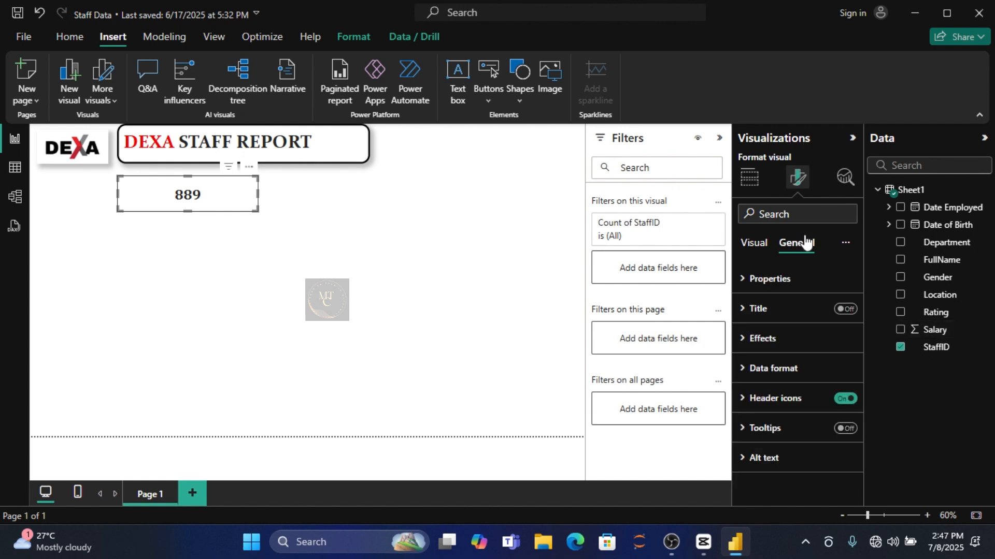
click(816, 351)
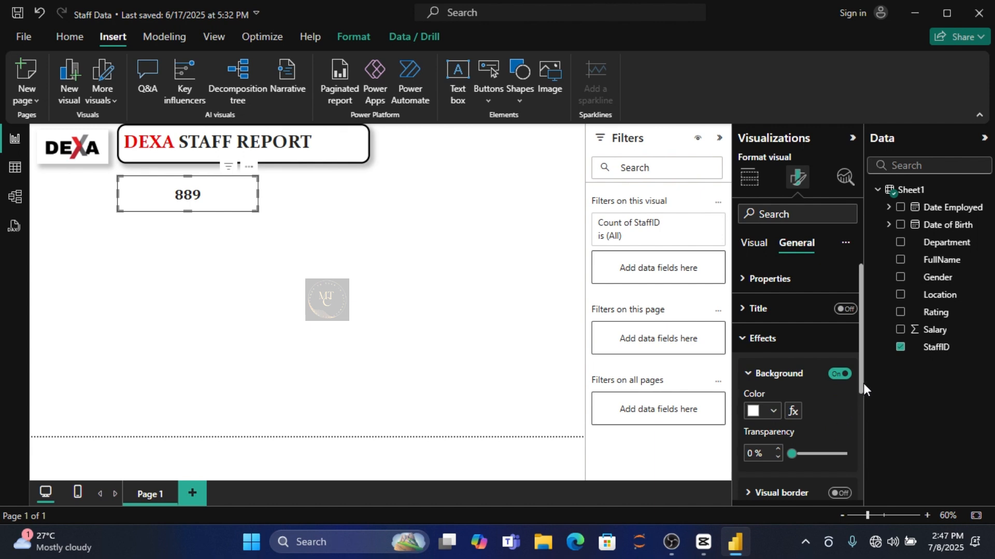
click(840, 374)
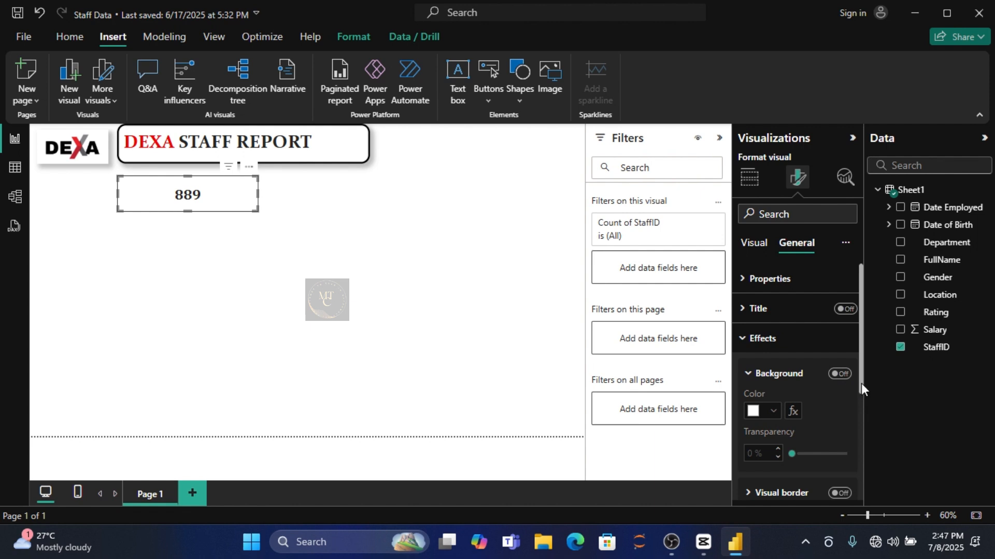
drag(861, 385, 852, 433)
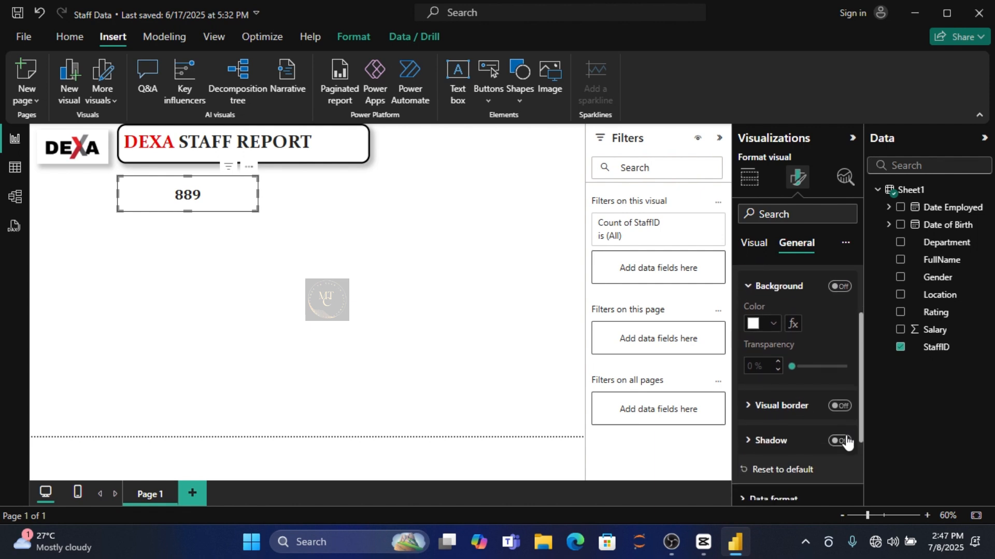
click(842, 441)
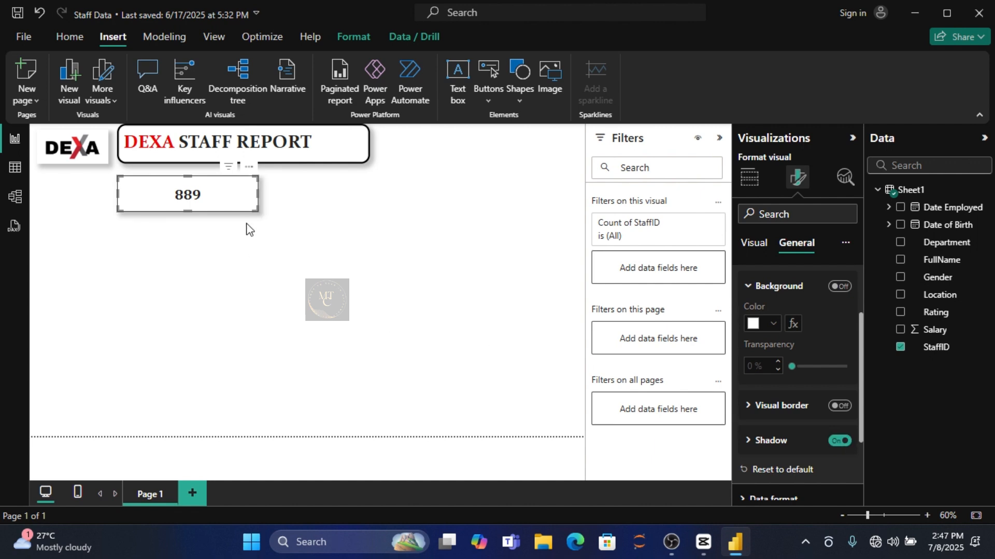
drag(257, 210, 229, 210)
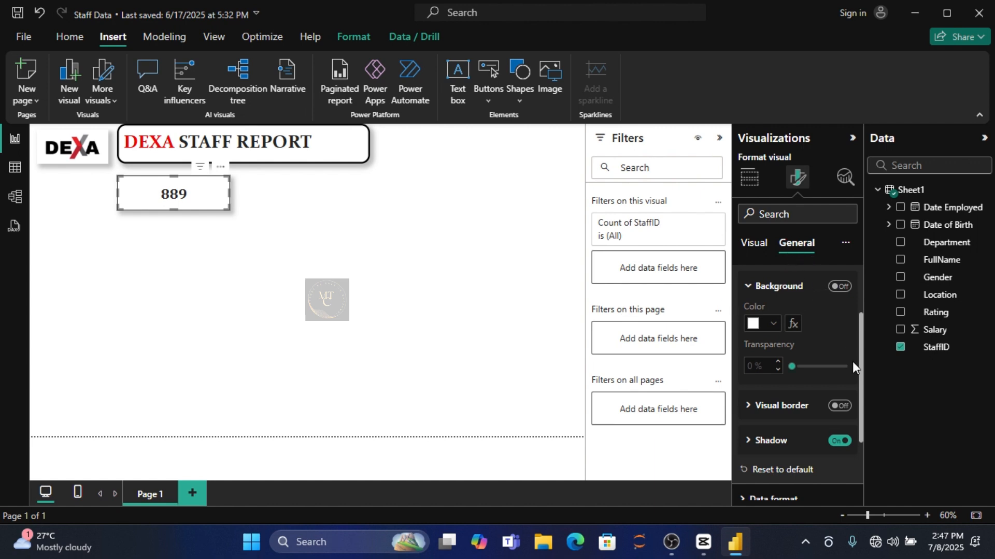
Turn on the card's title and set its text to "Total Staff"
drag(860, 366, 855, 324)
click(764, 319)
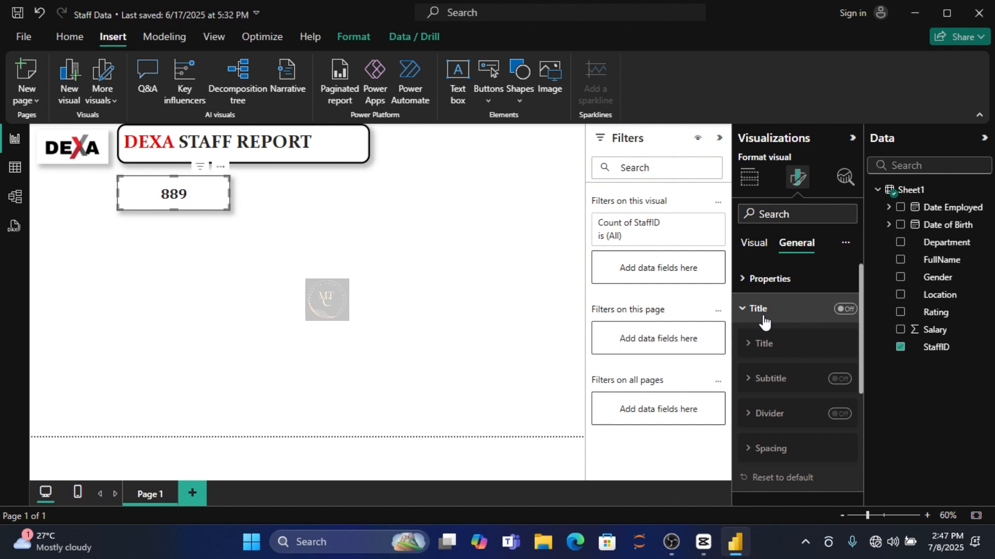
click(852, 311)
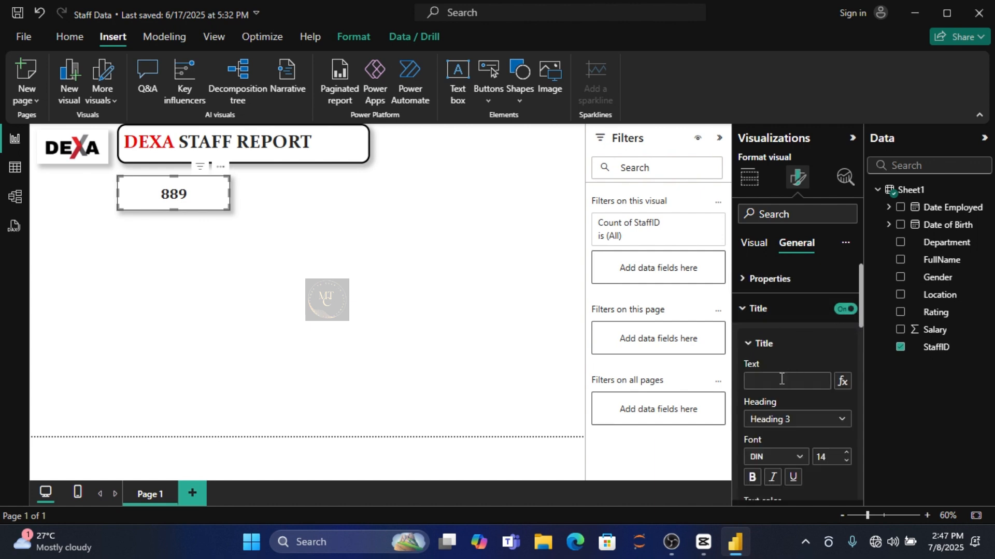
click(782, 381)
text(To)
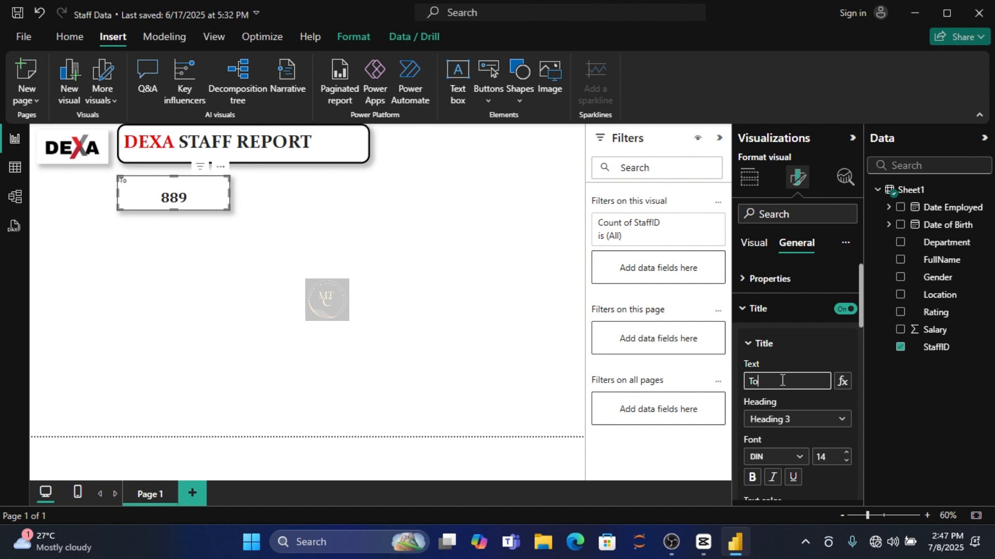
text(tal Staff)
Set the card title's font size to 24, make it bold, and center it horizontally
click(847, 456)
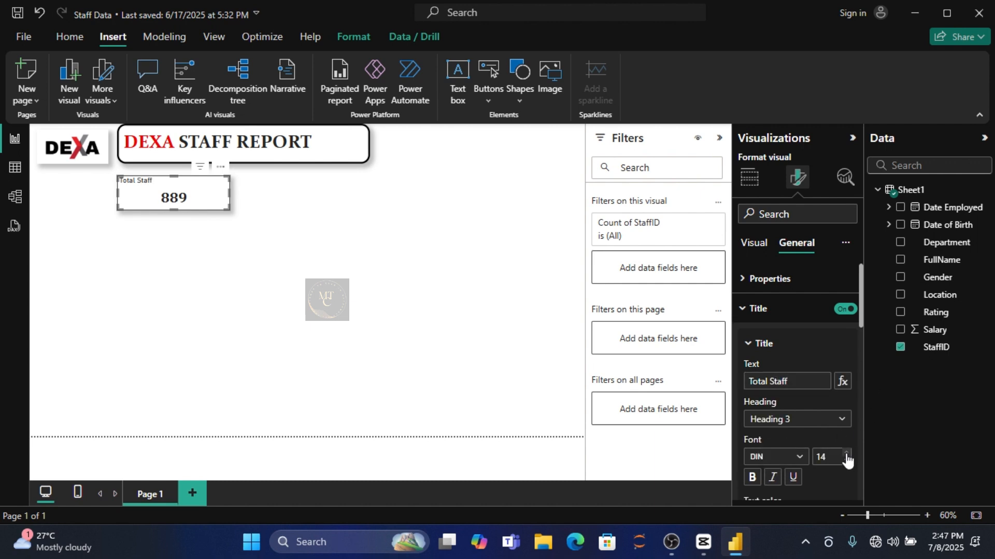
click(847, 456)
click(847, 456)
click(846, 456)
click(846, 456)
click(846, 456)
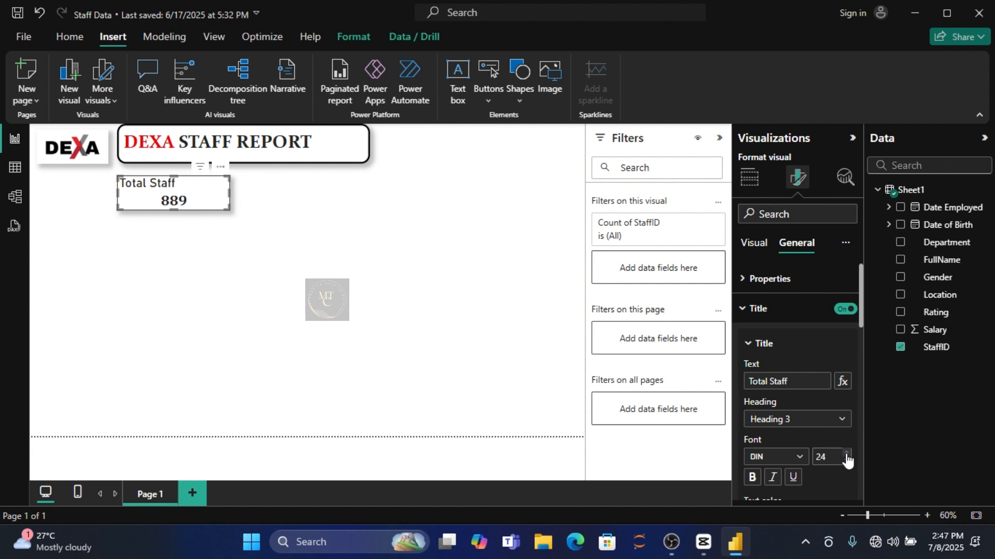
click(752, 478)
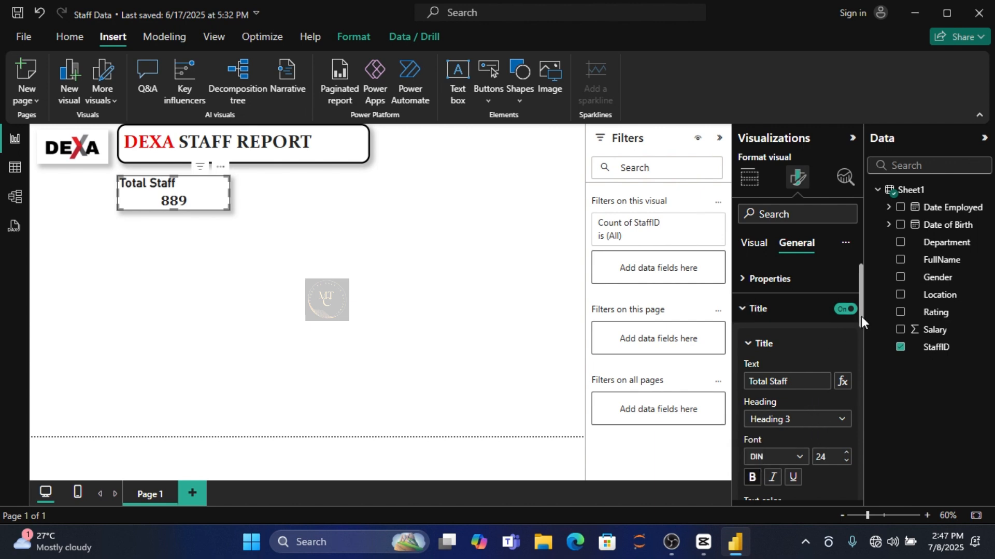
drag(861, 316, 862, 355)
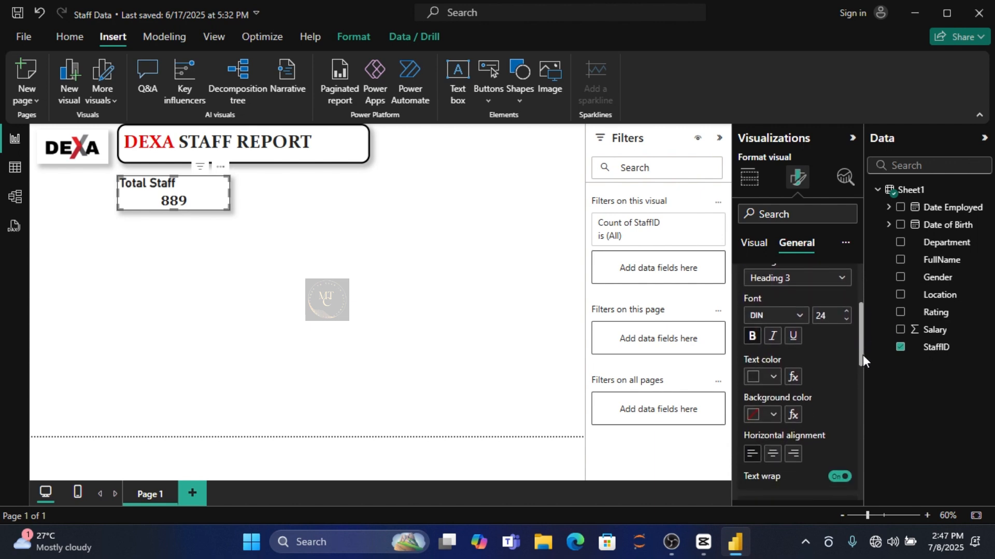
click(772, 453)
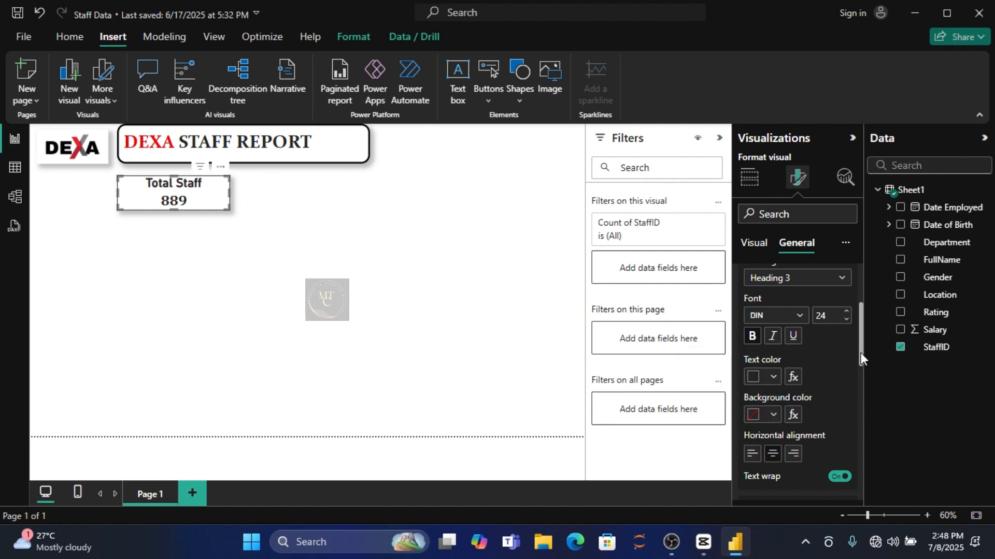
Change the Total Staff card title's text color to the custom pink #CB0C62
drag(860, 355, 858, 428)
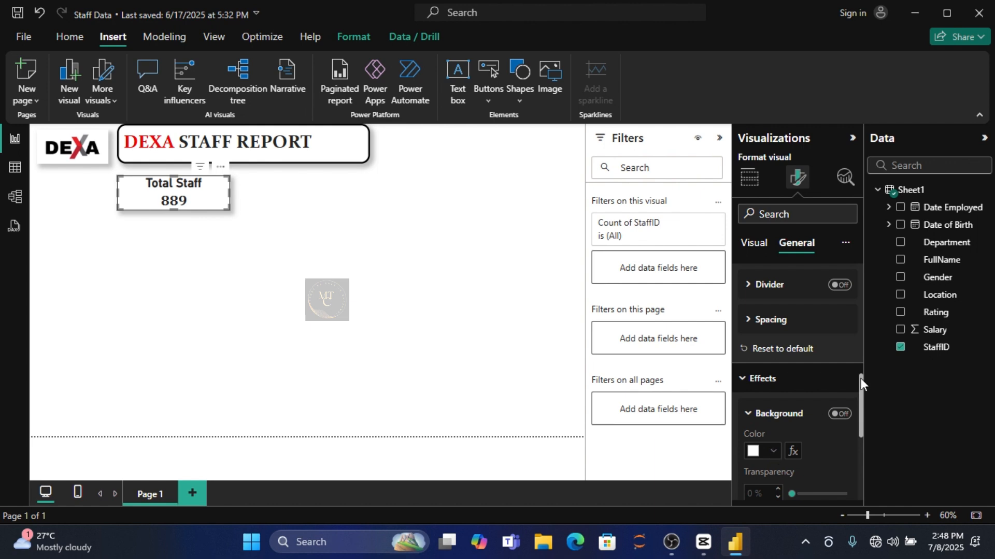
drag(861, 386, 850, 303)
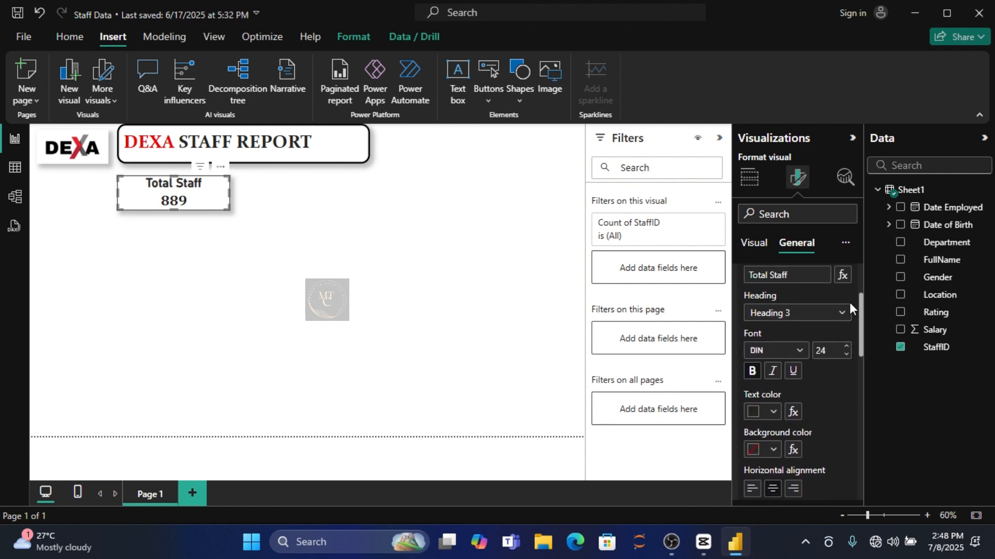
click(774, 412)
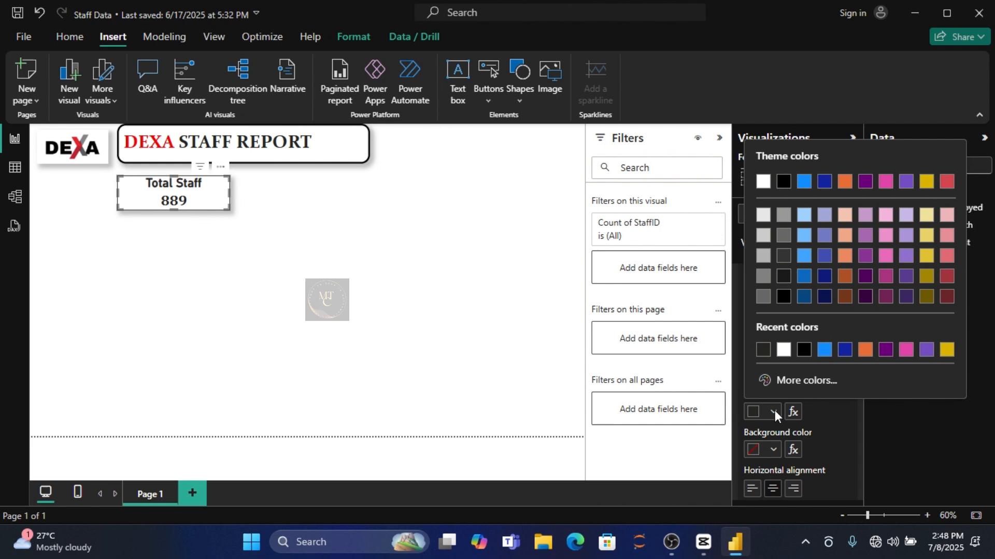
click(805, 381)
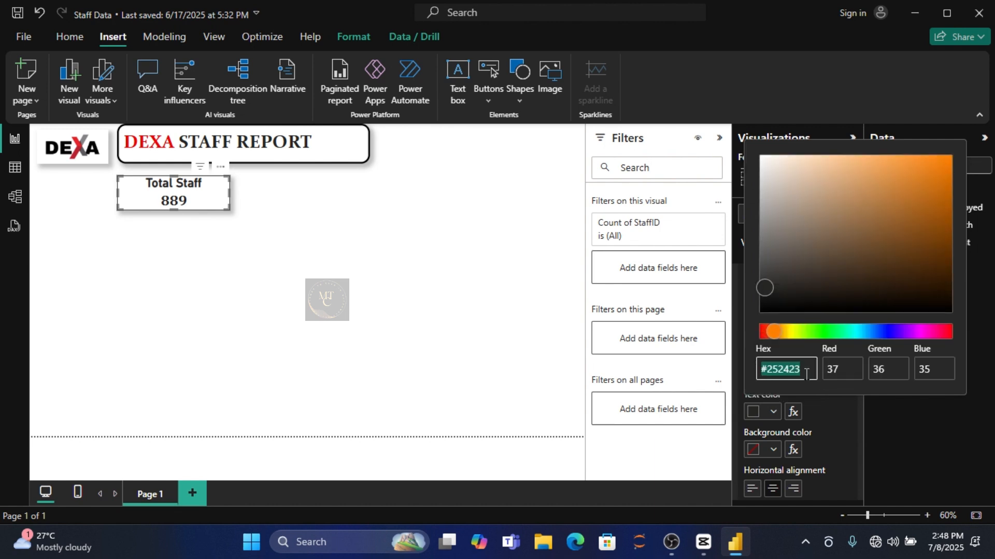
click(936, 334)
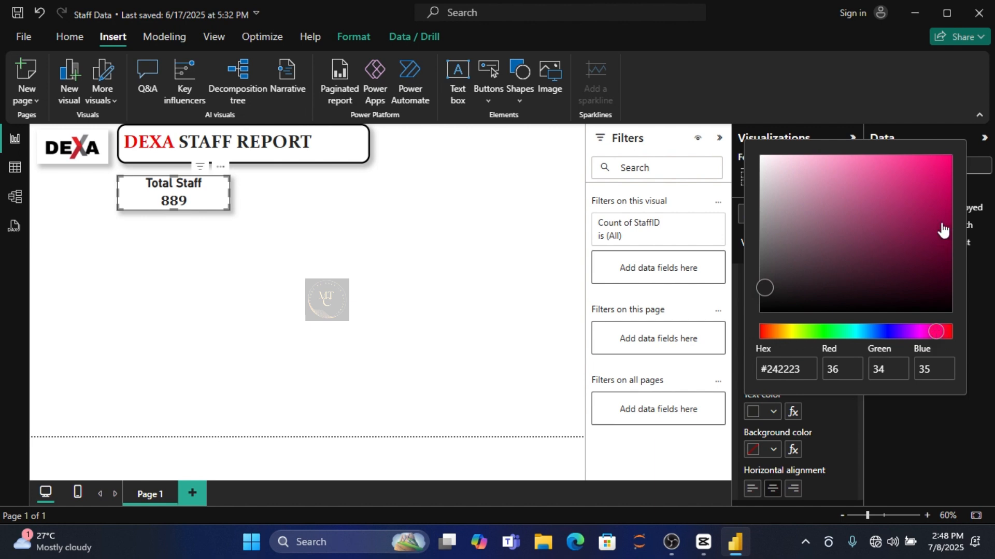
click(936, 185)
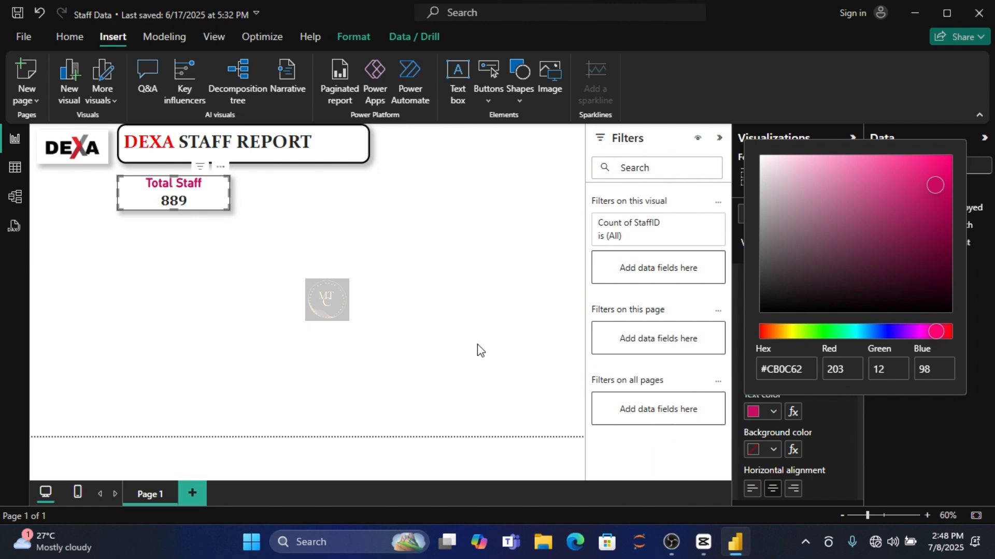
click(282, 225)
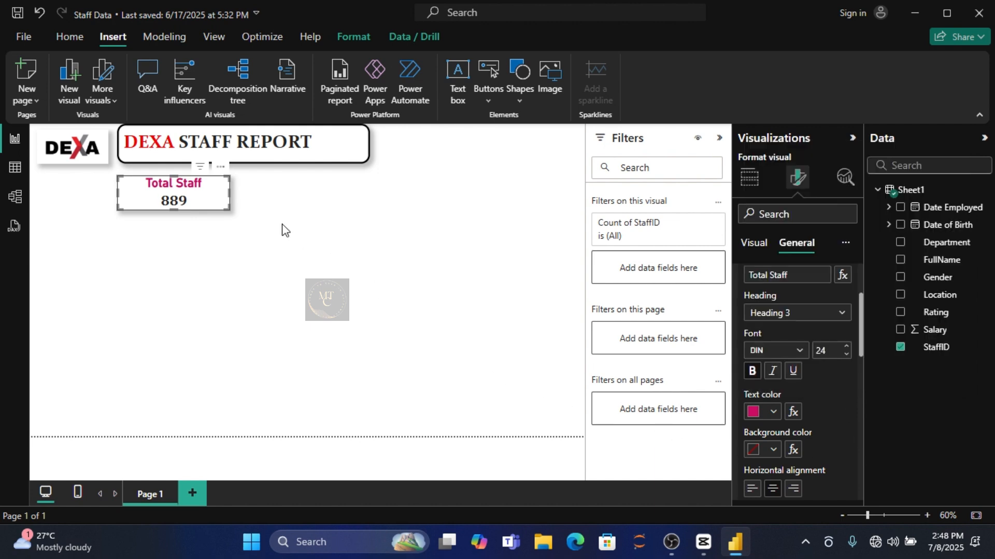
click(253, 266)
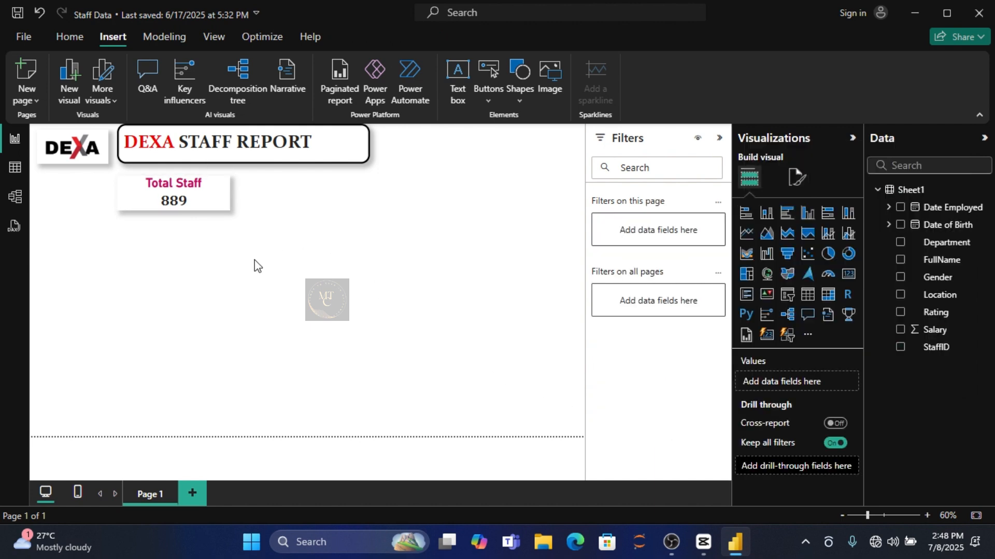
Undo the text color change on the Total Staff card's title
click(220, 204)
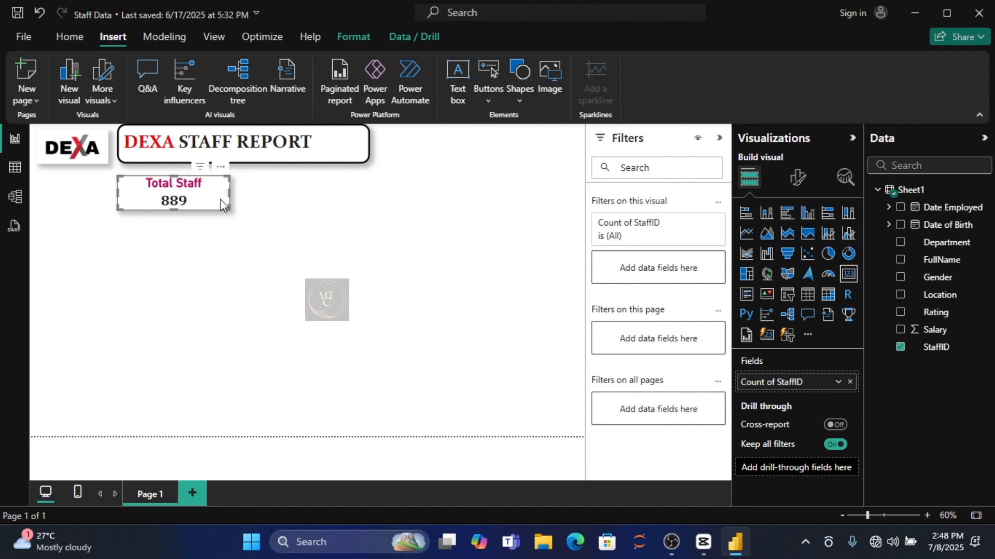
key(ctrl+p)
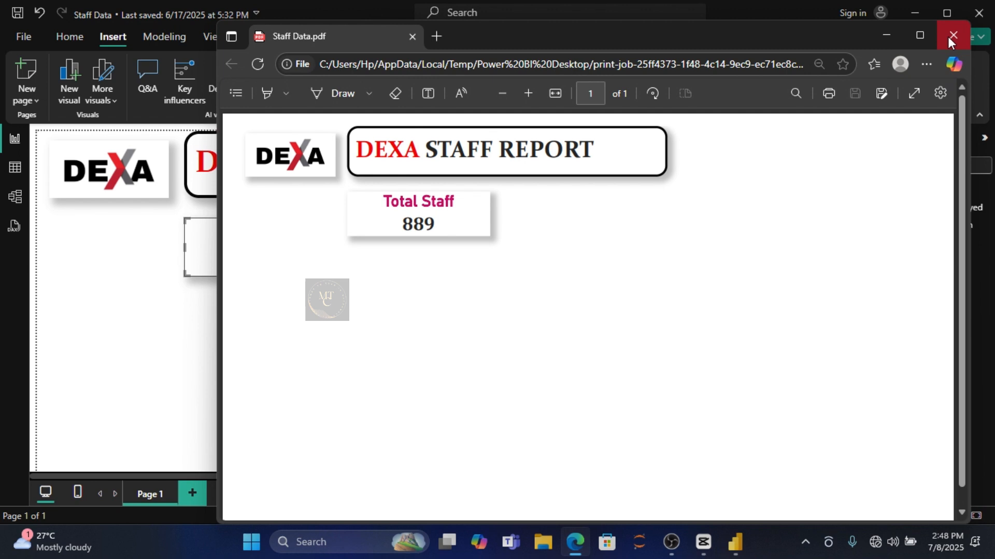
click(951, 36)
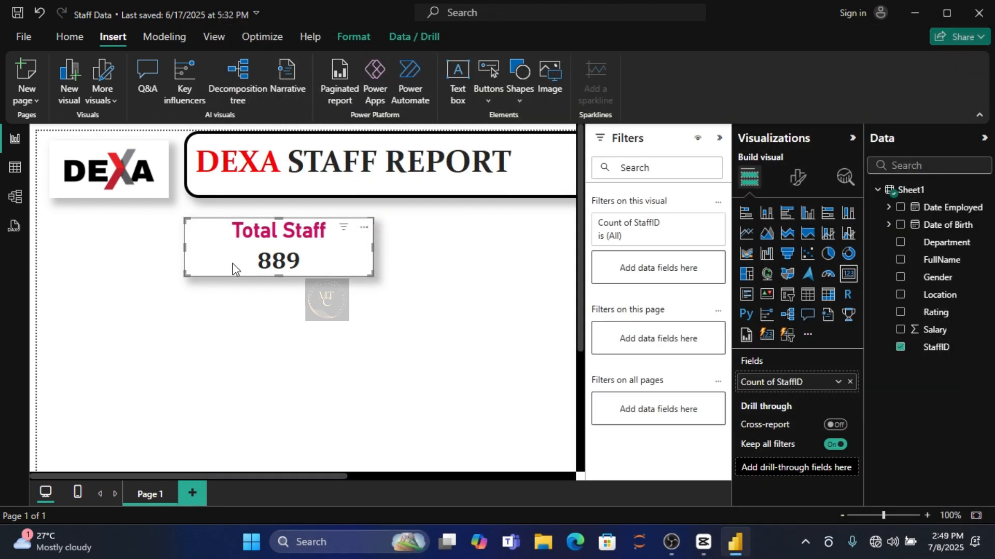
key(ctrl+z)
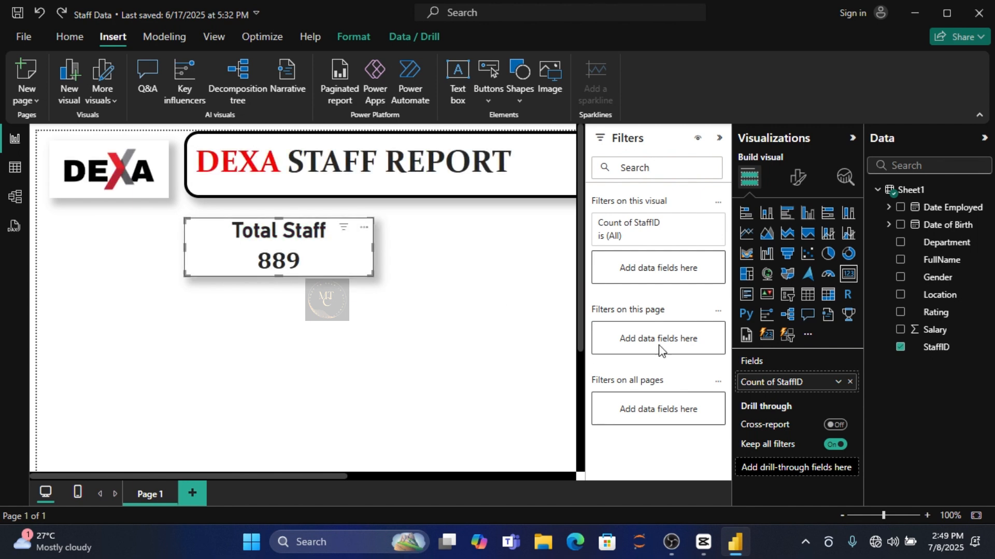
Collapse the Filters pane and shrink the Total Staff card from its lower-right corner so it fits closely around its text
click(719, 138)
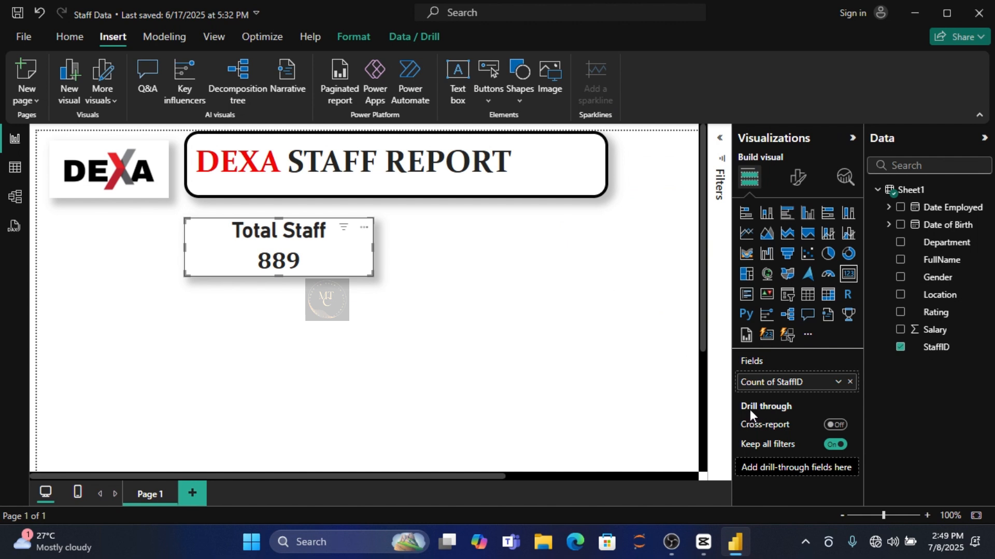
click(842, 516)
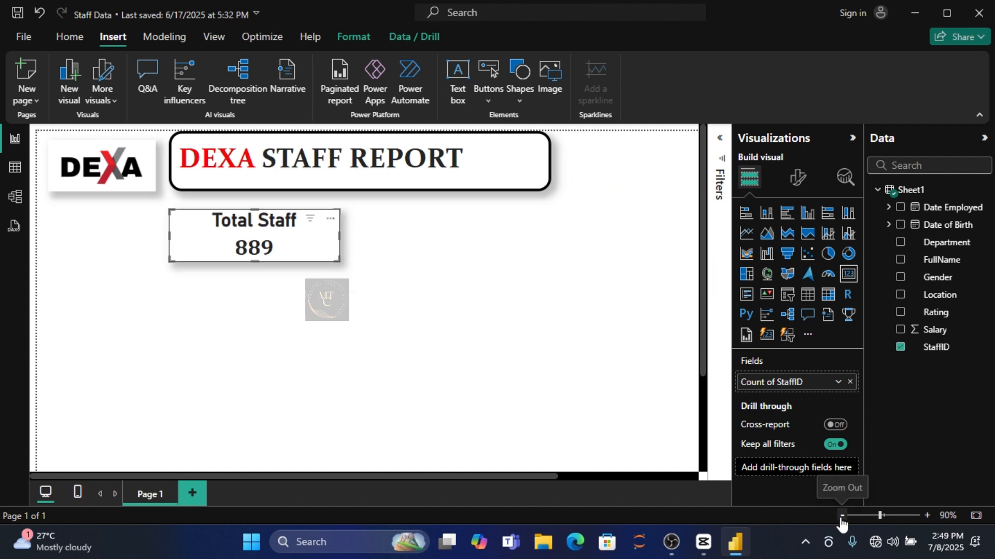
click(842, 516)
click(842, 516)
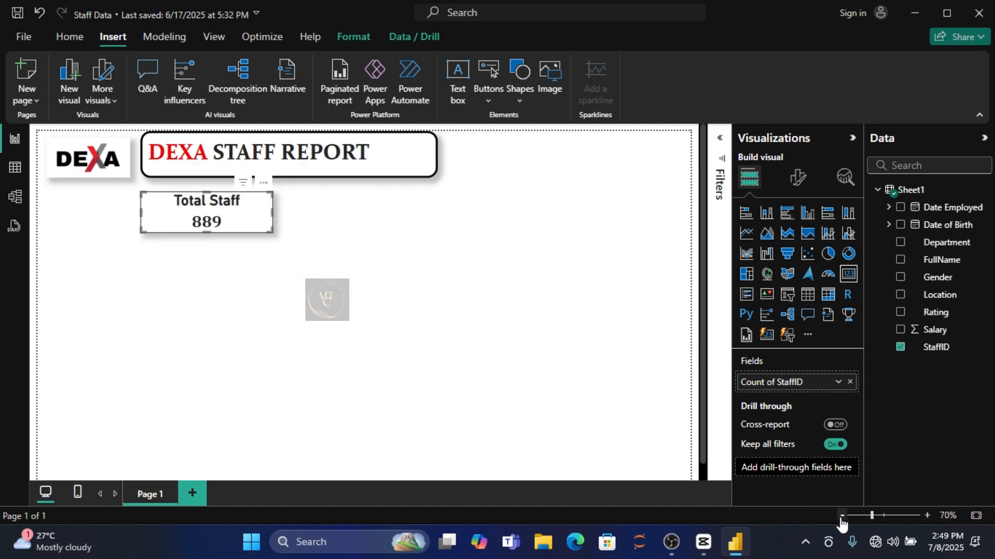
click(842, 516)
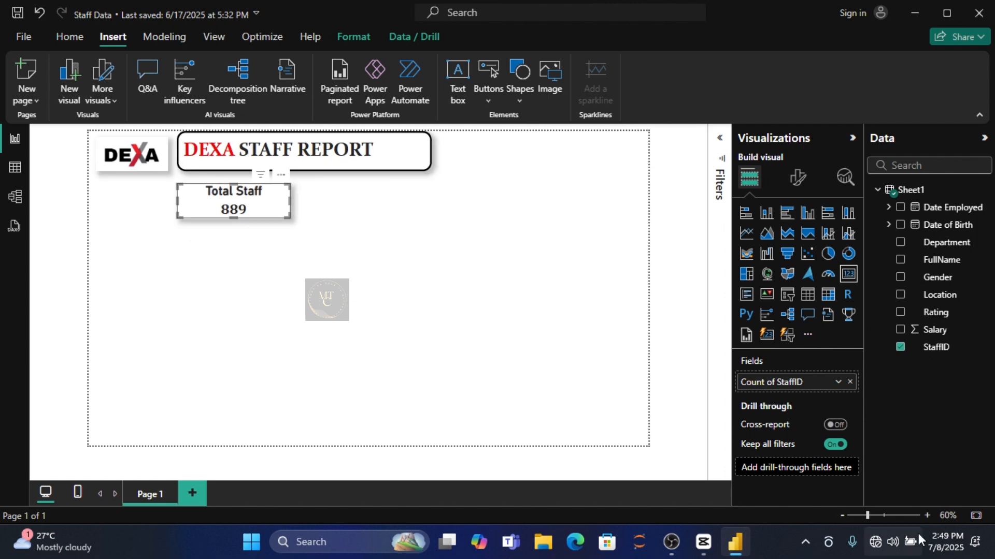
click(883, 516)
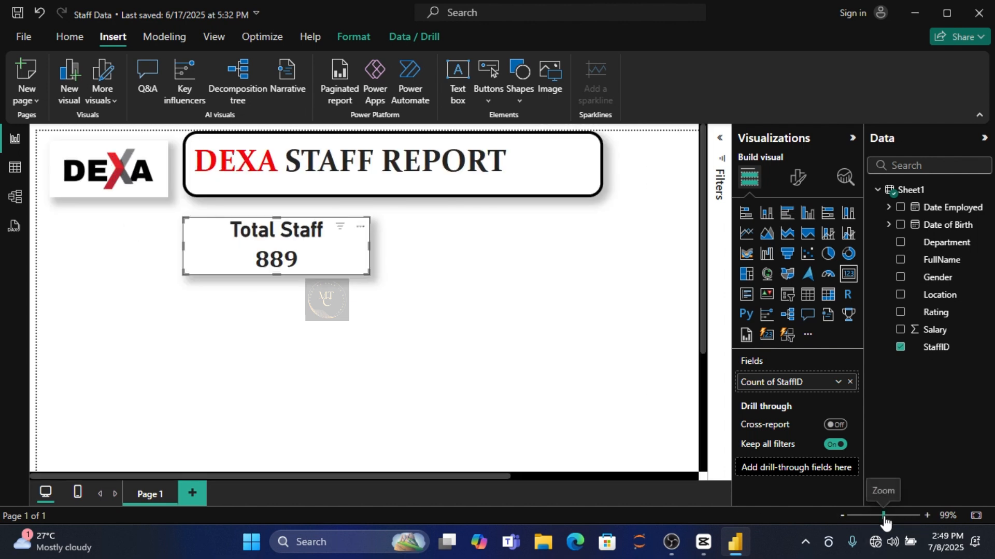
click(553, 173)
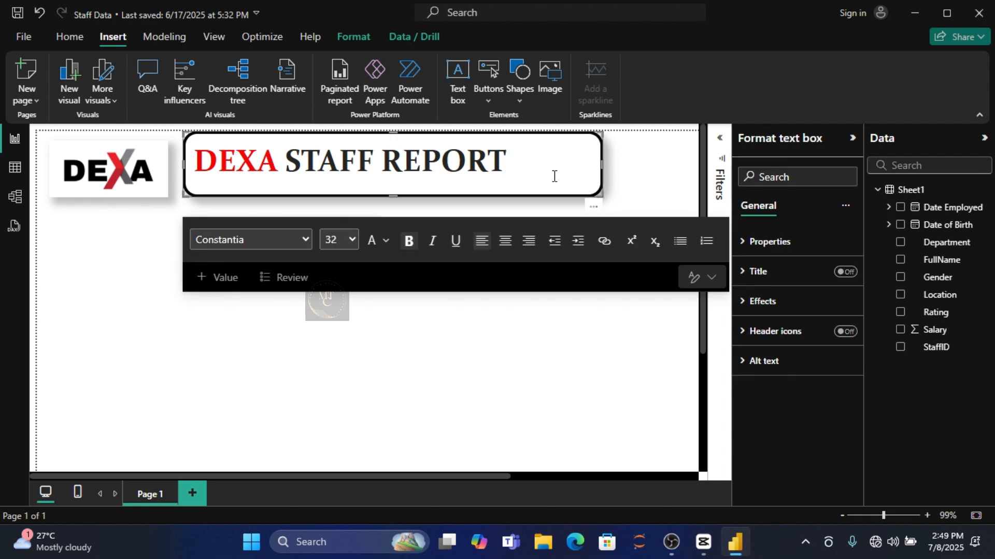
click(506, 335)
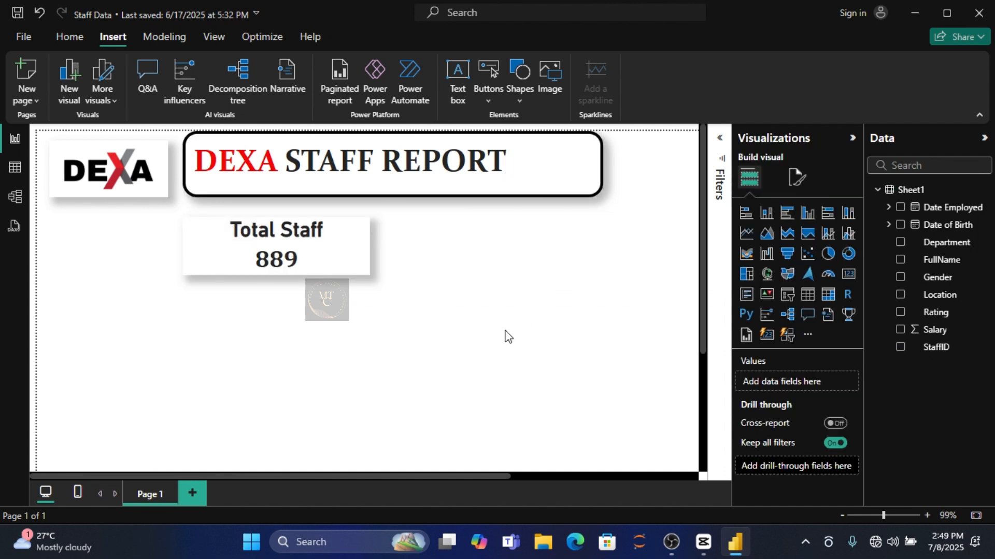
click(307, 259)
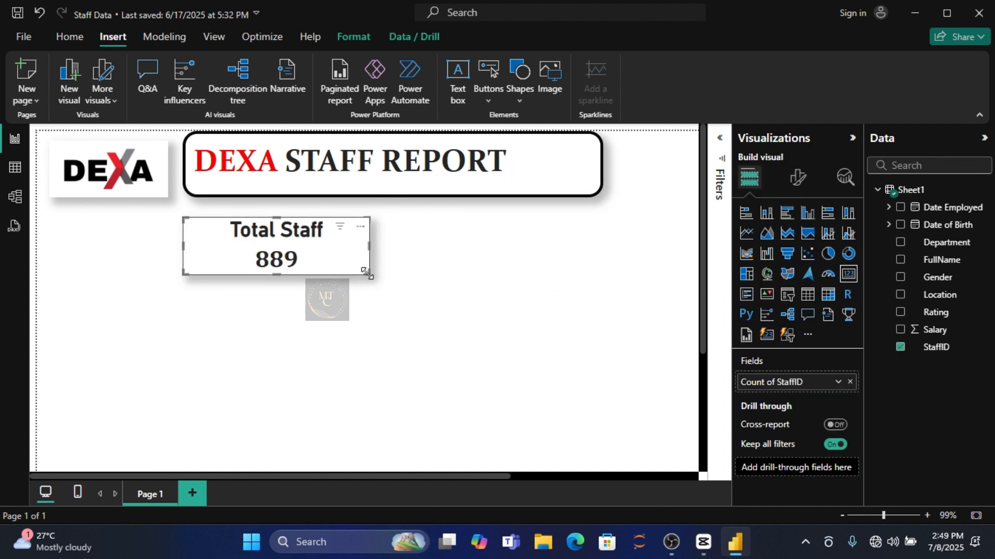
drag(369, 274, 316, 265)
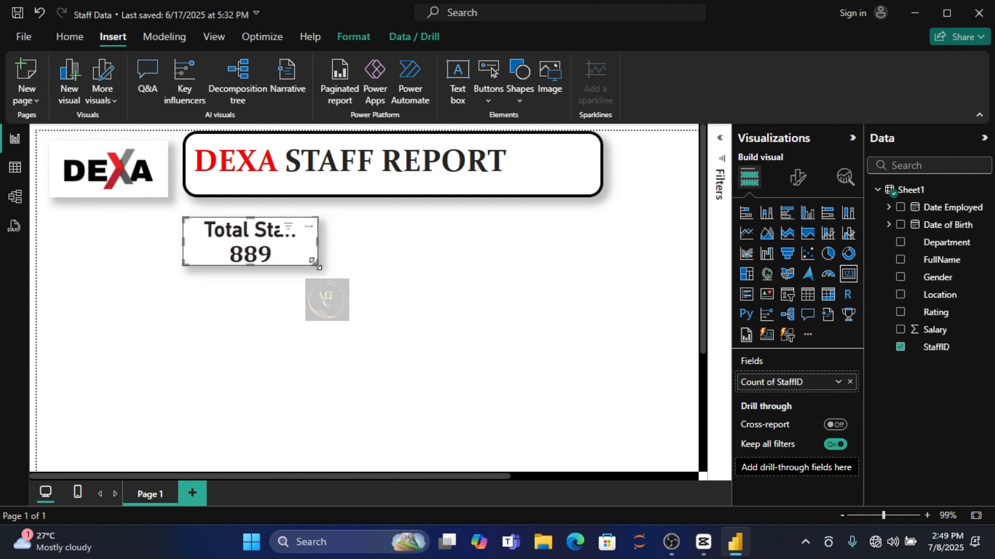
Shrink the DEXA logo from its lower-right corner and narrow the title text box, keeping its text at font size 32
click(152, 175)
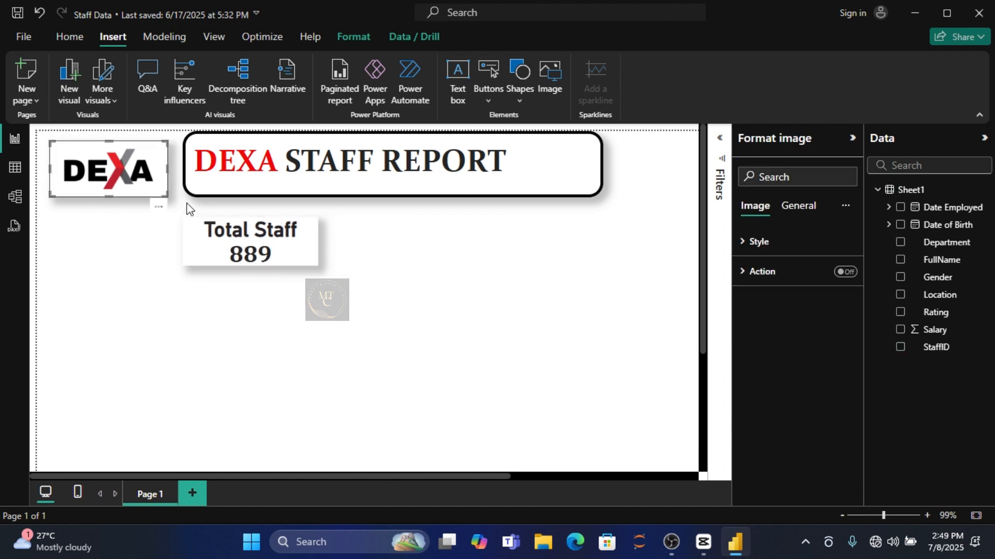
drag(169, 196, 142, 184)
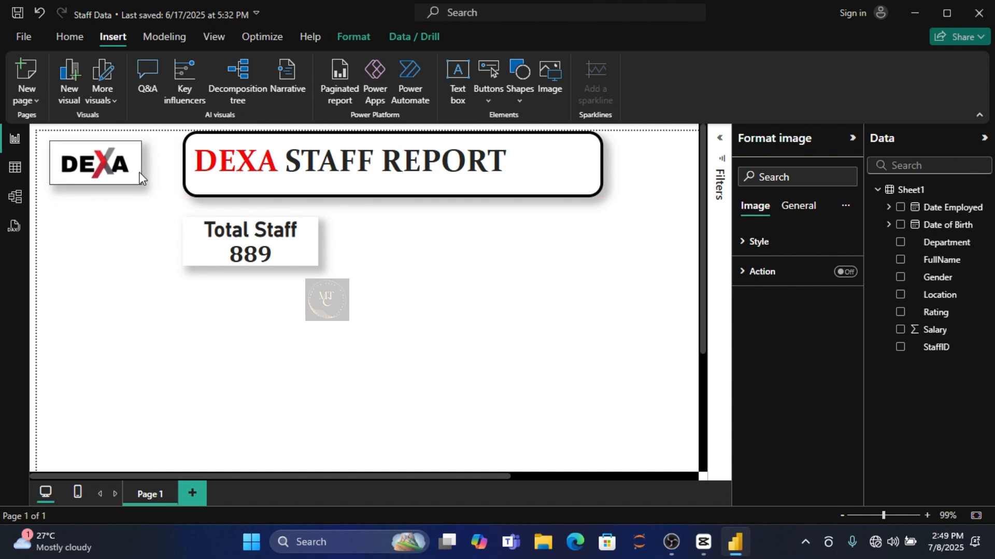
click(425, 190)
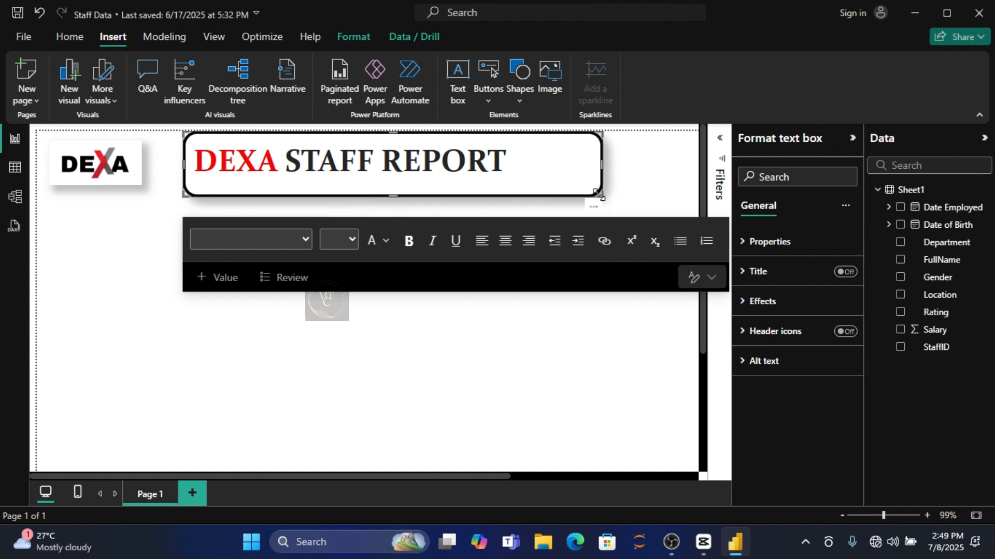
drag(600, 194, 202, 166)
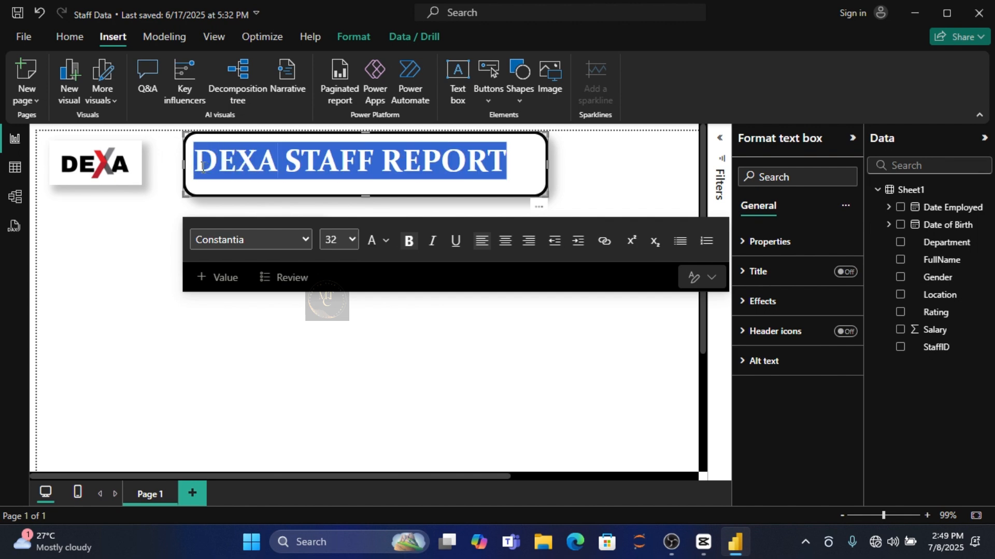
click(352, 240)
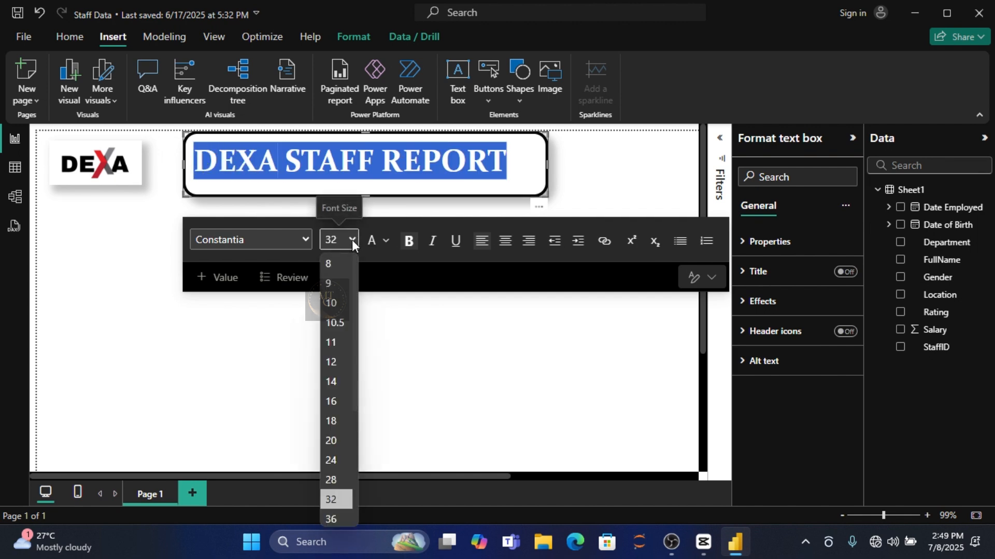
click(331, 504)
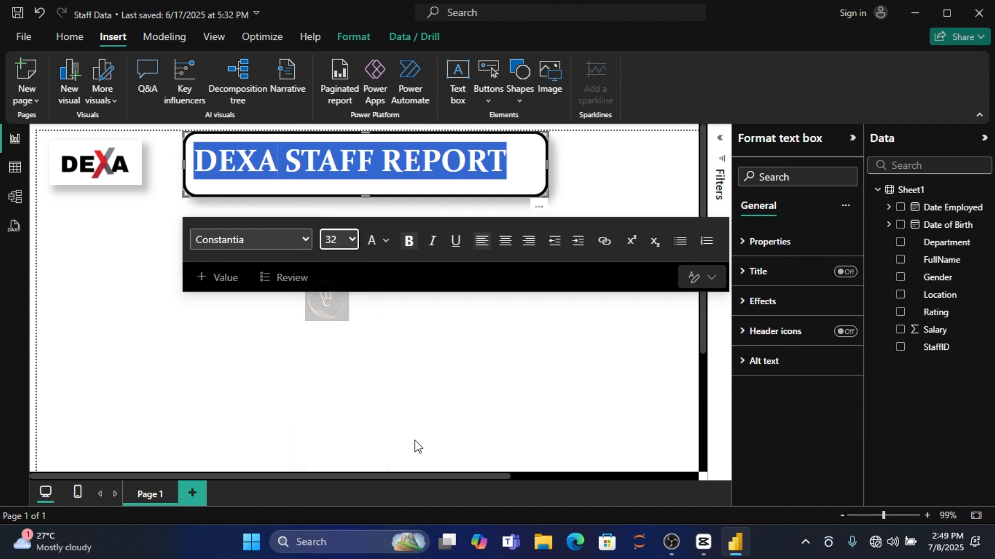
click(417, 446)
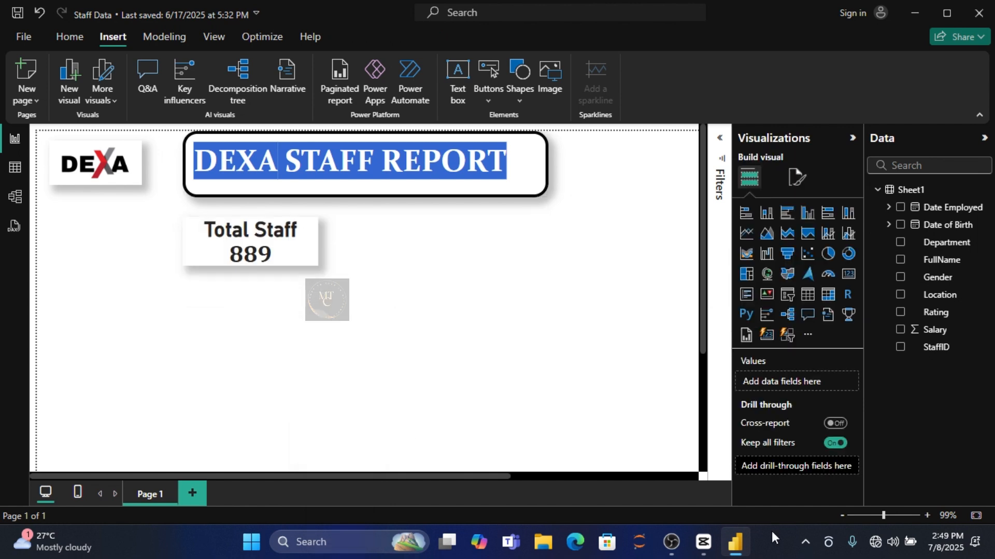
Make three copies of the Total Staff card and line them up beside the original in one row below the title
click(875, 517)
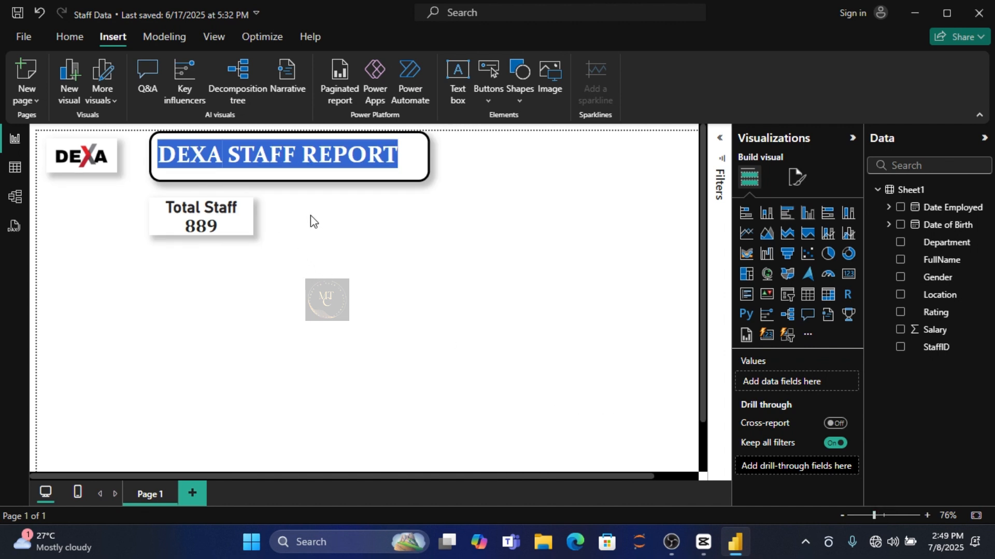
click(355, 164)
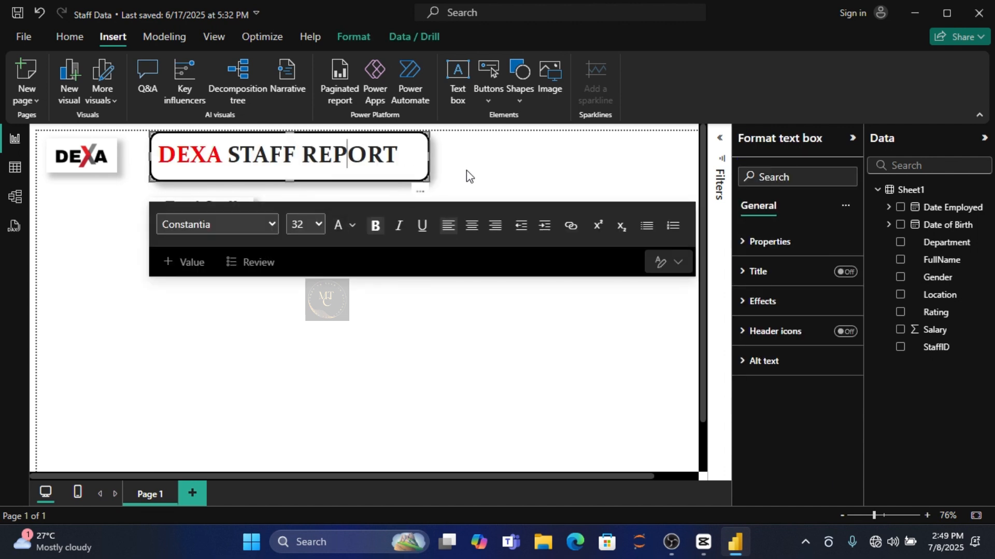
click(202, 226)
click(235, 227)
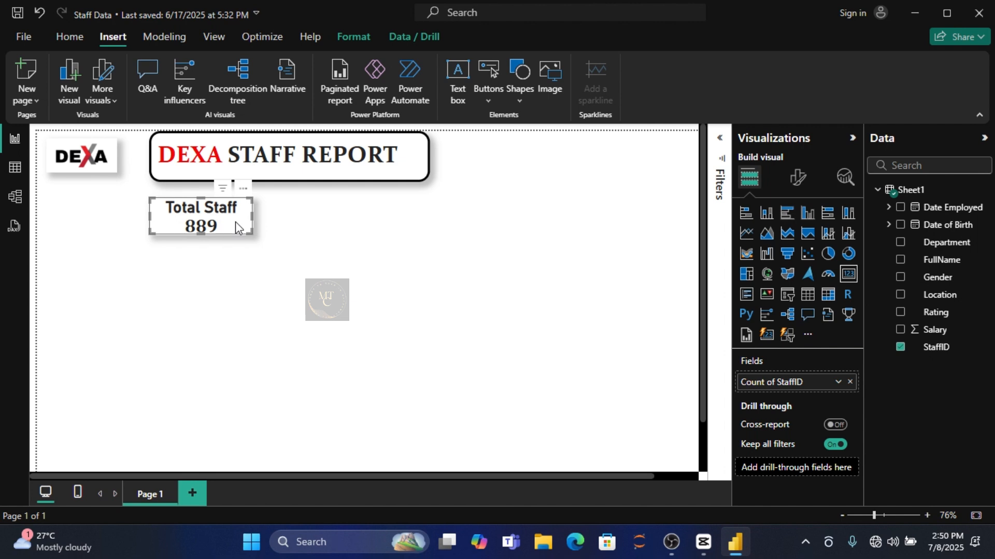
drag(235, 222, 476, 218)
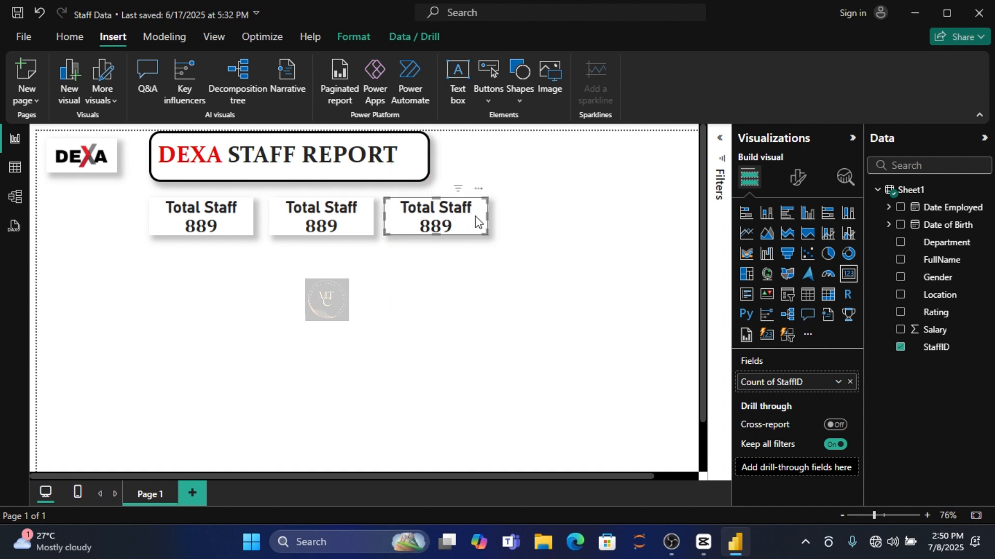
key(ctrl+v)
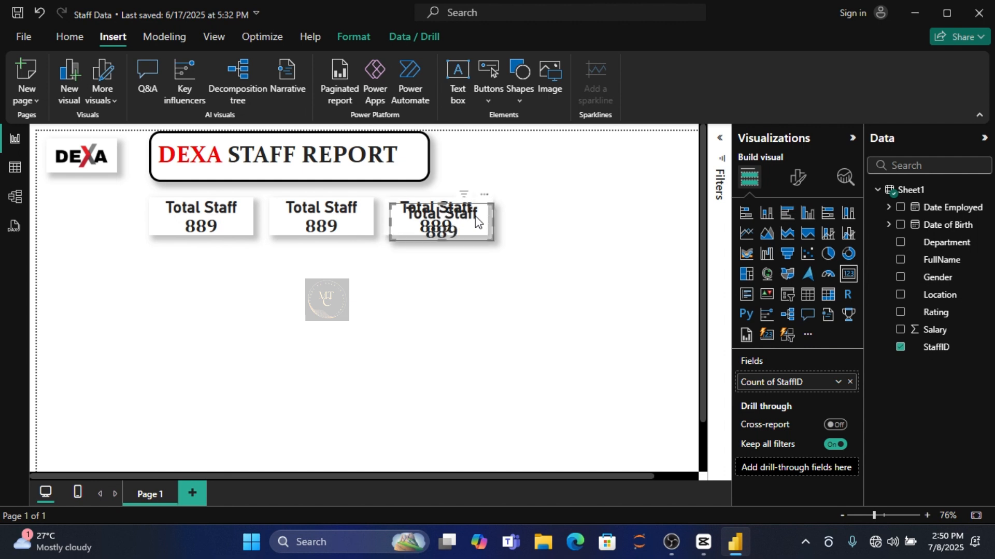
drag(475, 218, 591, 218)
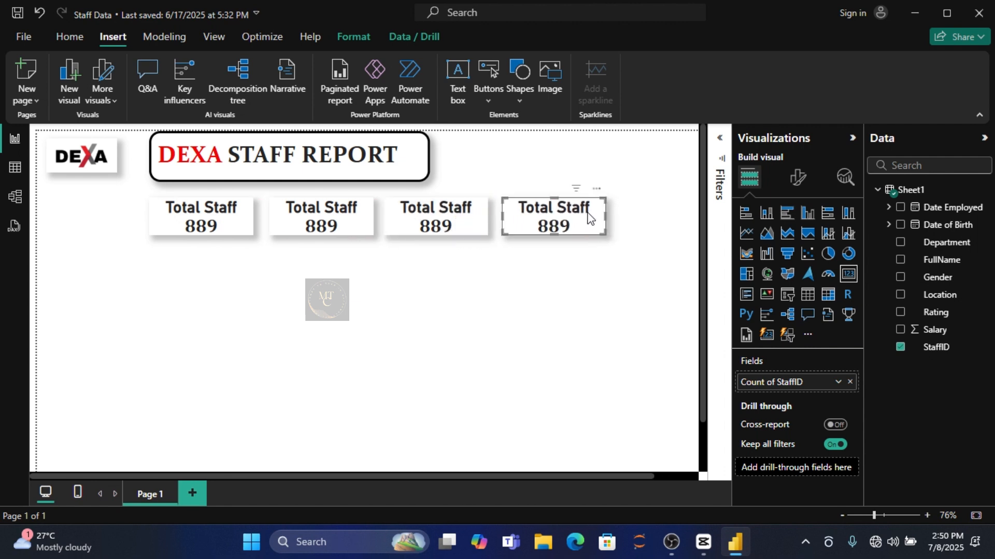
click(719, 138)
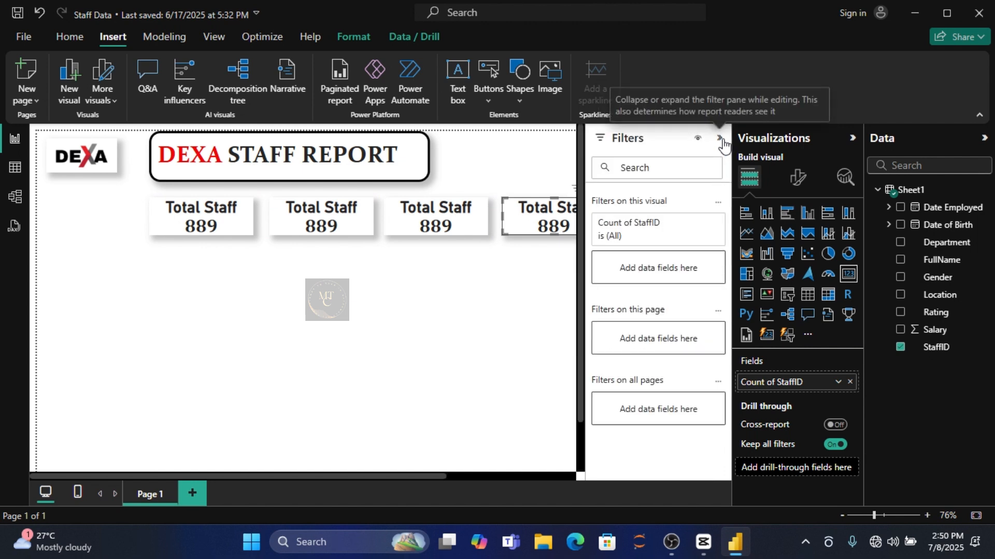
Collapse the Filters pane and replace StaffID with Location in the second card, summarized as Count (Distinct)
click(721, 139)
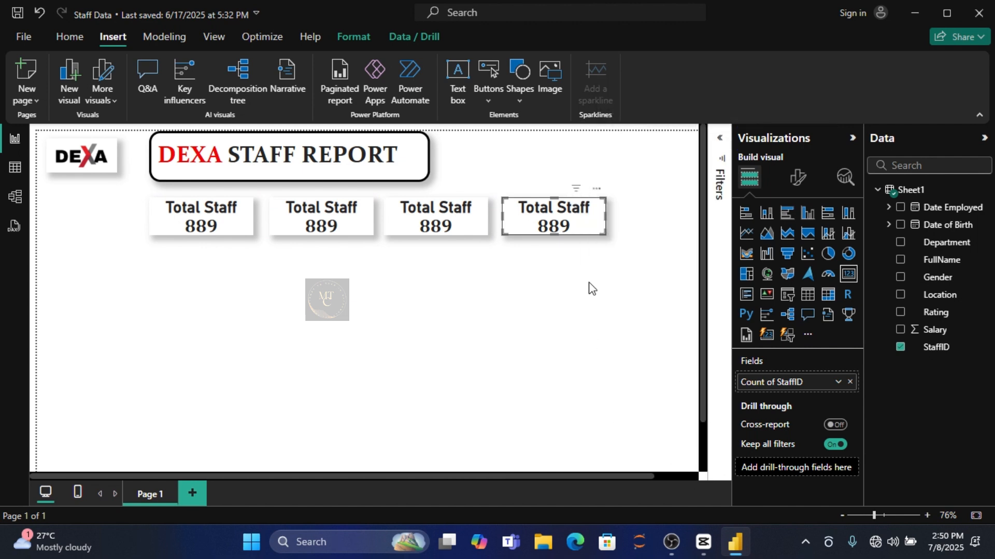
click(303, 229)
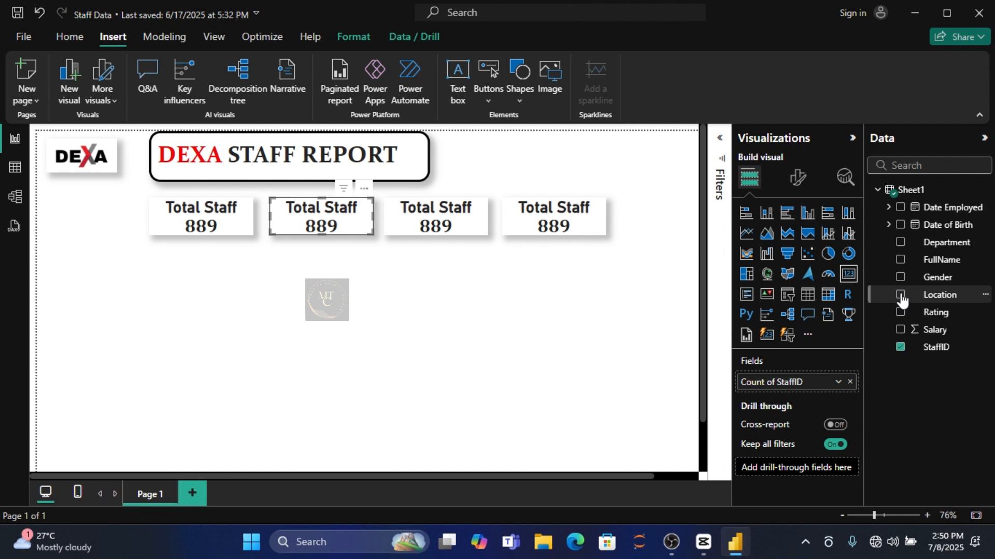
click(901, 348)
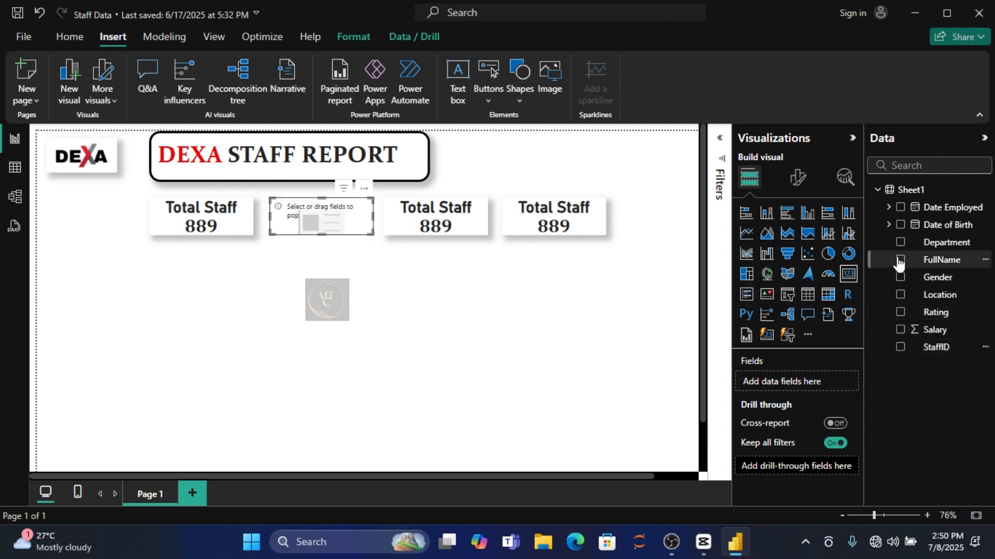
click(900, 295)
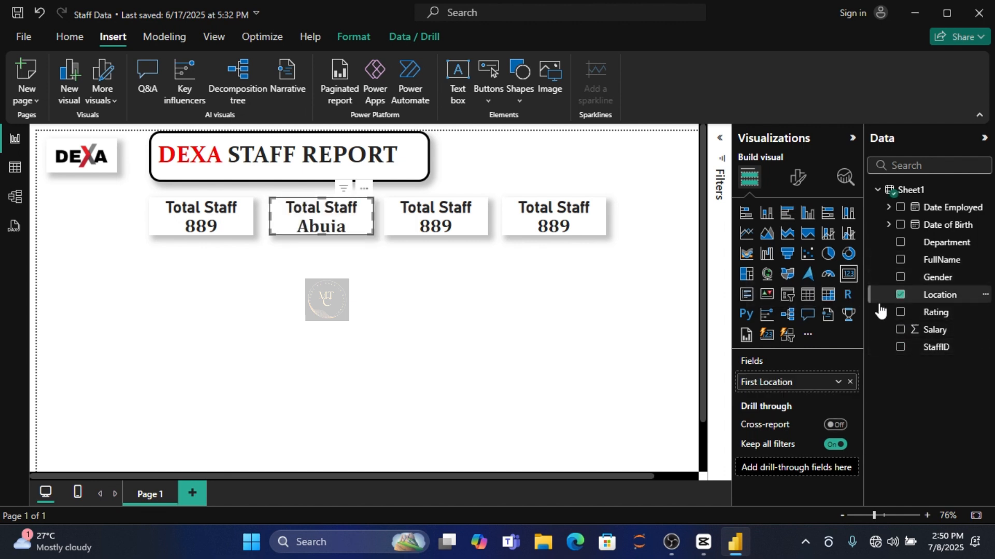
click(837, 382)
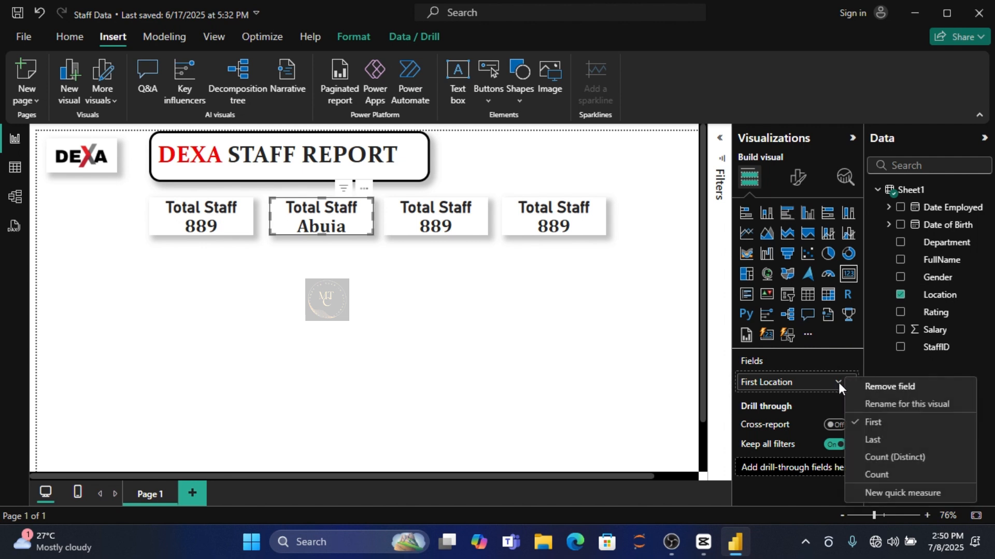
click(872, 458)
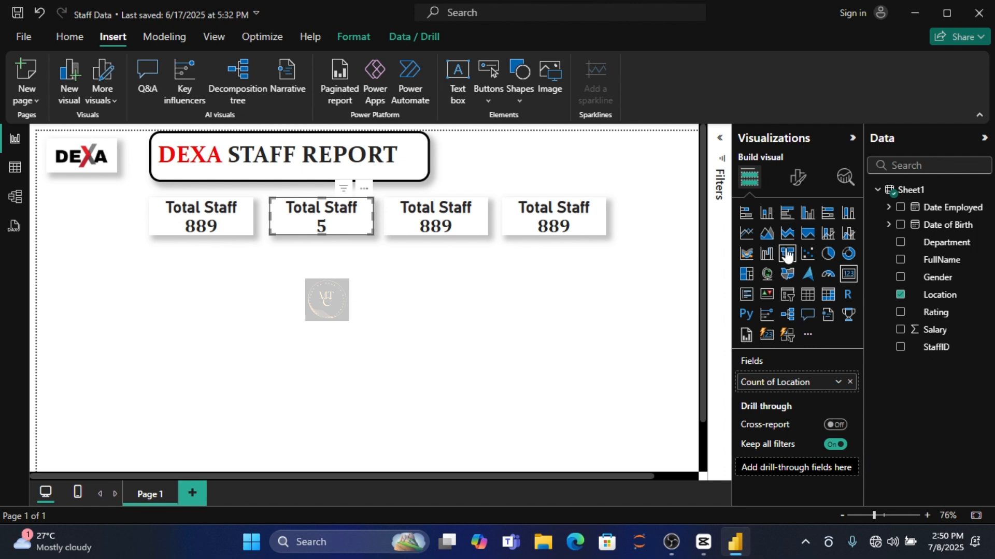
Change the second card's title to "Total Location" and set its title font size to 20
click(798, 181)
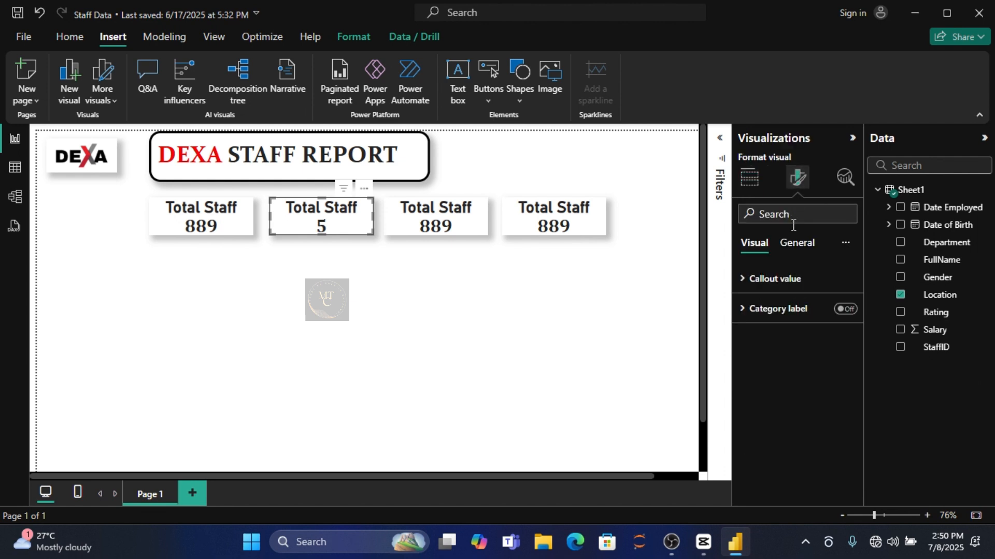
click(796, 246)
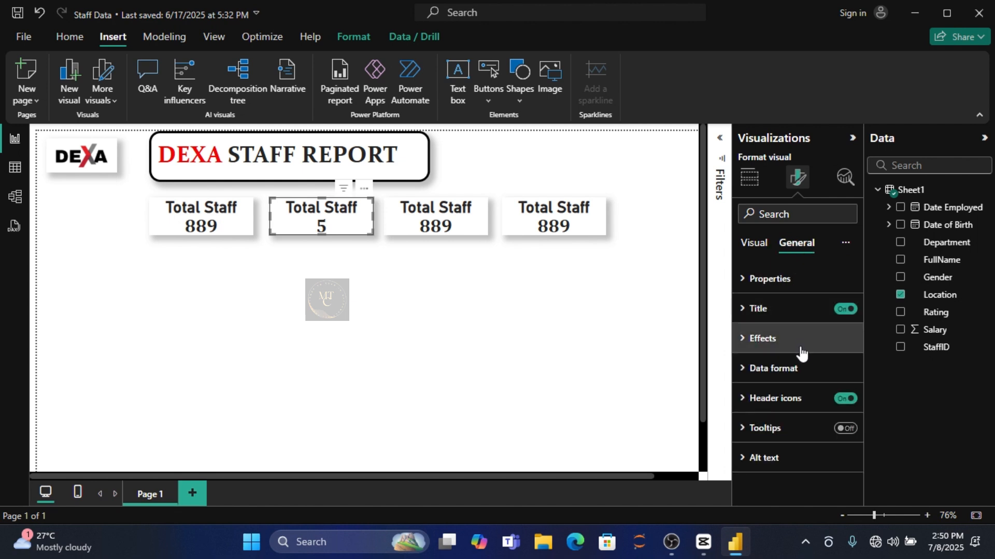
click(789, 318)
click(793, 384)
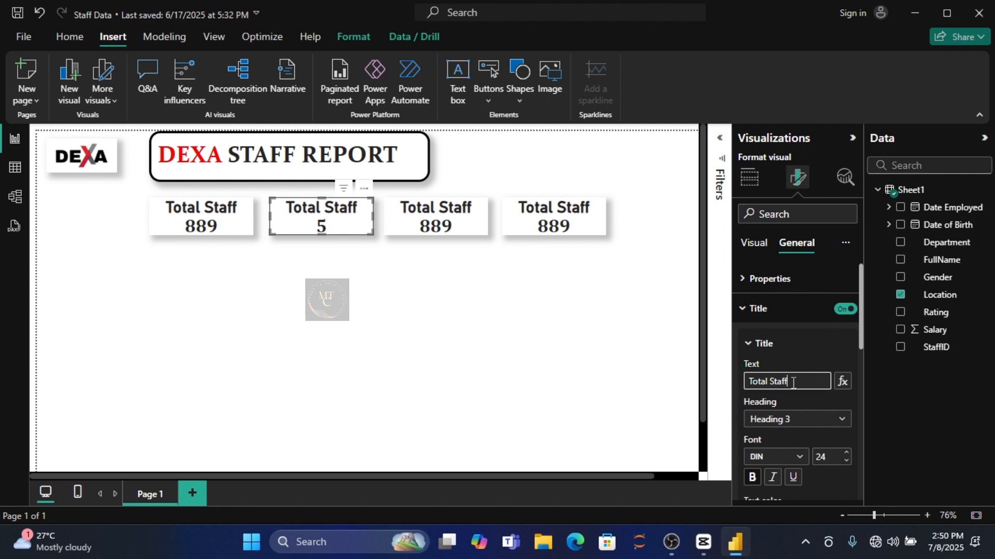
key(BackSpace)
key(BackSpace)
key(BackSpace)
key(BackSpace)
key(BackSpace)
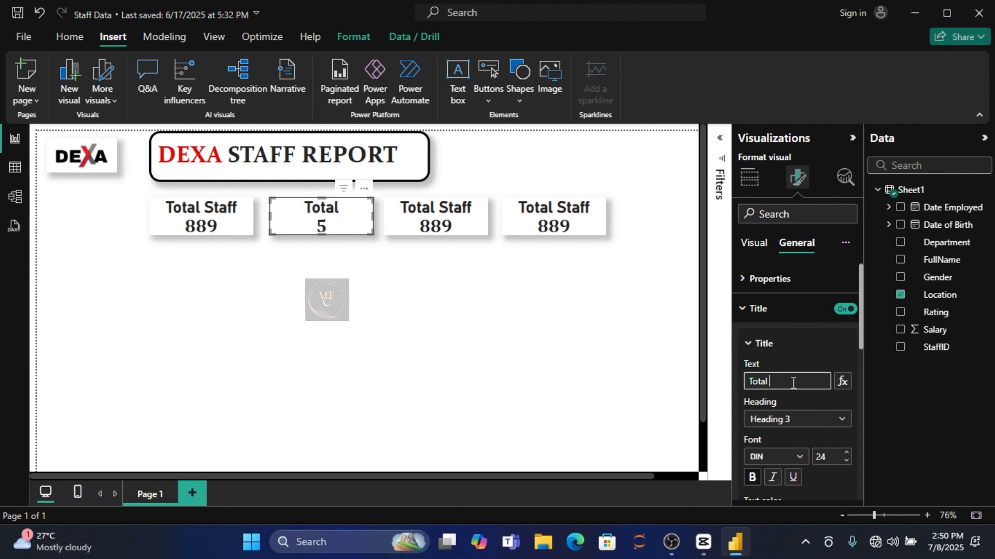
text(Location)
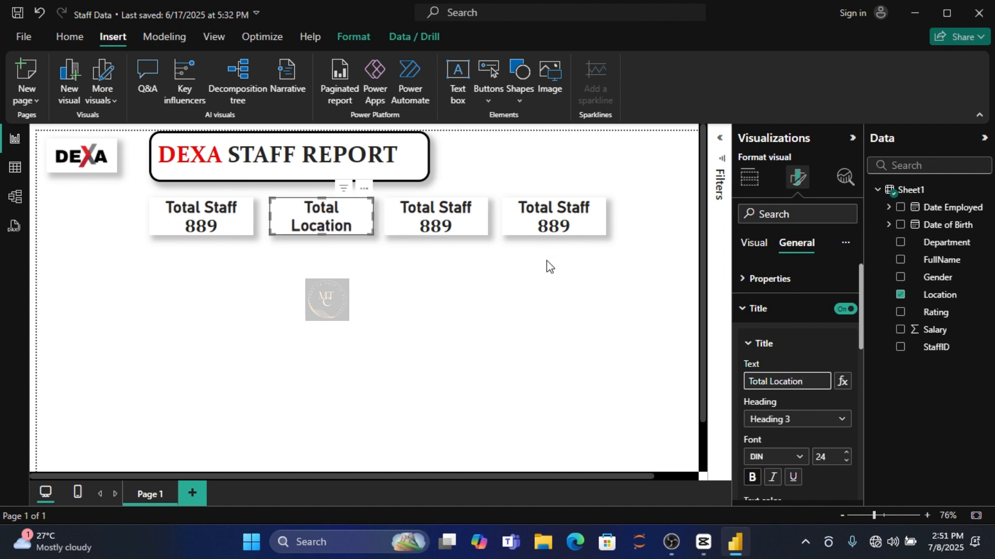
click(847, 461)
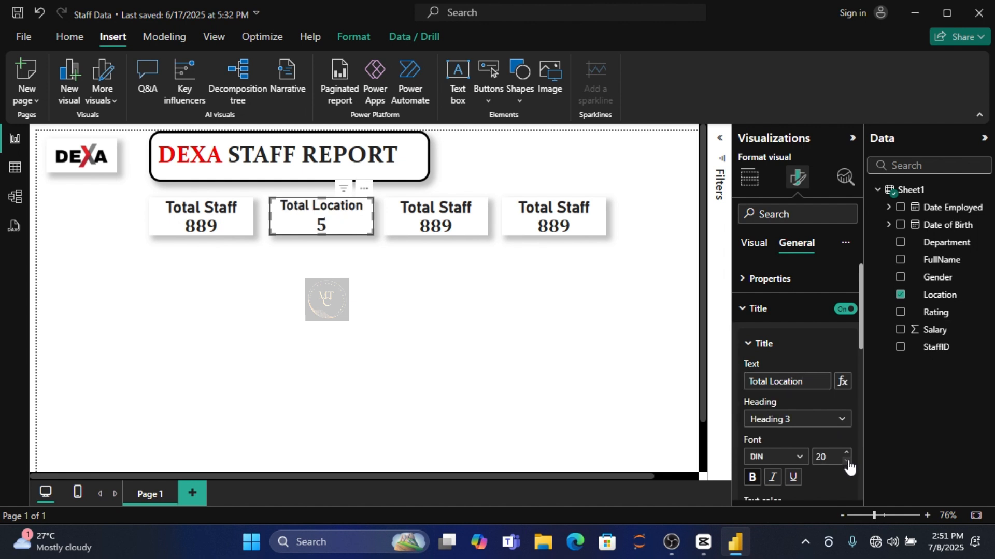
Set the title font size to 20 on the first, third and fourth cards
click(242, 213)
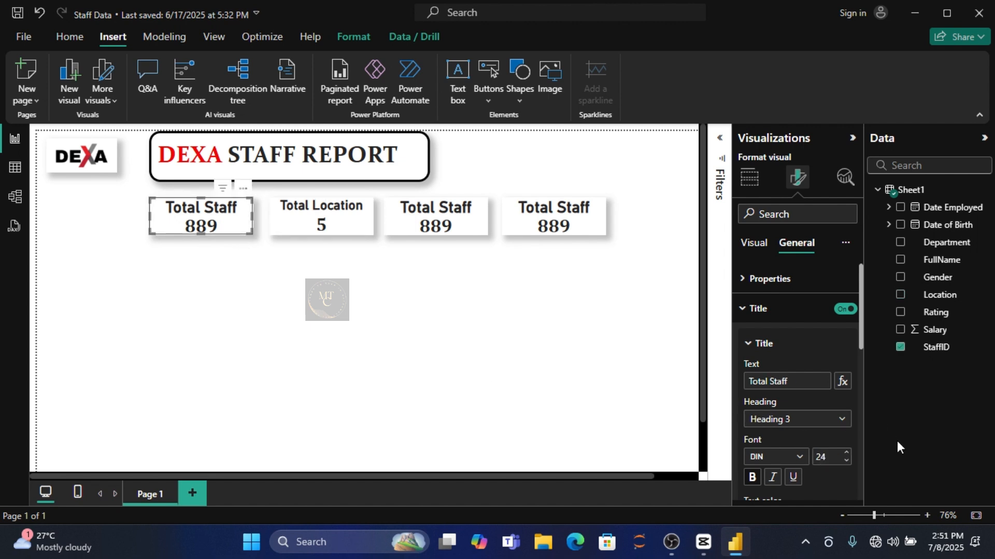
click(846, 462)
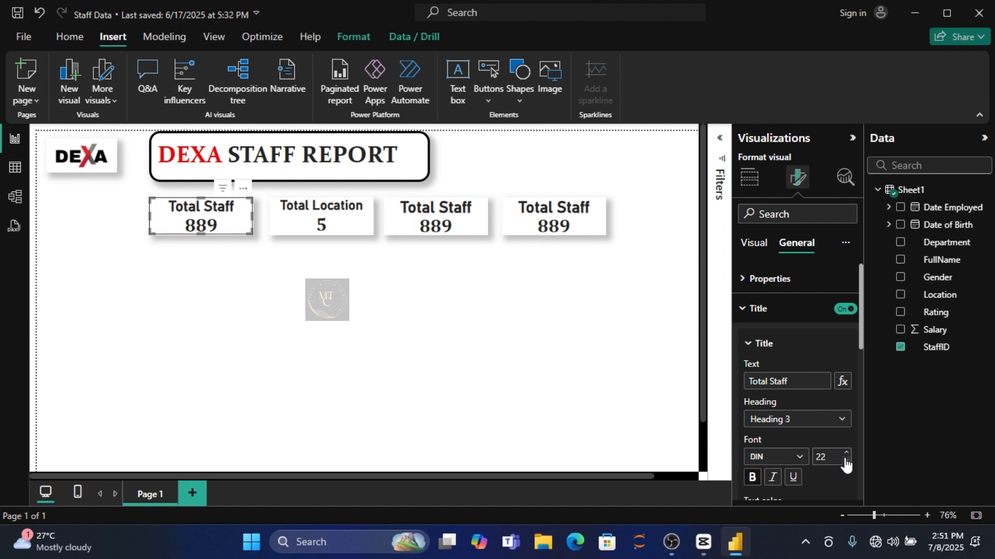
click(847, 462)
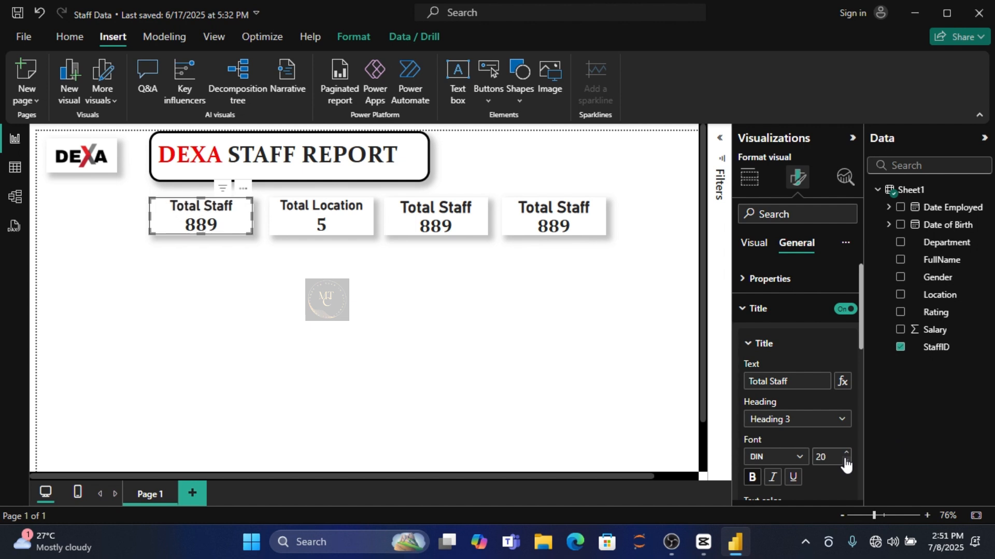
click(427, 209)
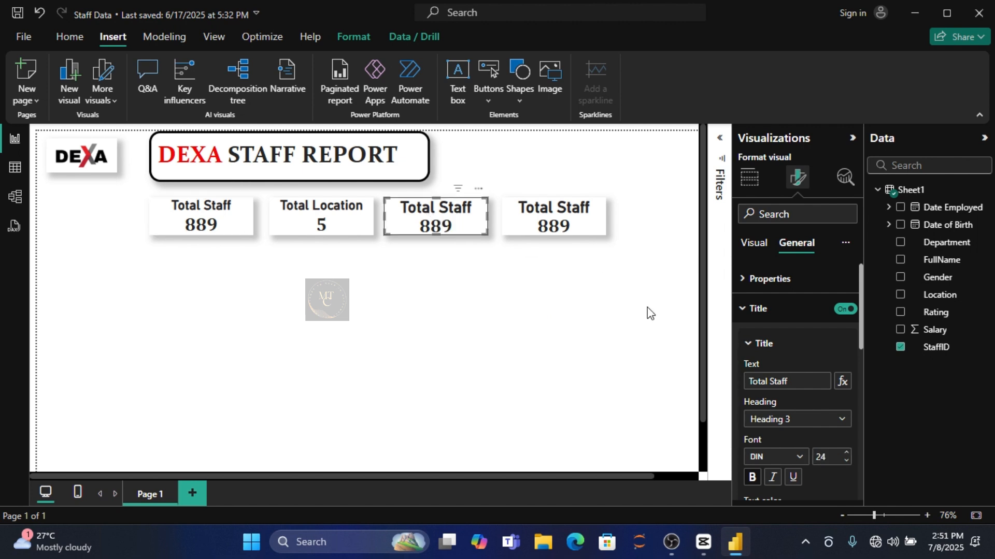
click(850, 460)
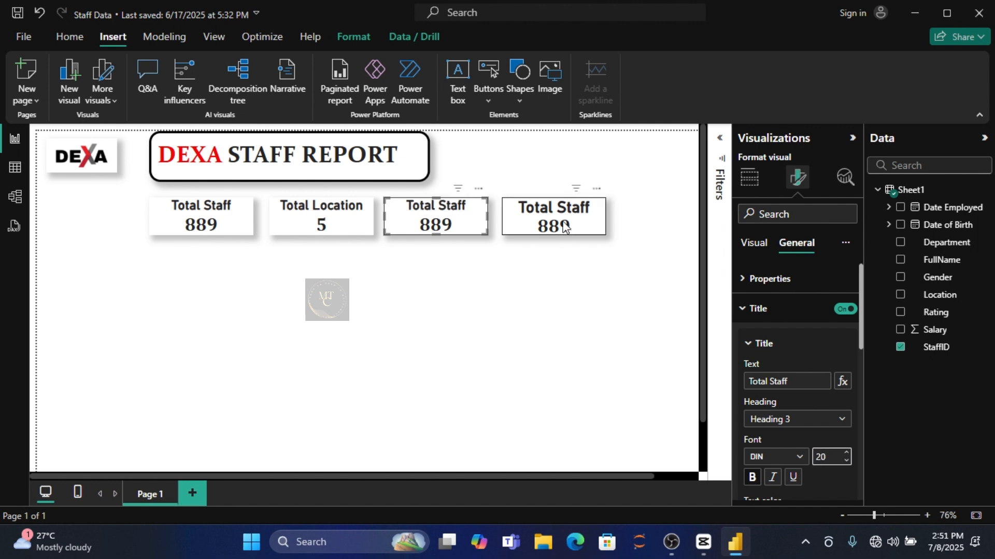
click(596, 212)
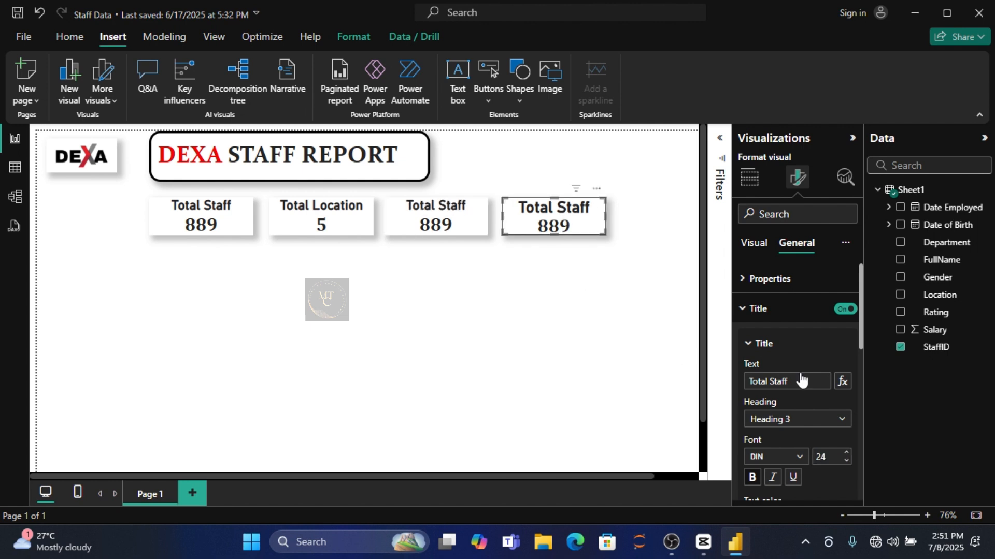
click(846, 461)
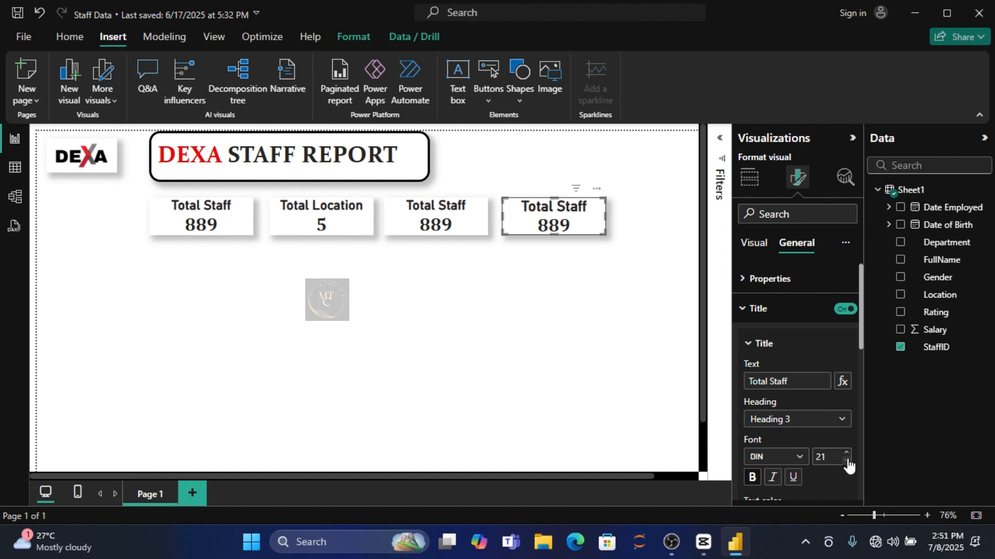
click(847, 461)
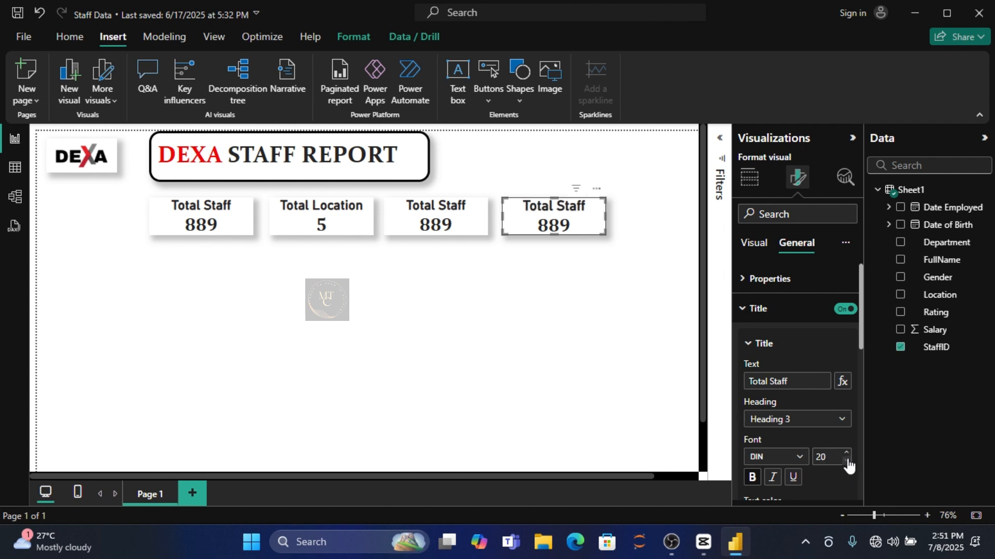
Replace StaffID with Gender in the third card and summarize it as Count (Distinct)
click(413, 228)
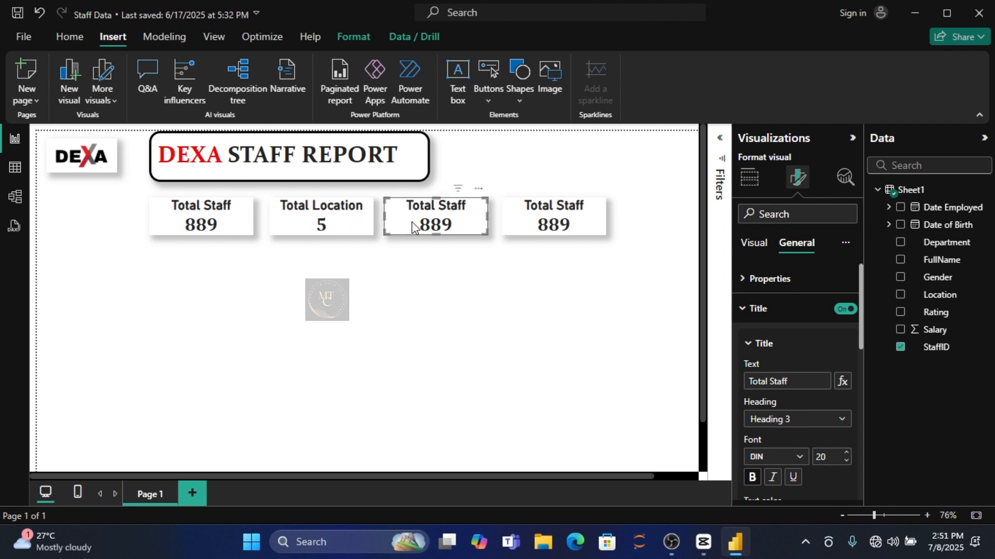
click(900, 347)
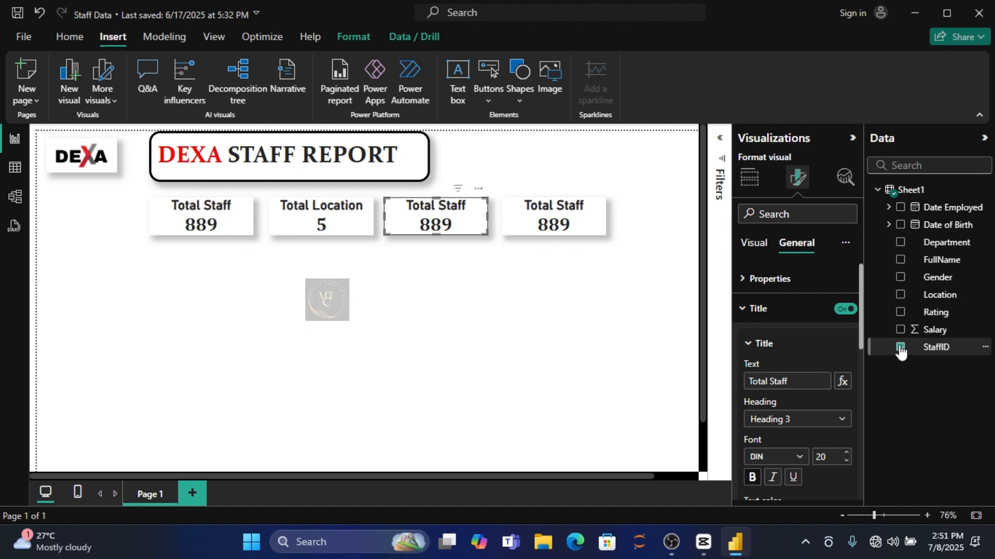
click(900, 277)
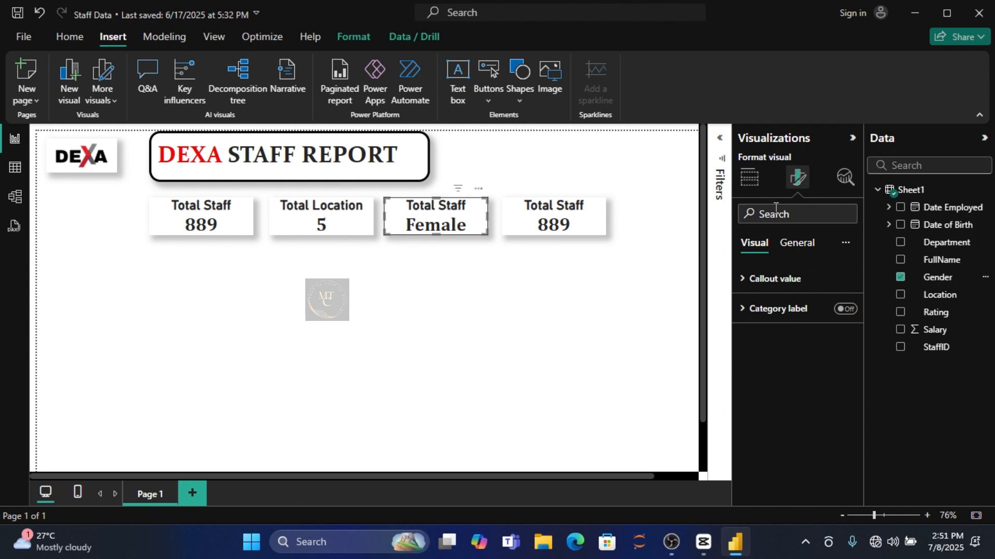
click(749, 178)
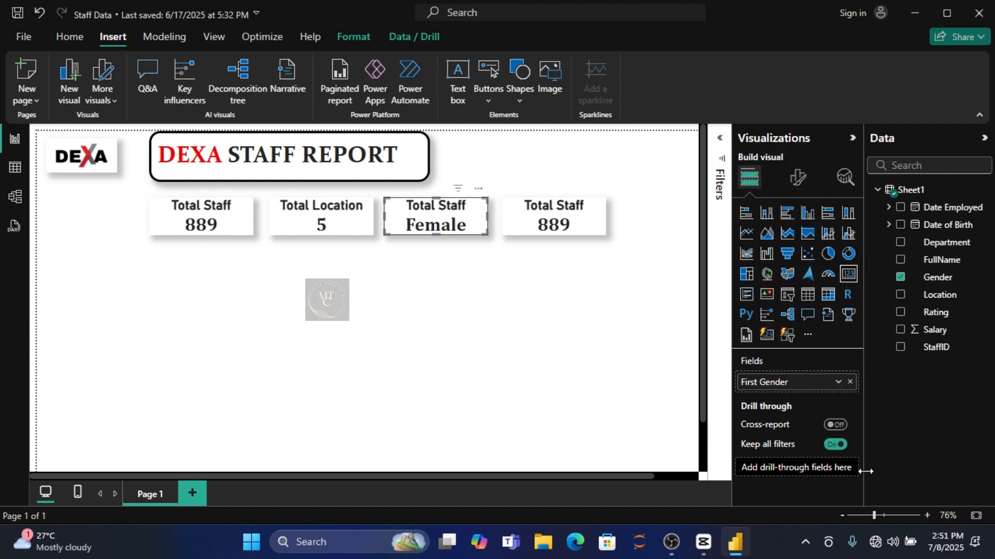
click(839, 381)
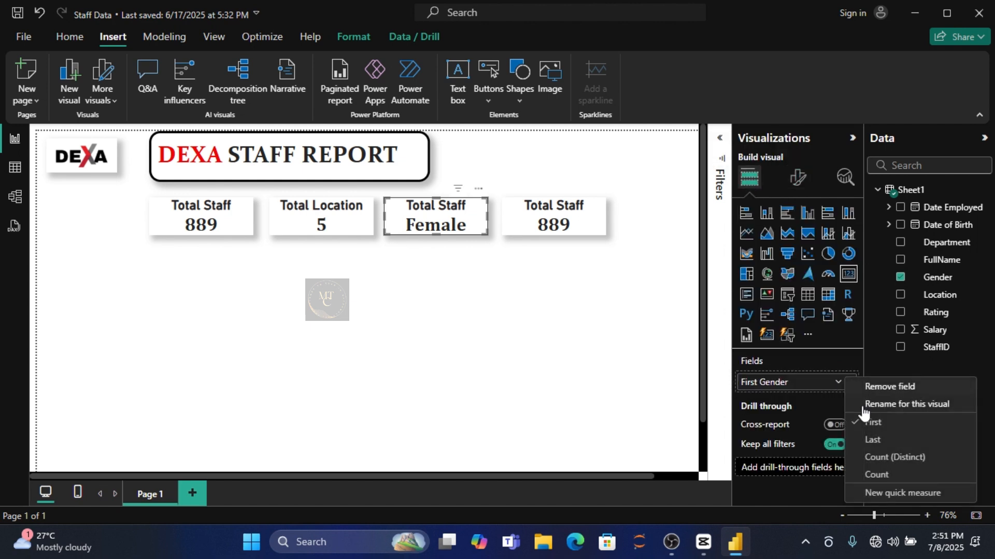
click(878, 458)
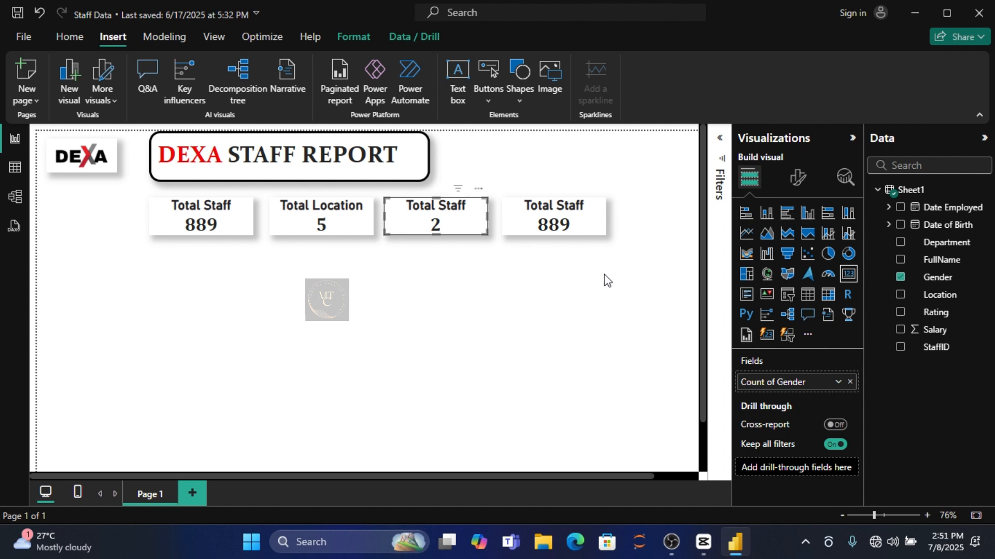
Replace StaffID with Department in the fourth card and summarize it as Count (Distinct)
click(578, 217)
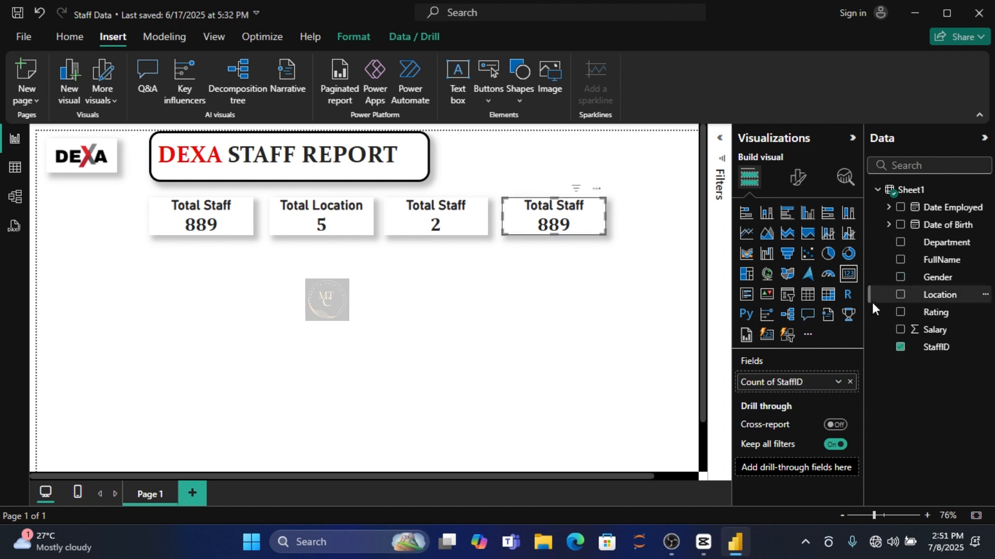
click(900, 348)
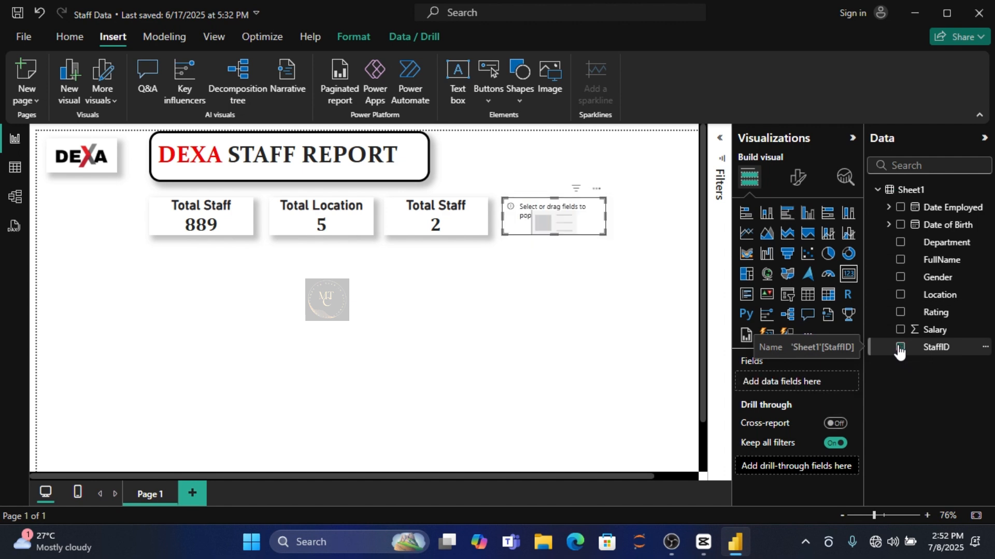
click(900, 244)
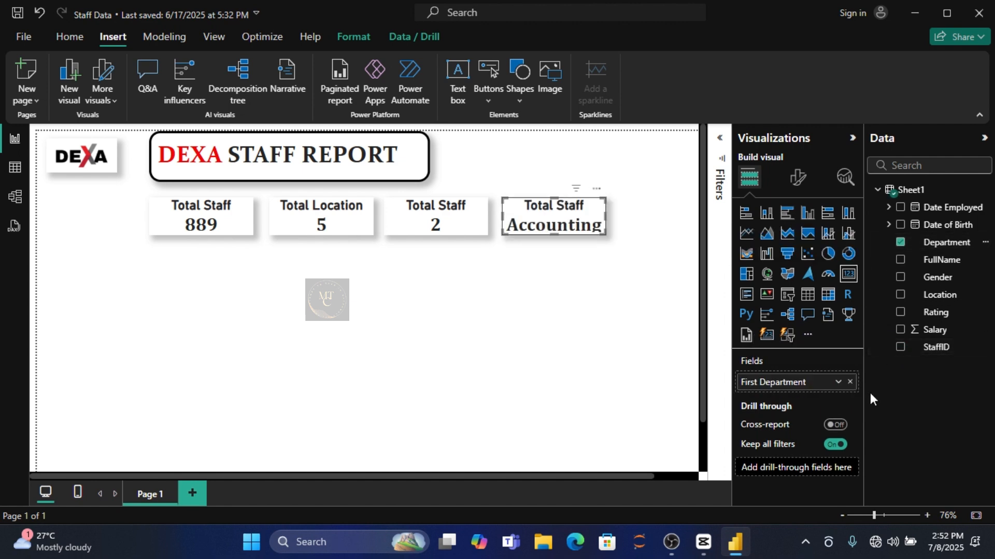
click(837, 383)
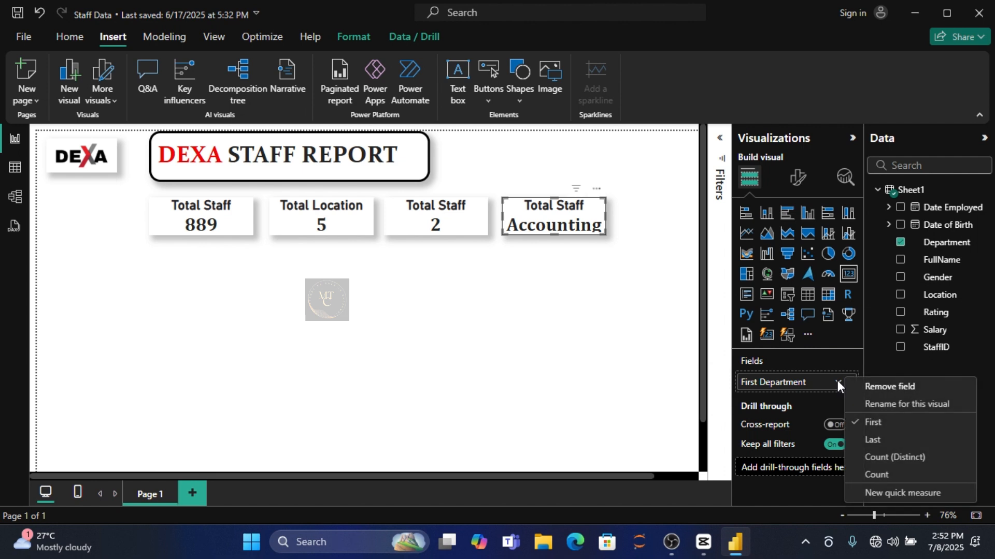
click(885, 458)
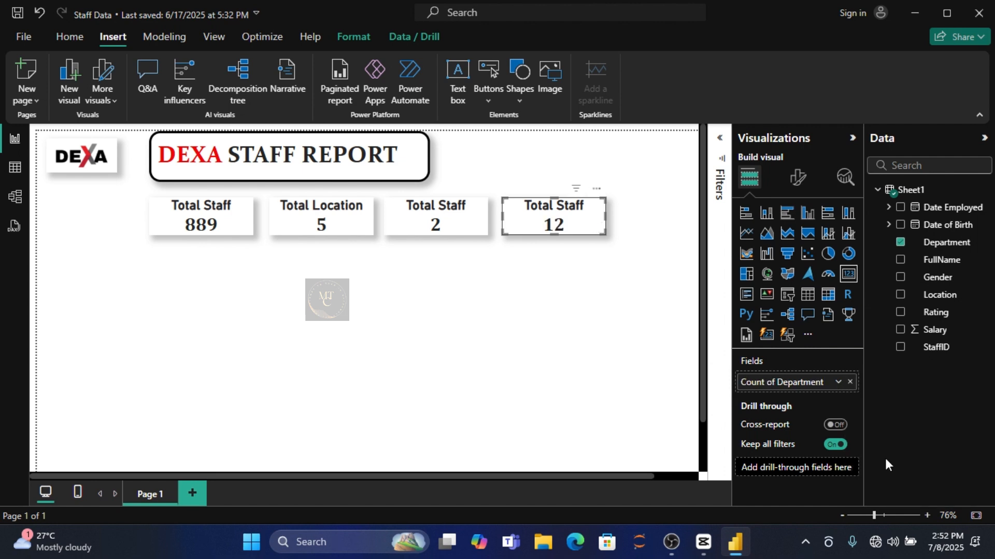
Change the third card's title to "Total Gender"
click(461, 222)
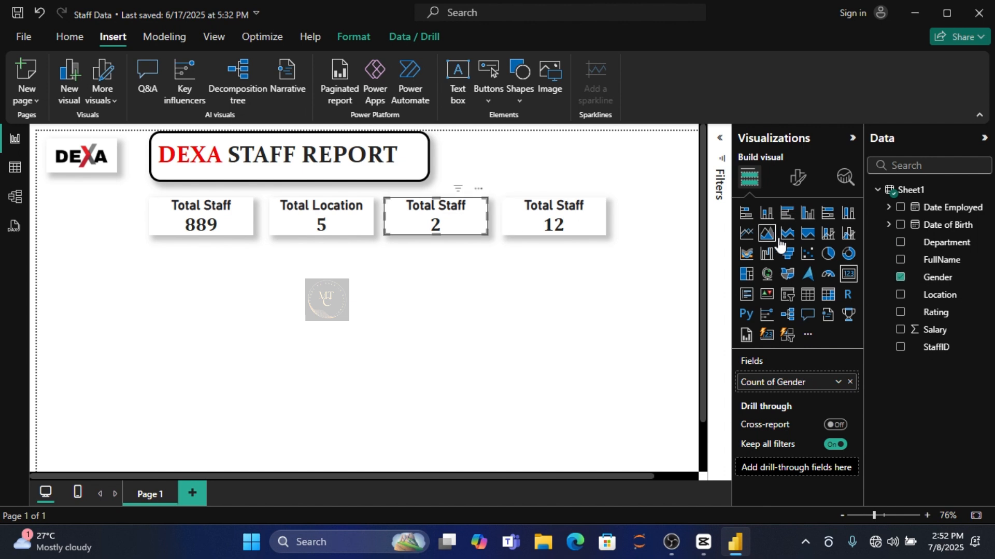
click(803, 179)
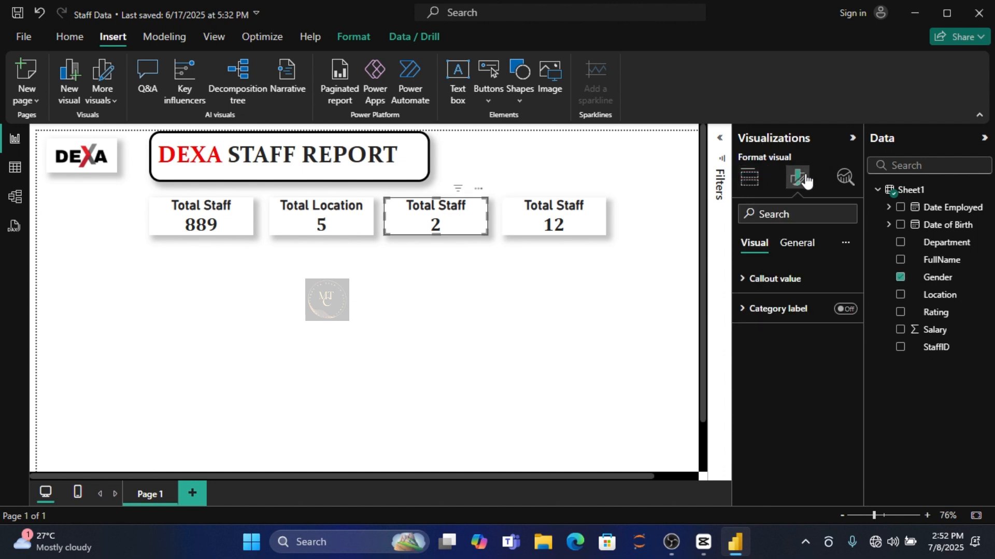
click(796, 247)
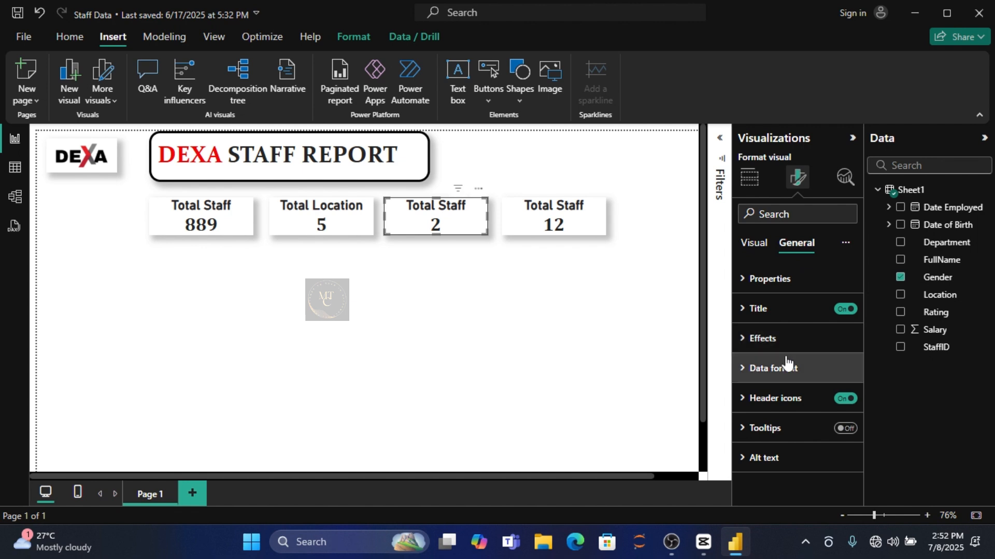
click(796, 317)
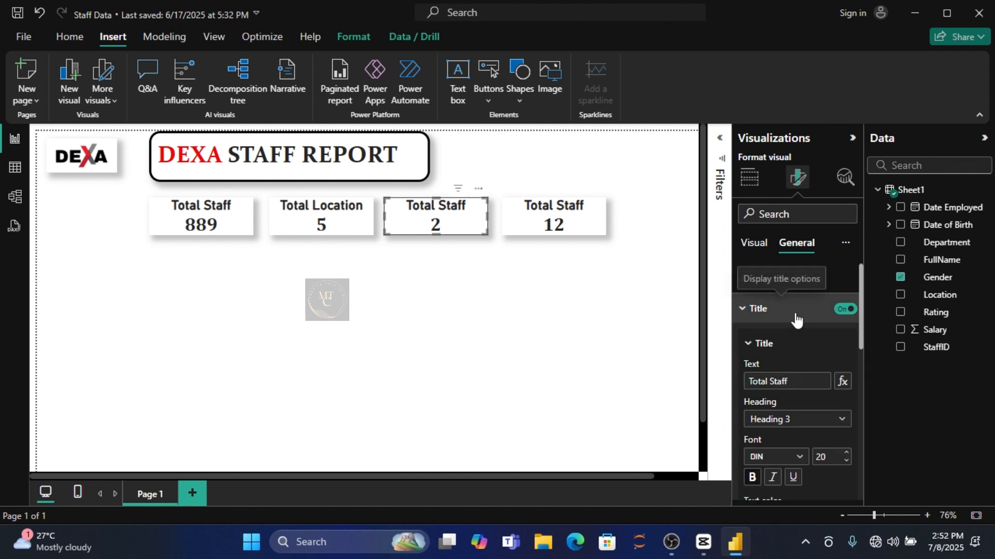
click(801, 383)
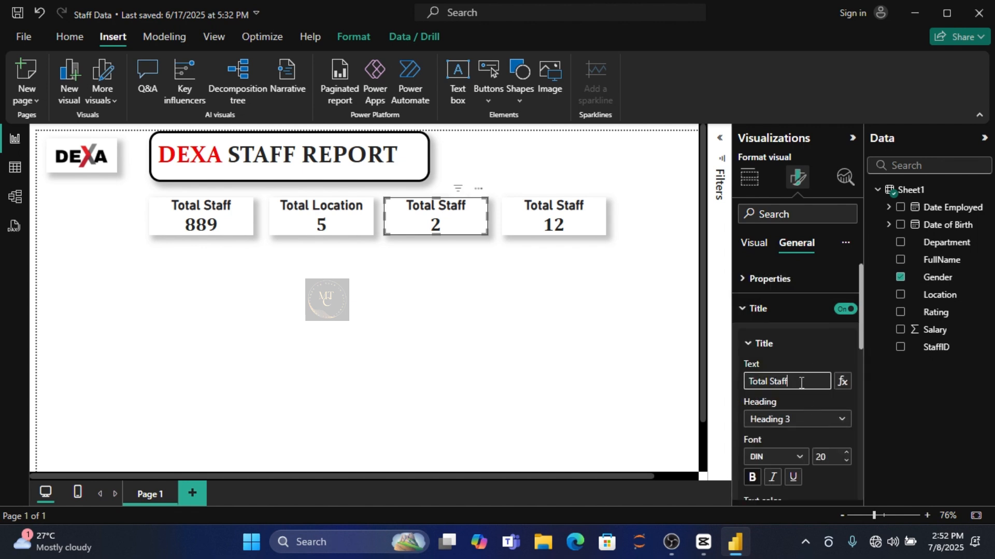
key(BackSpace)
key(BackSpace)
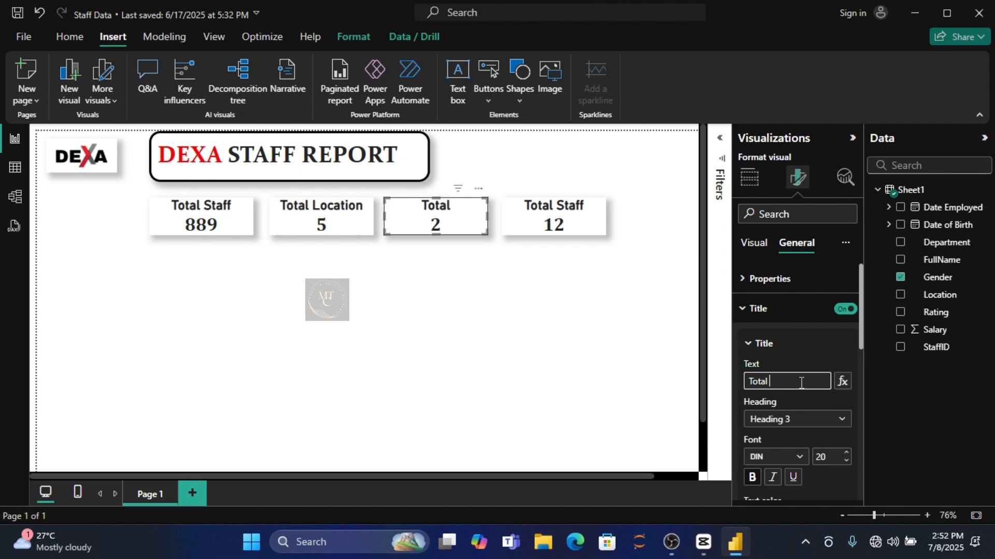
text(Gen)
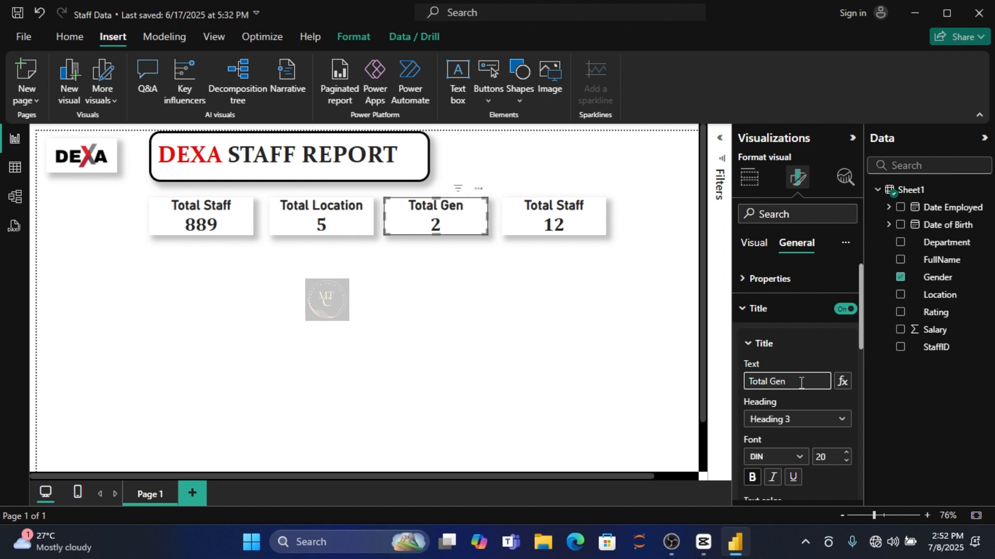
text(der)
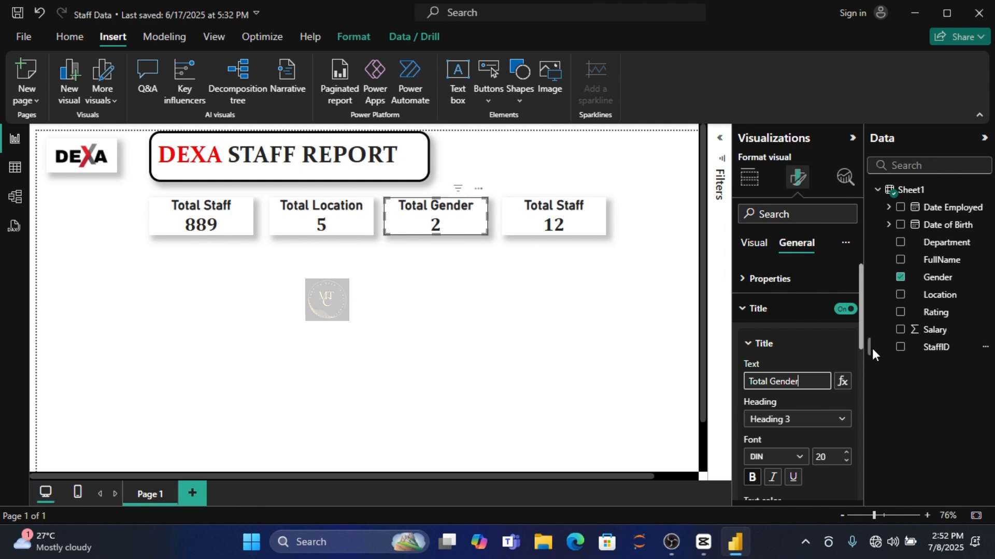
Change the fourth card's title to "Total Department"
click(583, 225)
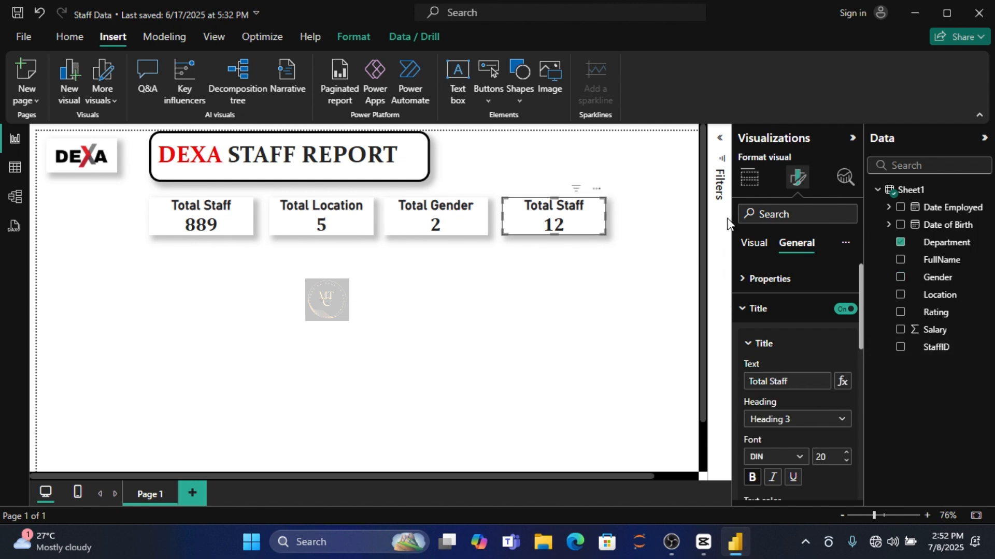
click(805, 383)
key(BackSpace)
key(BackSpace)
text(De)
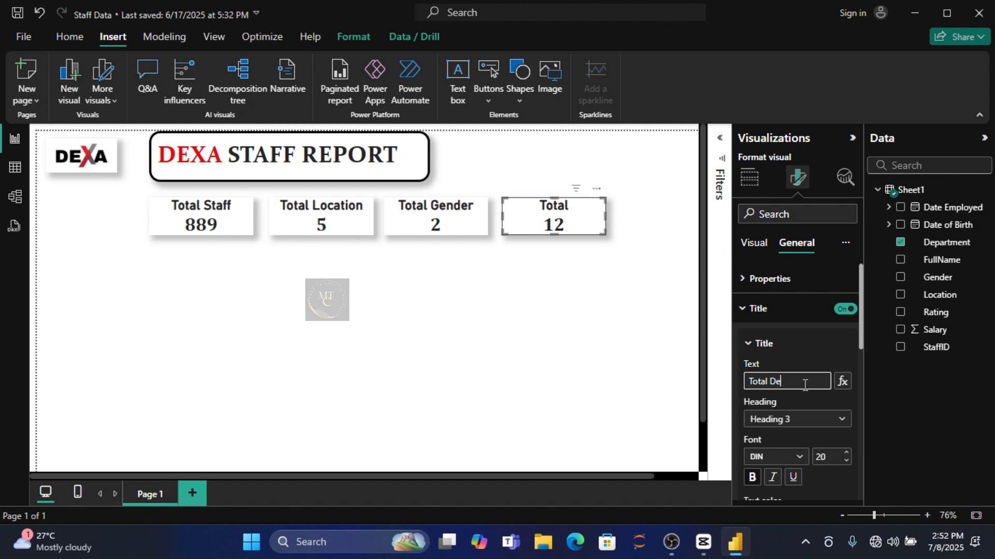
text(partm)
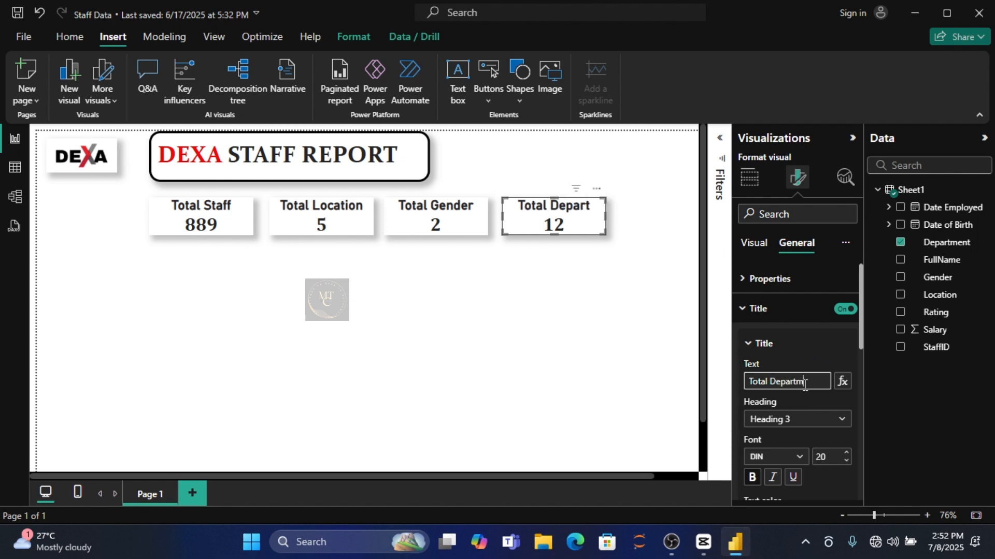
text(ent)
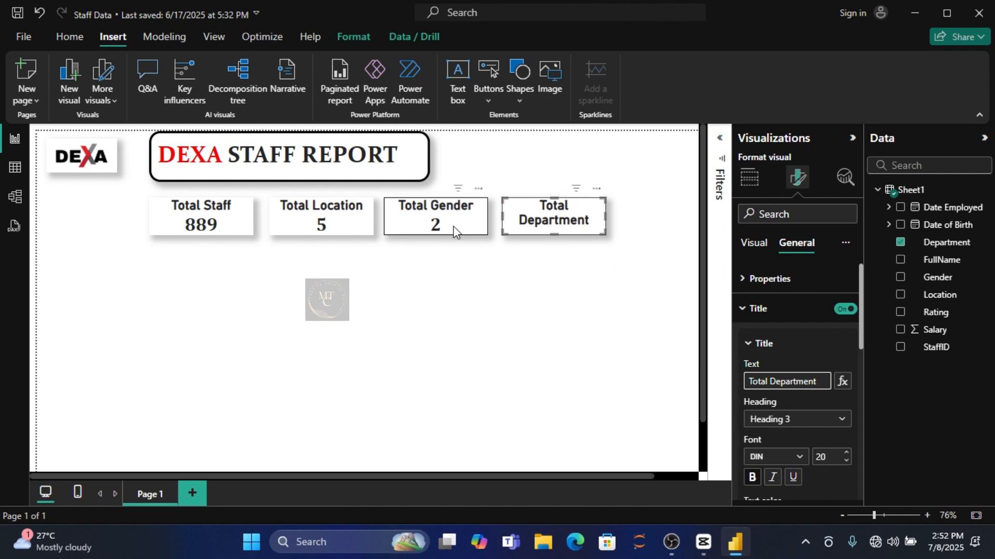
click(240, 216)
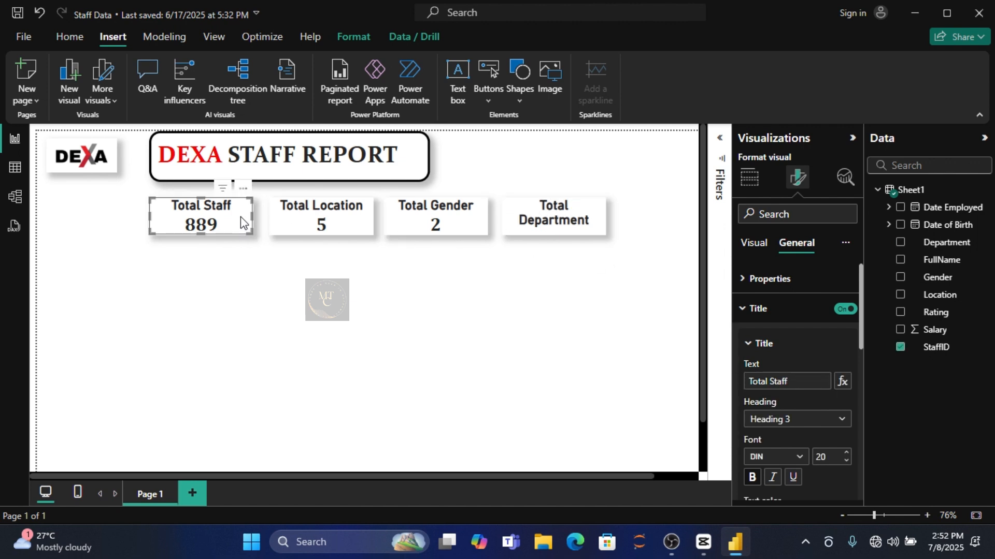
Add a slicer on the Date Employed field below the cards and shorten it to just fit the date boxes and slider
click(532, 352)
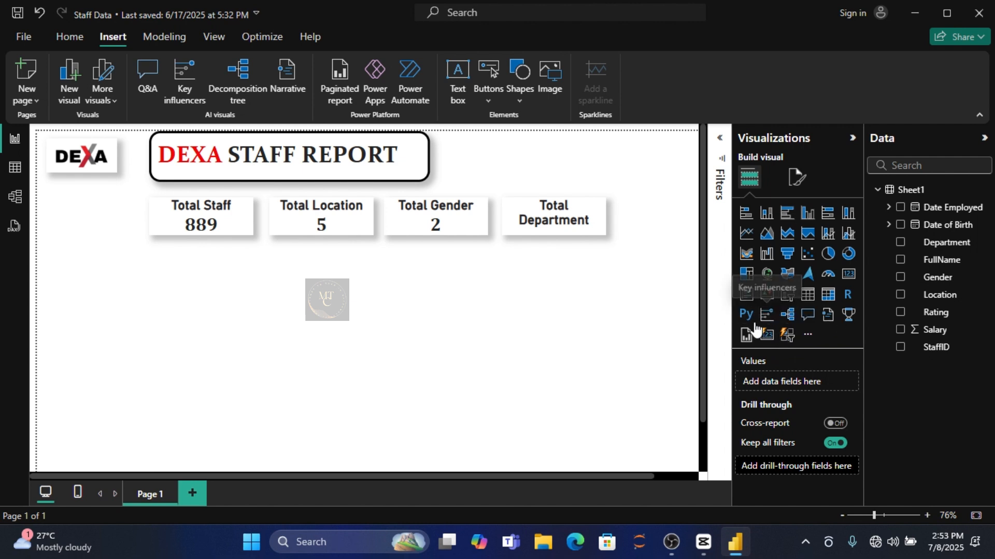
click(789, 297)
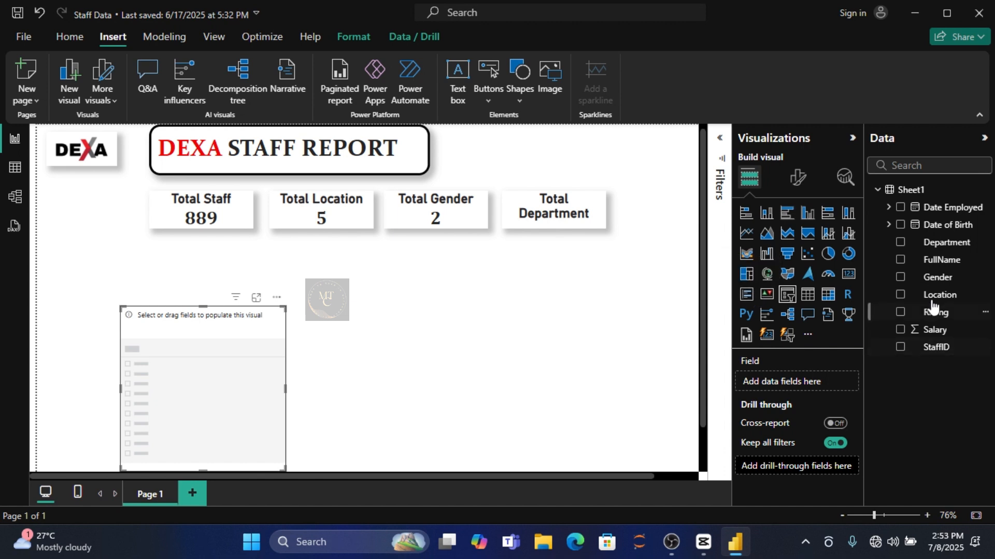
click(888, 207)
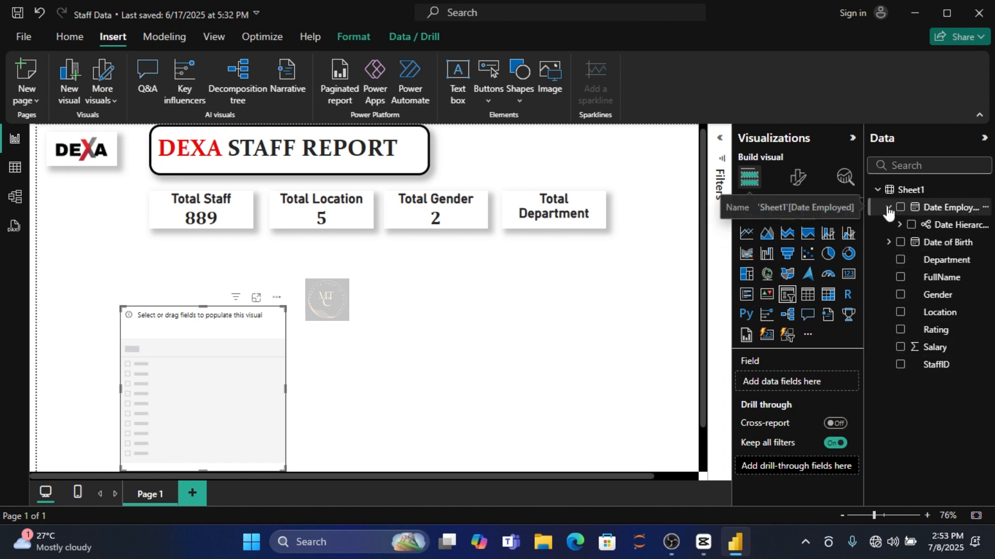
click(888, 208)
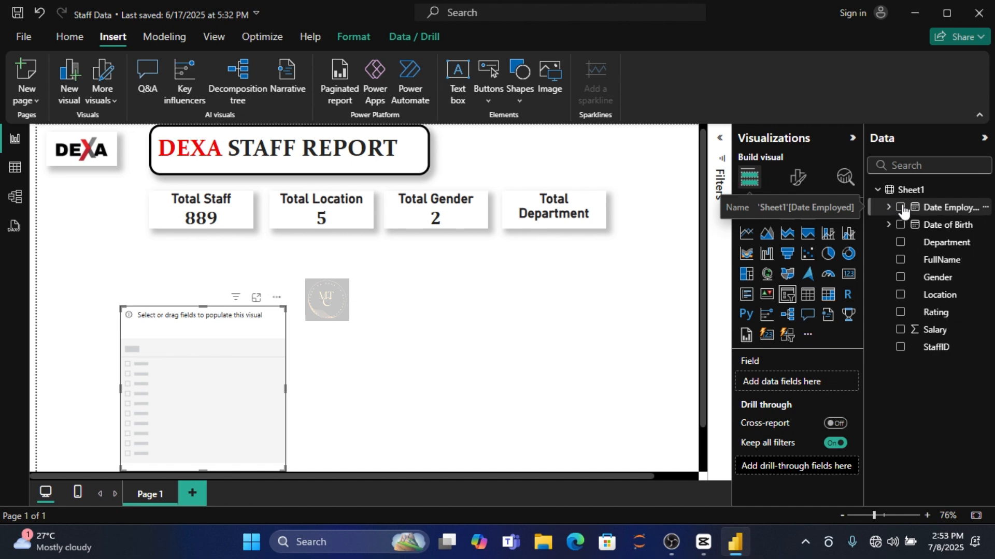
click(901, 209)
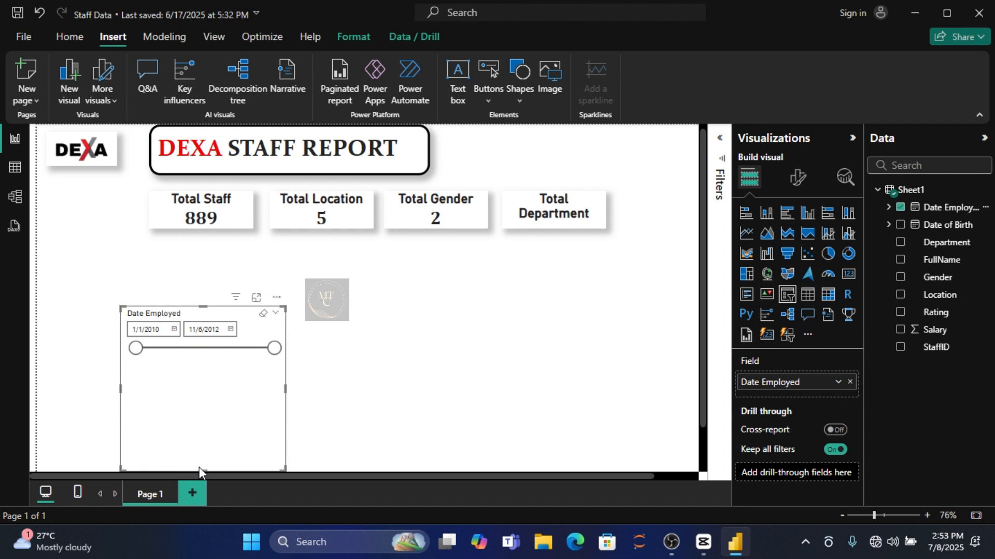
drag(199, 467, 200, 359)
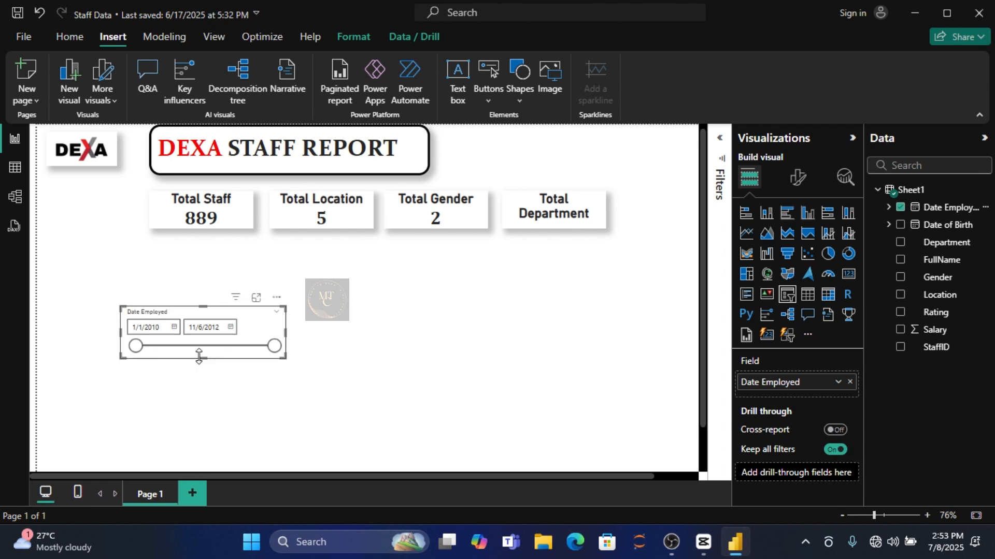
Set the Date Employed slicer's values to font size 14 and make them bold
click(797, 177)
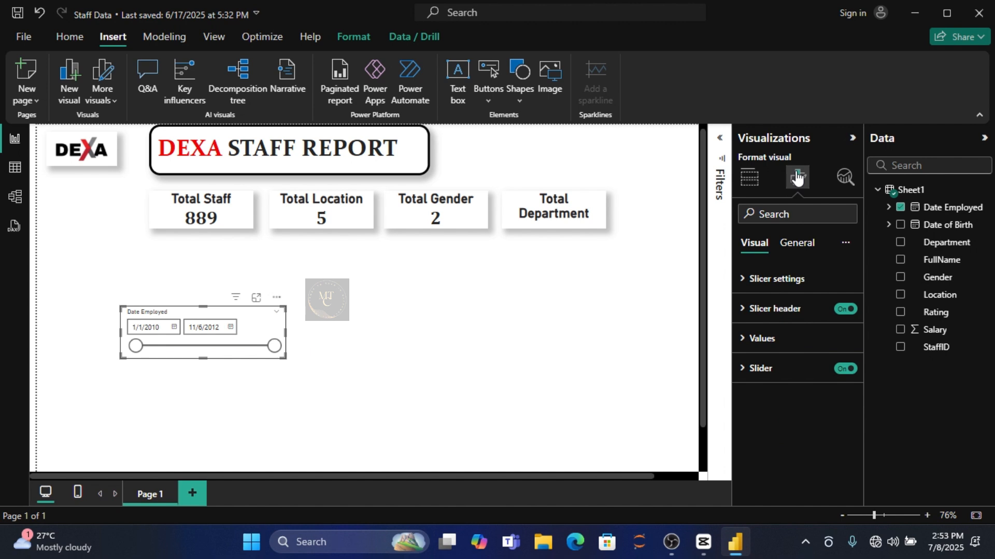
click(764, 339)
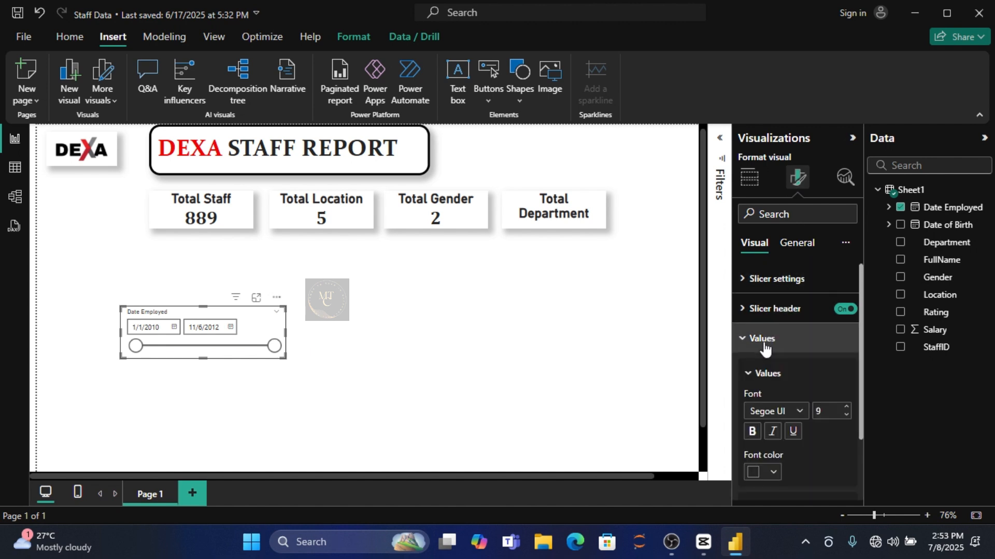
click(846, 408)
click(846, 407)
click(847, 408)
click(847, 407)
click(847, 407)
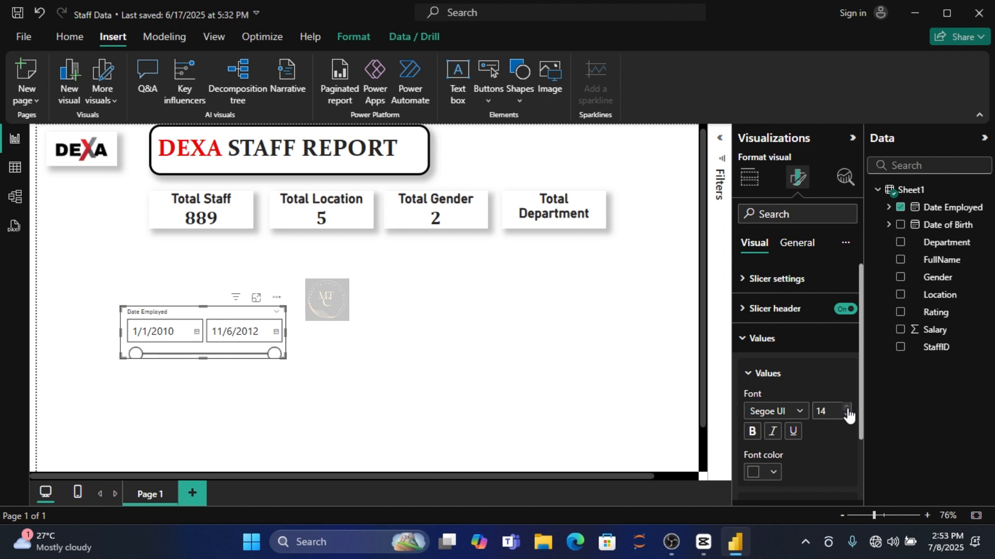
click(847, 408)
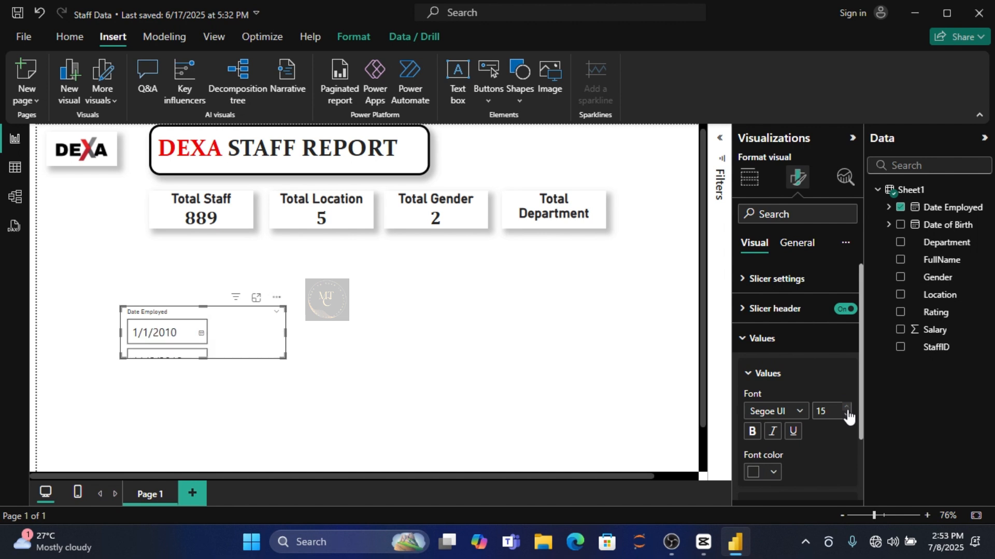
click(846, 415)
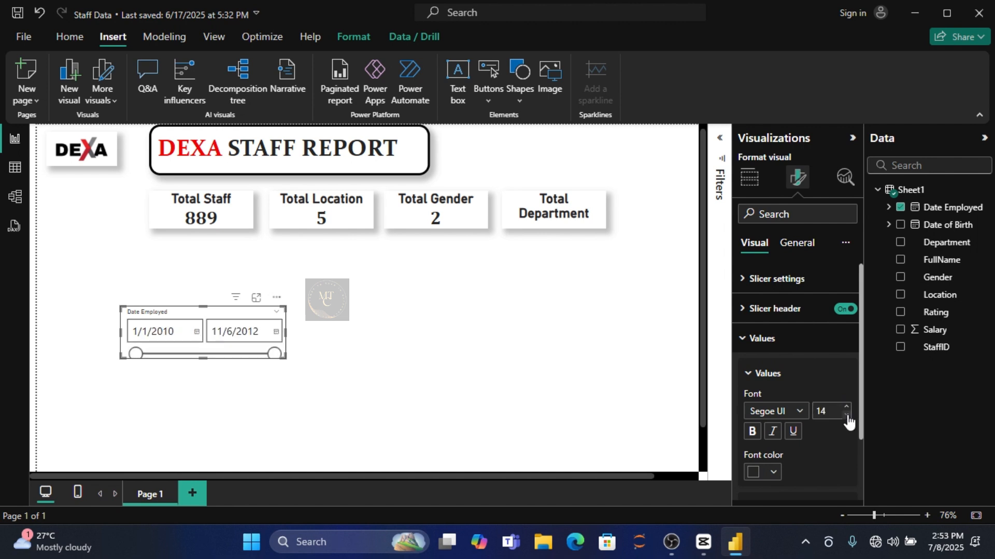
click(846, 416)
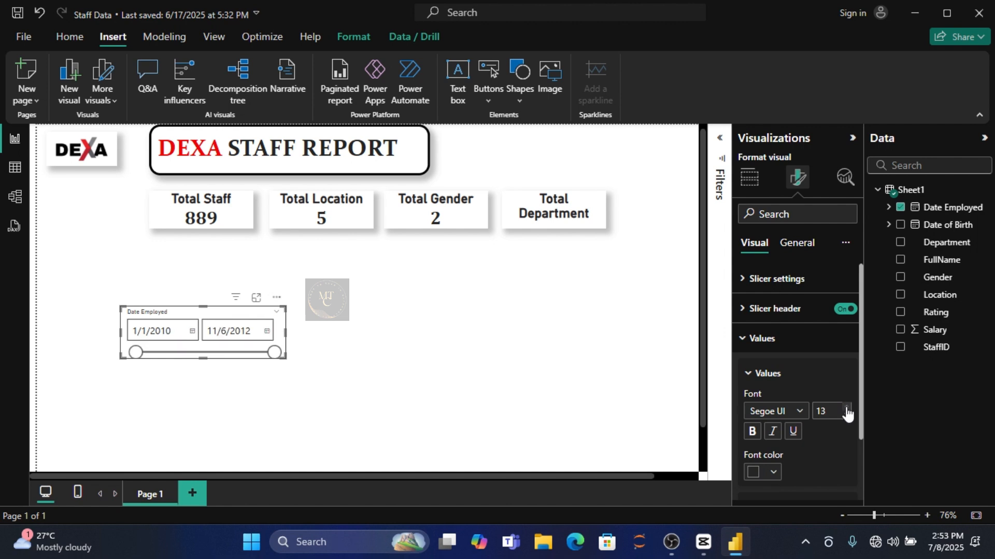
click(847, 407)
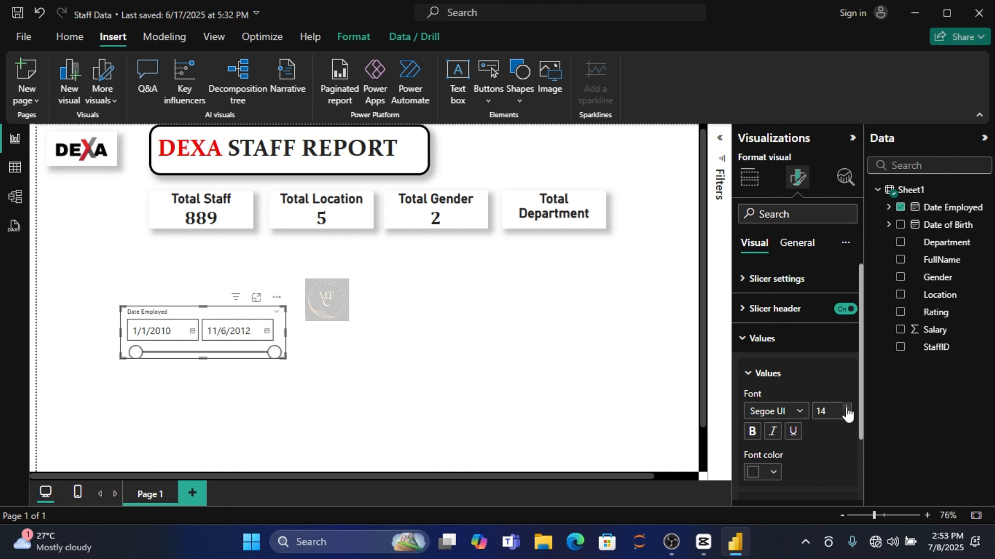
click(752, 433)
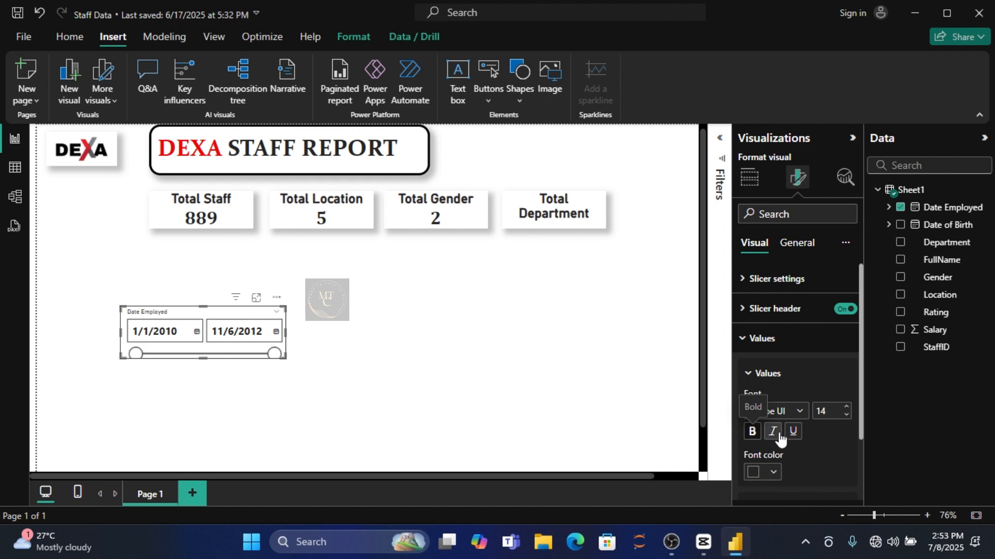
Set the font color of the slicer's values to the custom red #EC0A15
click(772, 473)
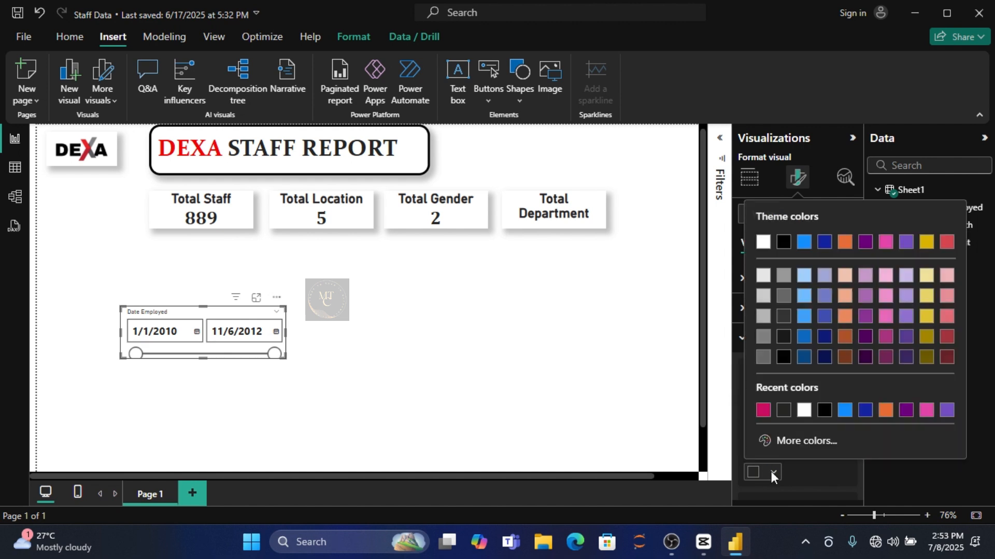
click(808, 442)
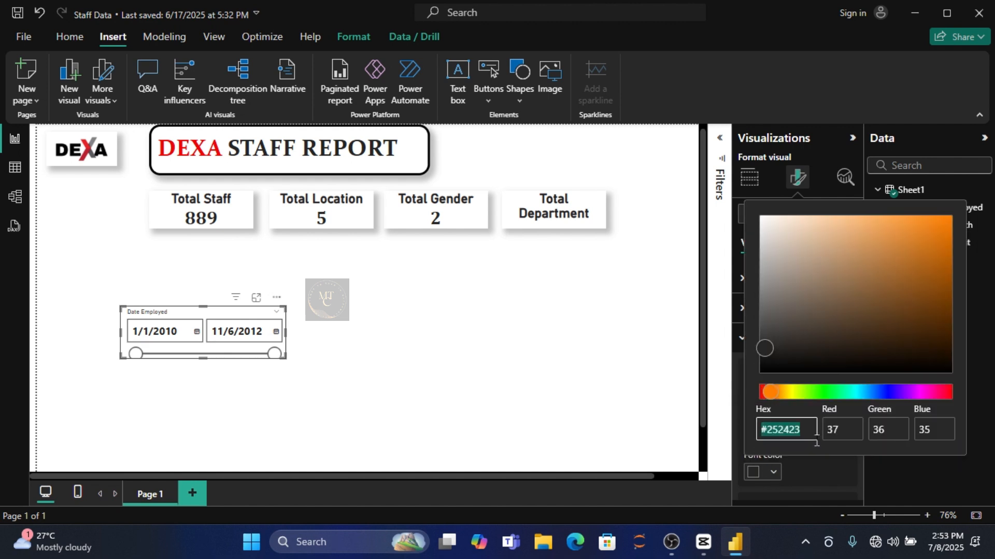
click(950, 393)
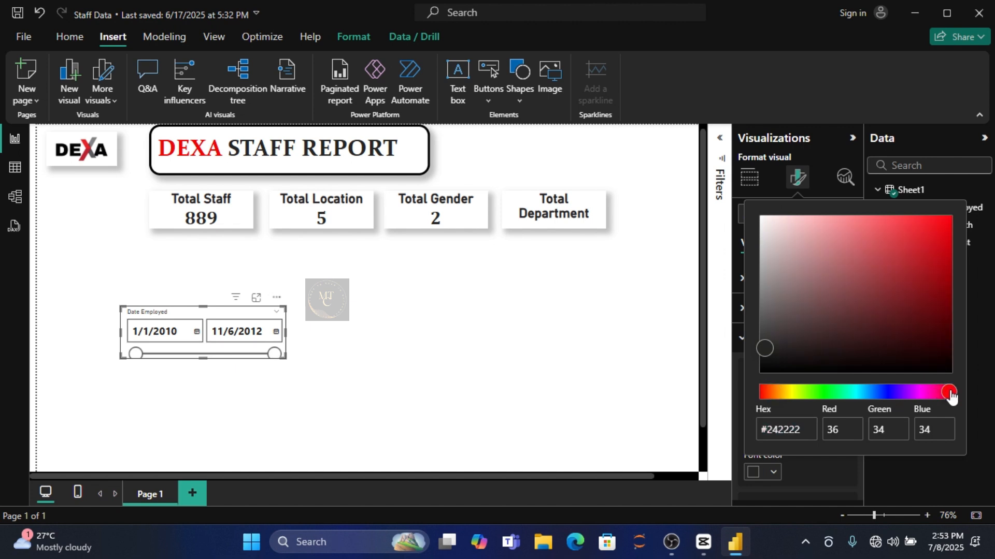
click(938, 227)
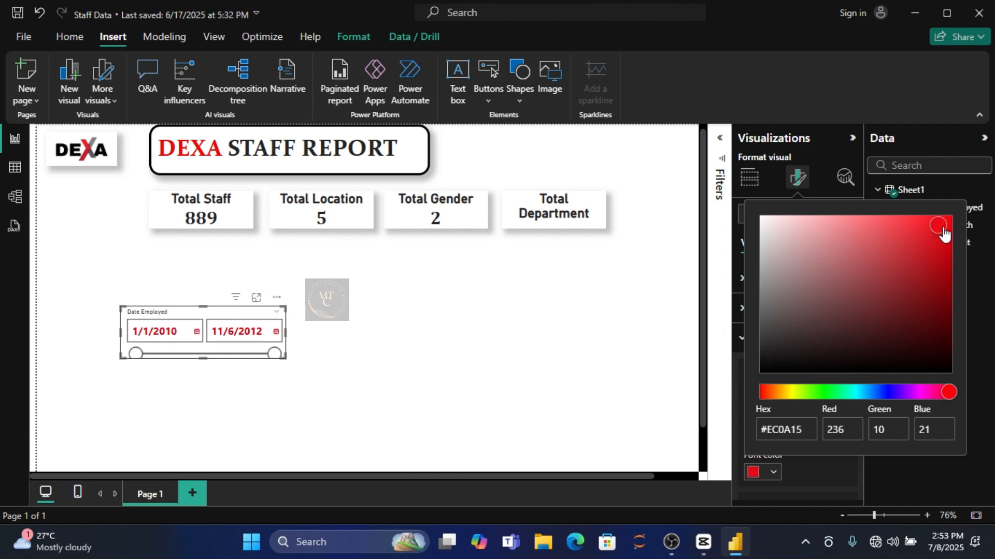
click(853, 471)
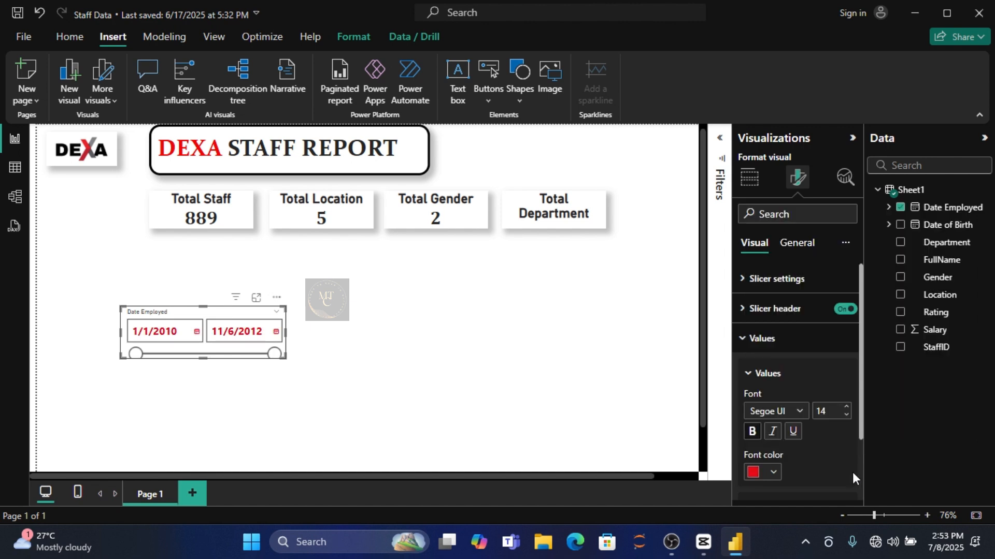
Change the font of the slicer's values to Lucida Sans Unicode
click(800, 412)
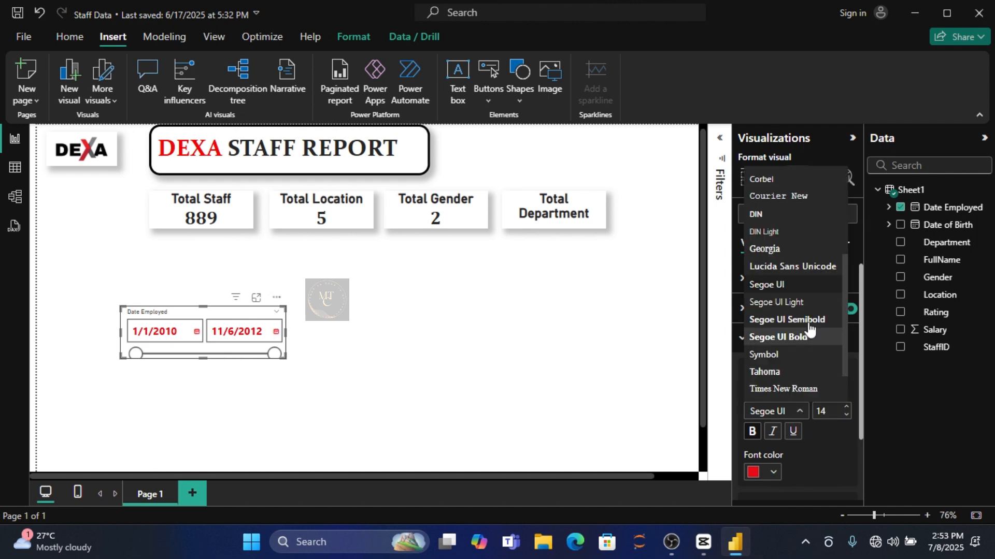
click(813, 268)
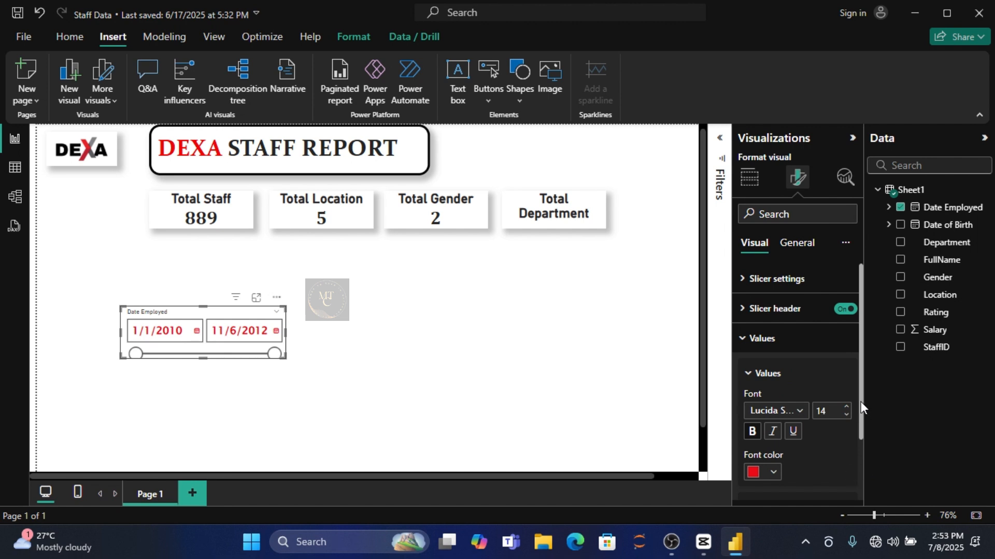
drag(860, 402, 862, 465)
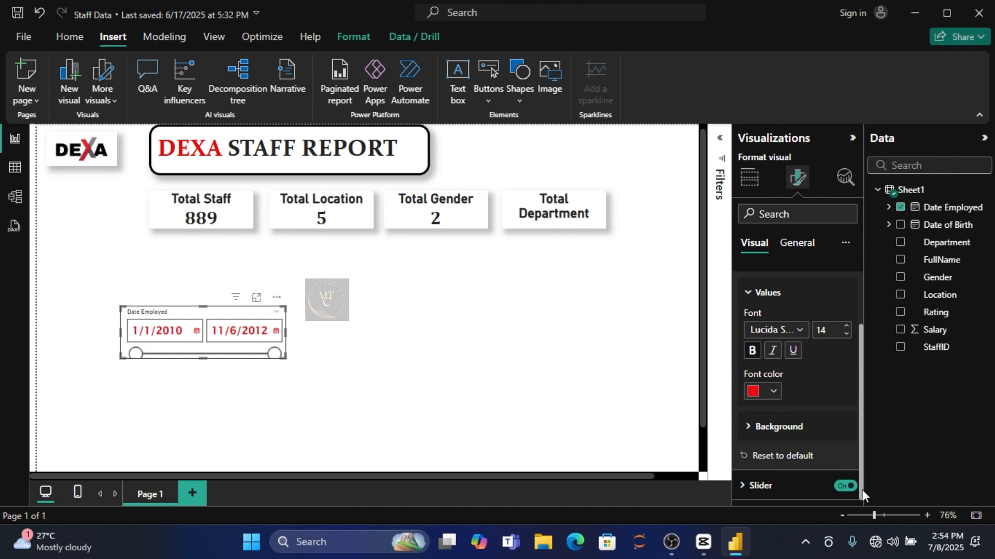
Turn off the slider and the slicer header on the Date Employed slicer
click(848, 486)
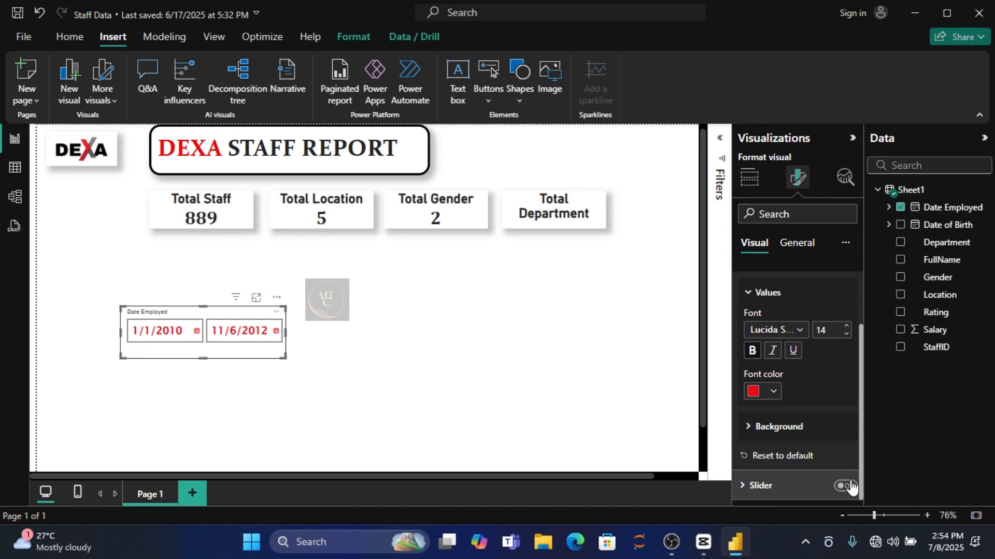
drag(862, 471, 863, 410)
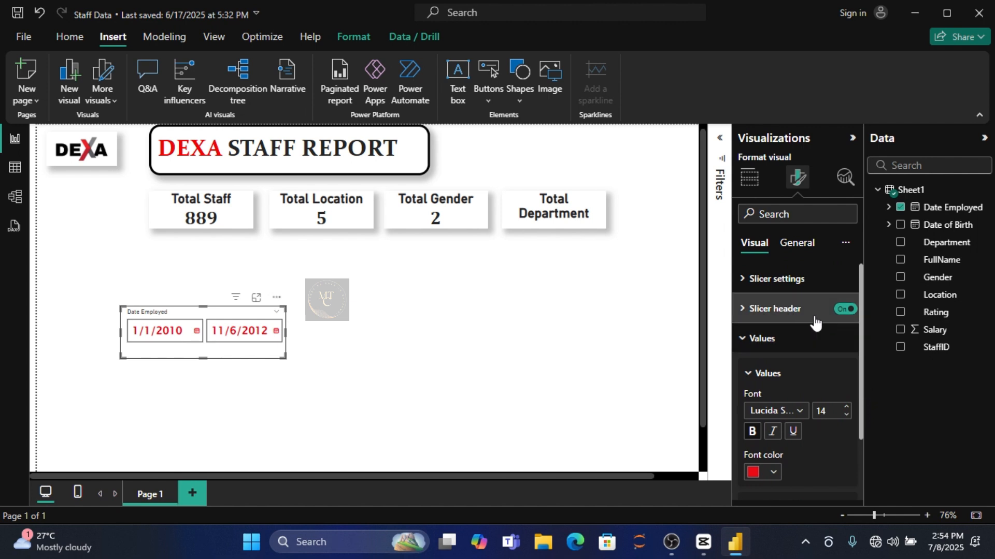
click(843, 311)
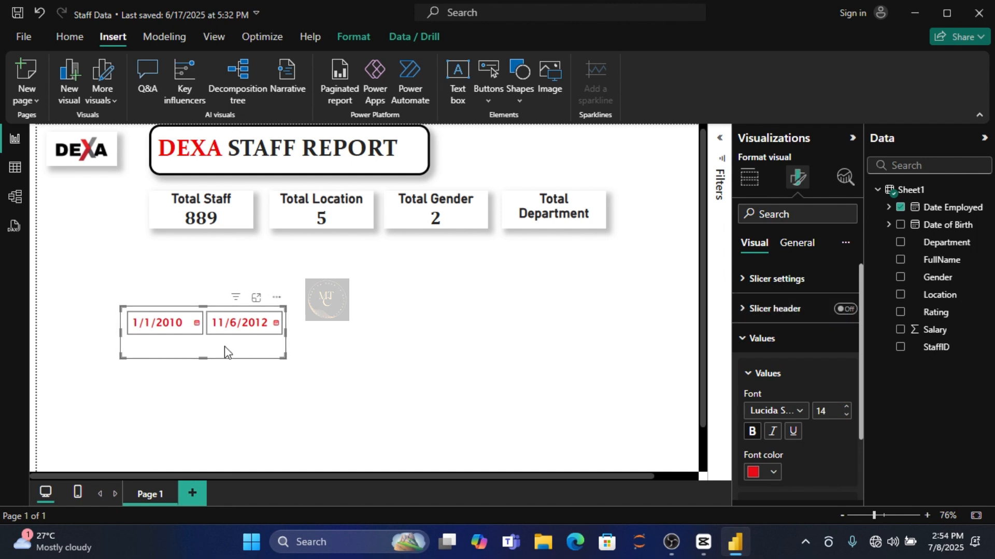
Shorten the Date Employed slicer to just fit the date boxes and move it beside the report title
drag(206, 362, 200, 339)
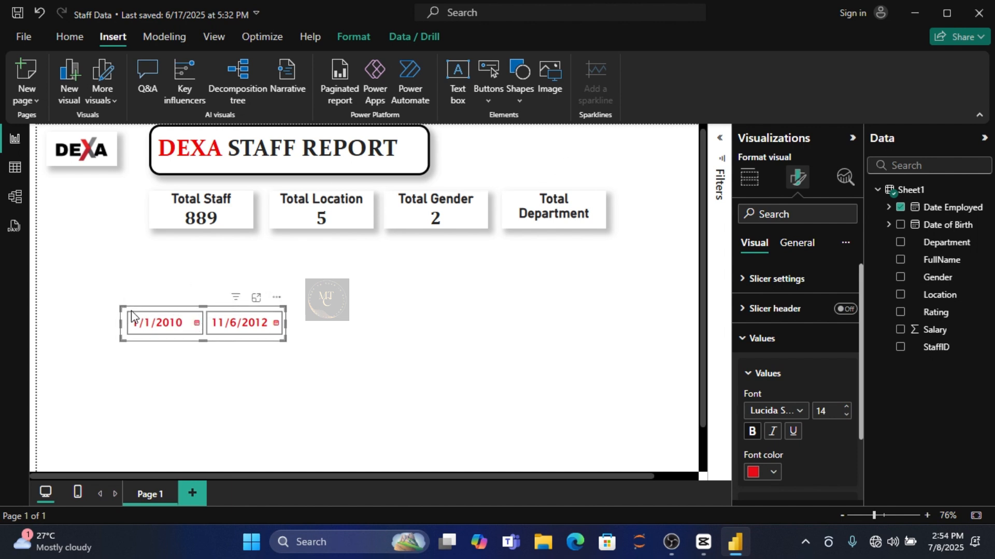
drag(149, 305, 471, 144)
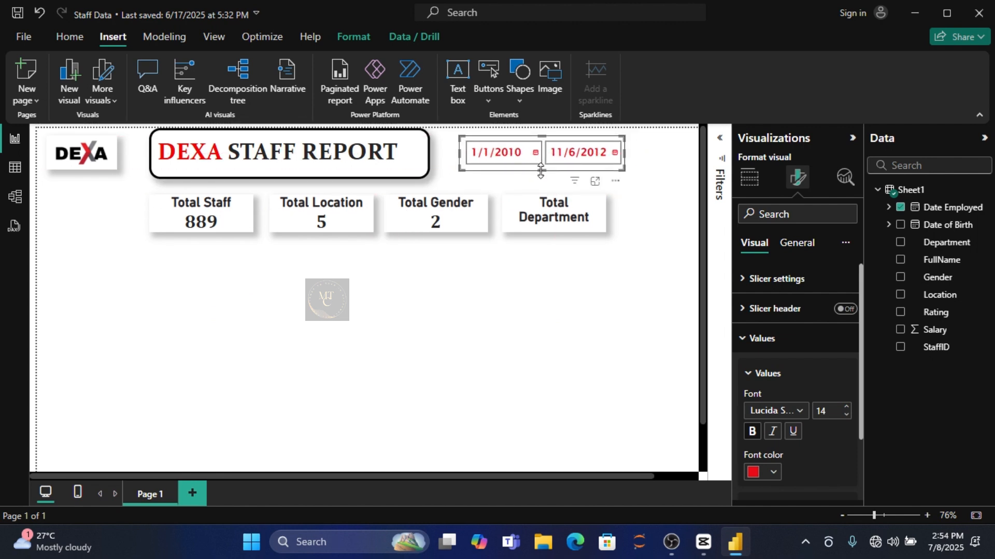
drag(540, 171, 544, 175)
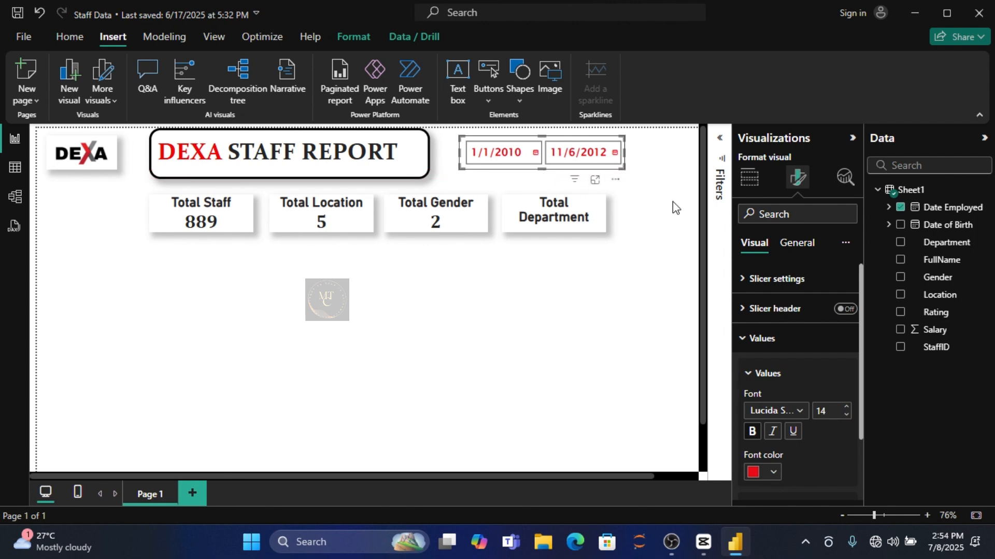
Turn off the Date Employed slicer's background and give it a shadow
click(798, 243)
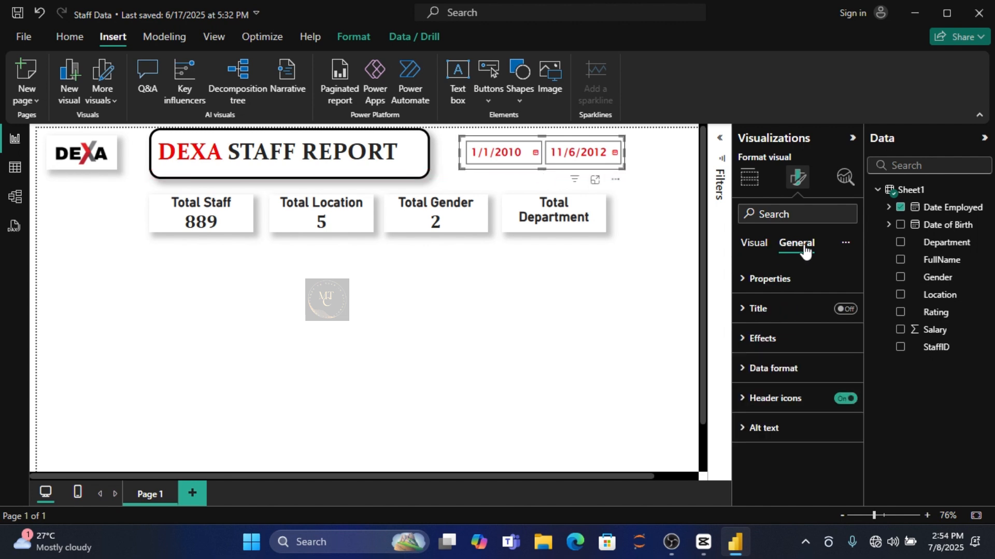
click(801, 350)
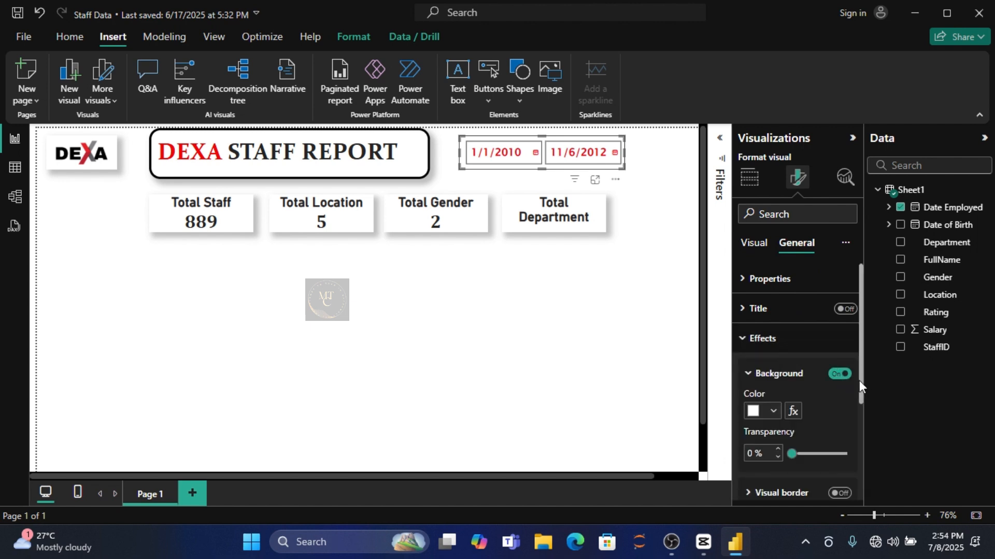
click(839, 374)
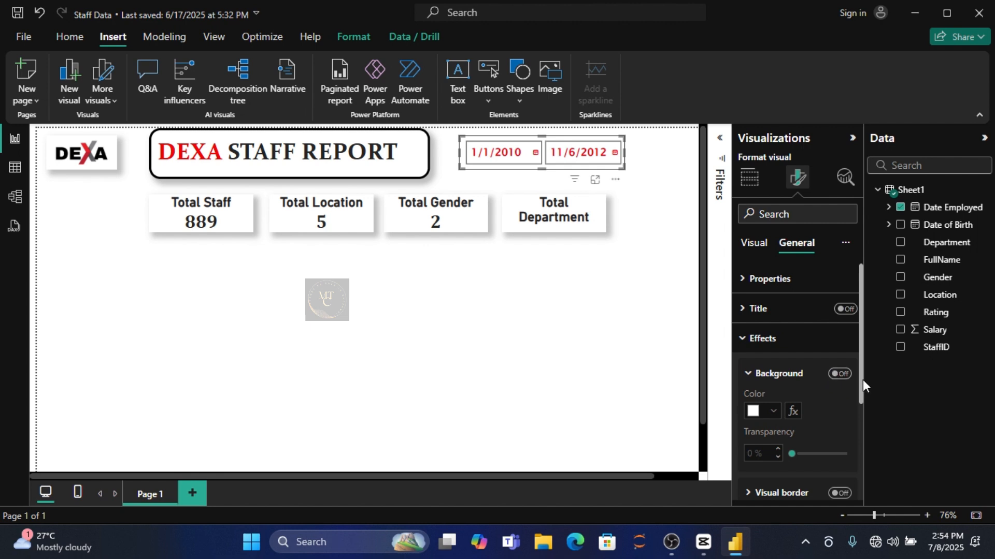
drag(859, 380, 863, 455)
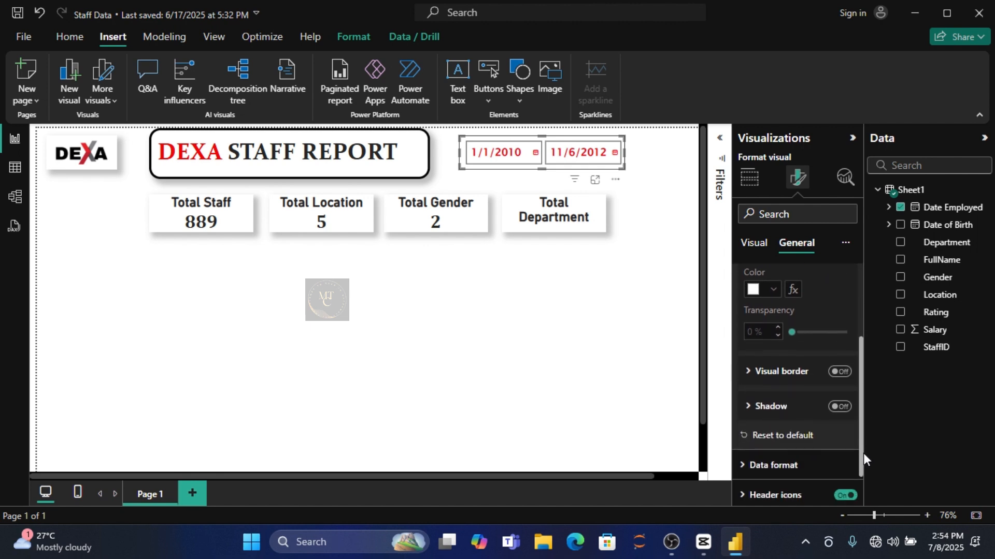
click(841, 407)
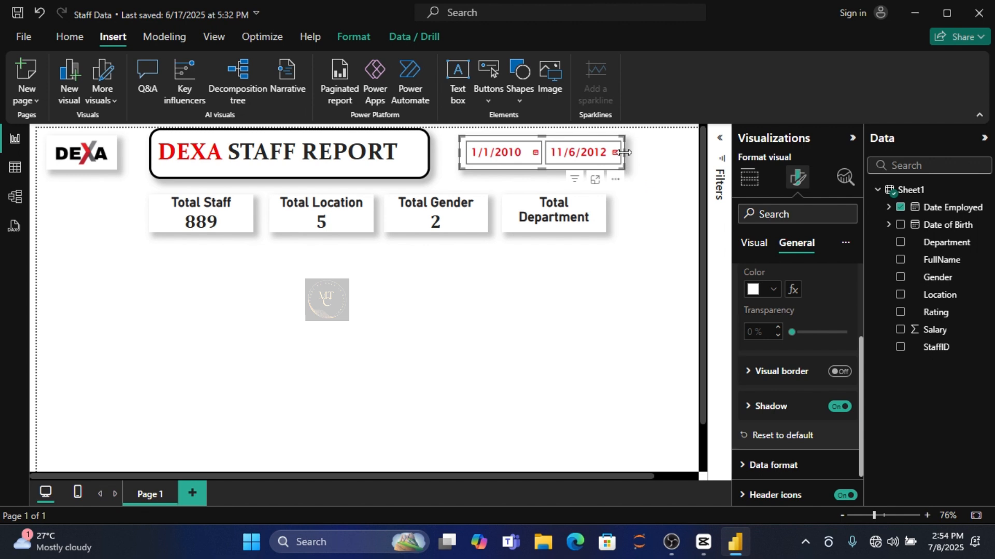
scroll(684, 154, up, 1)
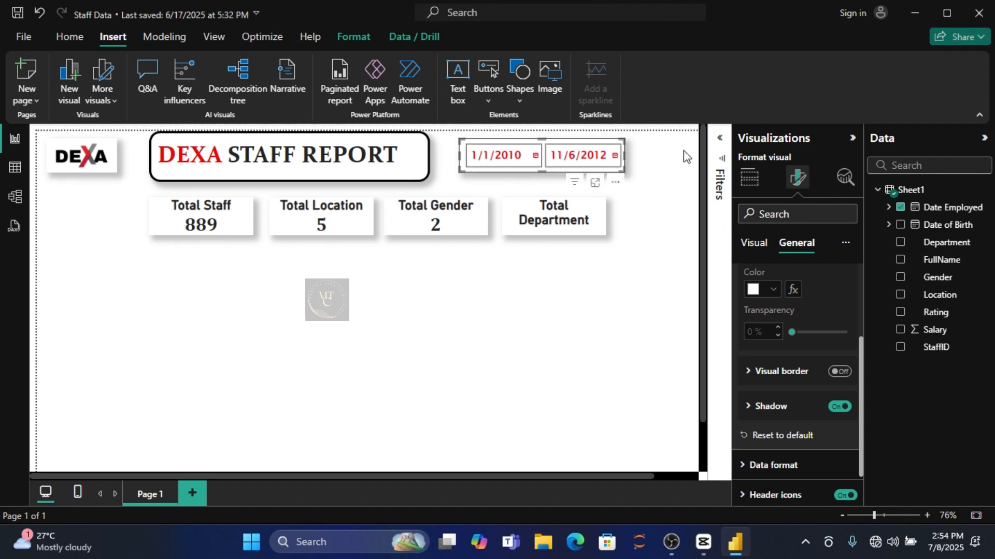
click(633, 253)
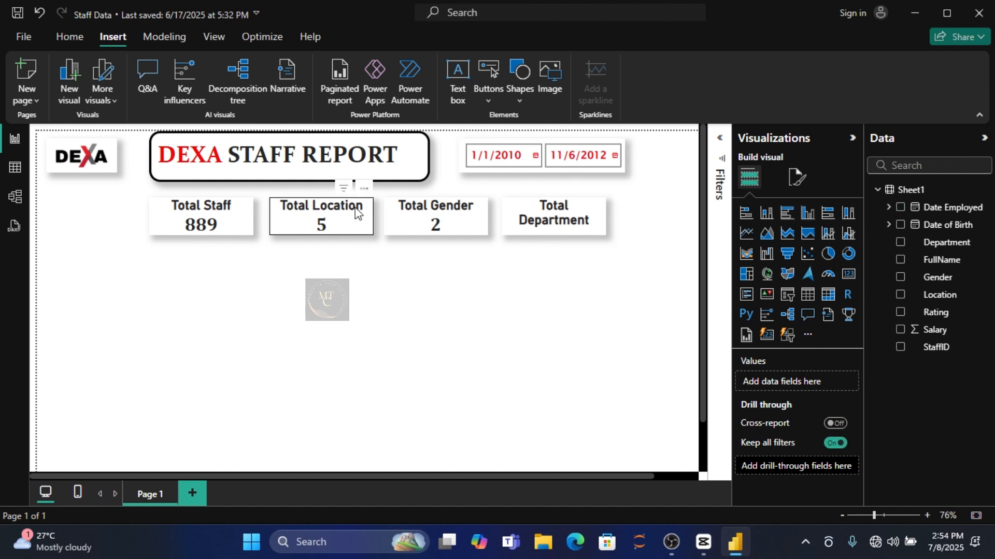
Reduce the height of the DEXA STAFF REPORT title text box slightly
click(323, 176)
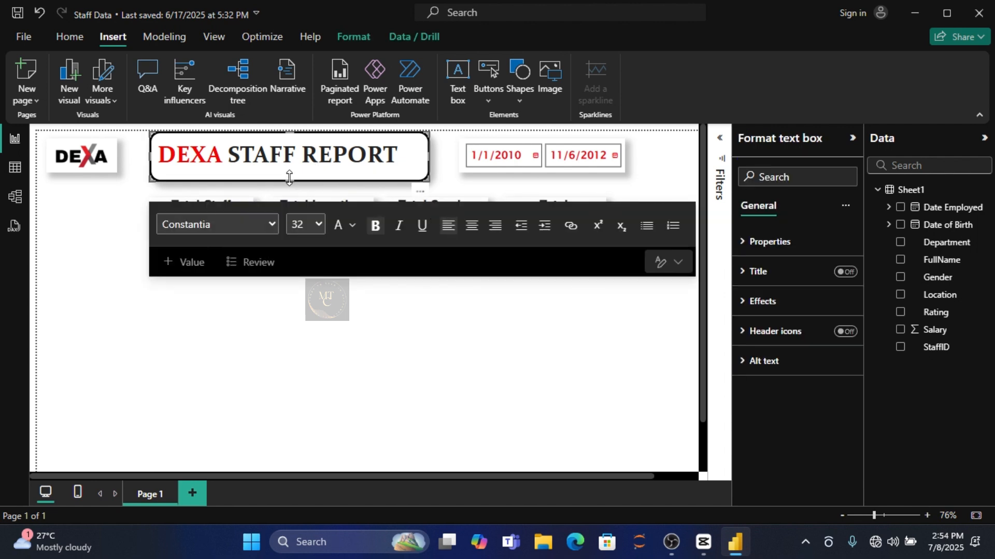
drag(289, 180, 288, 176)
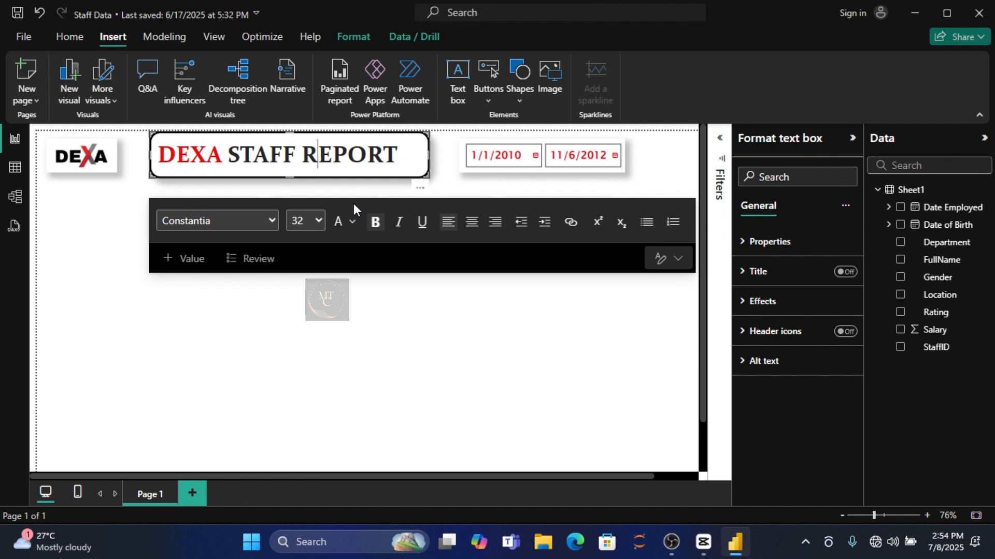
click(500, 315)
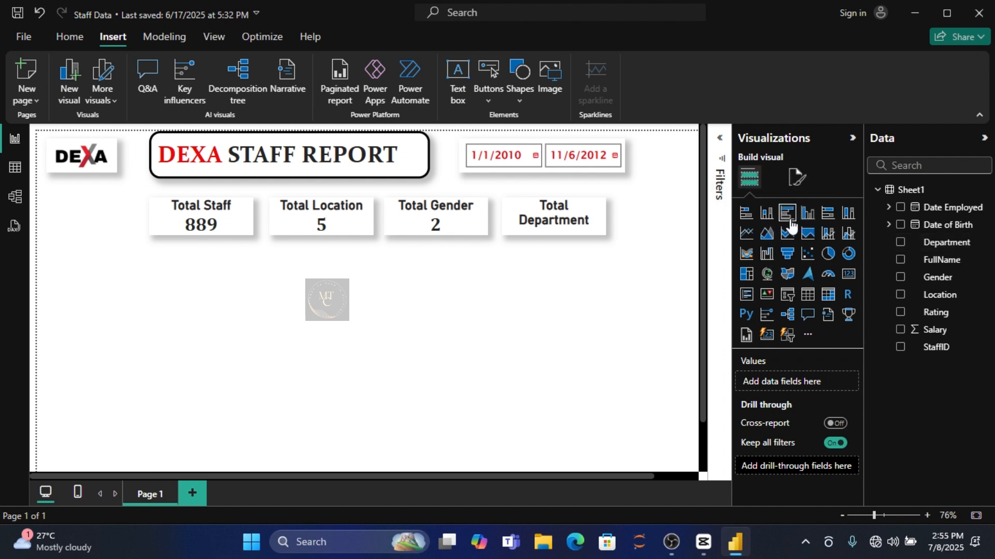
Add a clustered column chart of StaffID count by Department below the cards, then make it shorter and wider to show all departments
click(808, 222)
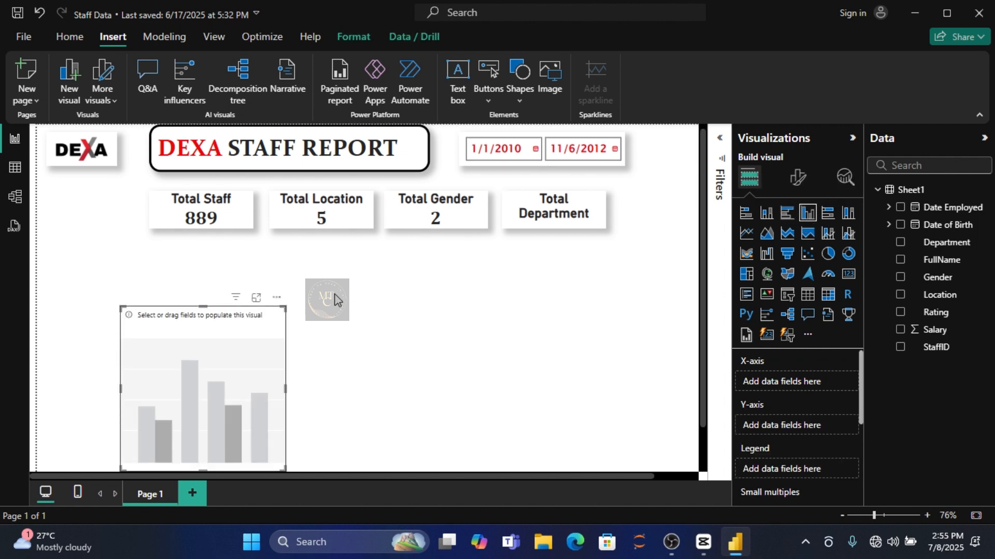
drag(132, 355, 153, 289)
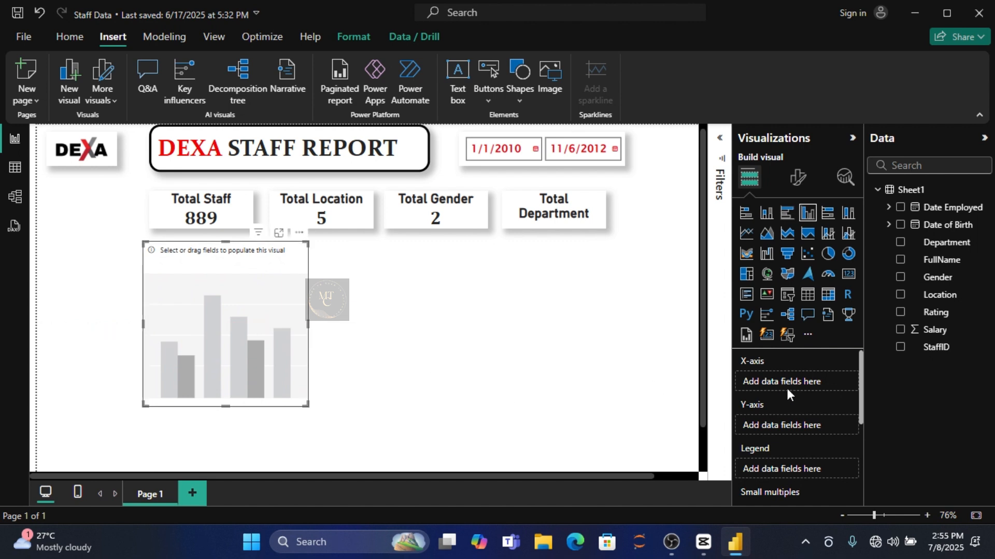
drag(964, 251, 833, 389)
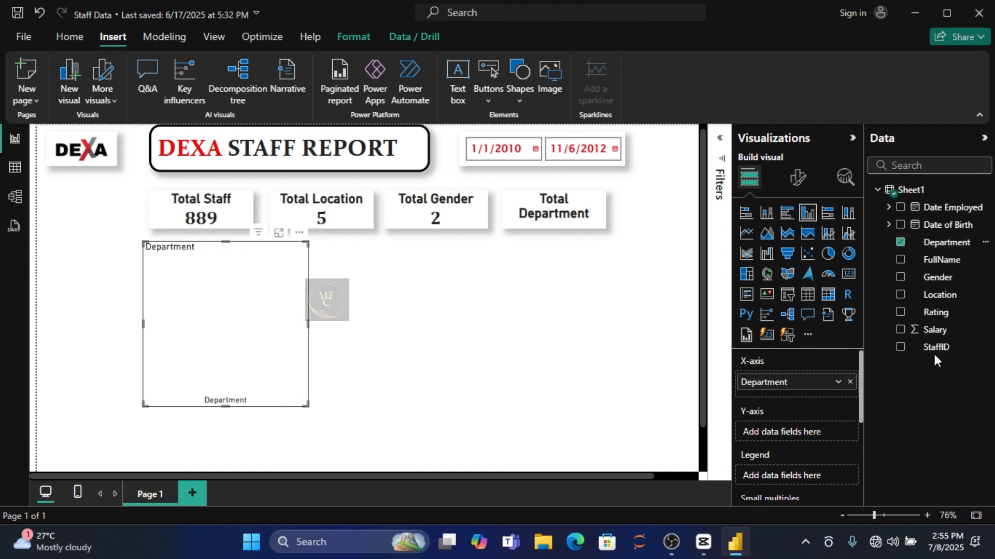
drag(934, 346, 801, 439)
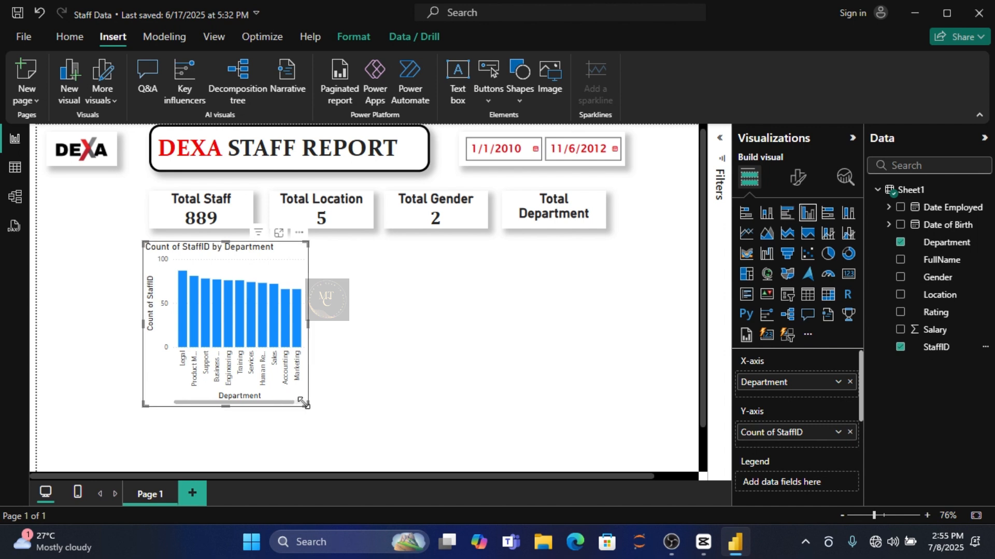
drag(304, 404, 289, 364)
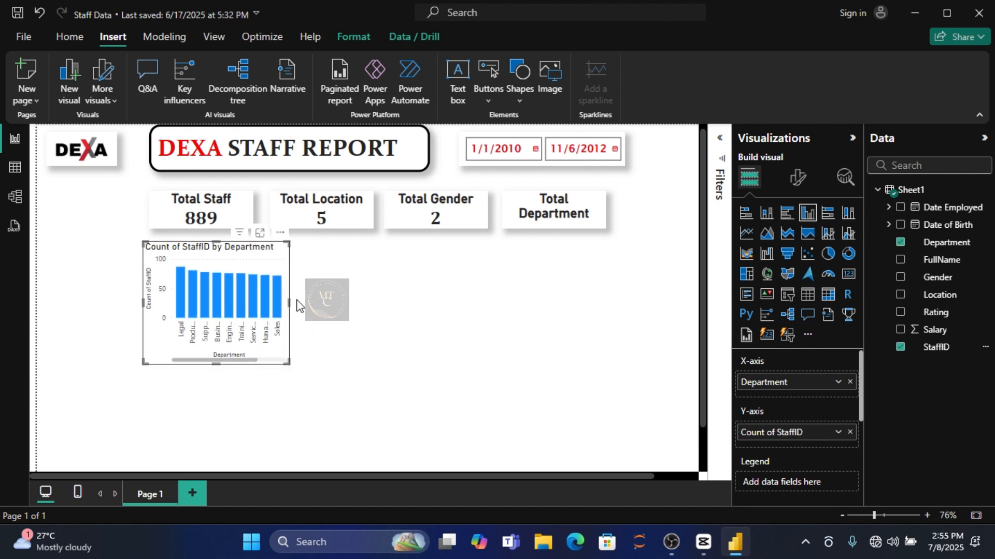
drag(289, 303, 382, 310)
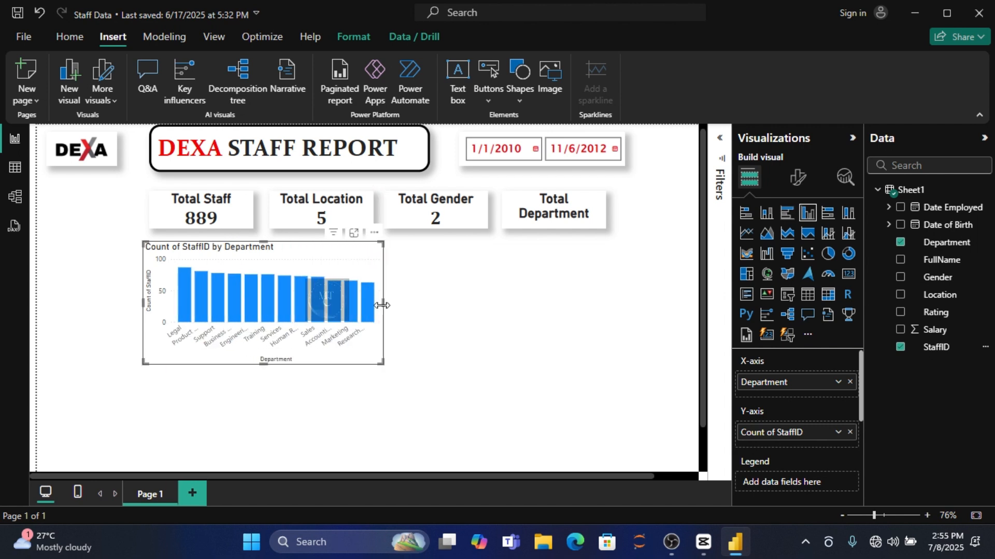
Set the column chart's X-axis values to font size 11 and make them bold
click(798, 178)
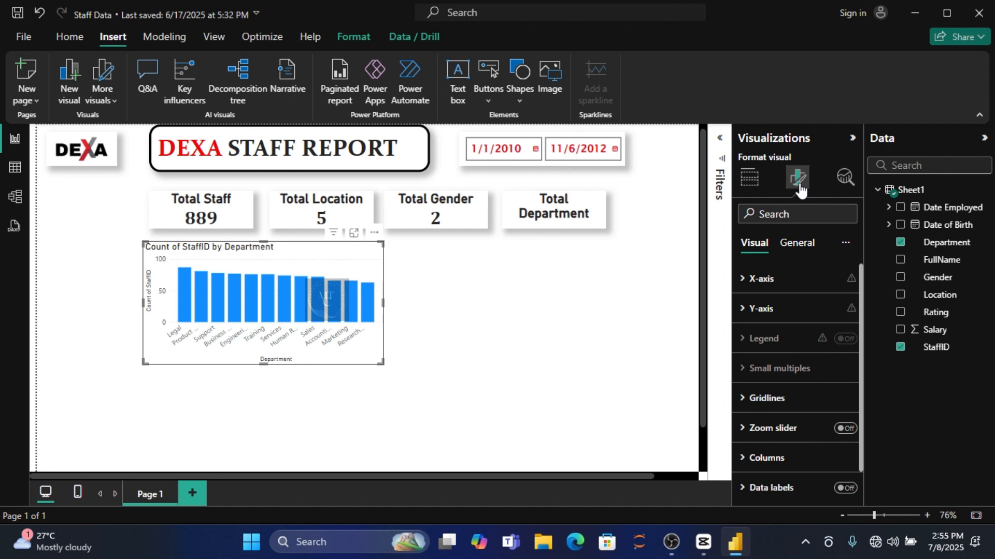
click(788, 281)
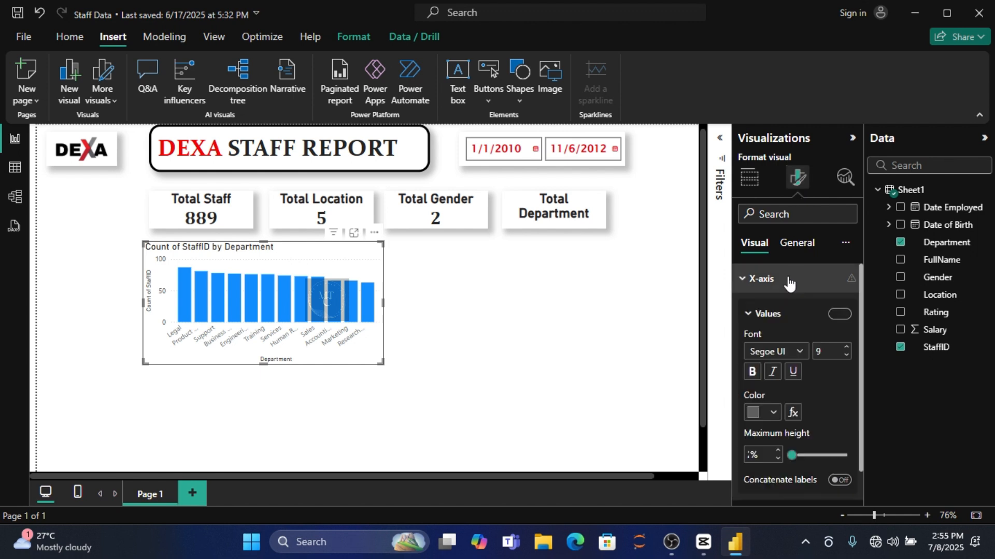
click(846, 348)
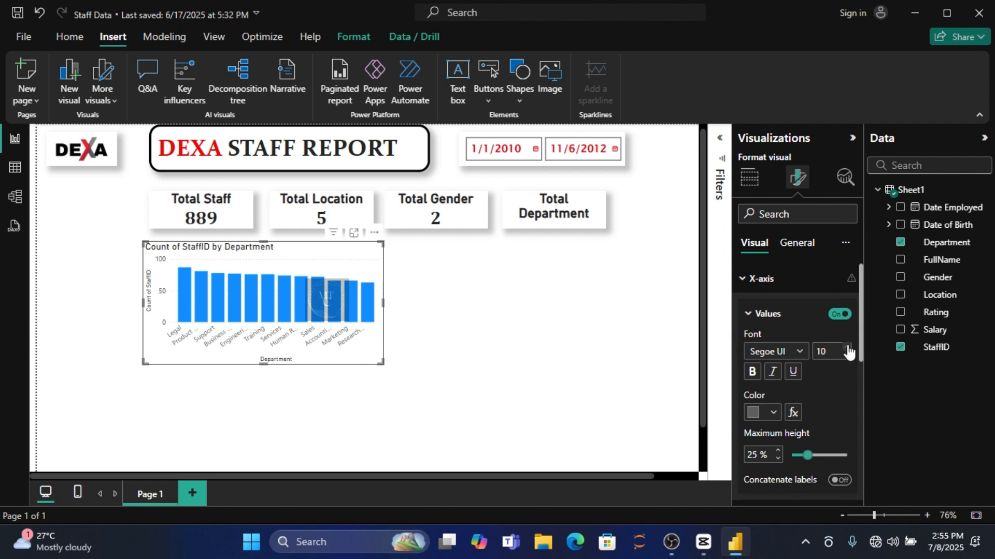
click(847, 347)
click(753, 371)
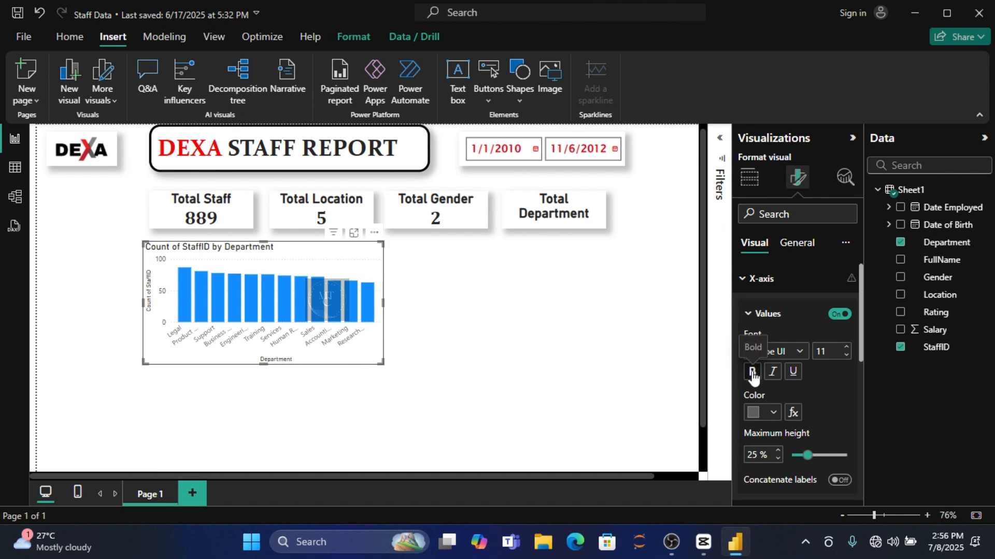
Change the font of the chart's X-axis values to Segoe UI Semibold
click(801, 354)
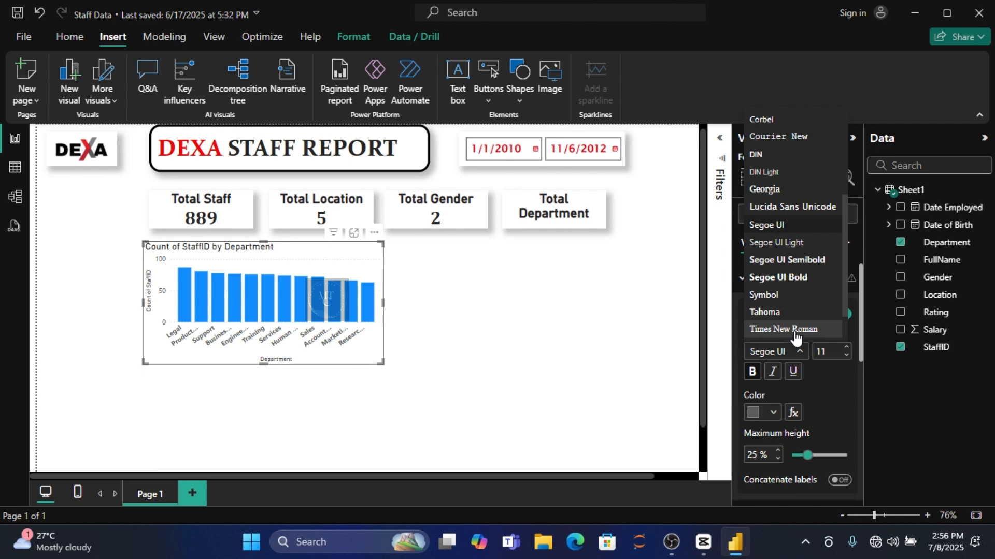
click(794, 330)
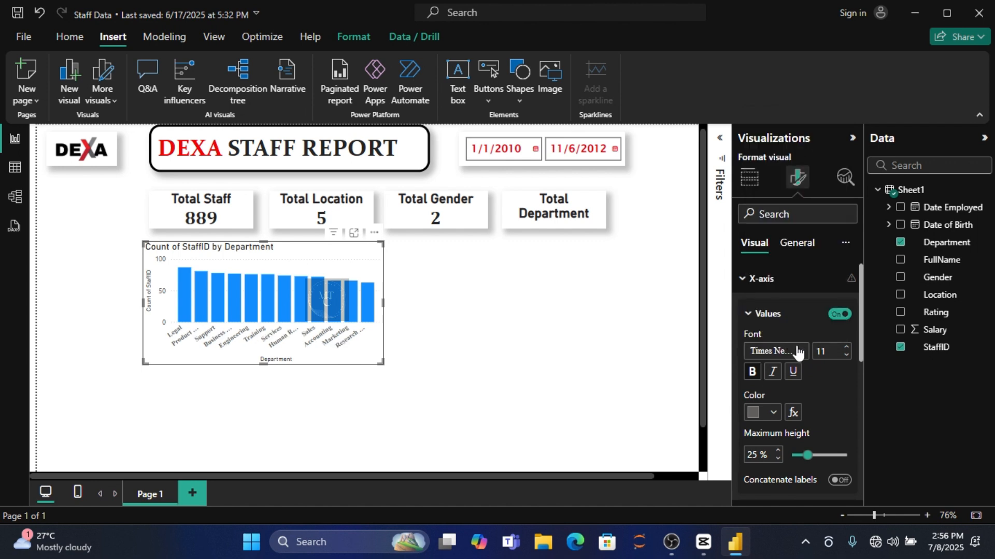
click(800, 354)
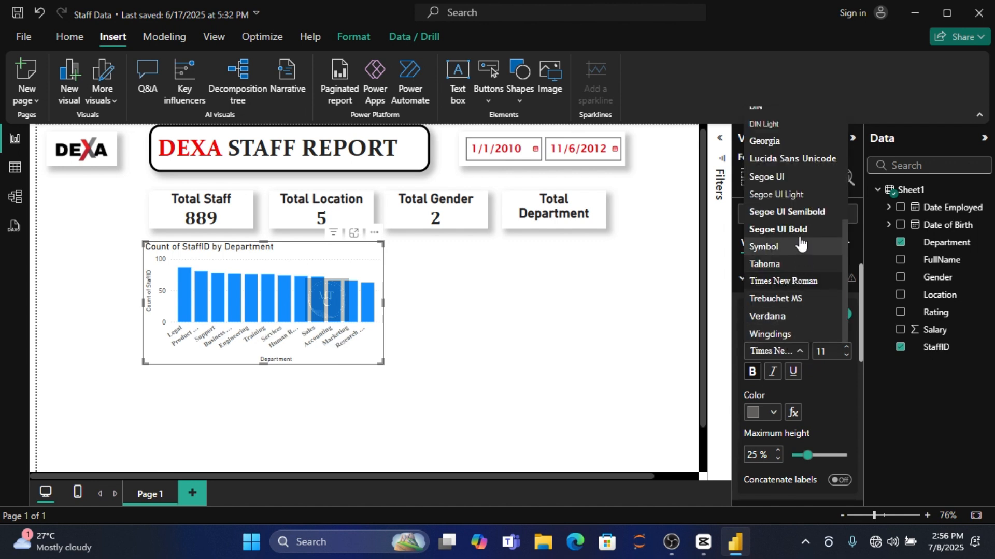
click(798, 213)
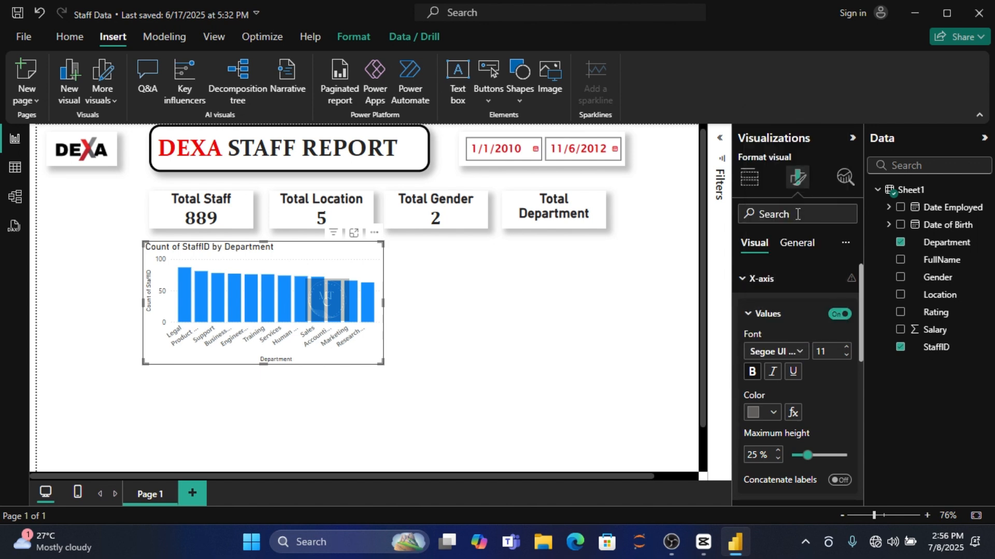
Set the color of the chart's X-axis values to black and turn off the X-axis title
click(755, 374)
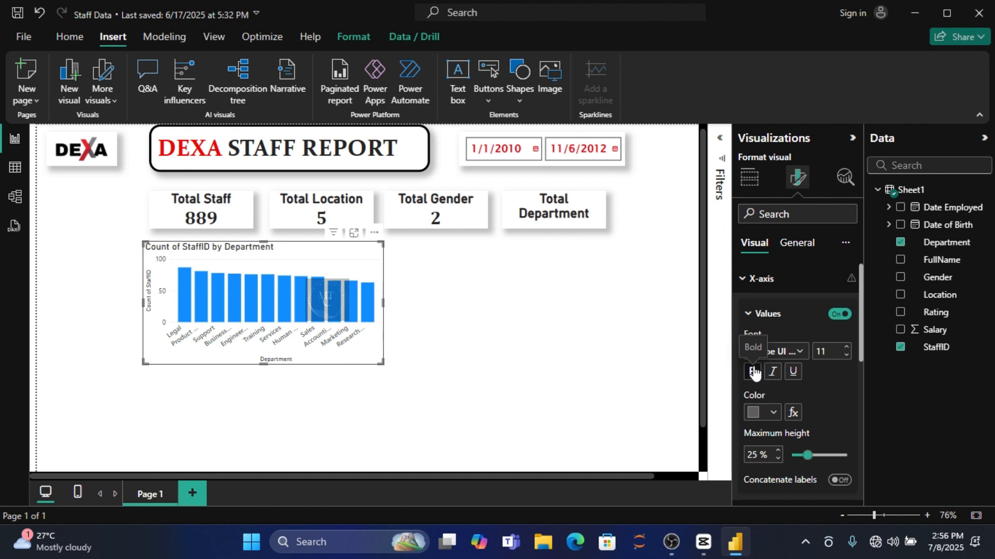
click(774, 413)
click(846, 352)
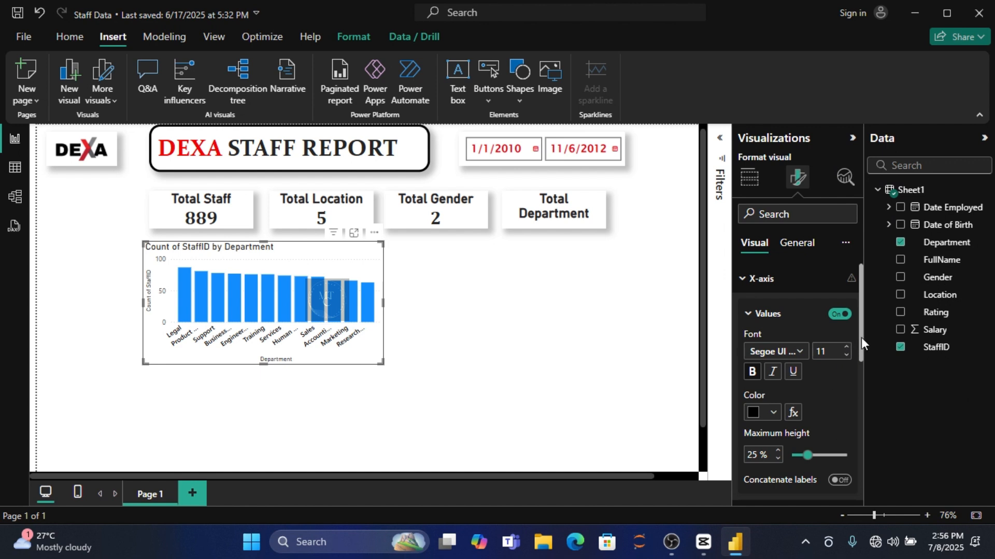
drag(863, 370, 864, 403)
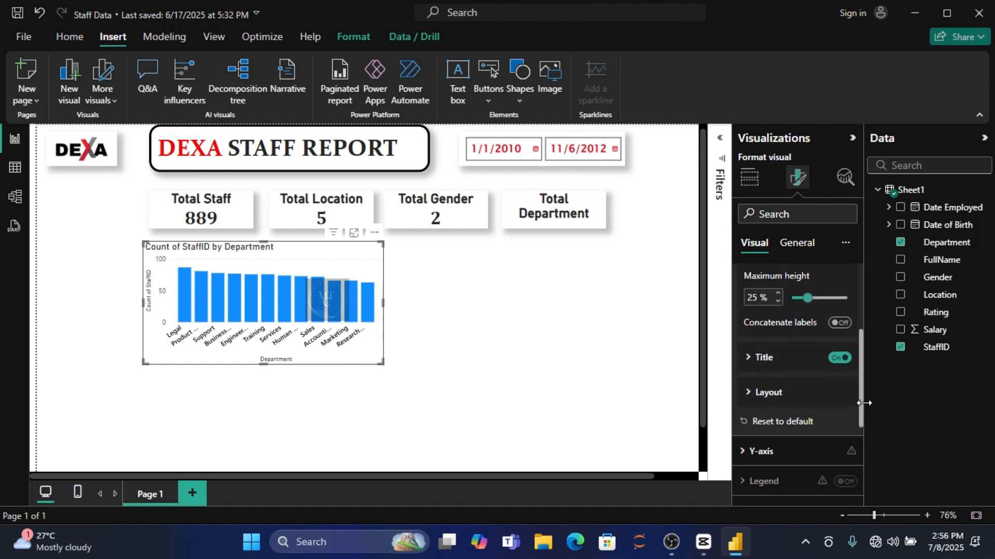
click(835, 360)
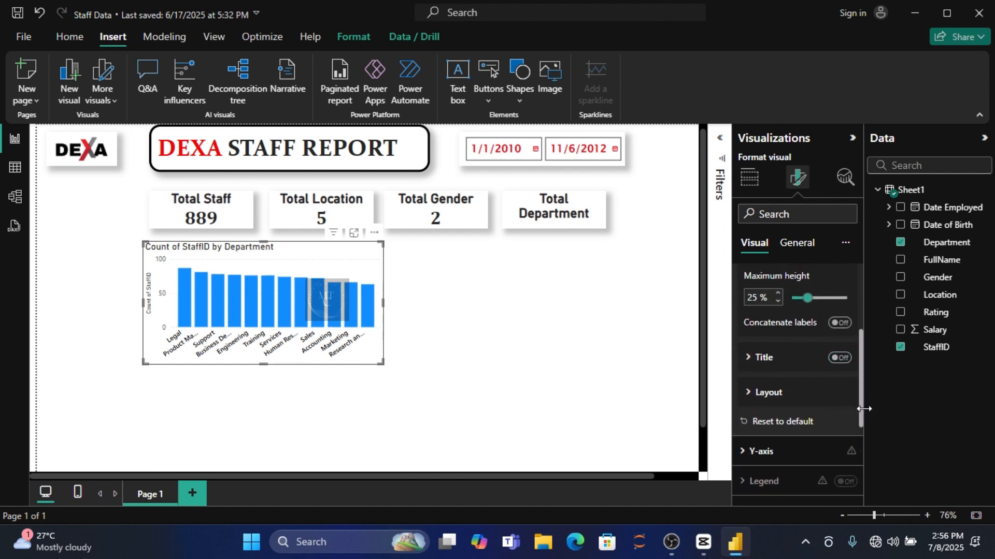
Turn off the Y-axis values and the Y-axis title of the staff-by-department column chart
click(763, 452)
drag(859, 366, 863, 427)
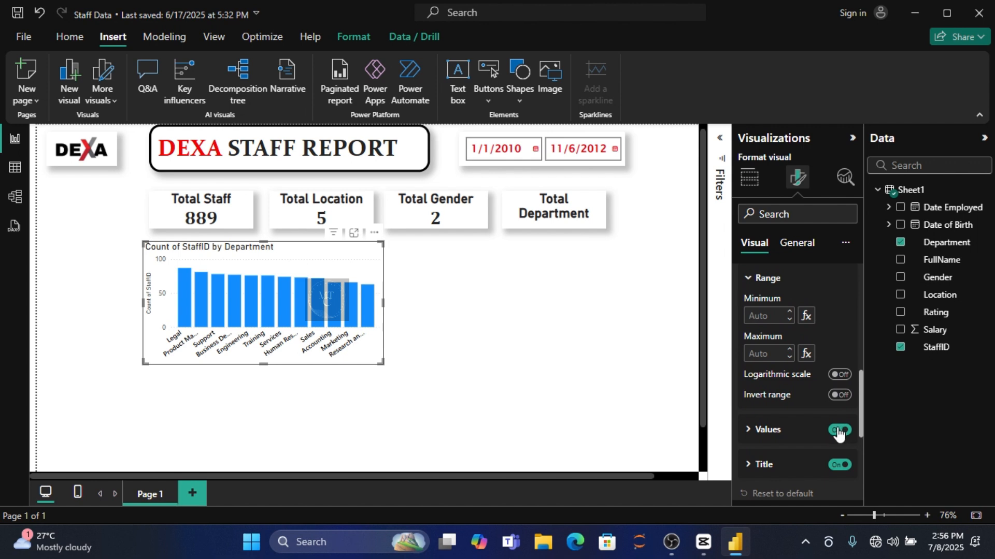
click(839, 431)
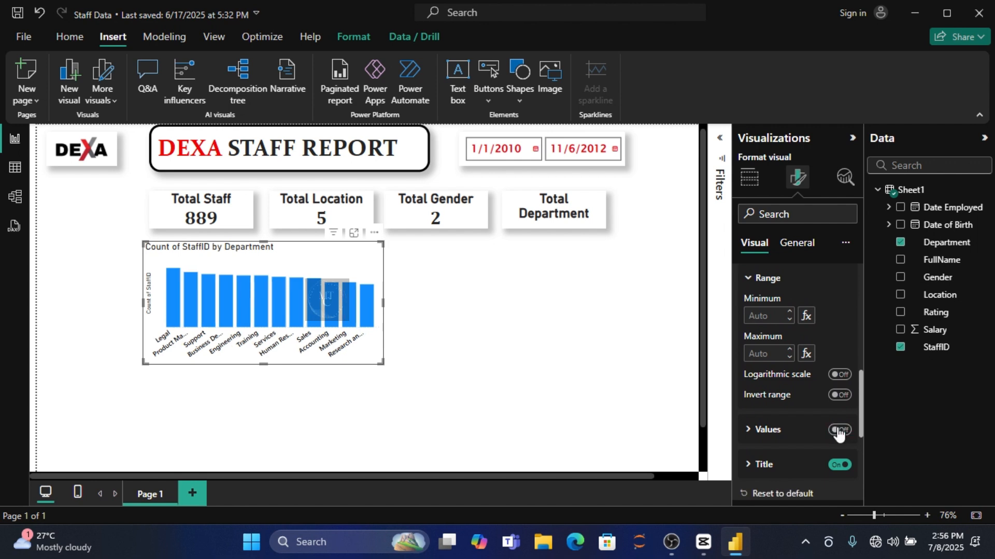
click(839, 465)
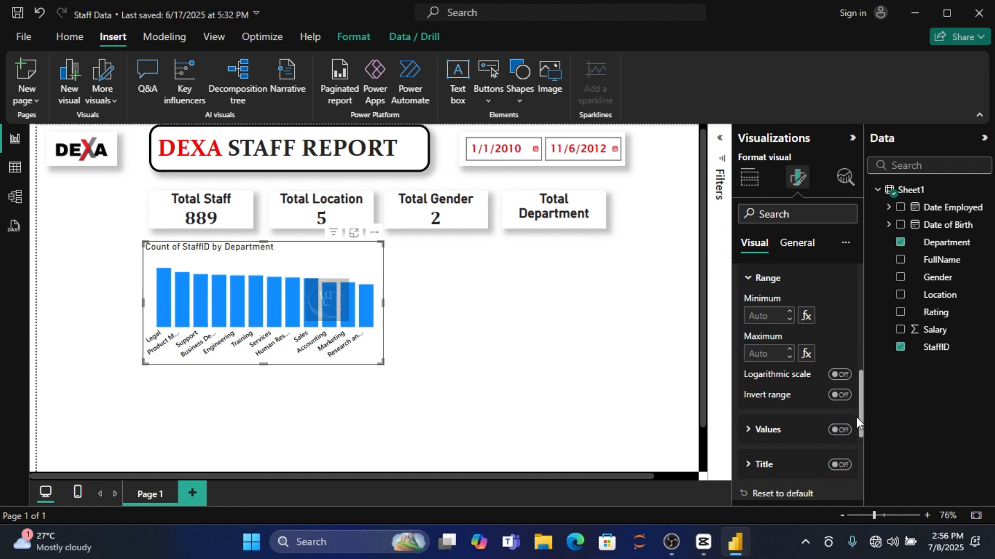
Set the color of all columns in the department chart to the recently used dark grey
drag(863, 413, 868, 464)
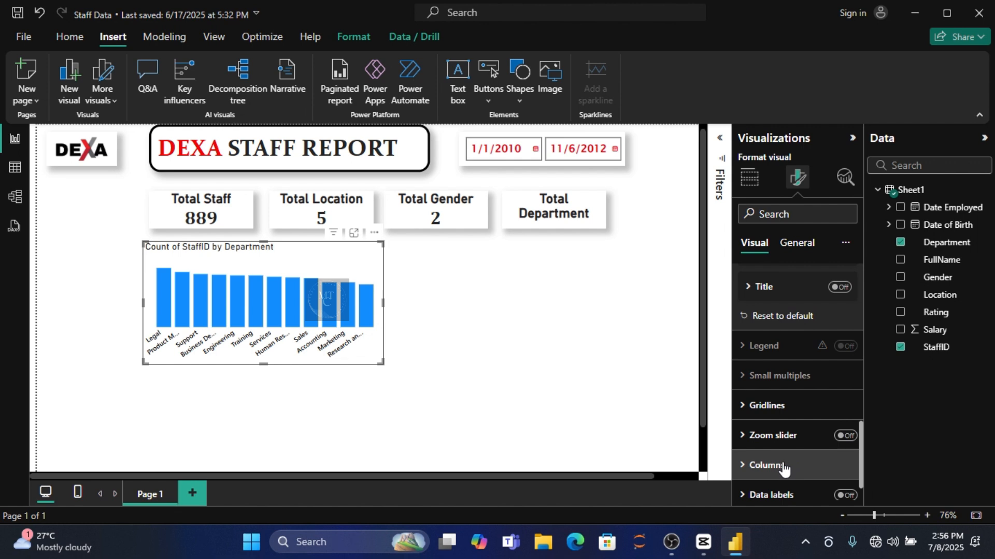
click(844, 465)
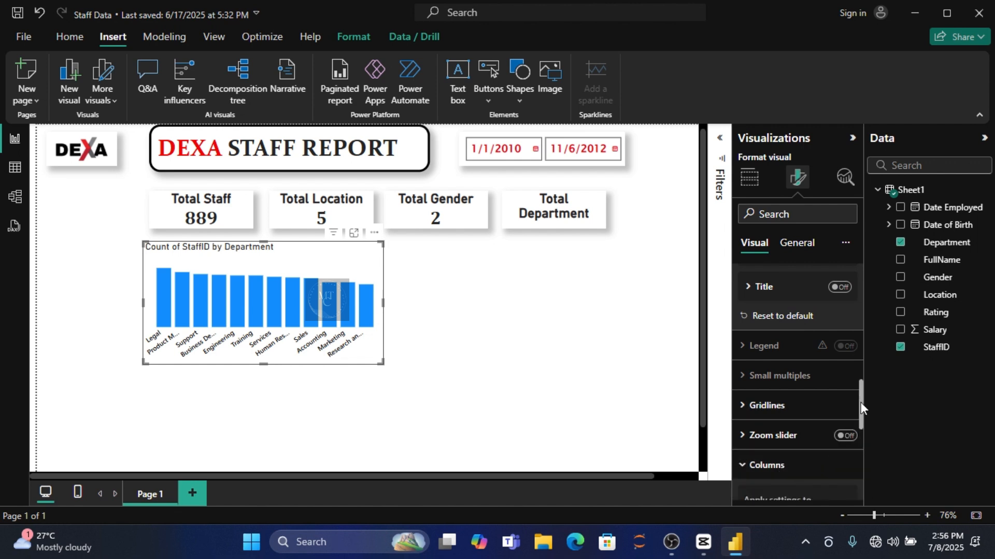
drag(860, 402, 863, 446)
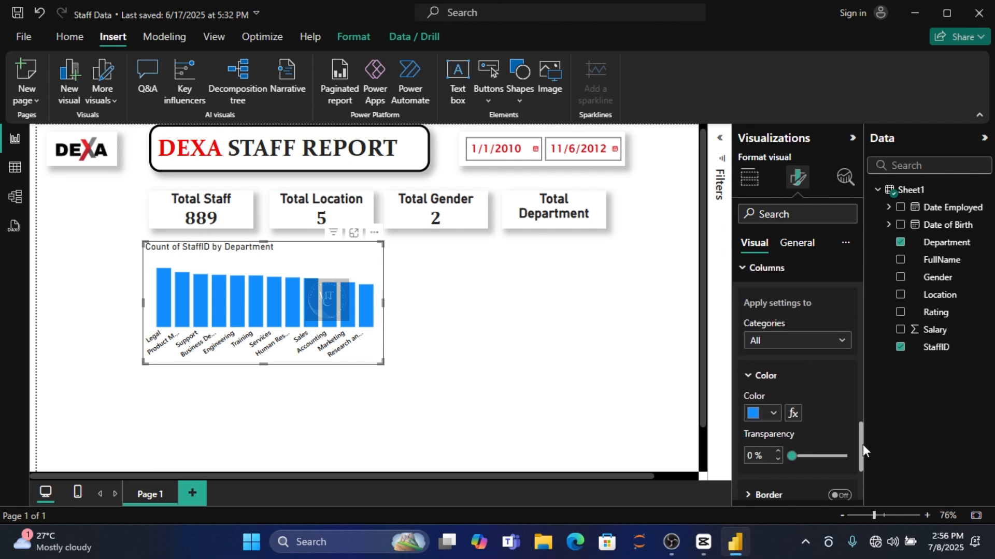
click(773, 414)
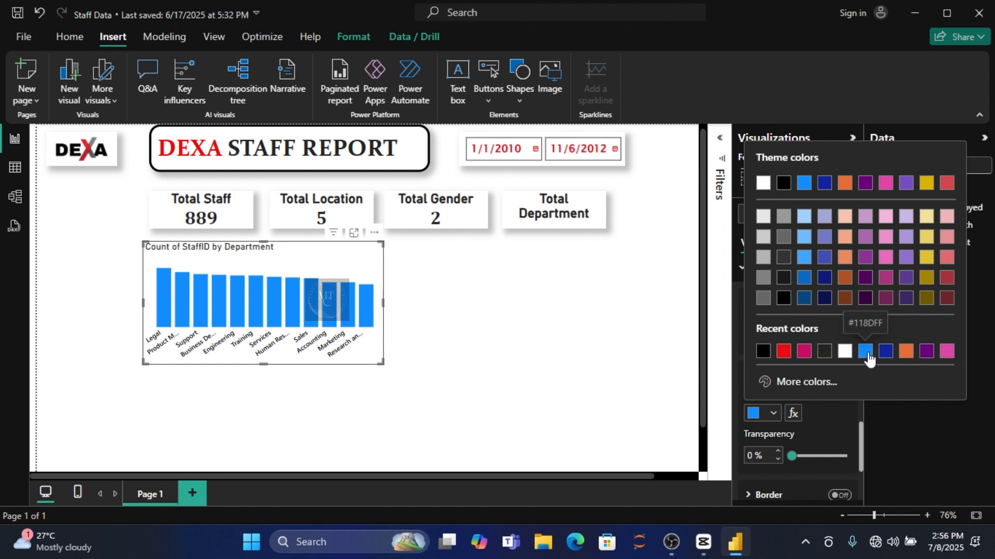
click(824, 351)
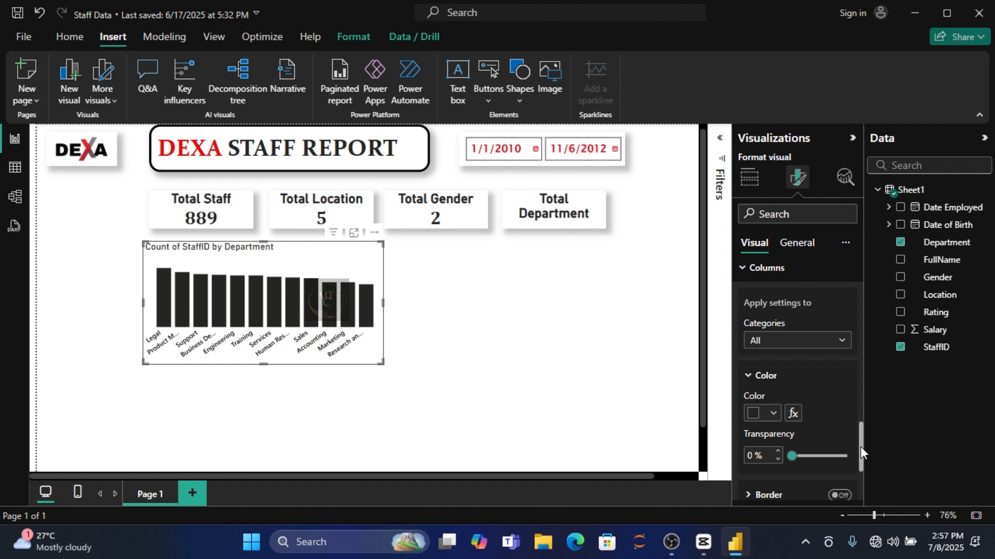
Turn on the column chart's data labels and make their values bold, red and font size 11
drag(859, 446, 863, 480)
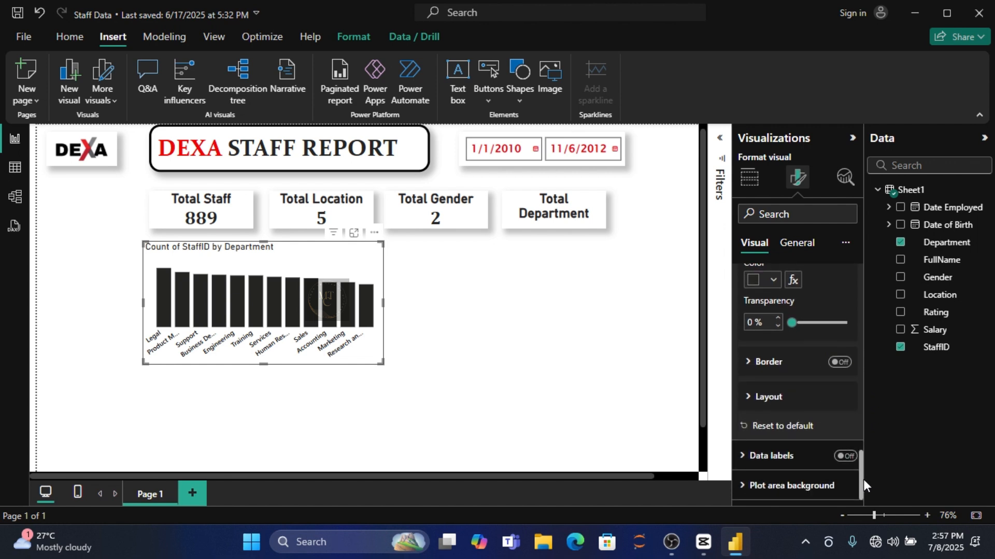
click(851, 459)
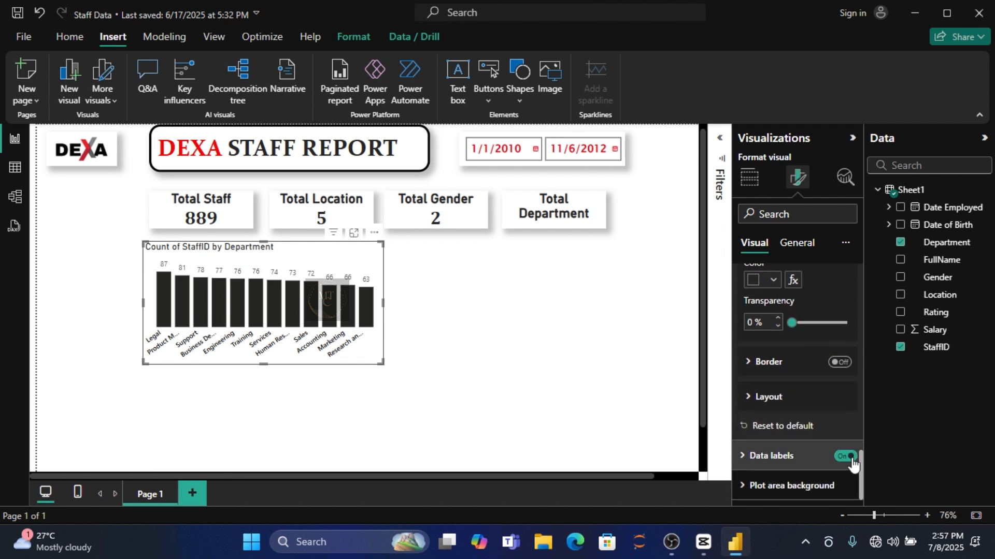
click(756, 457)
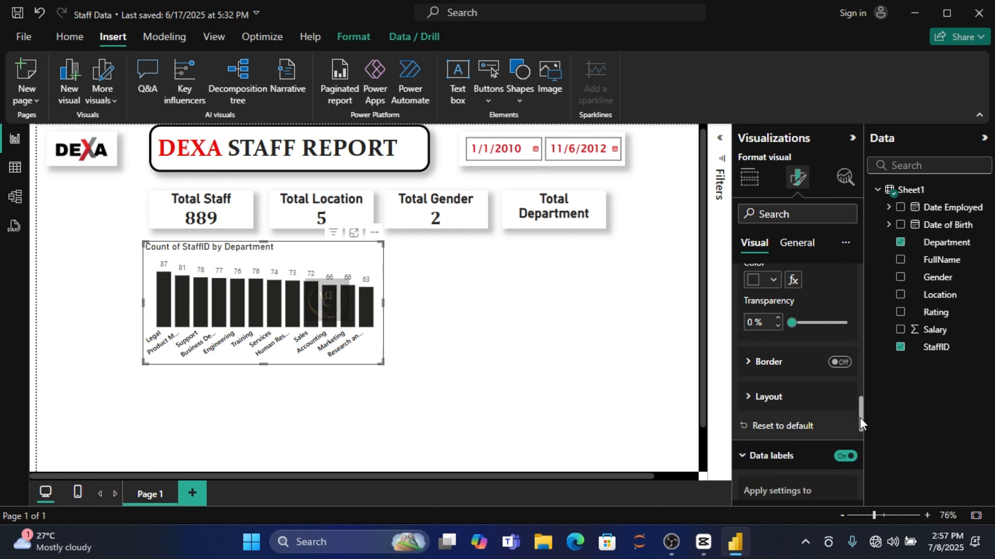
drag(859, 417, 863, 465)
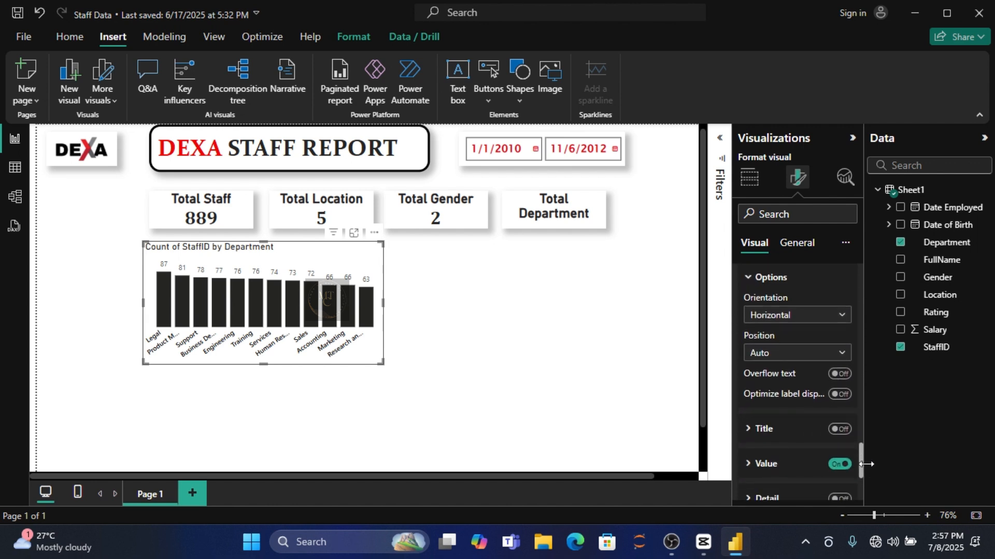
click(767, 471)
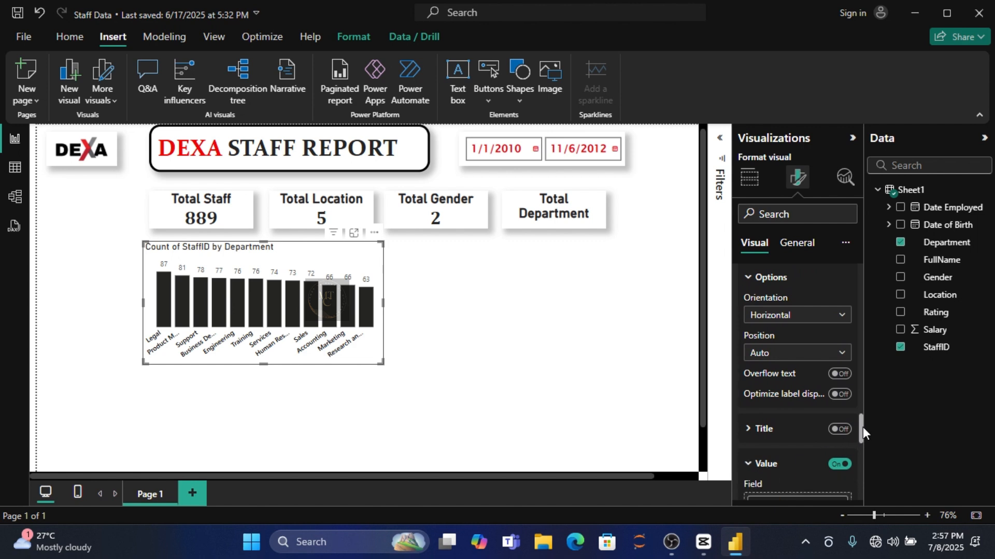
drag(859, 431, 862, 447)
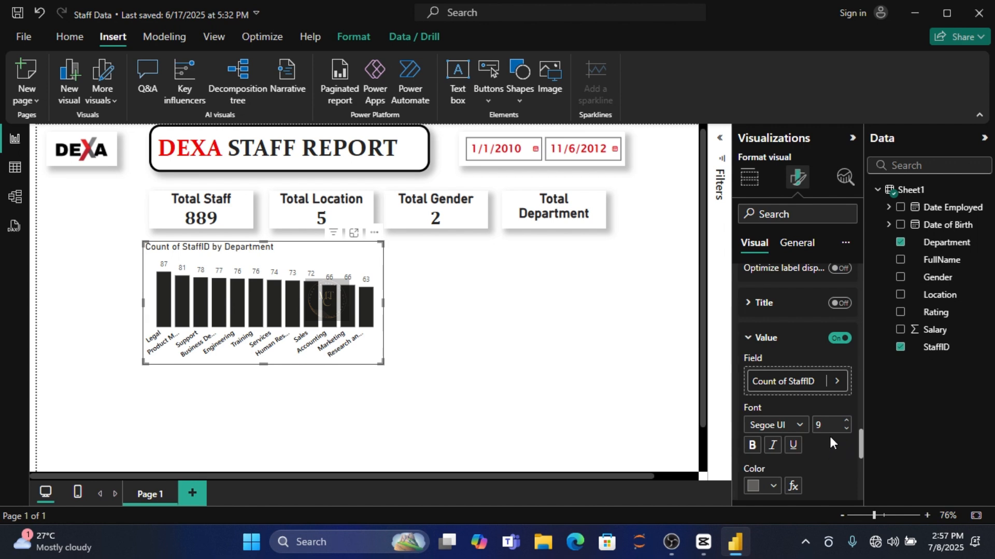
click(751, 448)
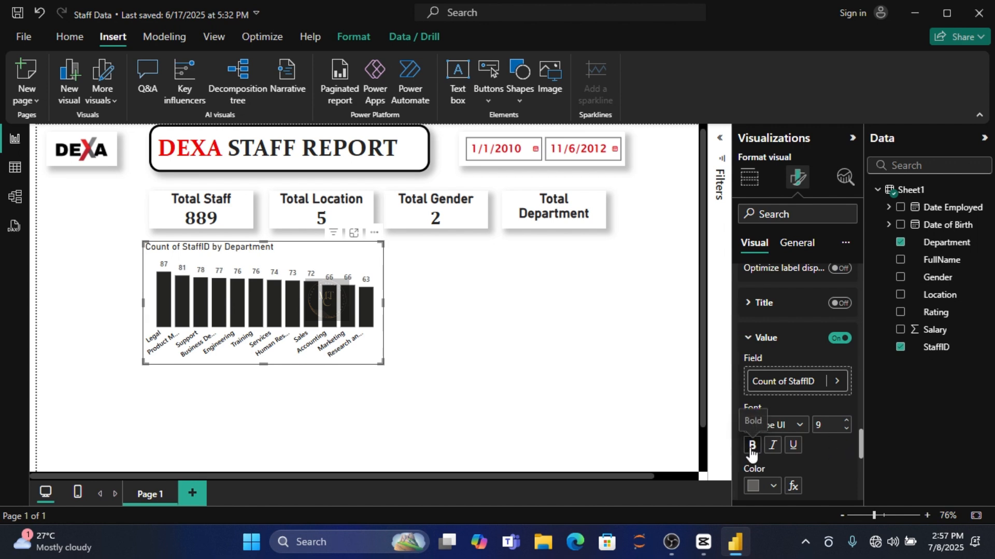
click(846, 422)
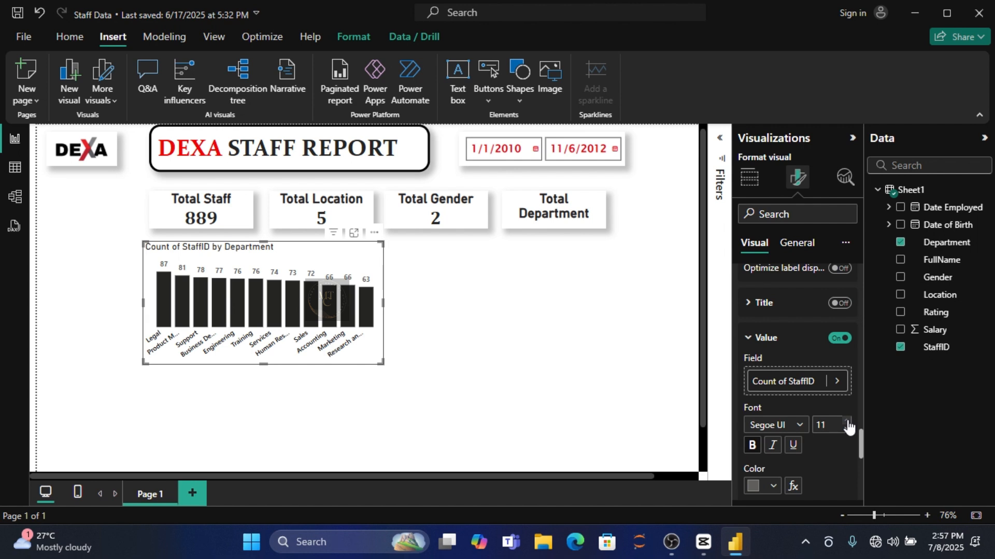
click(774, 486)
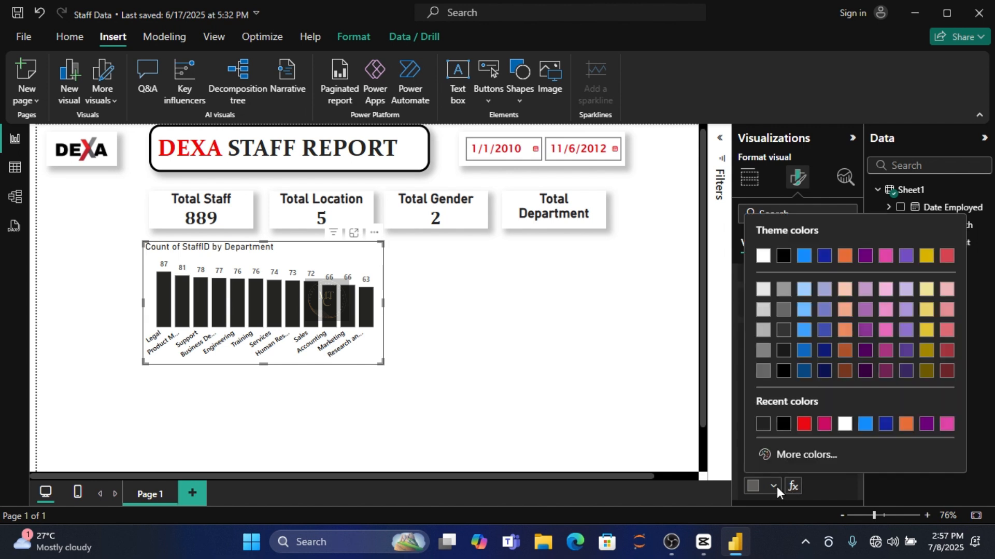
click(804, 426)
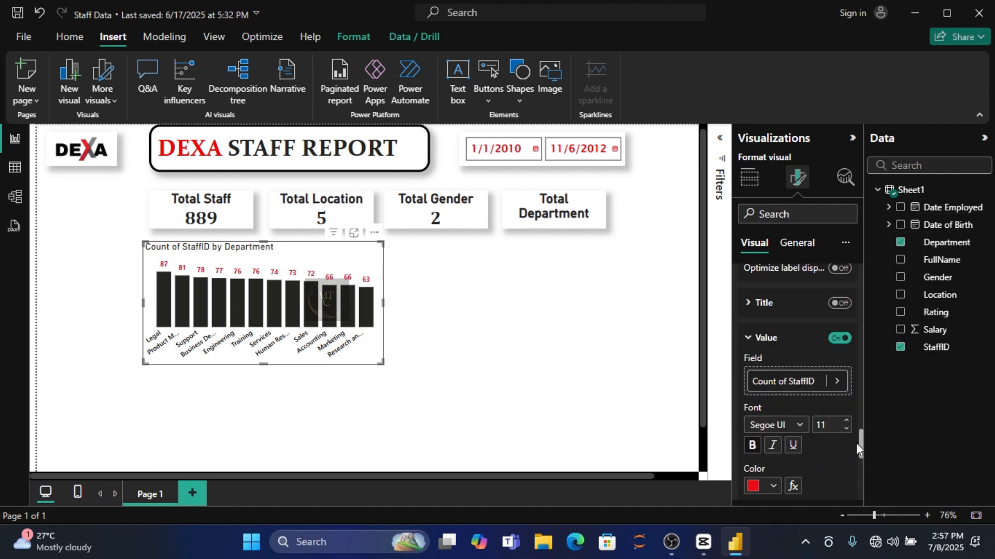
Turn off the column chart's background and turn on its shadow effect
drag(862, 442, 860, 275)
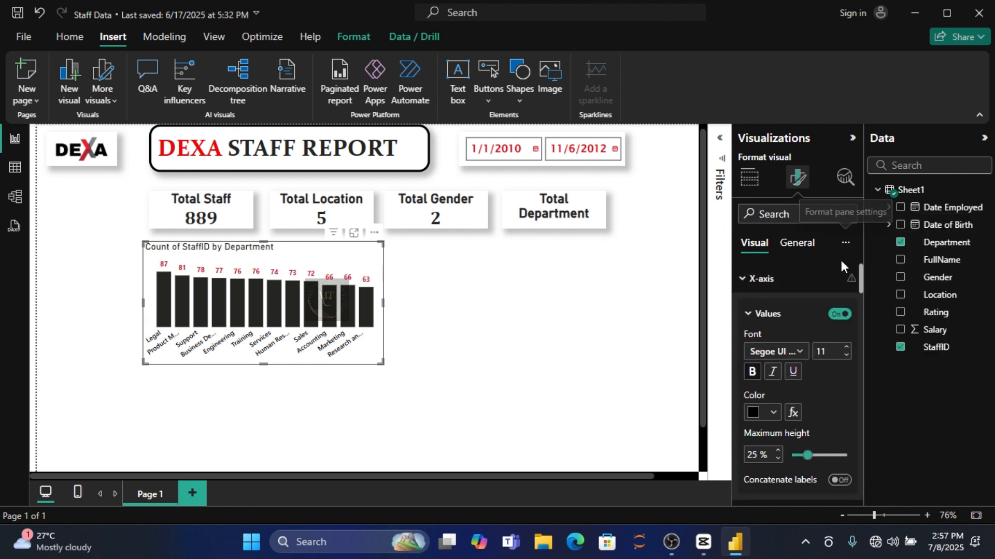
click(801, 246)
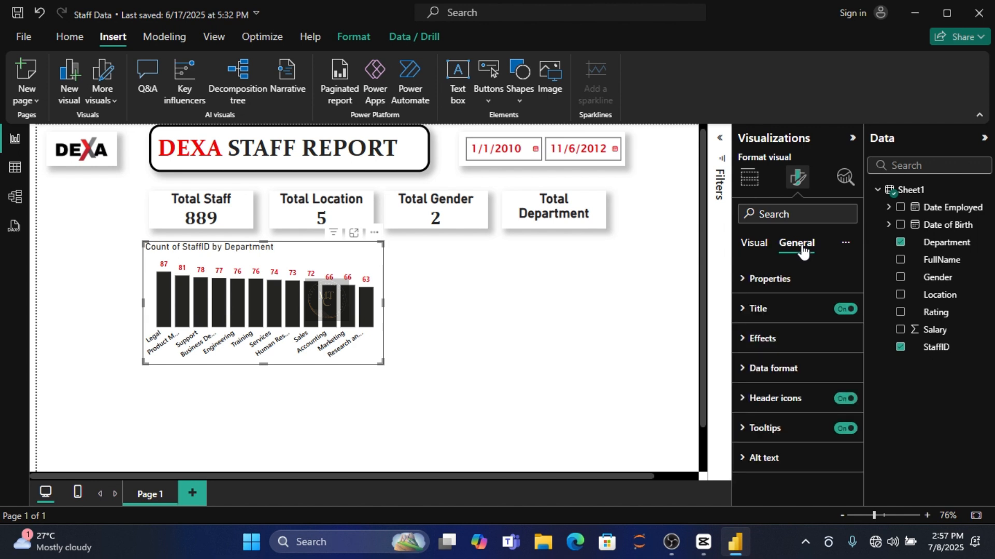
click(778, 340)
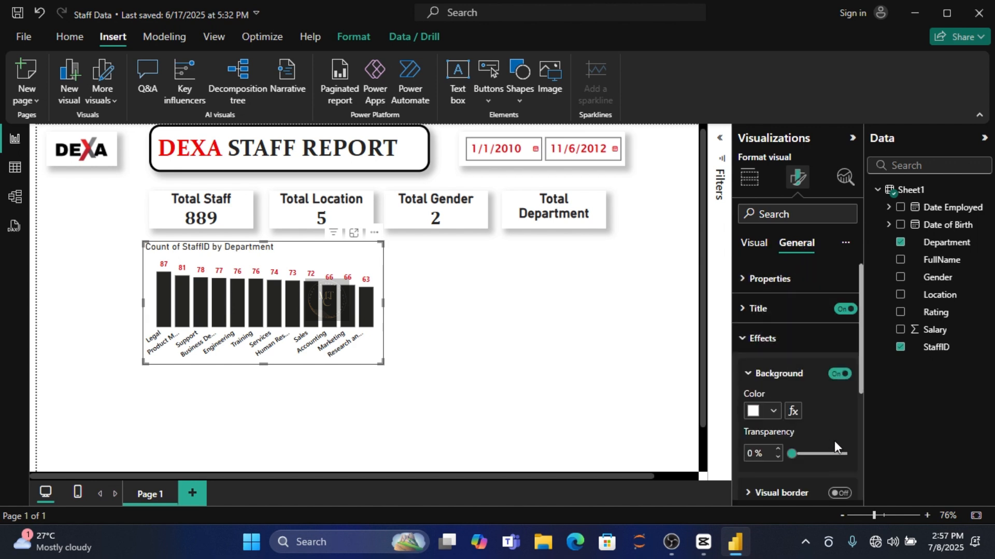
click(840, 374)
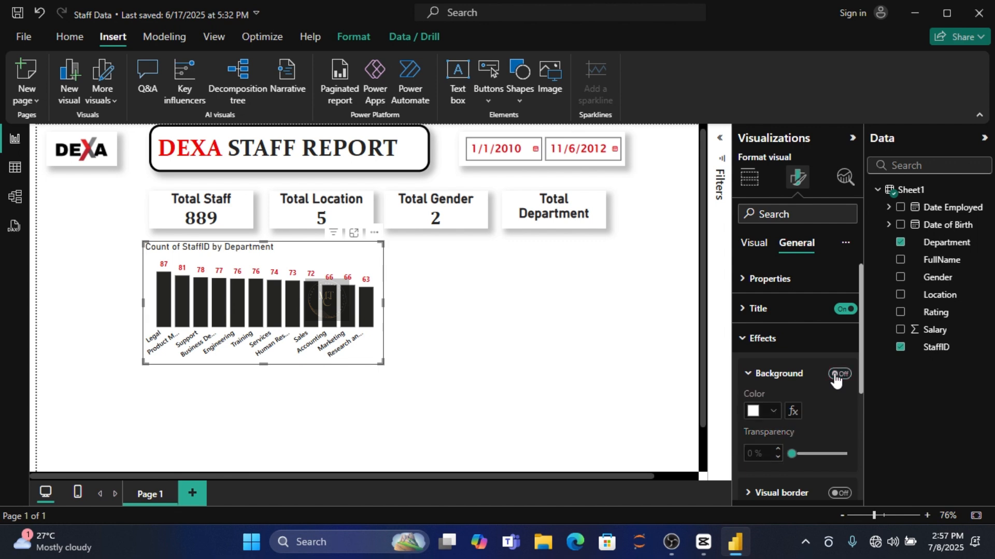
drag(860, 370, 865, 436)
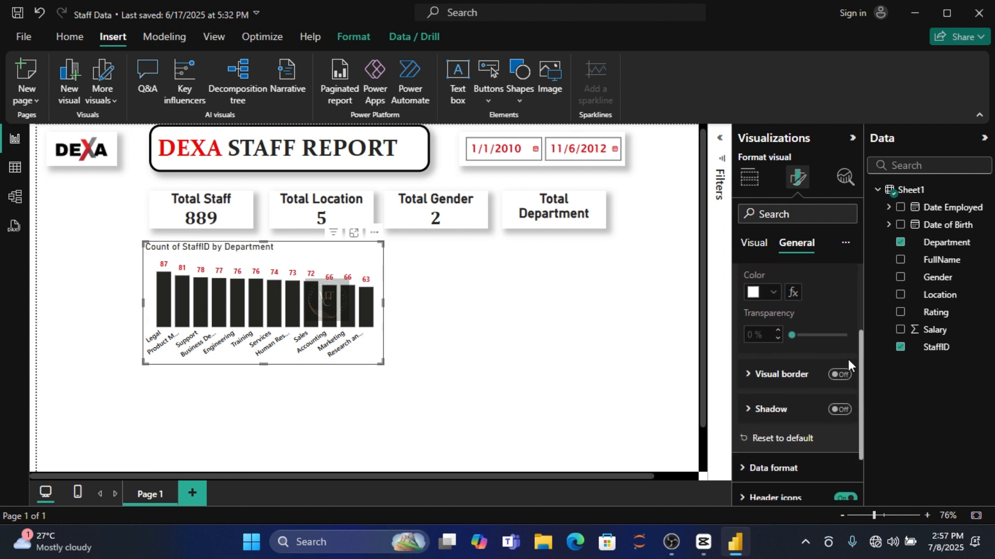
click(841, 412)
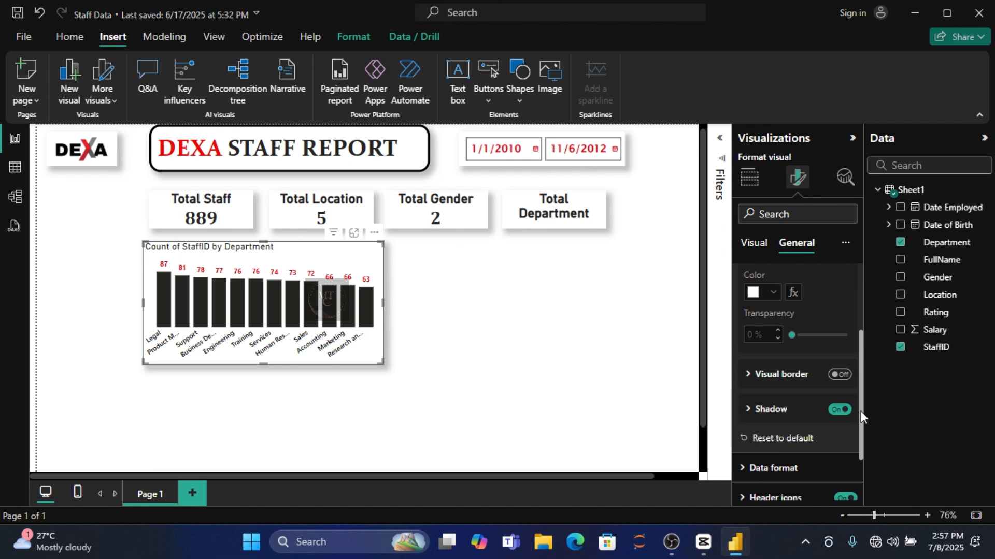
Clear the default title text of the column chart
drag(860, 412, 860, 345)
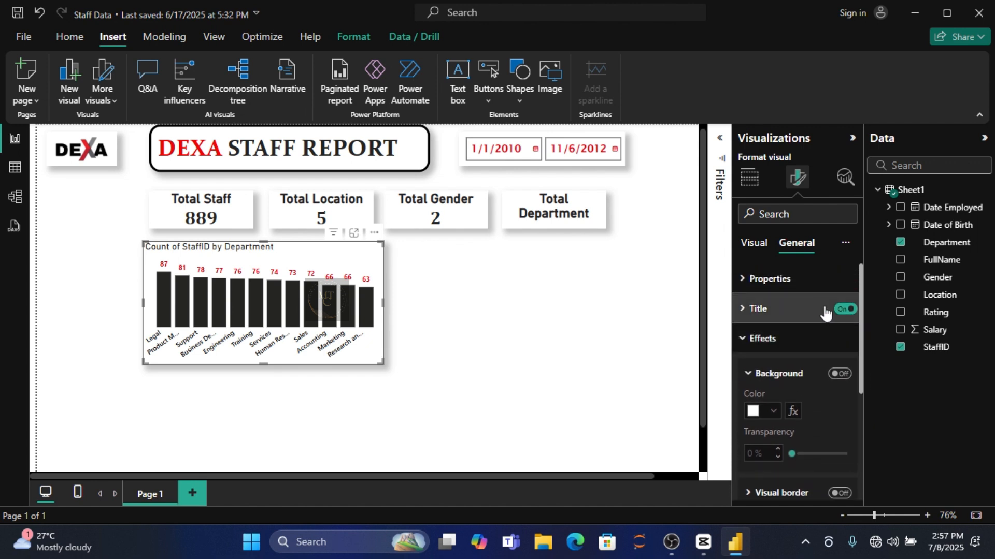
click(782, 317)
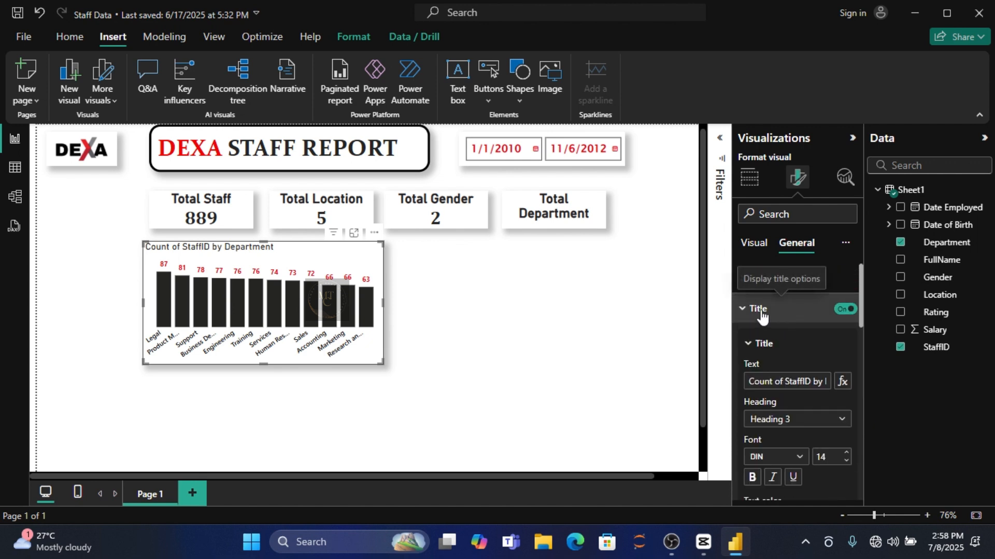
click(760, 317)
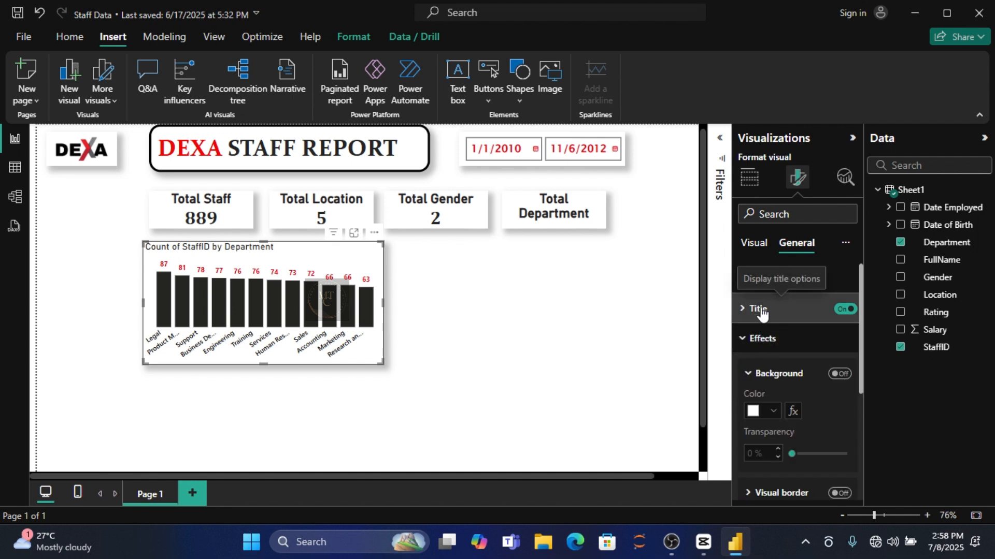
click(762, 309)
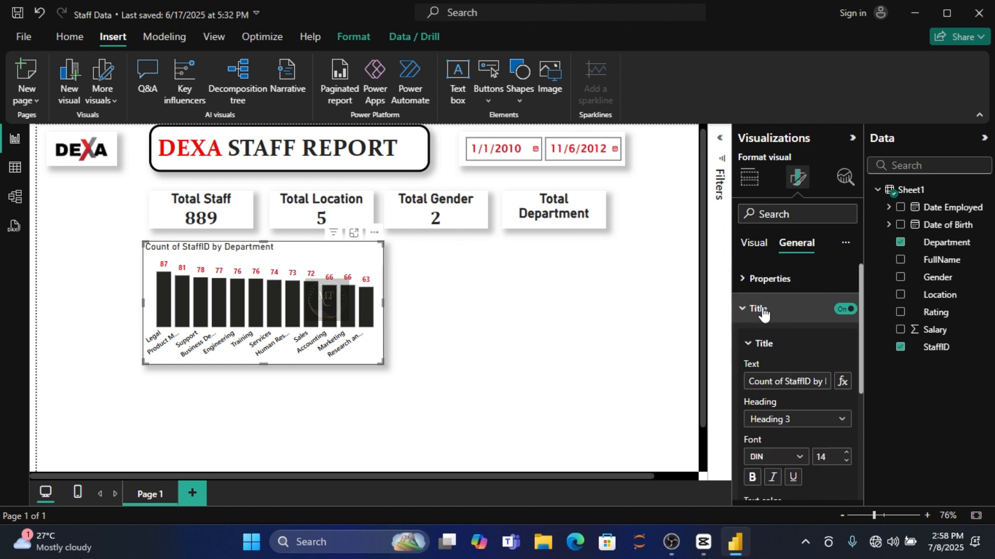
click(823, 385)
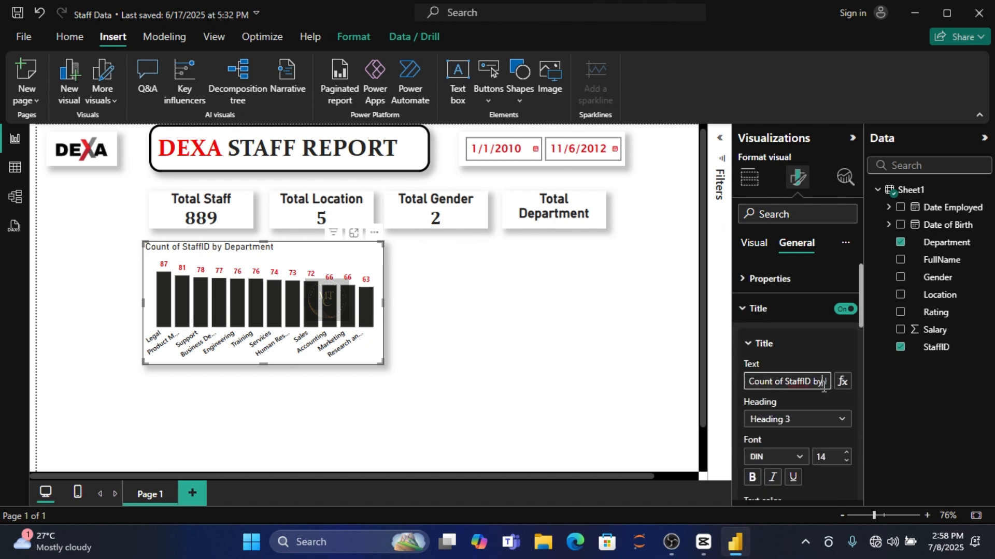
key(BackSpace)
key(BackSpace)
key(BackSpace)
key(BackSpace)
key(BackSpace)
key(BackSpace)
key(BackSpace)
key(BackSpace)
key(BackSpace)
key(BackSpace)
key(BackSpace)
key(BackSpace)
key(BackSpace)
key(BackSpace)
key(BackSpace)
key(BackSpace)
key(BackSpace)
key(BackSpace)
key(BackSpace)
key(BackSpace)
click(801, 383)
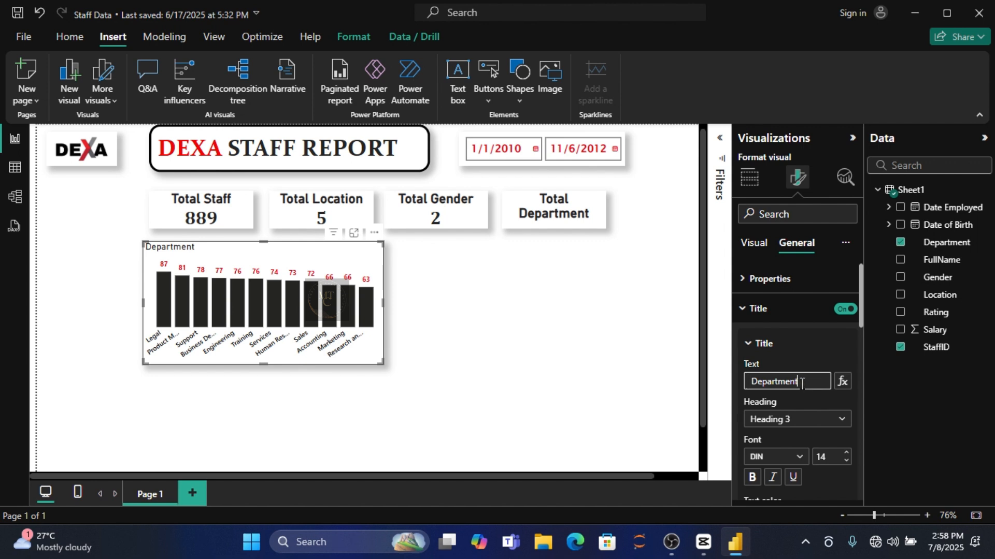
key(BackSpace)
key(BackSpace)
key(BackSpace)
key(BackSpace)
key(BackSpace)
key(BackSpace)
key(BackSpace)
key(BackSpace)
key(BackSpace)
key(BackSpace)
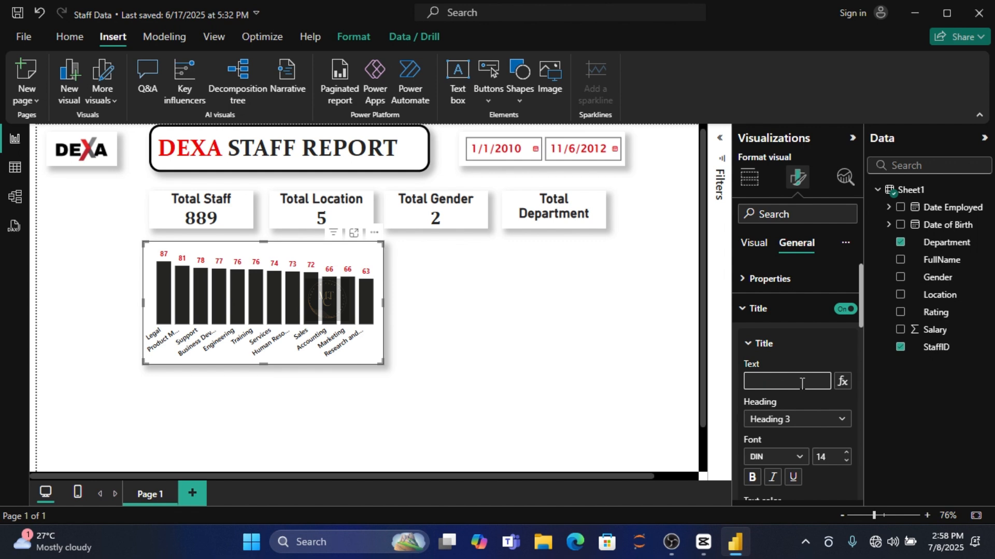
text(To)
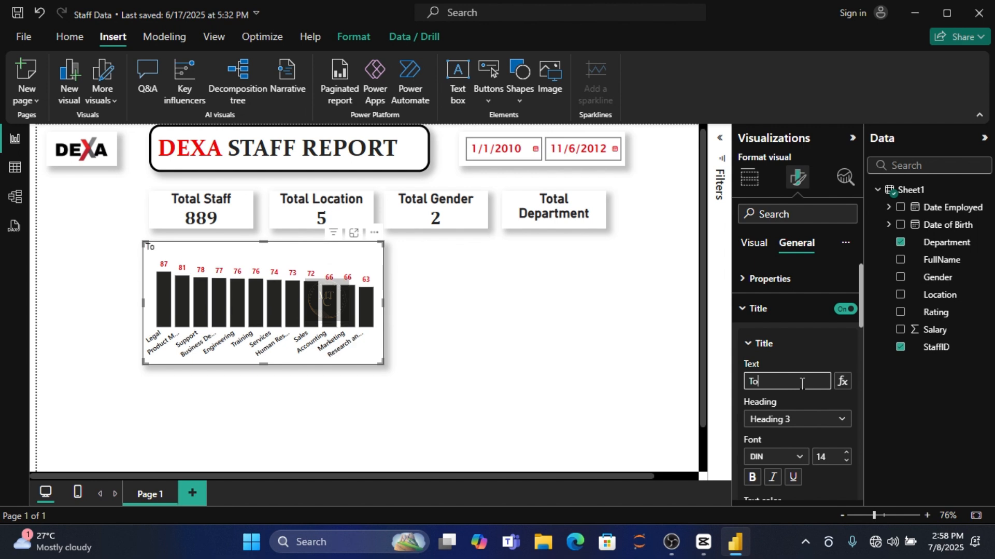
key(BackSpace)
key(BackSpace)
text(S)
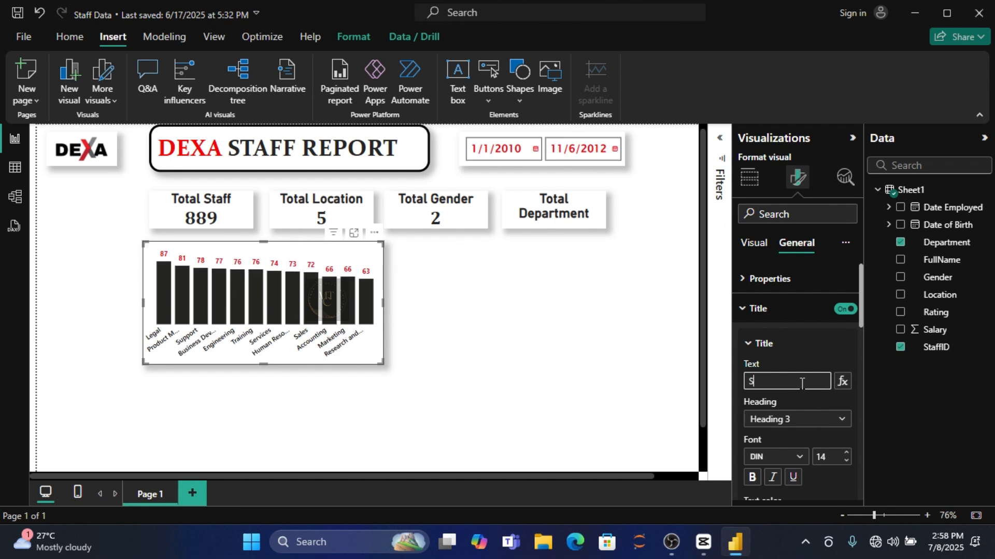
text(om)
key(BackSpace)
key(BackSpace)
key(BackSpace)
Title the department column chart "Count Of Staff Members" and make the title bold
text(Co)
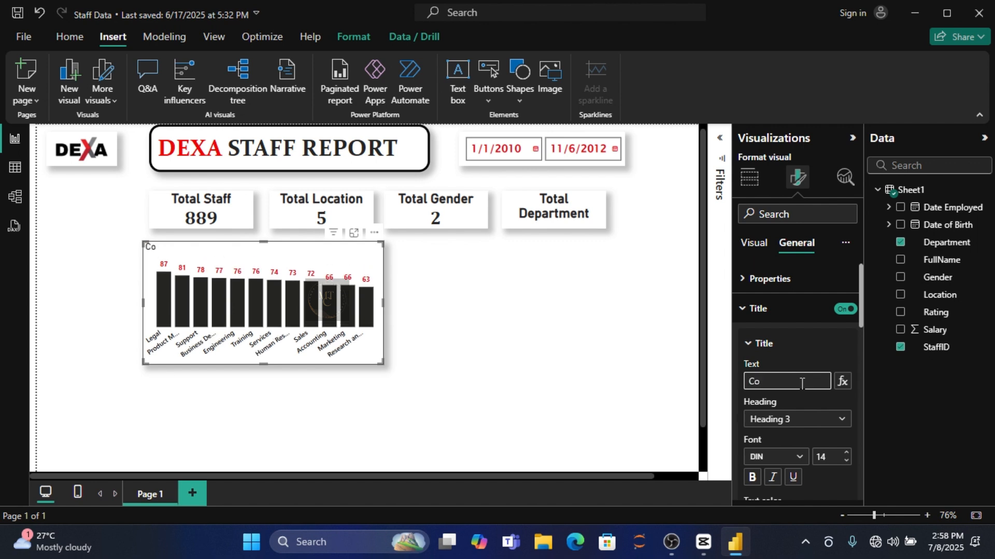
text(unt Of Staff M)
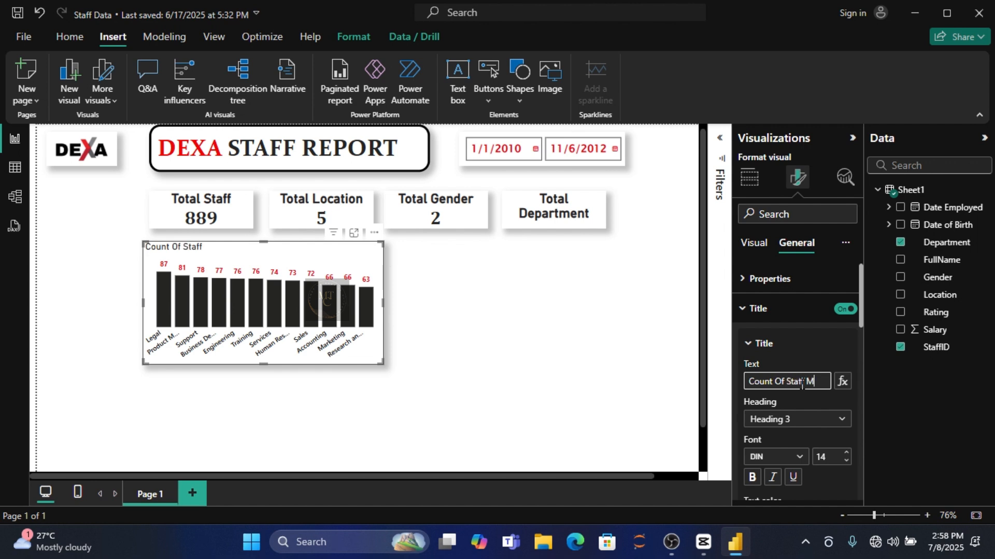
text(ember)
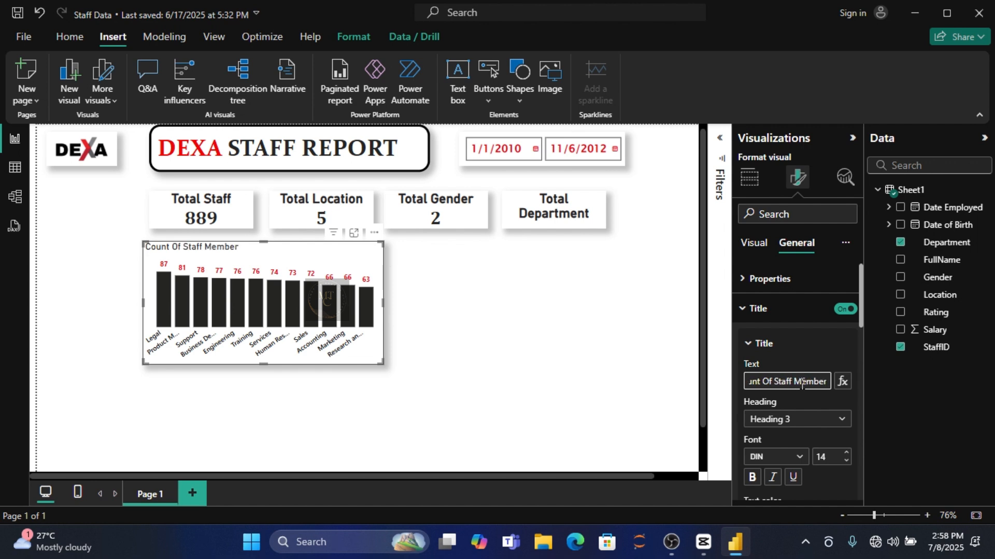
text(s)
click(751, 479)
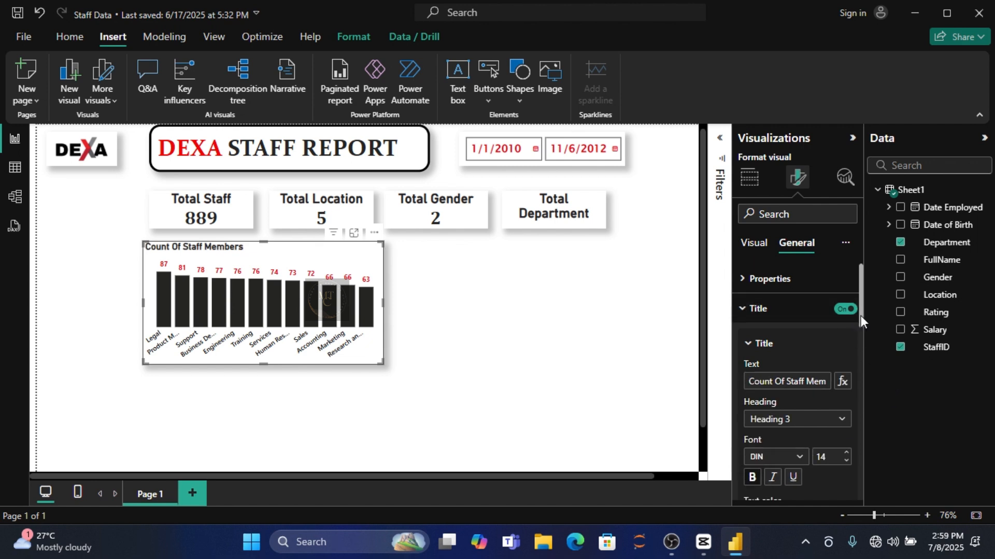
Center the column chart's title horizontally and set its text color to the recently used red
drag(860, 316, 862, 349)
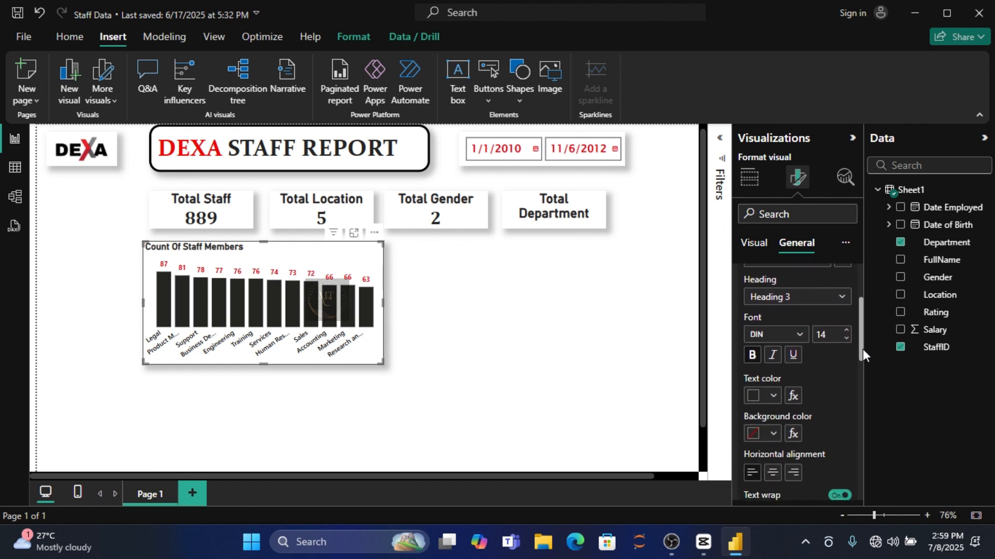
click(772, 469)
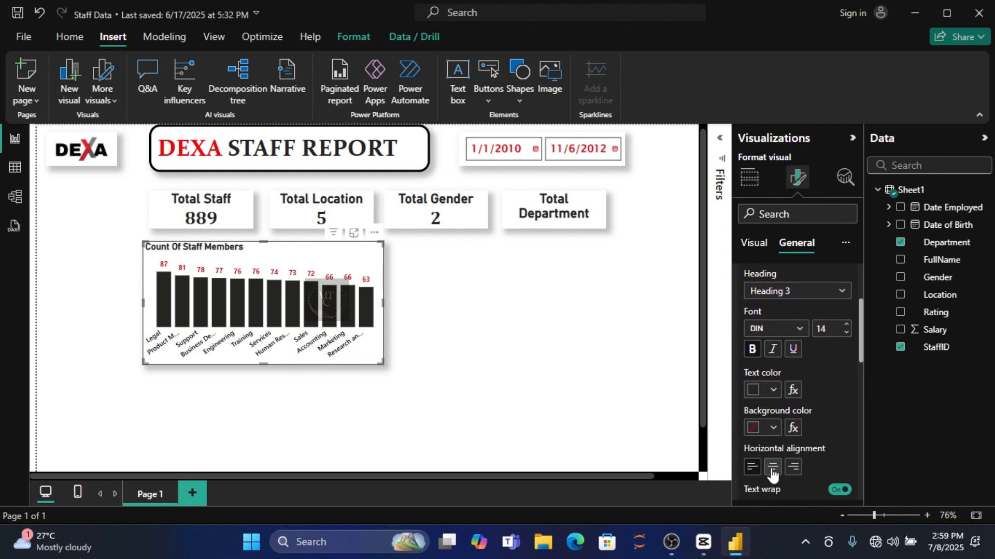
click(771, 390)
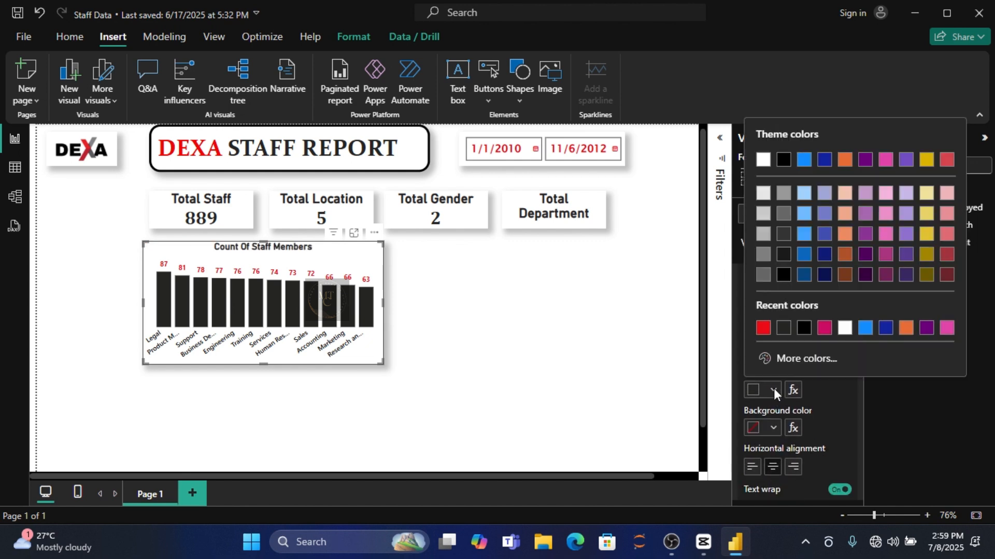
click(763, 331)
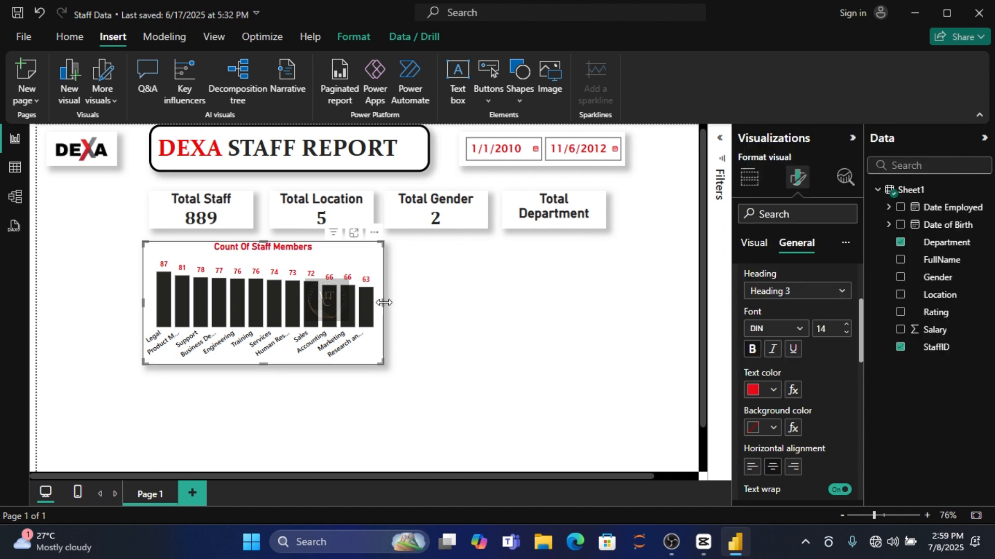
Move the Total Staff, Total Location, Total Gender and Total Department cards up into an evenly spaced row closer to the report header
drag(237, 206, 284, 195)
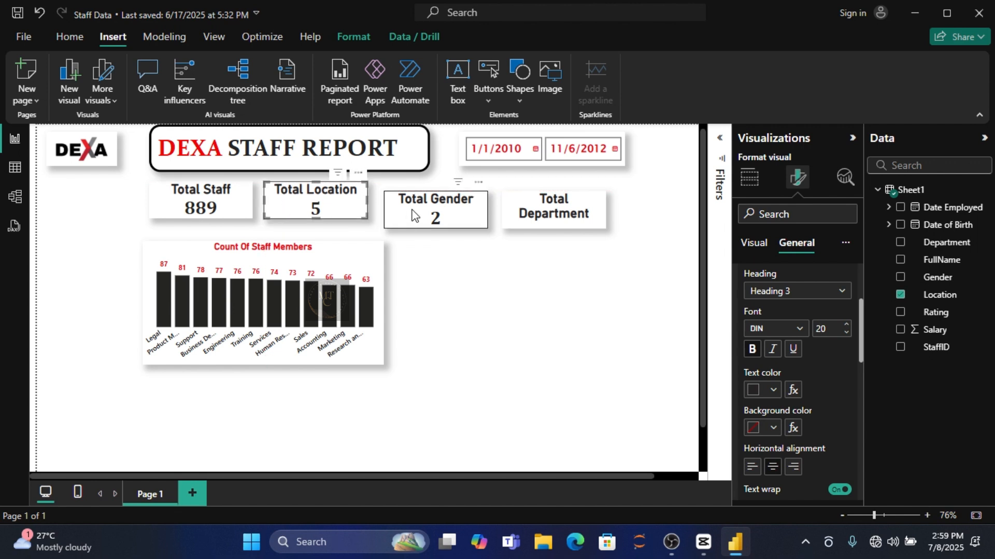
drag(412, 209, 402, 209)
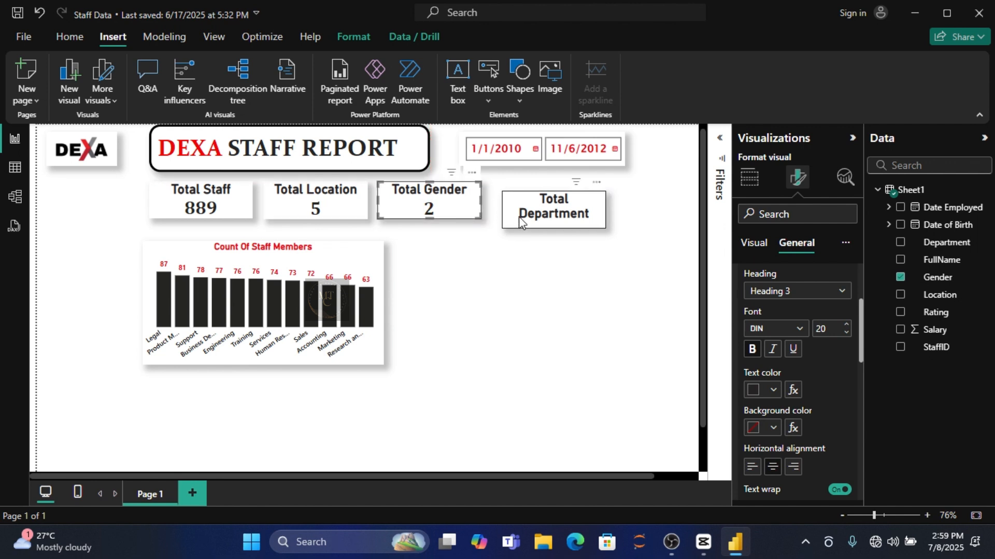
drag(518, 216, 511, 209)
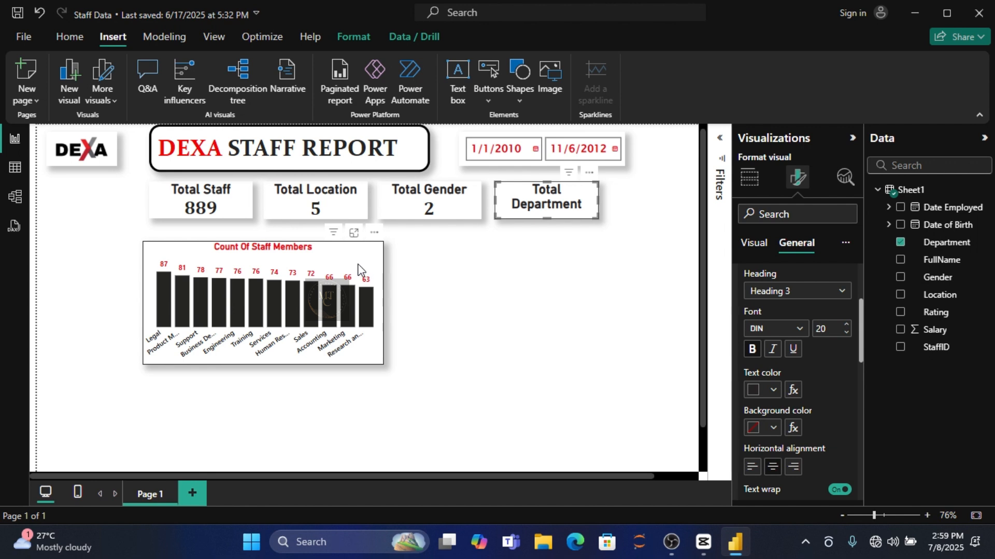
Move the column chart up beneath the cards and enlarge it in width and height
drag(358, 264, 356, 254)
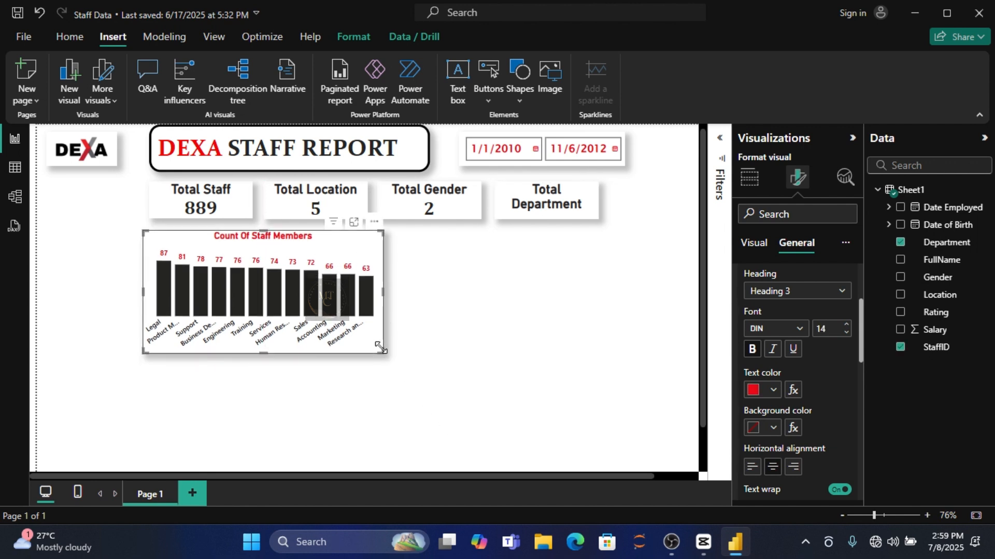
drag(379, 347, 417, 372)
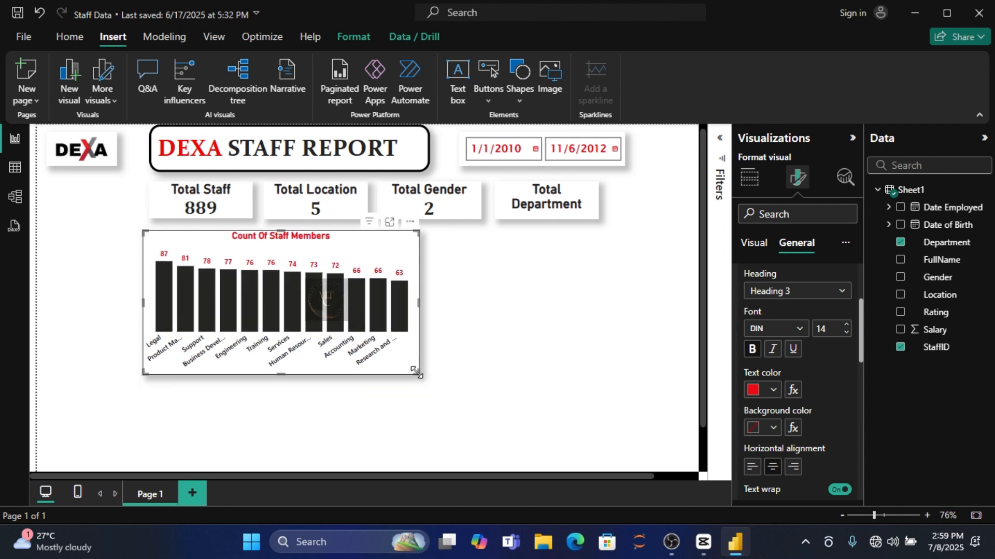
click(537, 402)
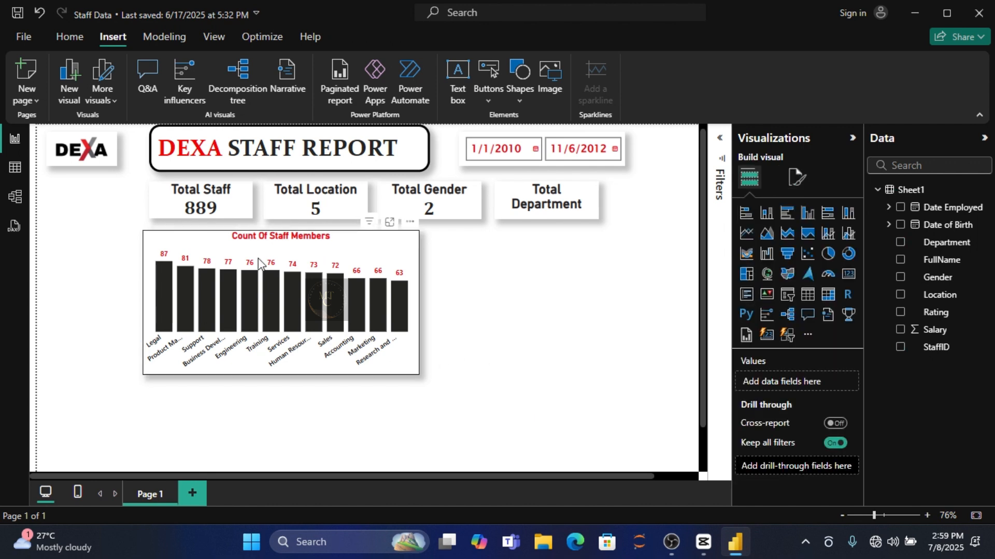
Set the position of the column chart's data labels to Inside base
click(399, 362)
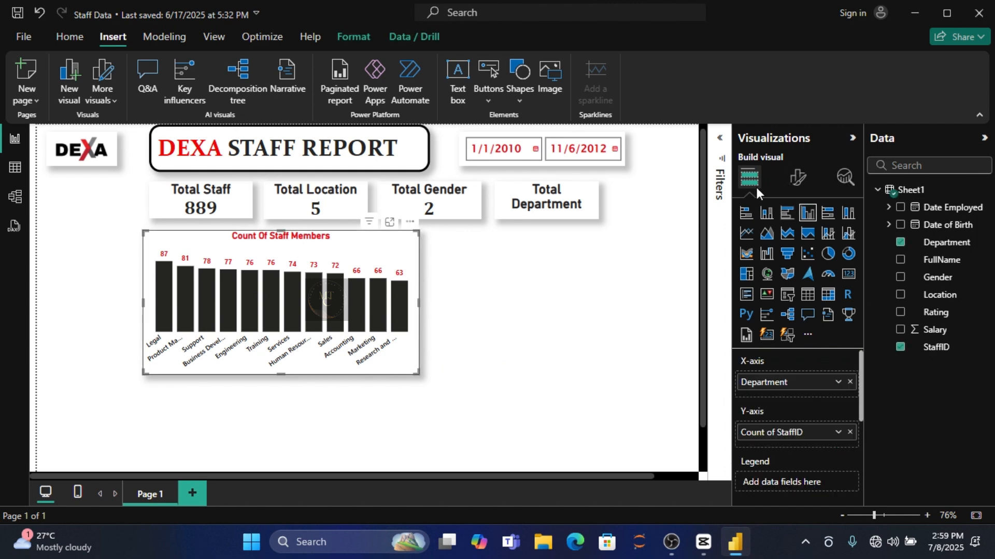
click(798, 181)
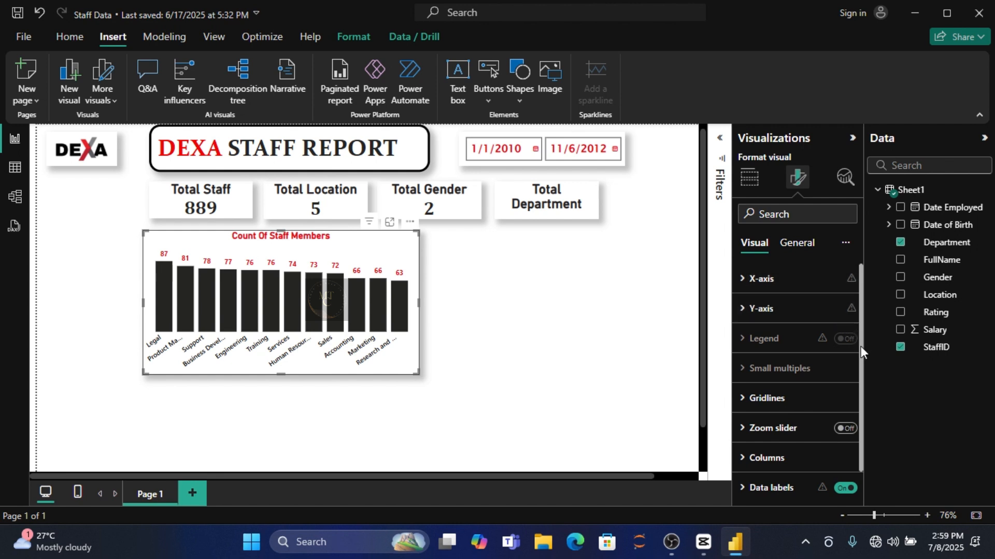
drag(860, 346, 860, 378)
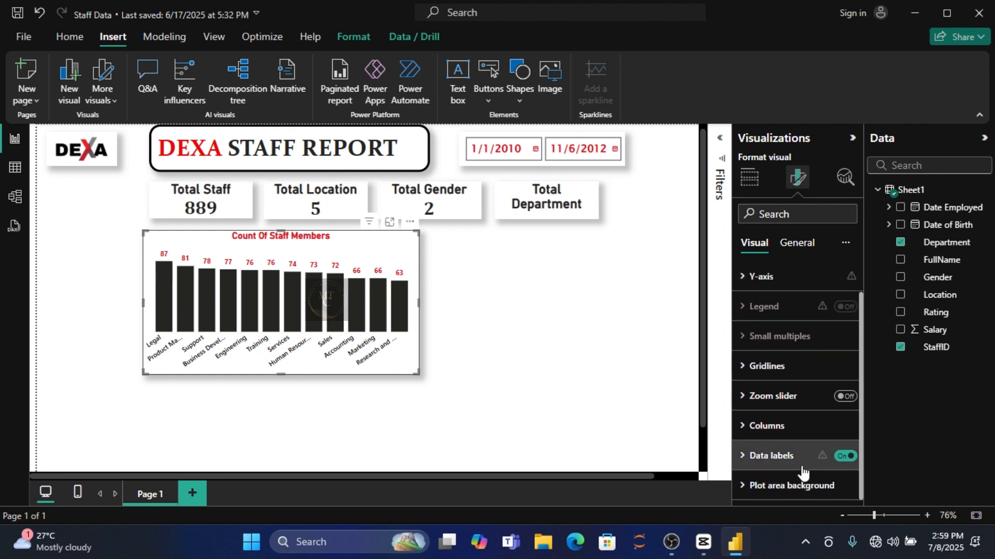
click(780, 461)
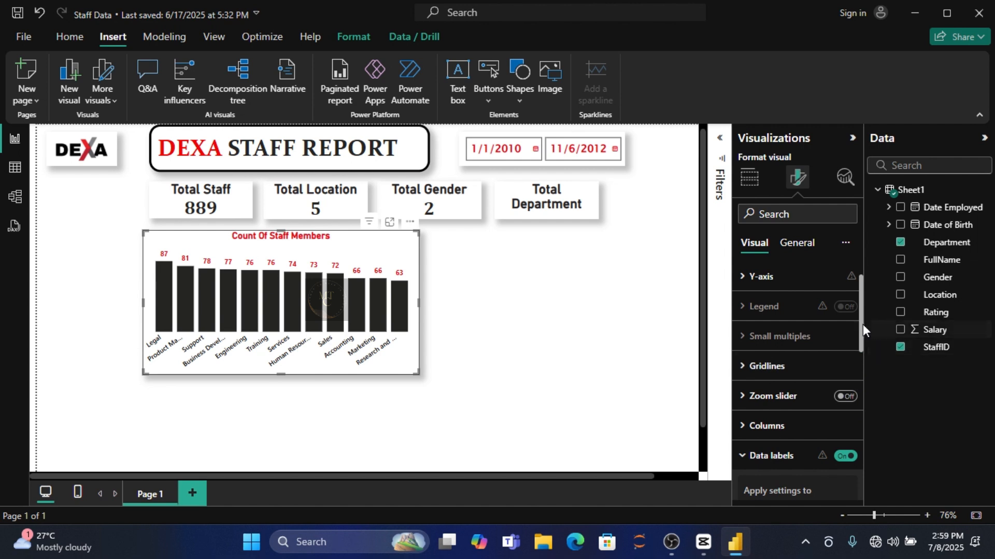
drag(860, 325, 861, 396)
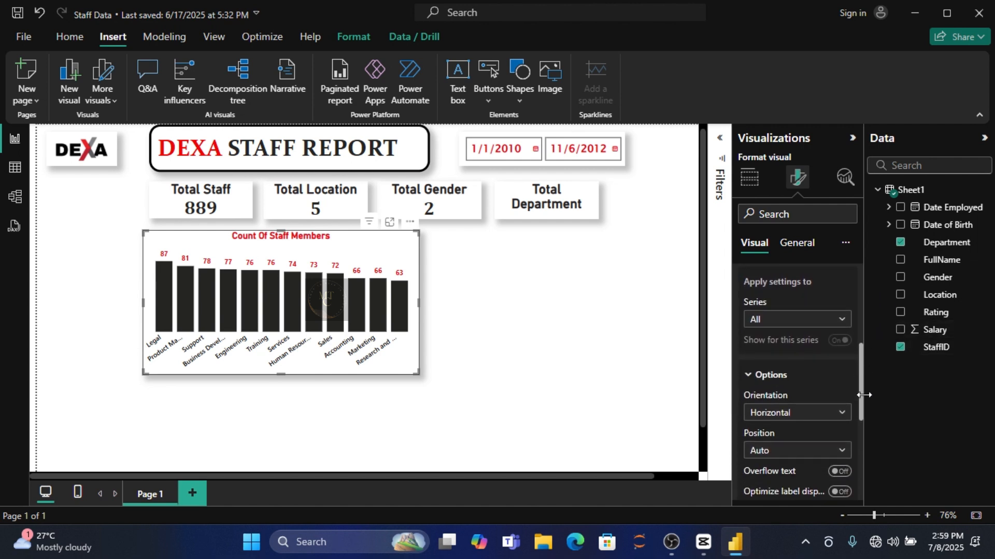
click(843, 456)
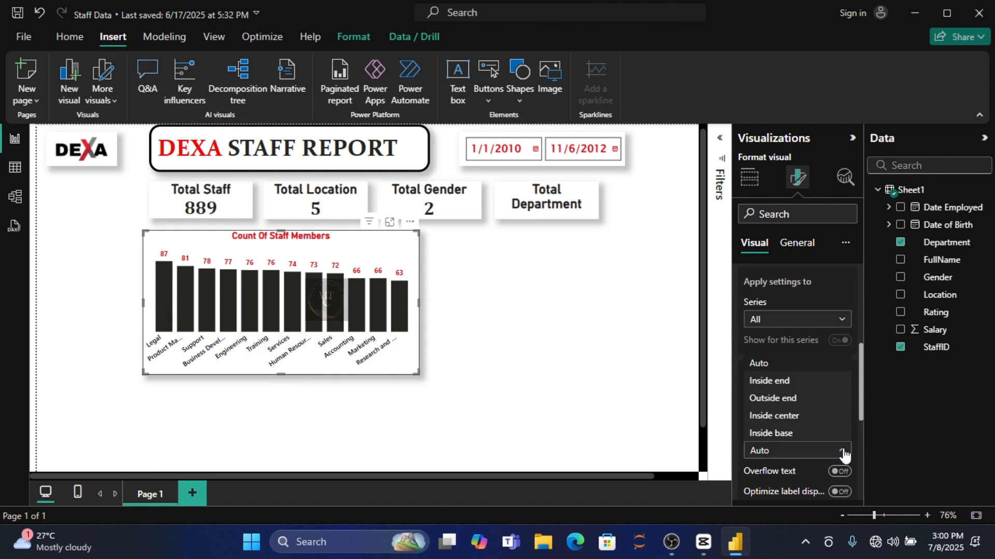
click(788, 435)
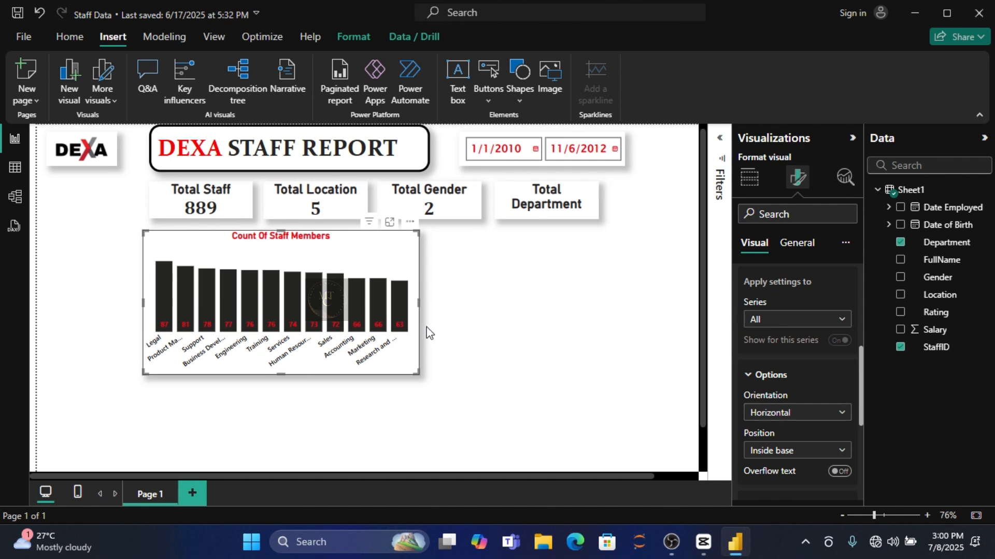
click(487, 346)
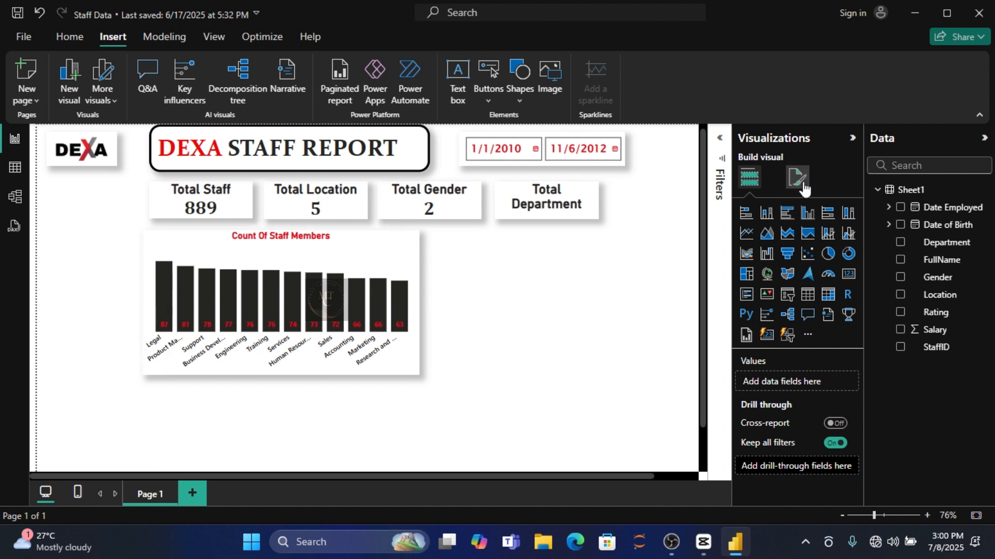
Convert the Count Of Staff Members column chart to a stacked bar chart
click(752, 218)
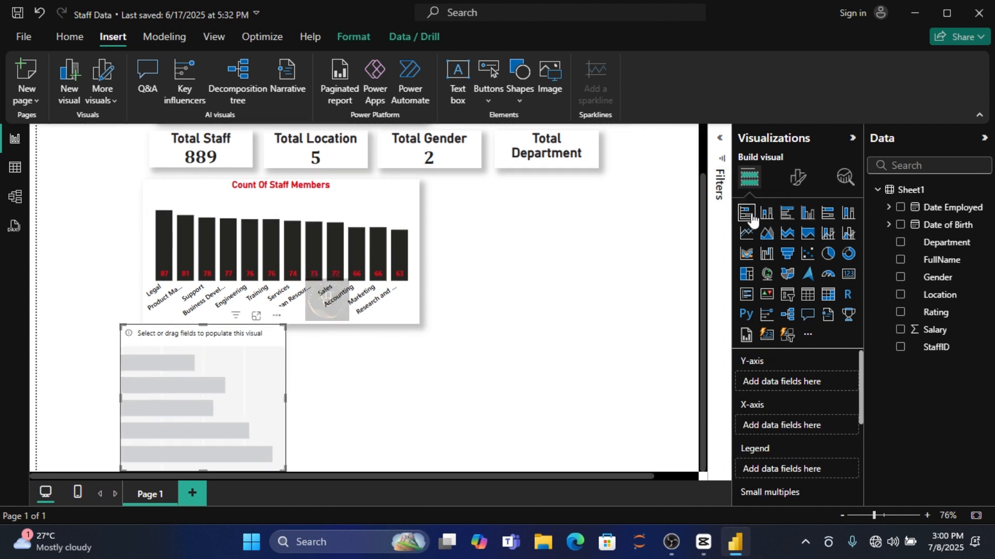
click(385, 206)
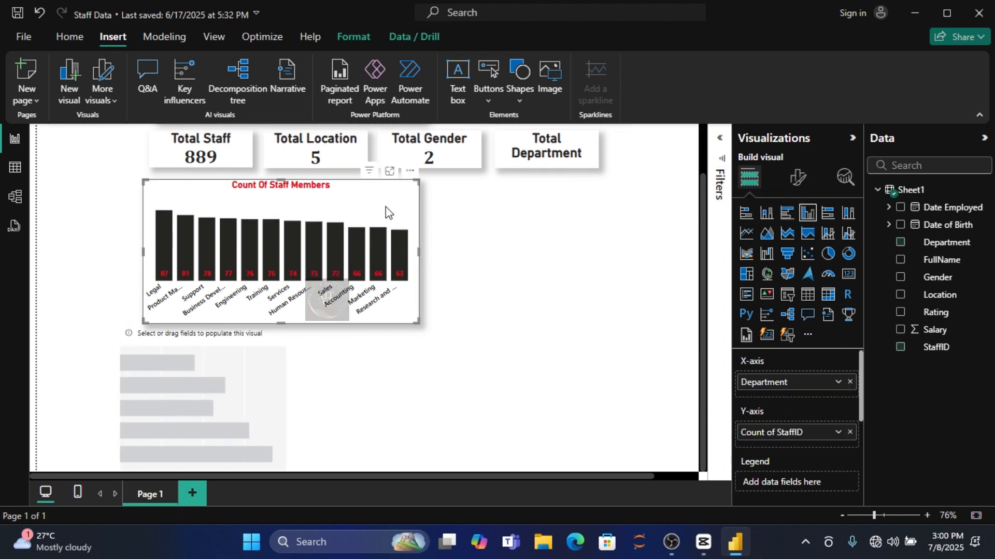
click(746, 213)
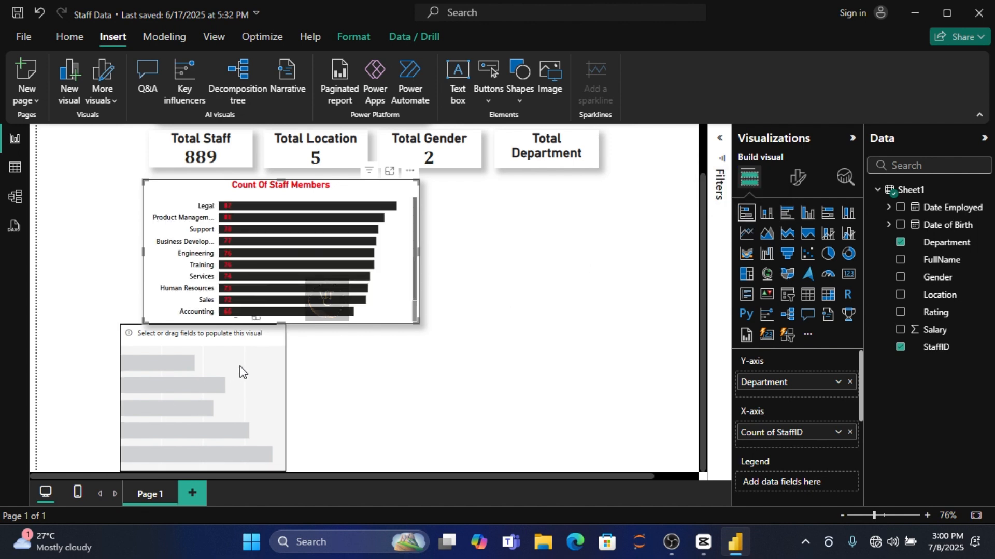
Delete the empty bar chart and increase the height of the Count Of Staff Members chart to fit all department bars
click(254, 356)
key(Delete)
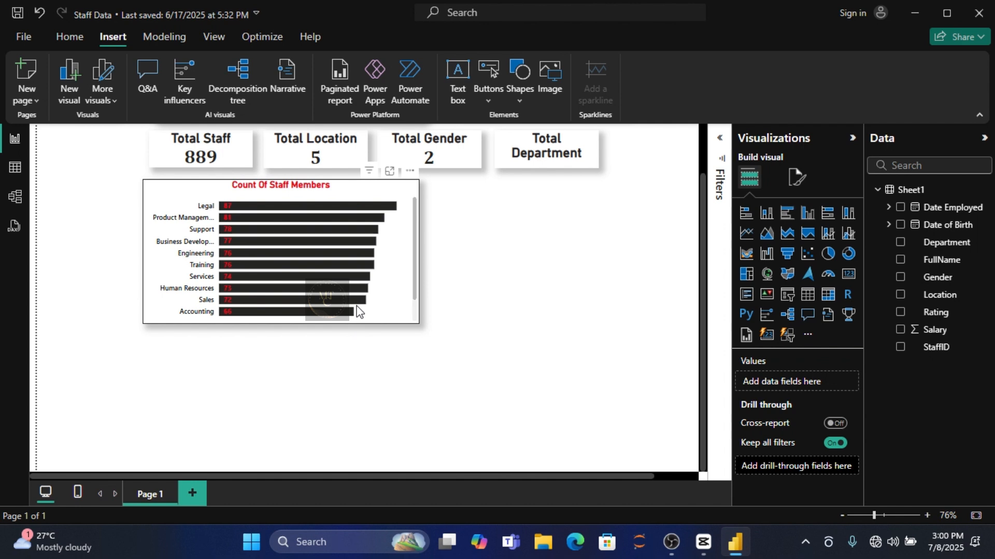
click(284, 320)
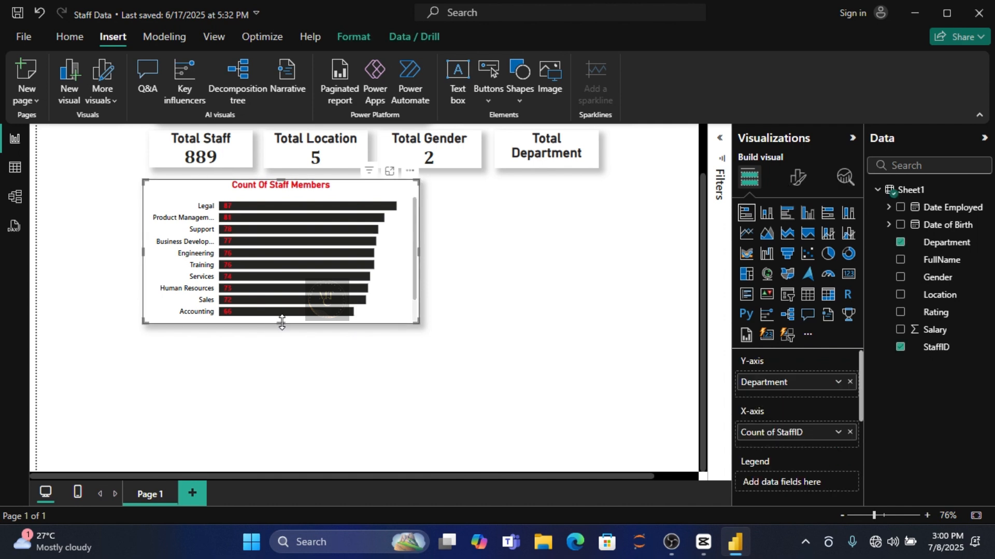
drag(282, 323, 283, 372)
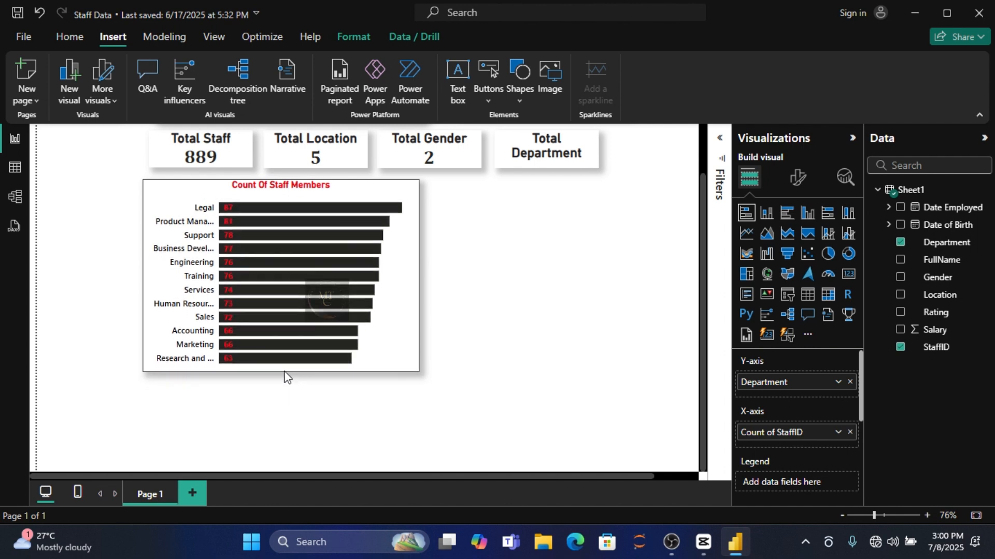
drag(284, 377, 282, 359)
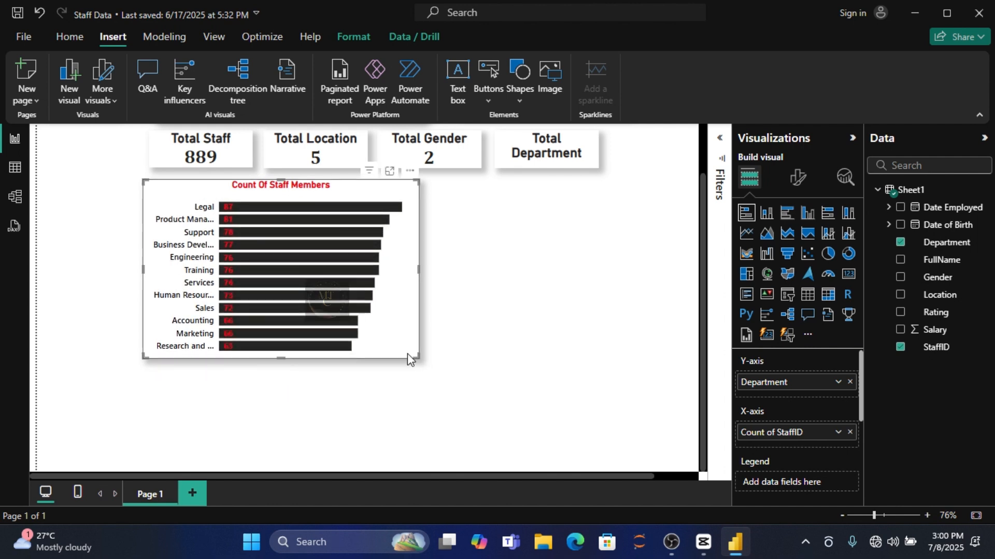
click(475, 381)
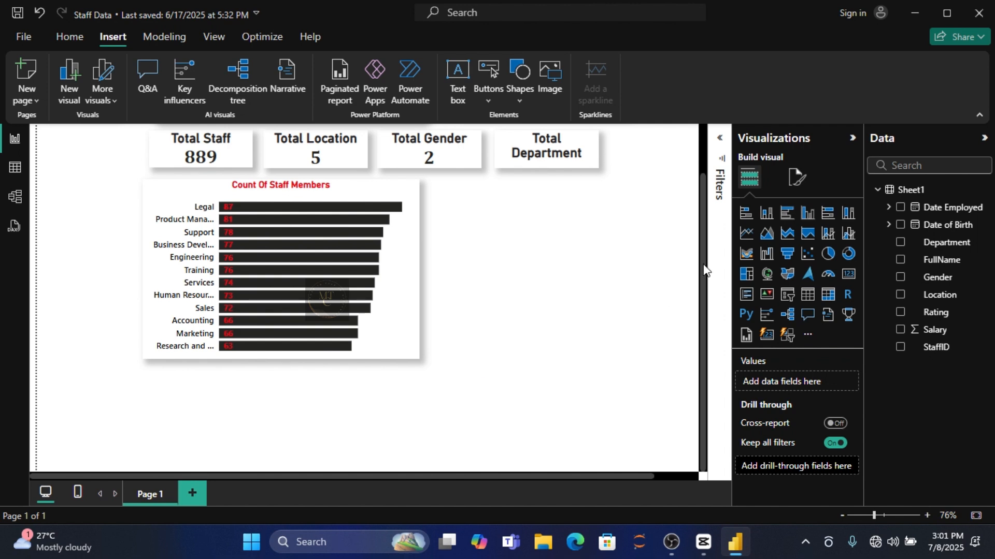
Add a pie chart to the report and place it at the page's left edge, below the Count Of Staff Members chart
click(829, 256)
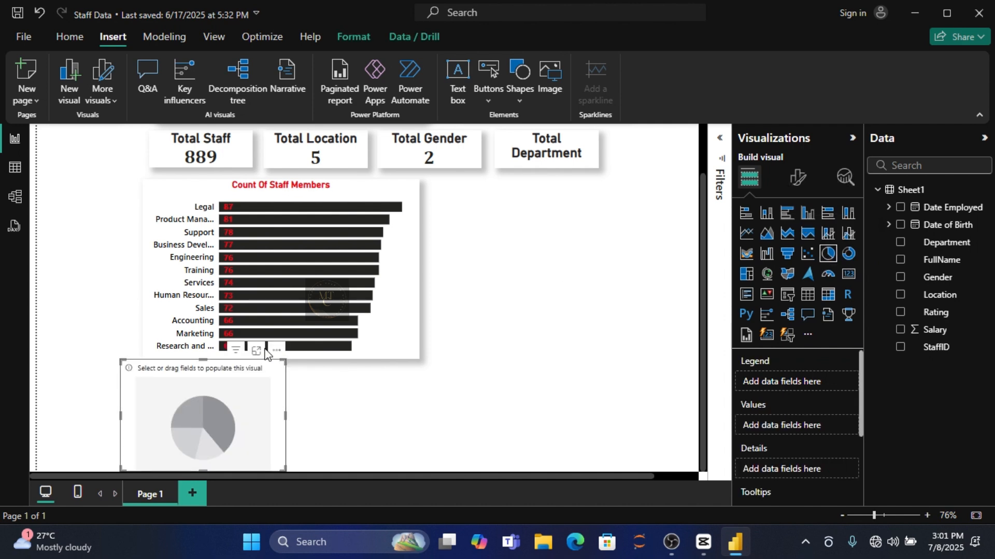
drag(216, 390, 238, 428)
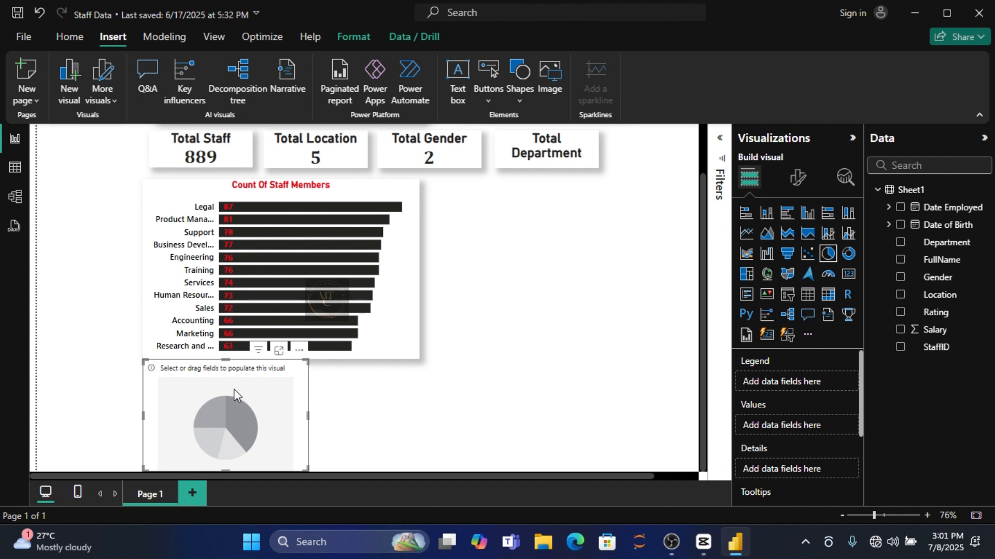
drag(233, 384, 122, 398)
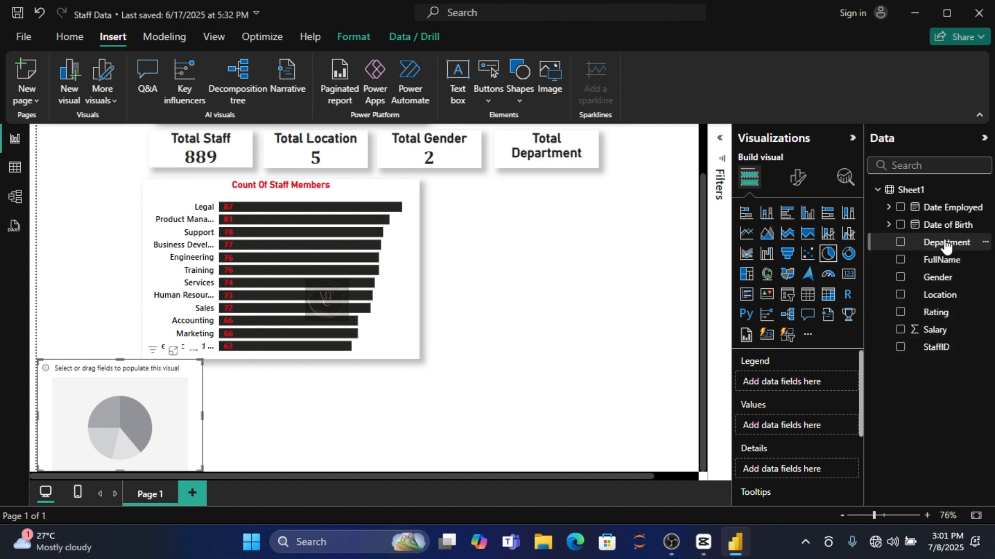
Try the pie chart with Department as its details and the count of StaffID as its values, and remove the StaffID count
drag(946, 247, 806, 471)
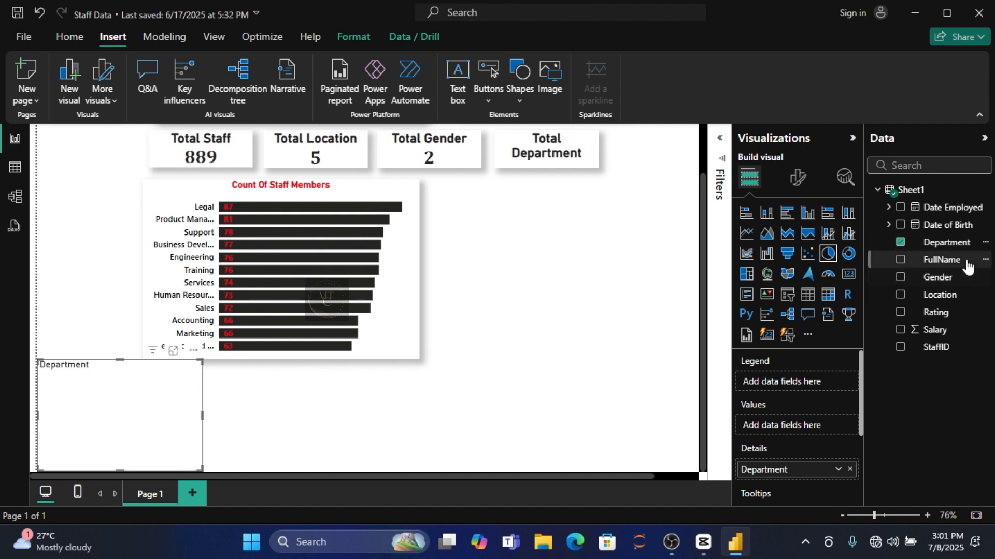
drag(941, 350, 804, 426)
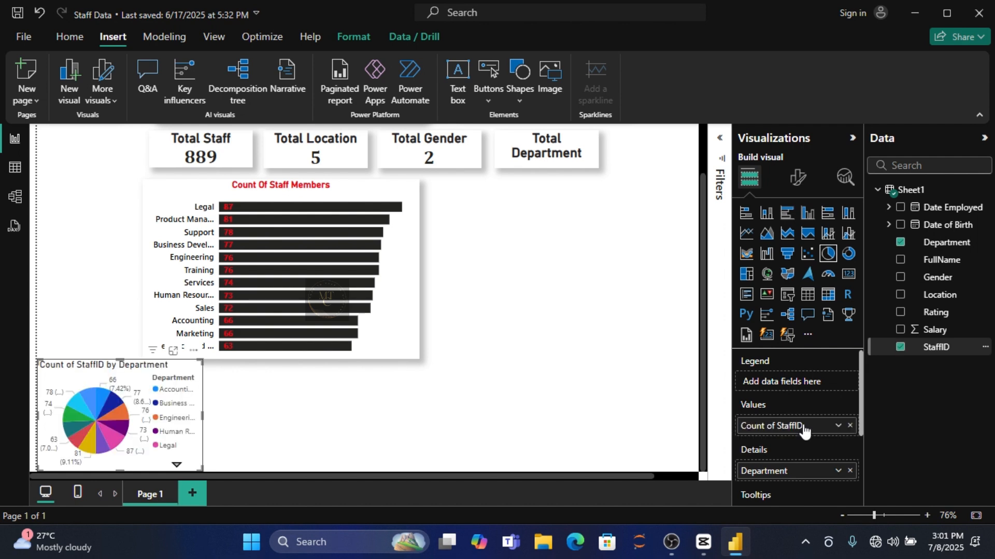
click(850, 426)
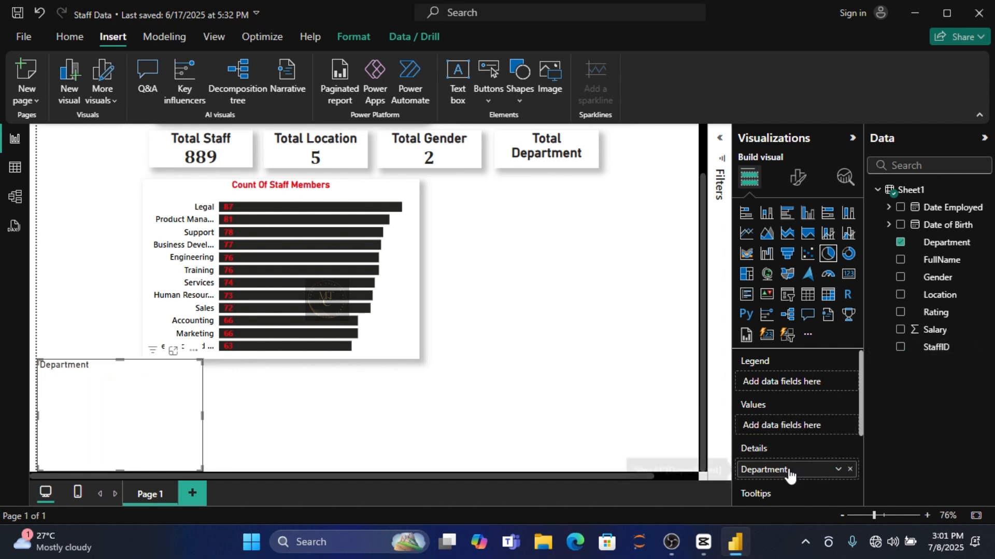
Try the distinct count of Department as the pie chart's values with StaffID as its details, and remove StaffID
drag(788, 471, 793, 428)
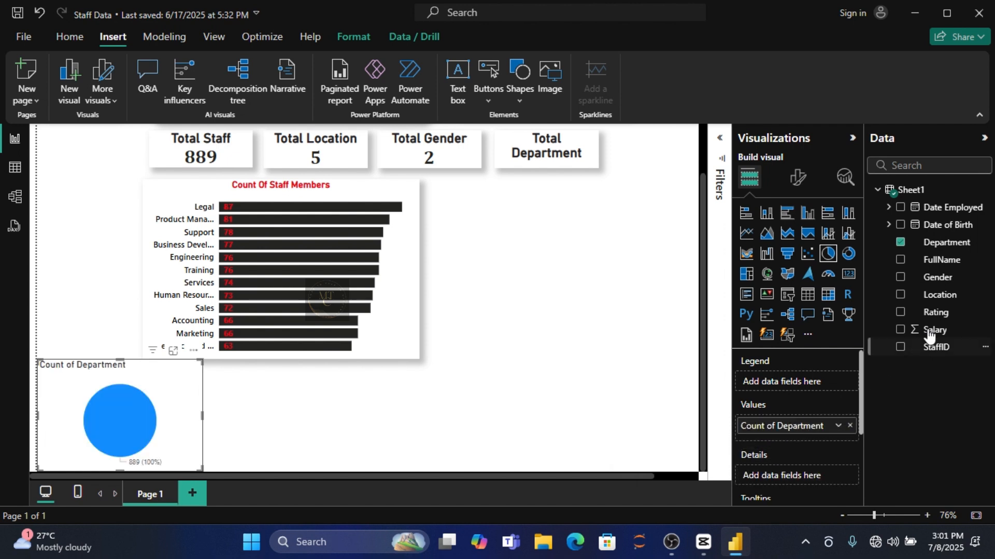
drag(944, 351, 800, 475)
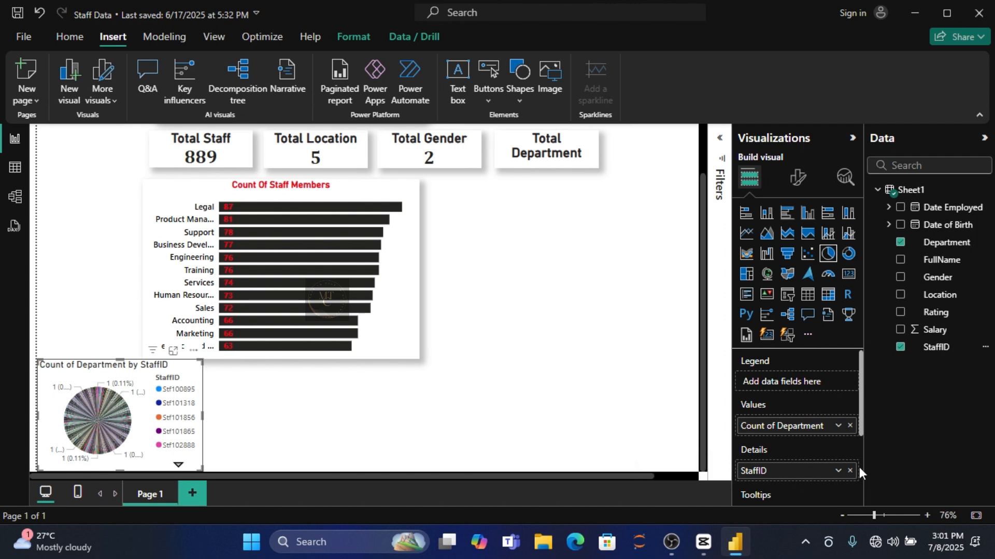
click(837, 428)
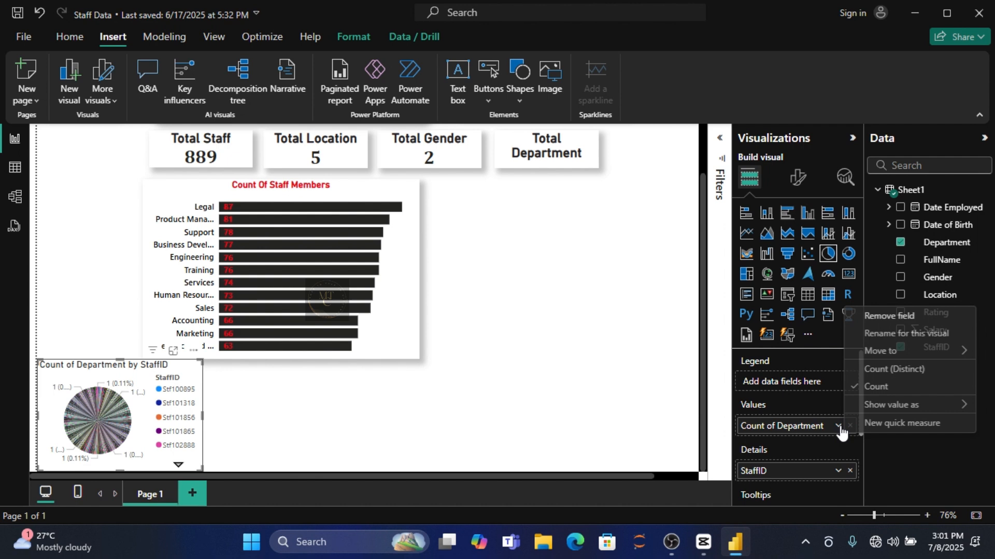
click(875, 373)
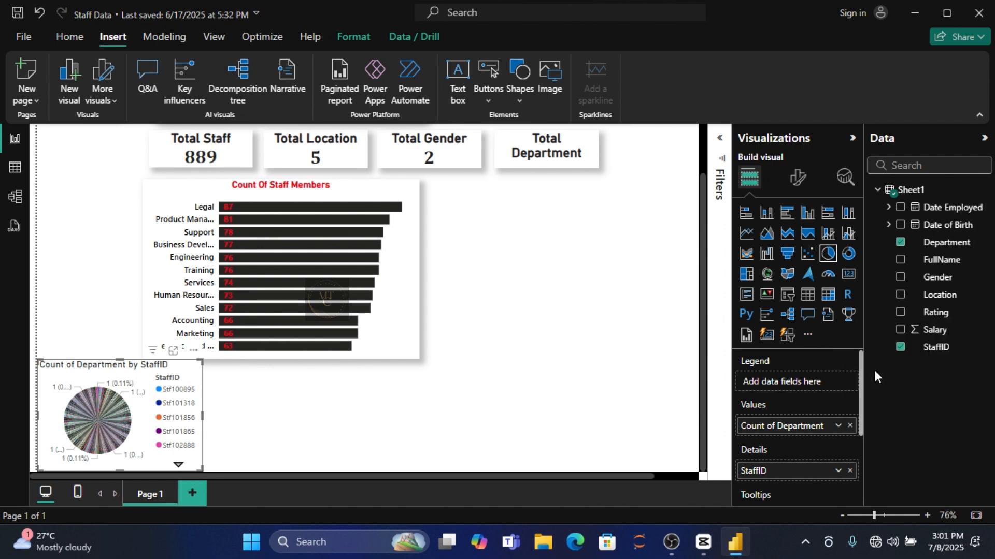
click(849, 471)
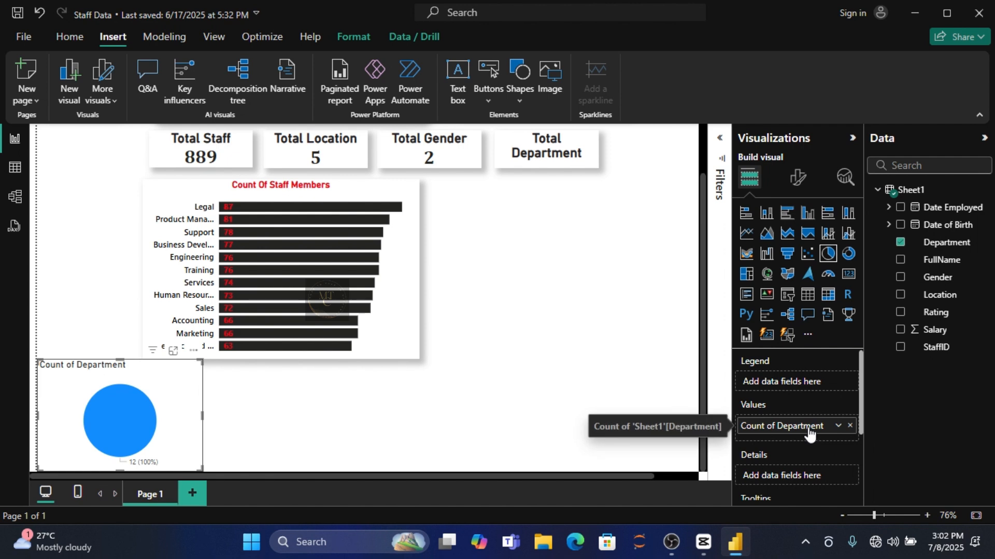
Try Department as the pie chart's details with the count of Gender as its values, and remove the Gender count
drag(810, 433, 806, 481)
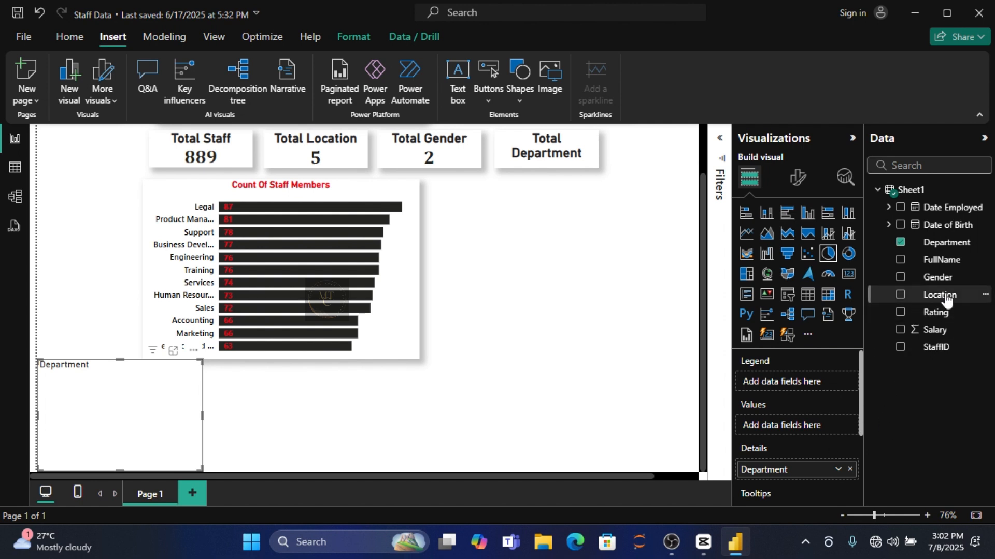
drag(940, 277, 811, 425)
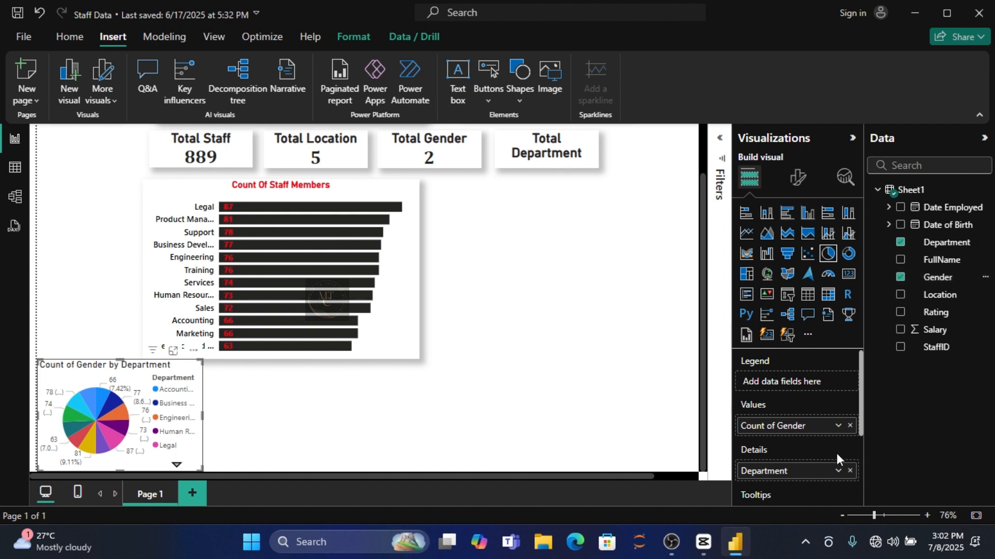
click(849, 426)
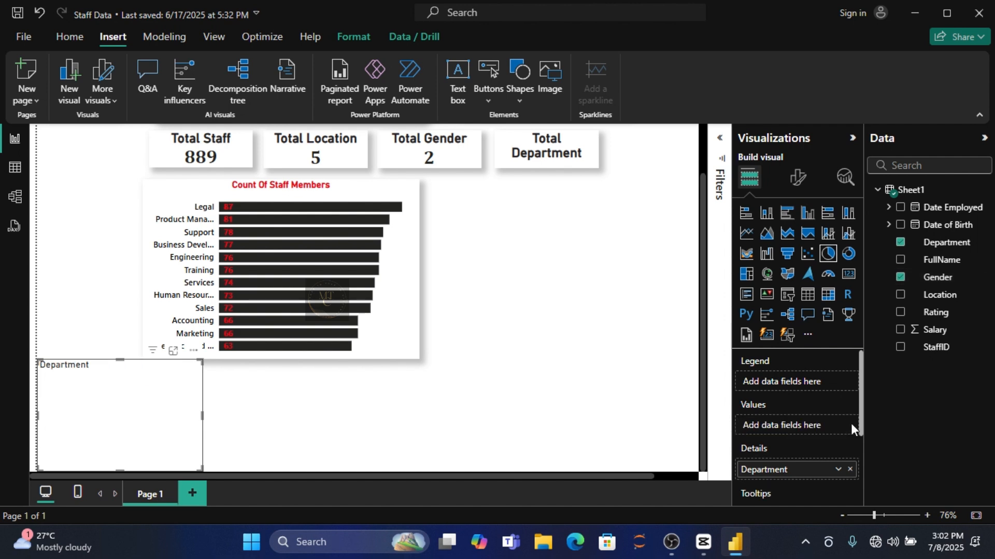
Move Department to the pie chart's values as a count and use Gender as its details
drag(801, 473, 803, 438)
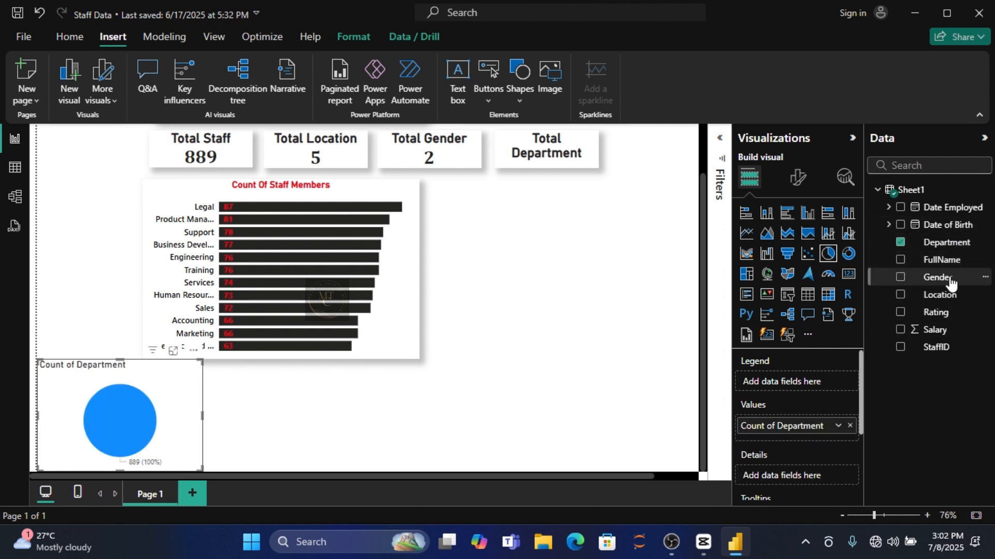
drag(949, 280, 815, 478)
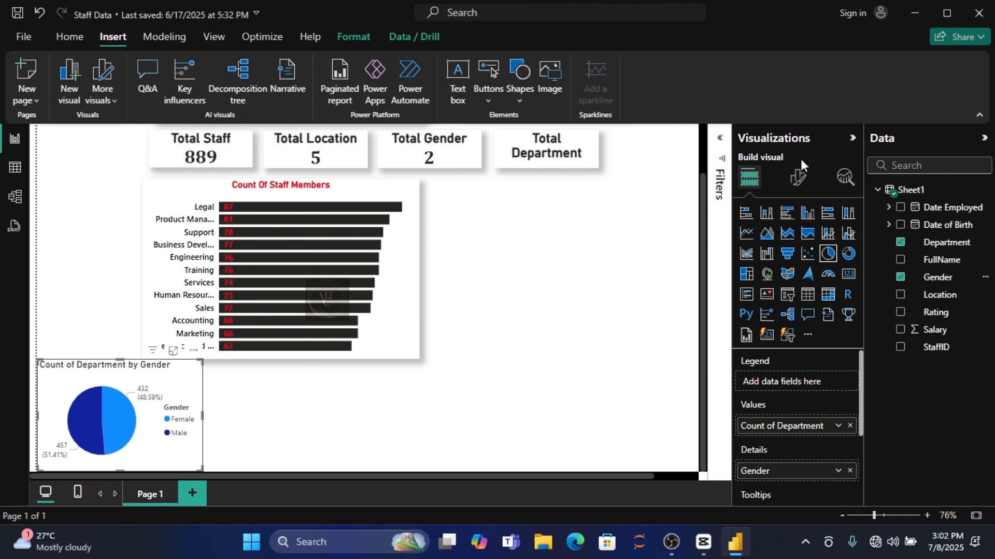
Set the pie chart's slice colors to gray for Female and red for Male
click(799, 177)
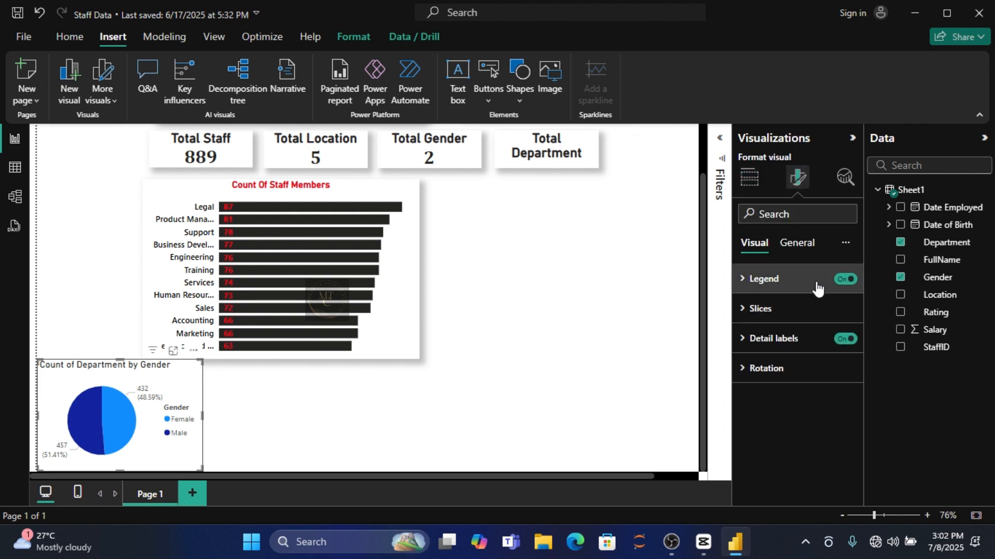
click(782, 316)
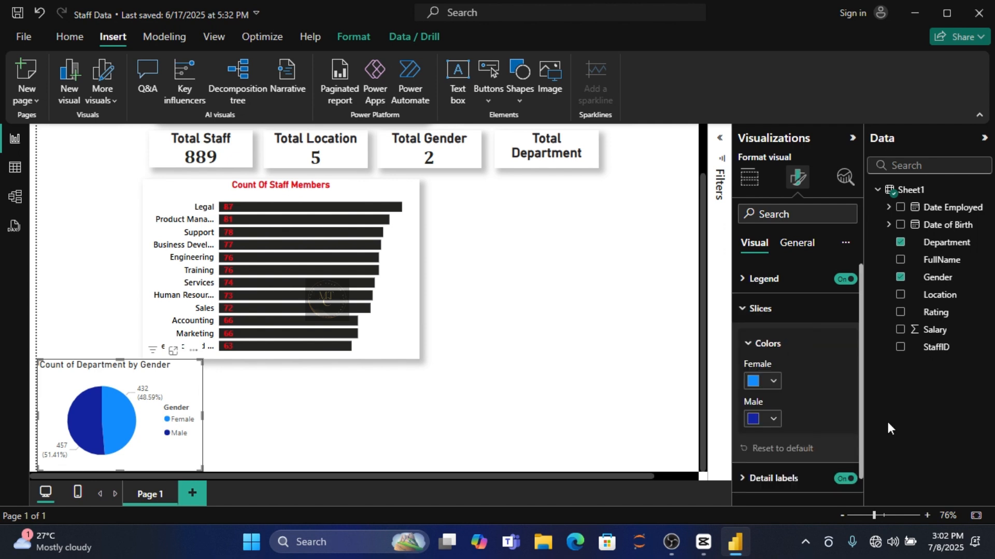
click(772, 382)
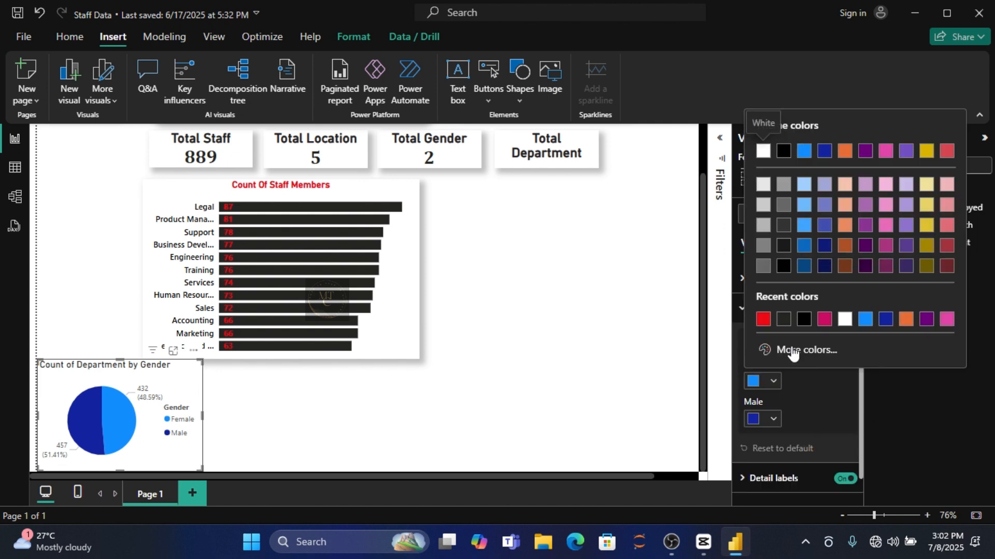
click(784, 321)
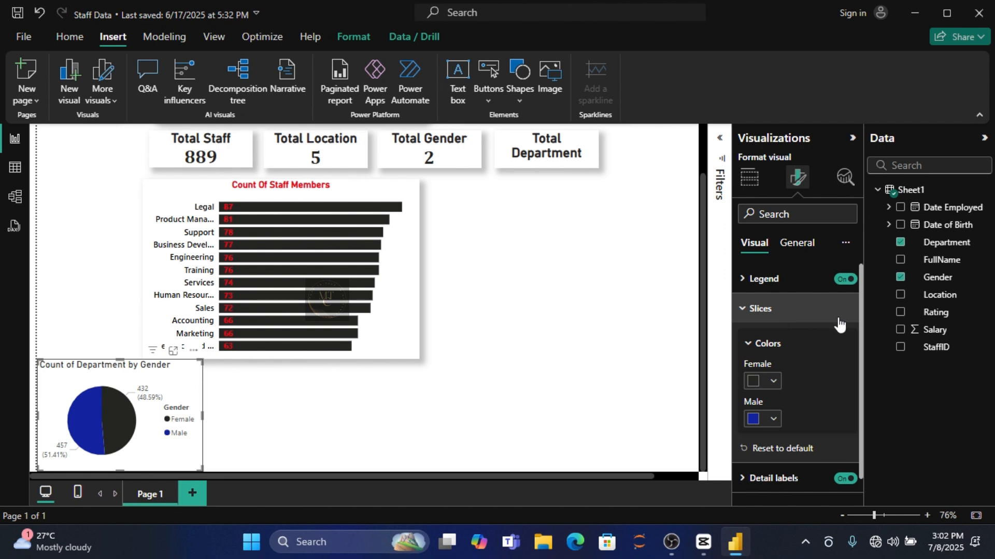
click(774, 419)
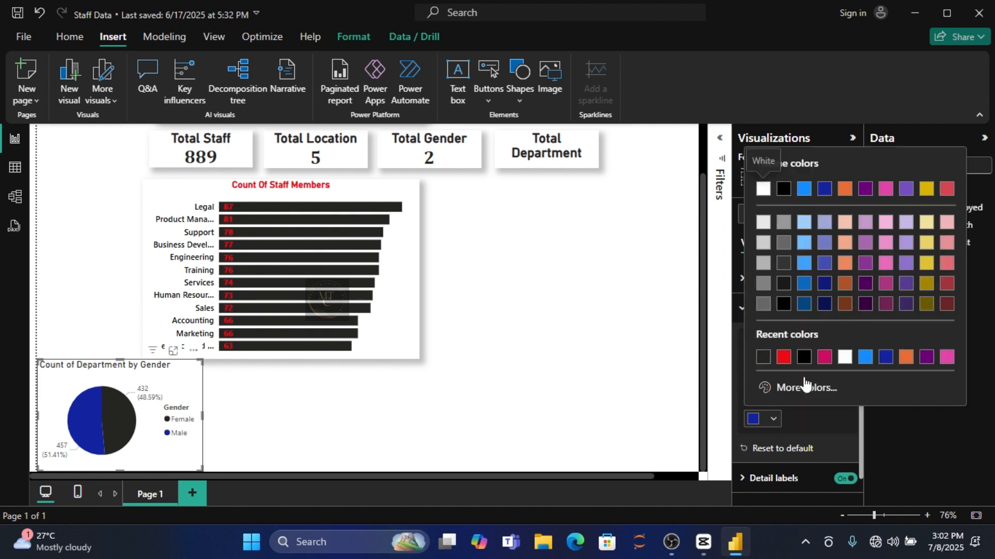
click(844, 358)
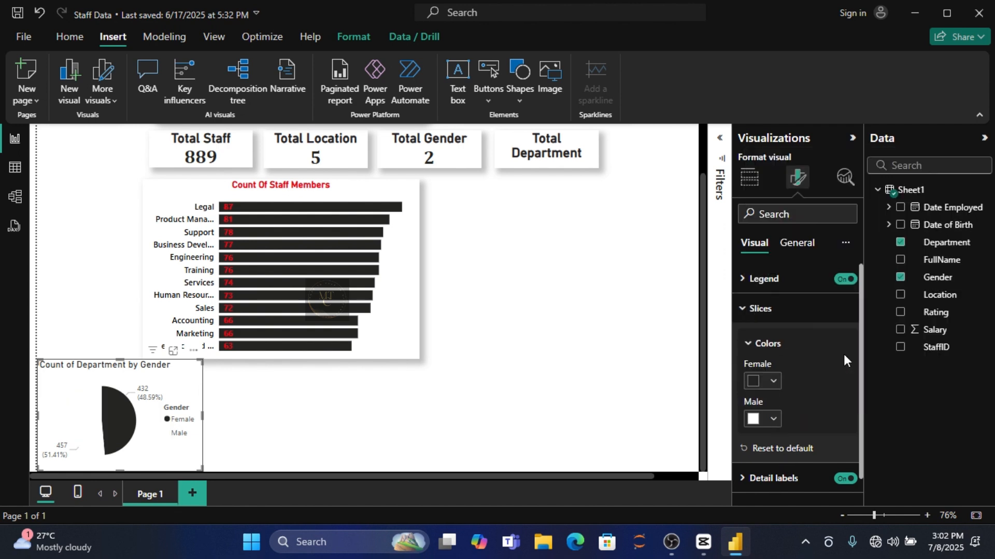
click(772, 419)
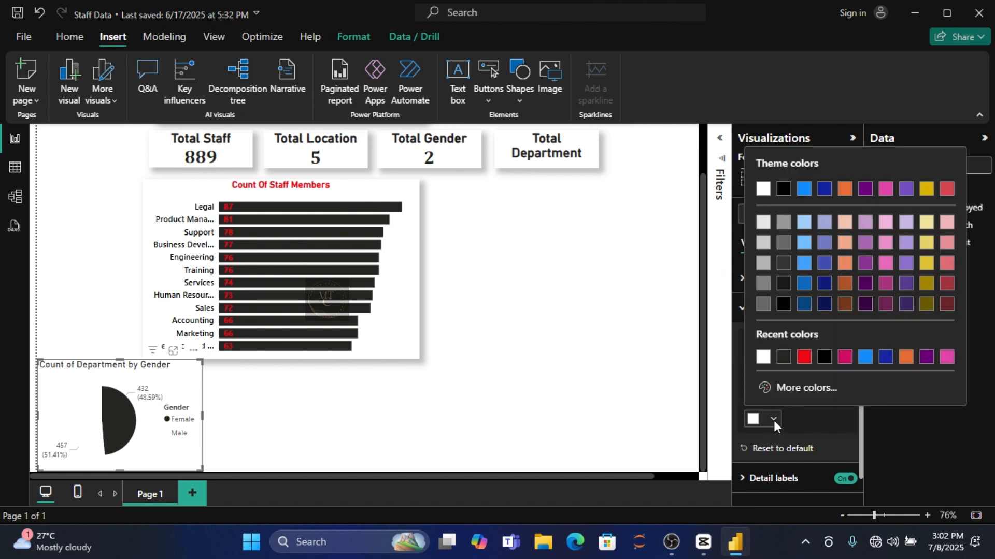
click(804, 357)
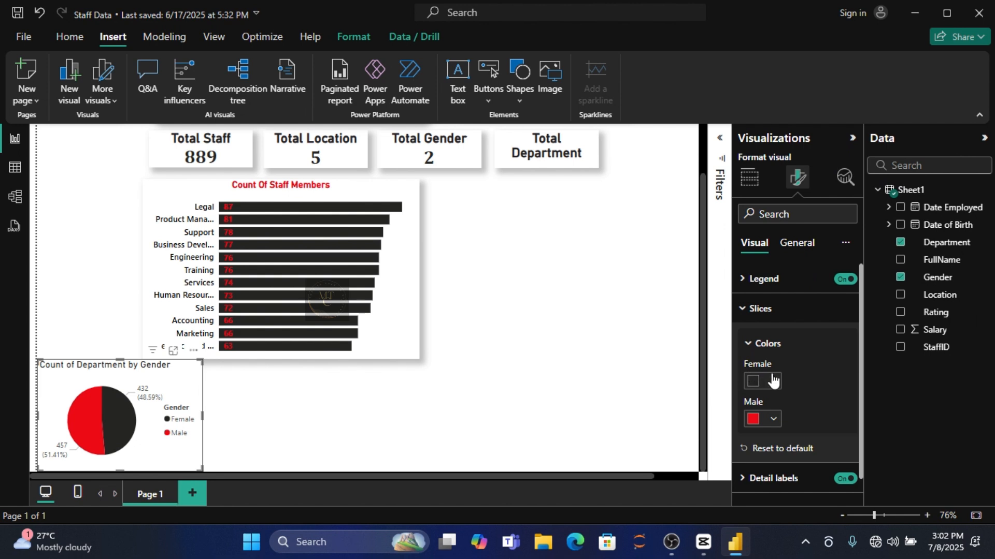
click(774, 382)
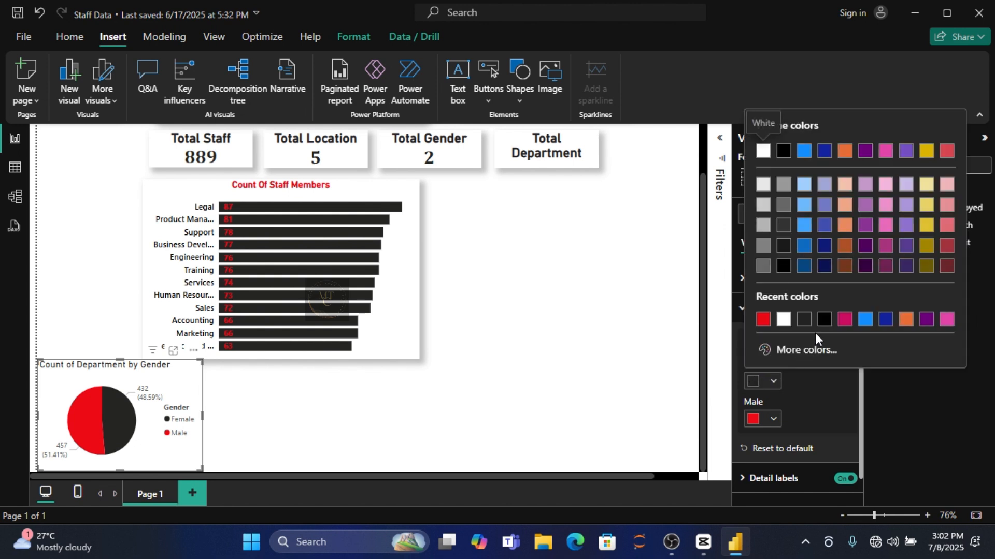
click(764, 266)
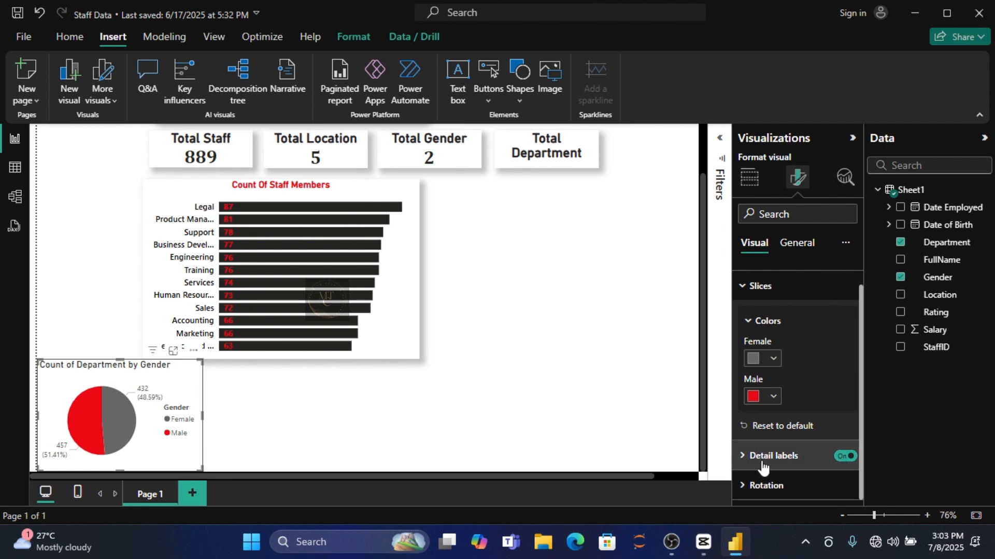
Place the pie chart's detail labels inside the slices and set their contents to Data value
click(845, 457)
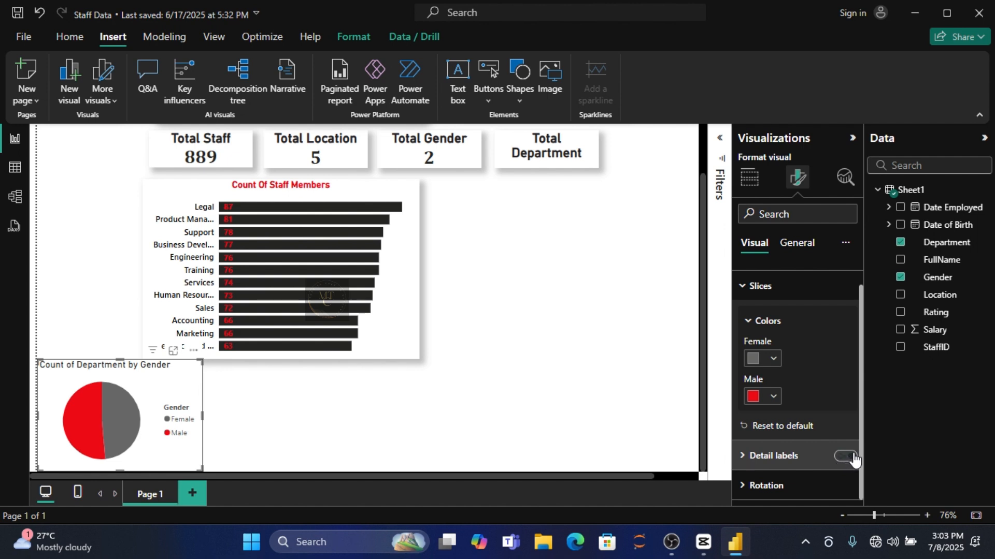
click(843, 457)
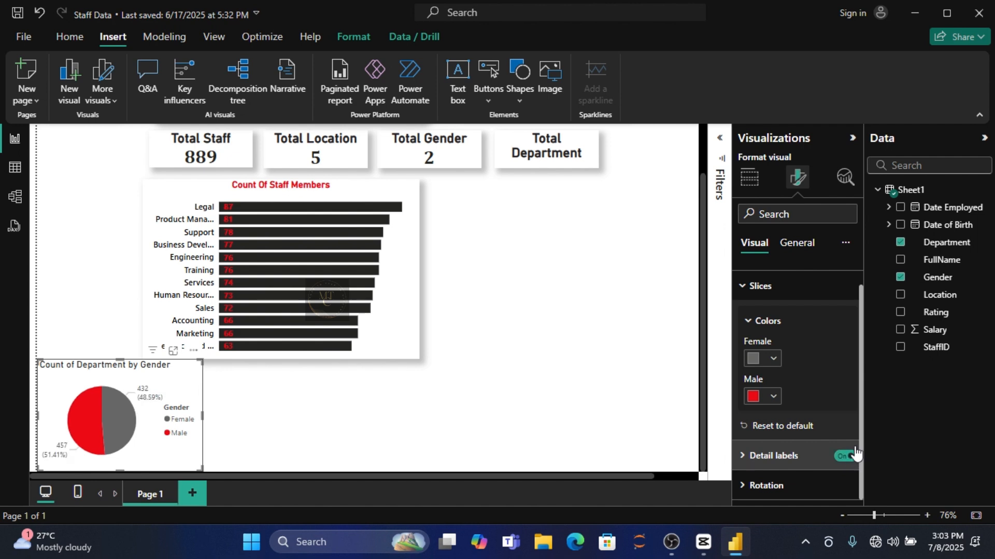
click(752, 466)
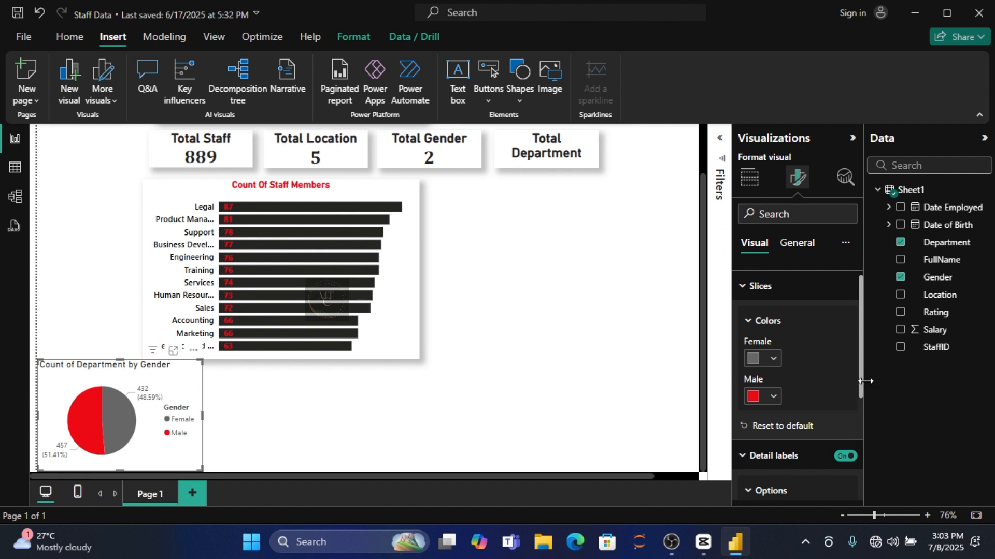
drag(860, 381, 863, 441)
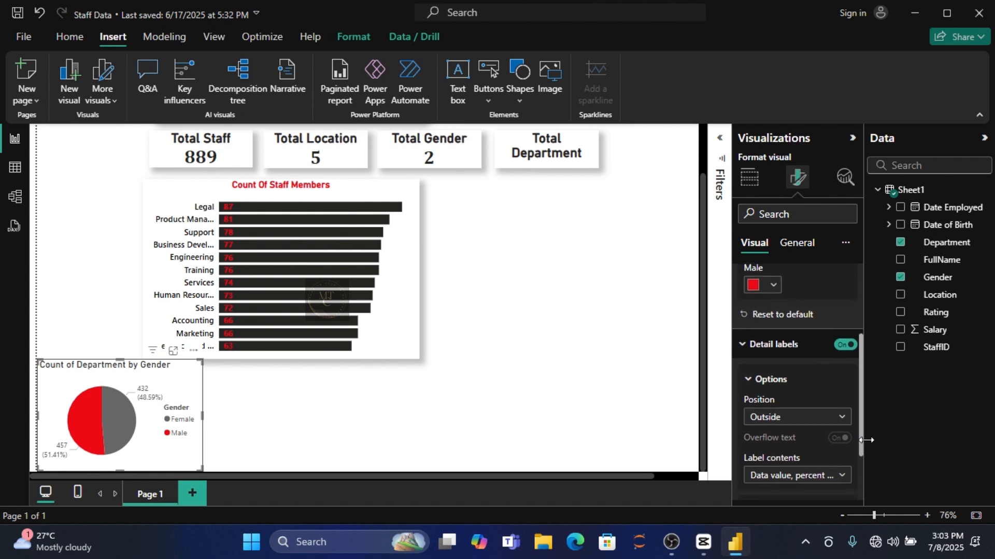
click(842, 419)
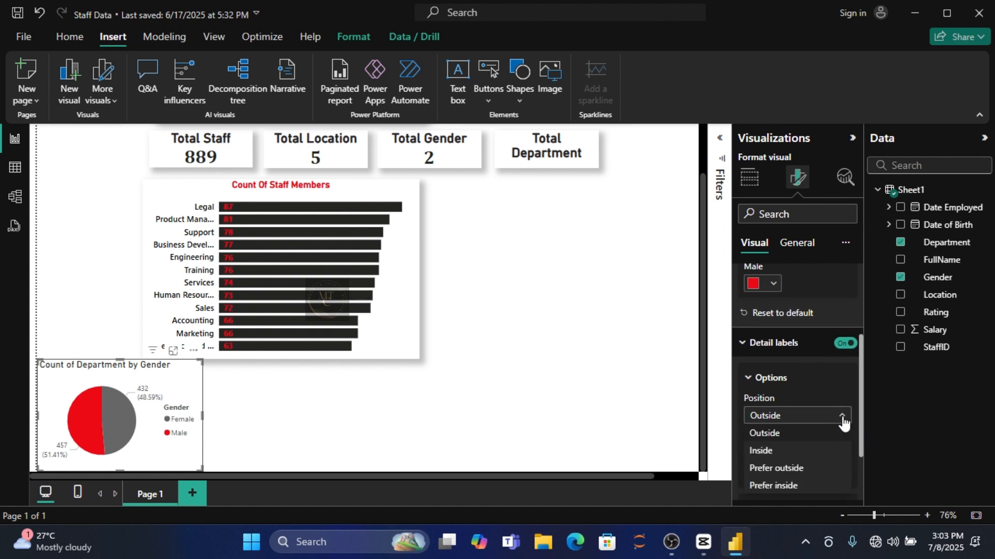
click(788, 451)
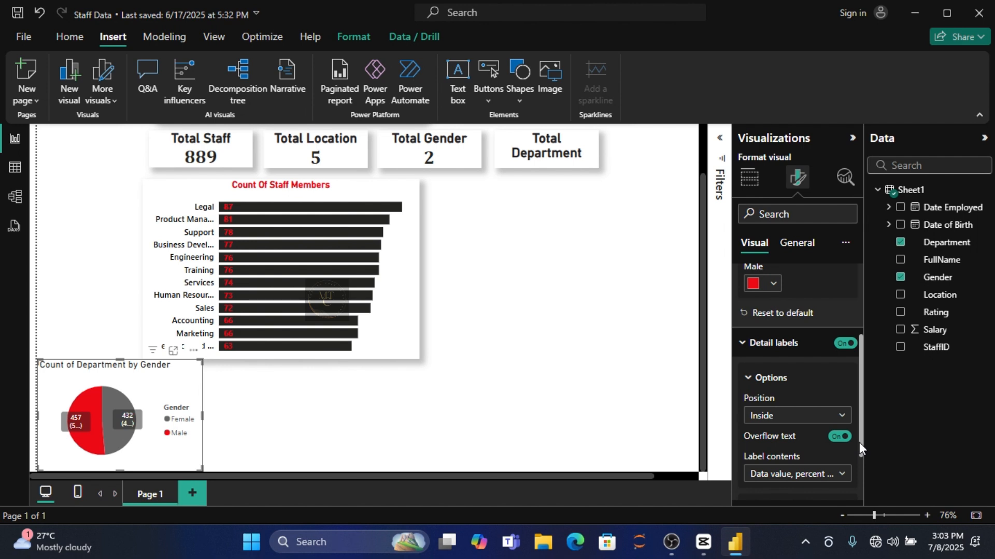
click(843, 474)
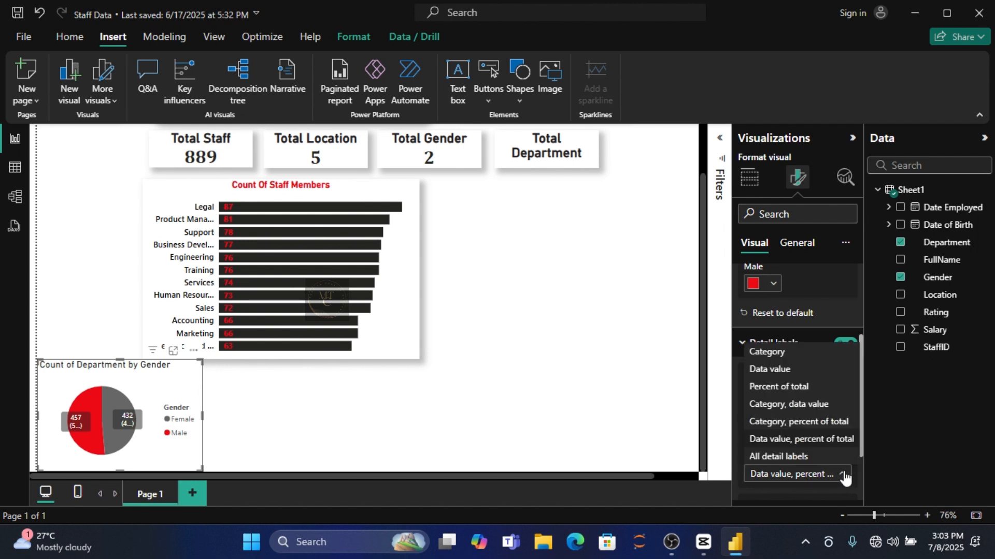
click(781, 374)
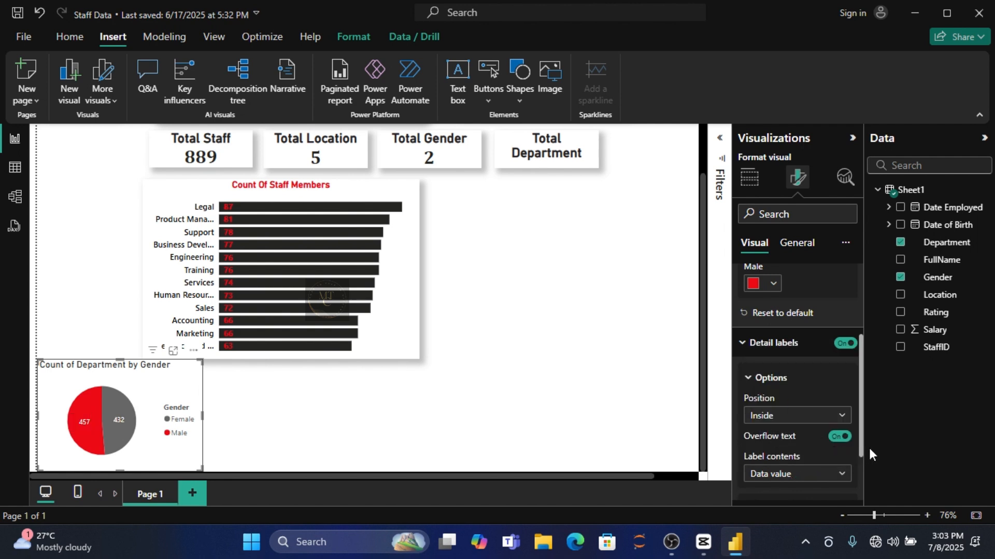
Format the pie chart's detail label values in bold Tahoma at size 12
drag(859, 449, 861, 484)
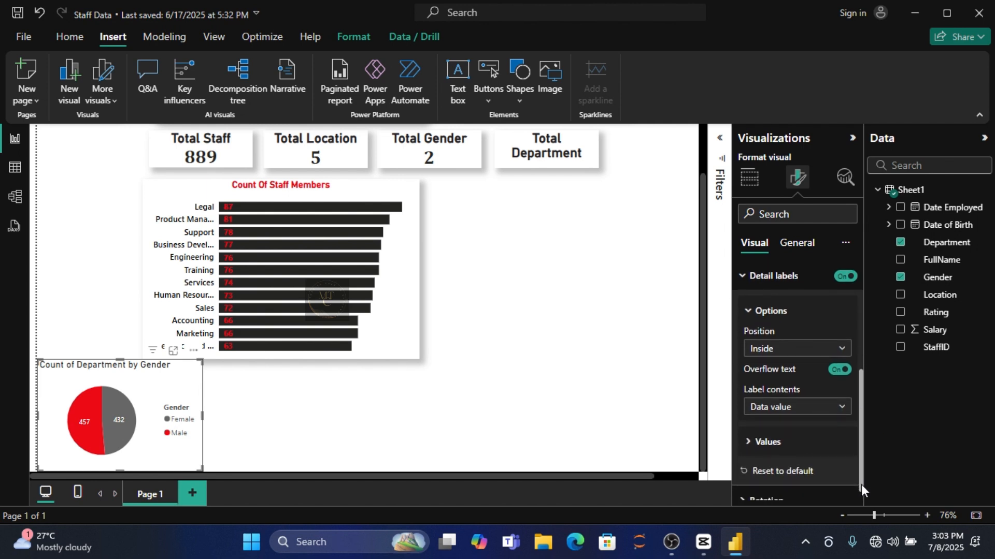
click(762, 443)
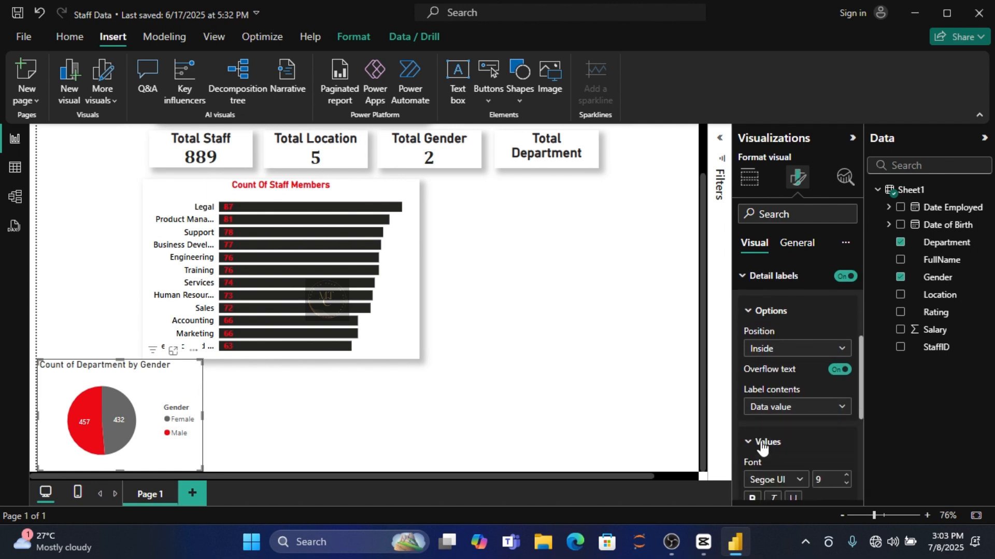
click(846, 477)
drag(861, 402, 862, 440)
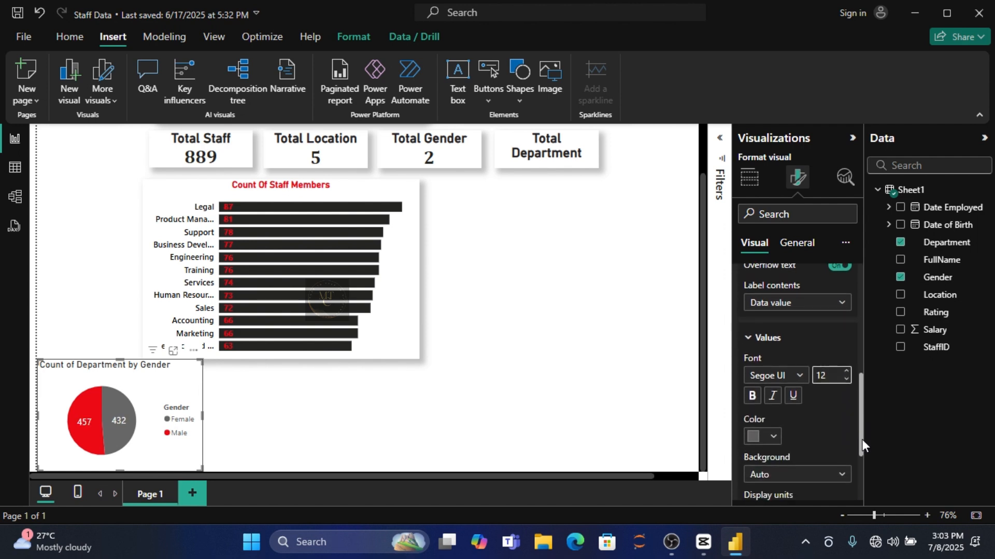
click(752, 396)
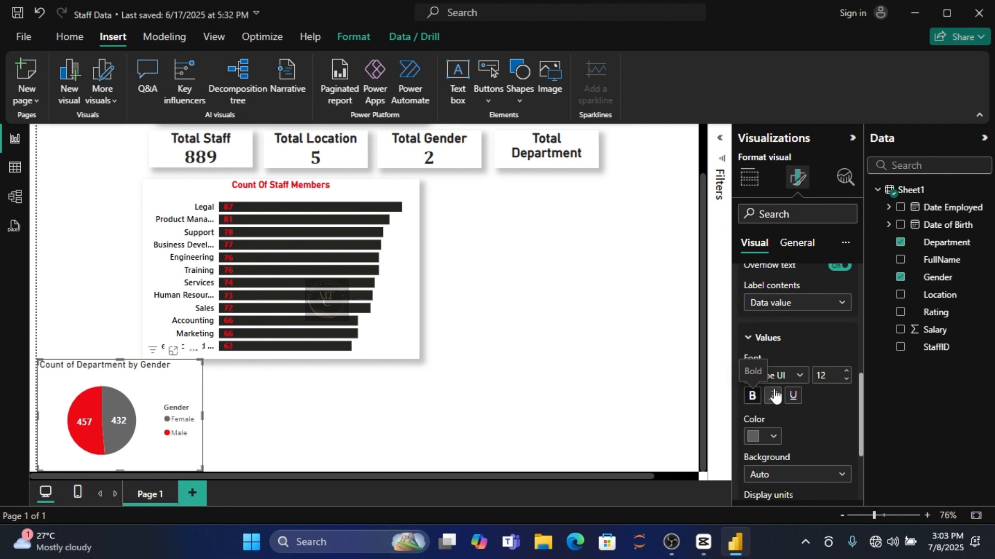
click(802, 379)
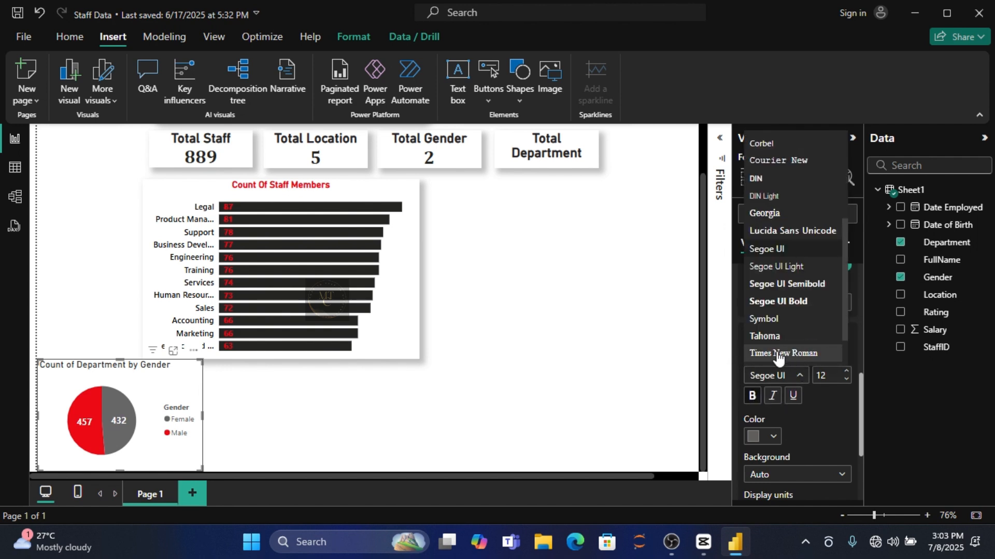
click(774, 338)
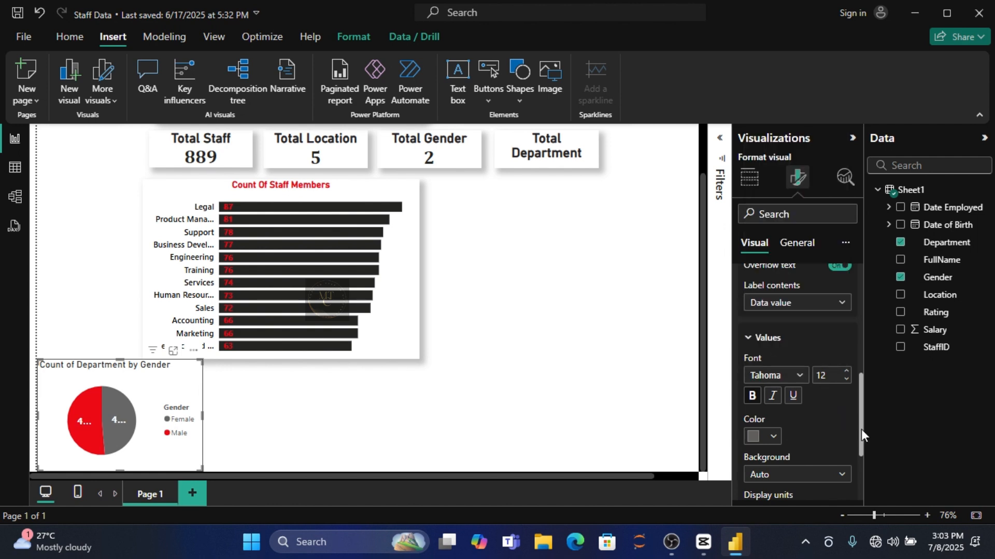
Check the pie chart's rotation settings and reduce the detail label font size to 11
drag(861, 429, 861, 478)
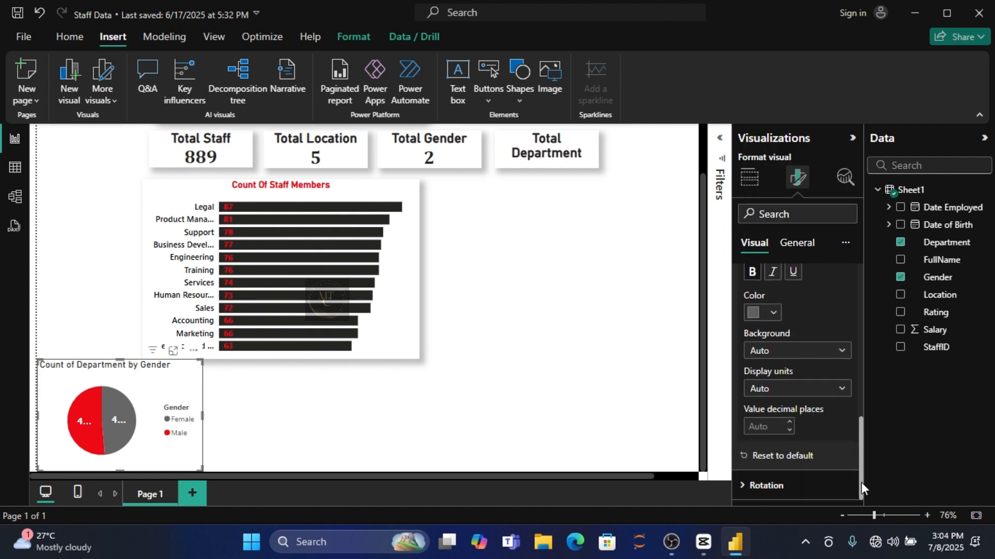
click(770, 484)
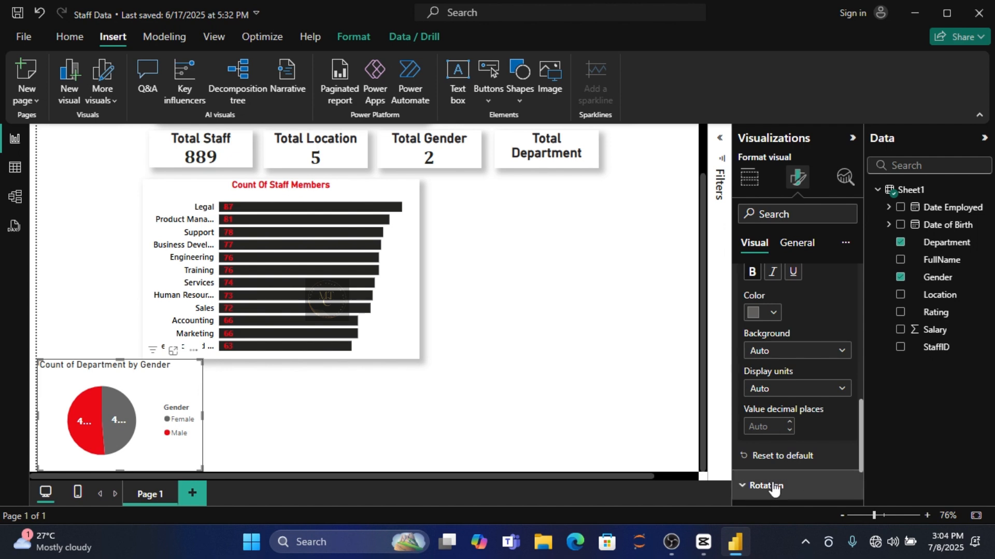
drag(860, 448, 863, 478)
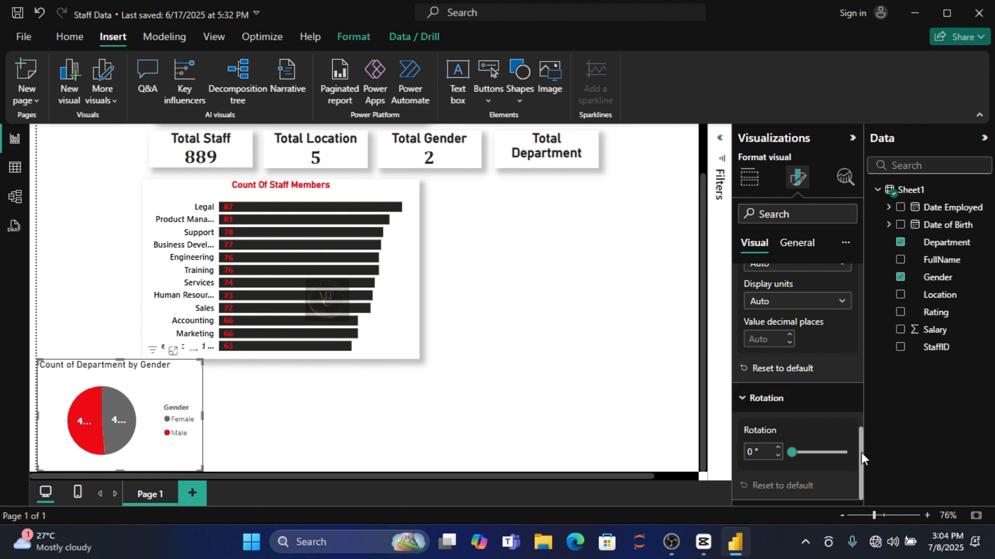
drag(861, 452, 868, 389)
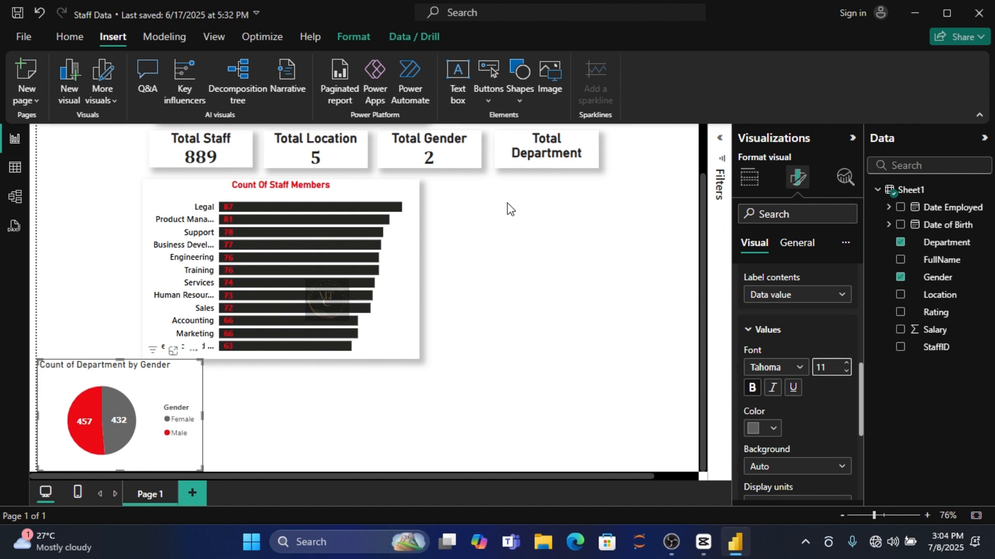
Open the pie chart's general effects settings and lower the chart's upper edge slightly to clear the bar chart
click(801, 250)
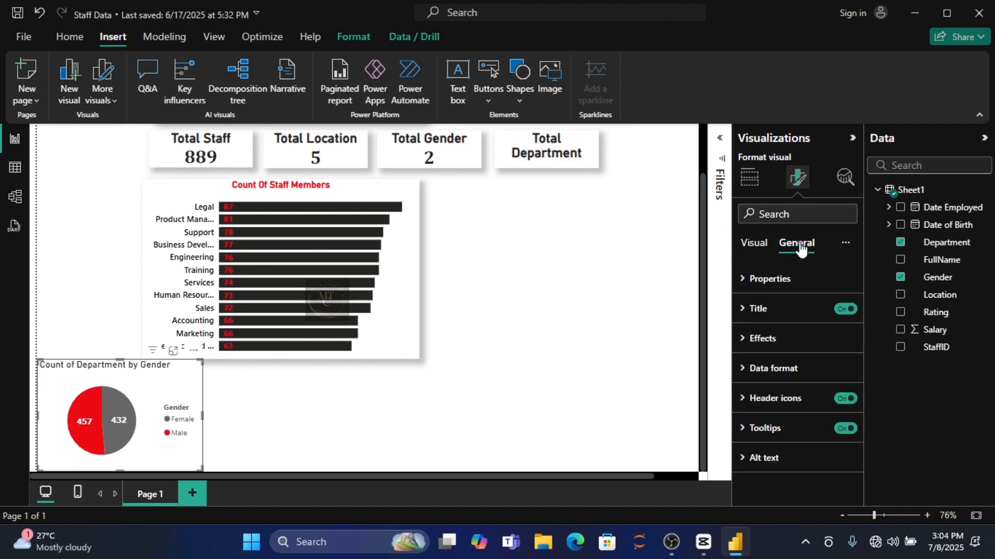
click(771, 338)
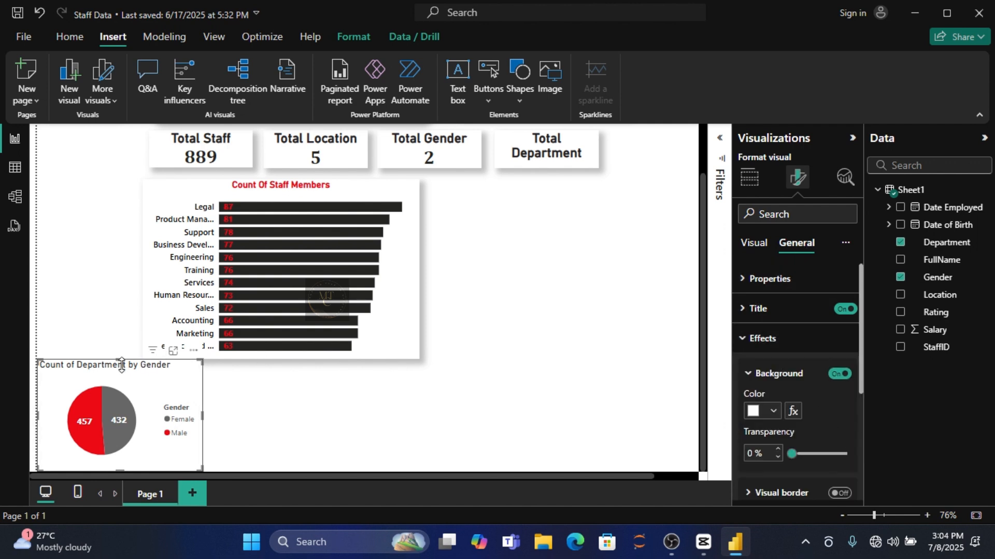
drag(121, 362, 120, 366)
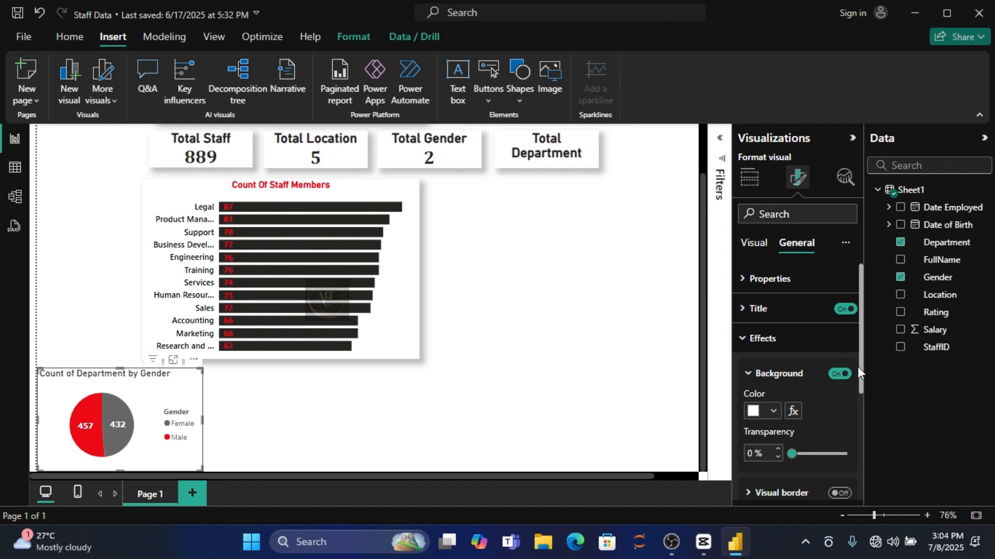
Change the pie chart's title text to "Gender Ratio Across Departments"
click(767, 316)
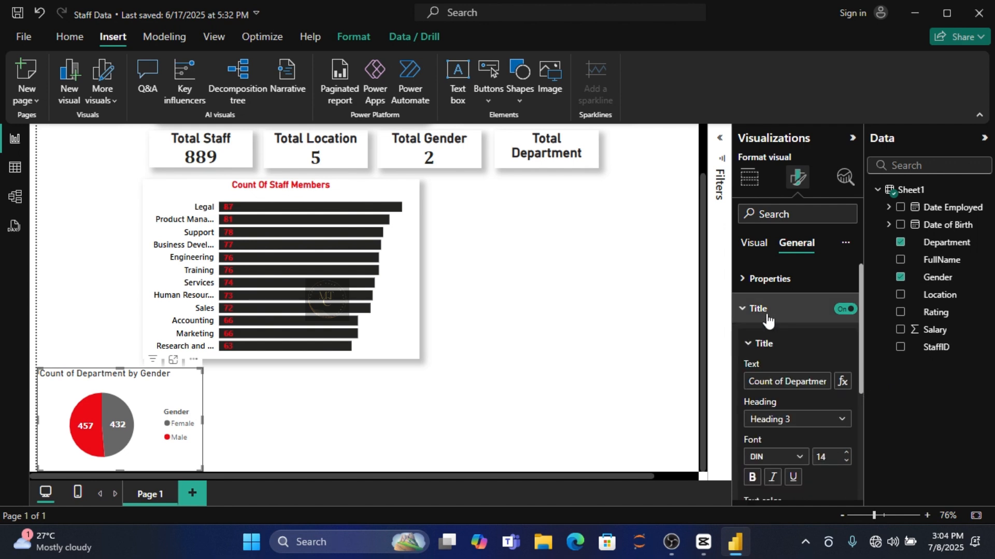
click(824, 382)
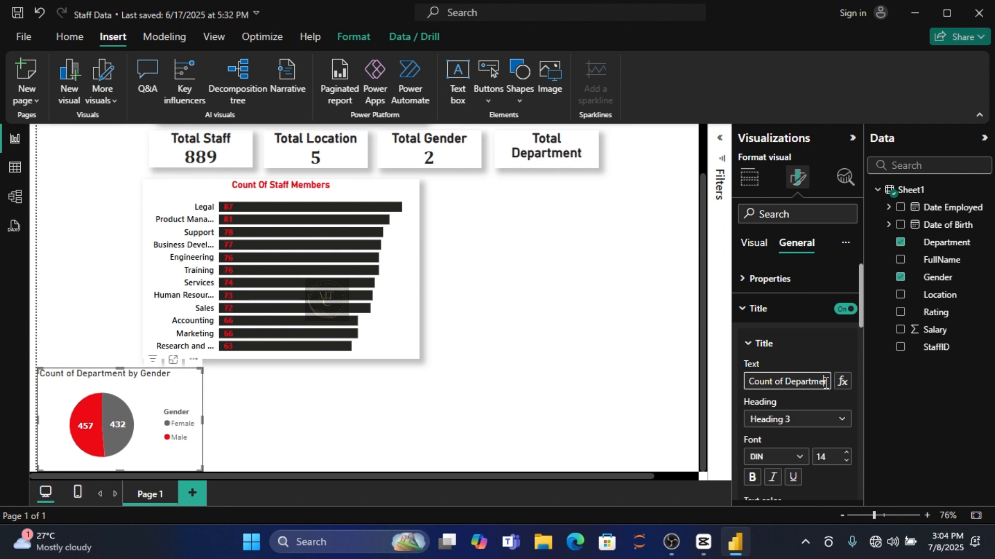
key(BackSpace)
key(BackSpace)
key(BackSpace)
key(BackSpace)
key(BackSpace)
key(BackSpace)
key(BackSpace)
key(BackSpace)
key(BackSpace)
key(BackSpace)
key(BackSpace)
key(BackSpace)
key(BackSpace)
key(BackSpace)
key(BackSpace)
key(BackSpace)
key(BackSpace)
click(771, 382)
key(BackSpace)
key(BackSpace)
key(BackSpace)
key(BackSpace)
key(BackSpace)
key(BackSpace)
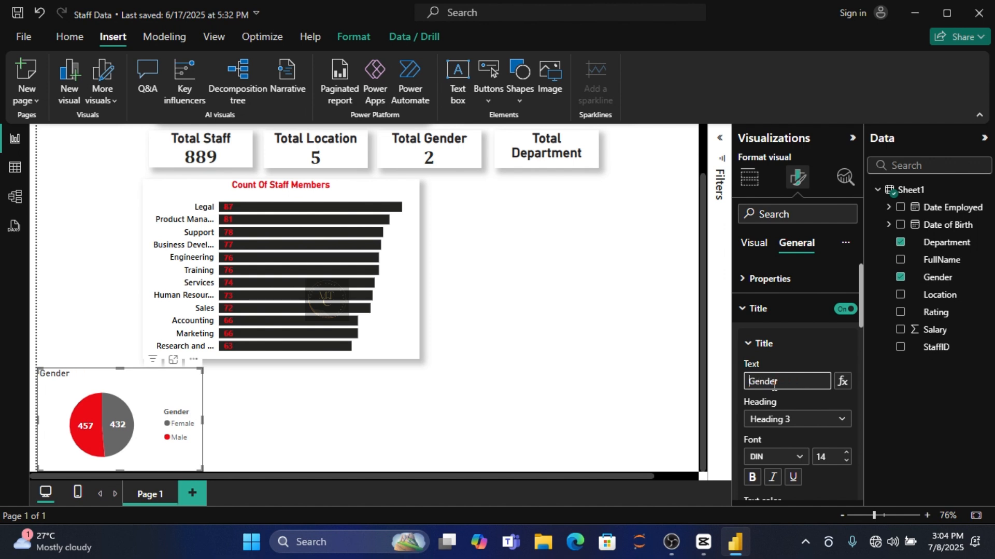
text(Ratio Across De)
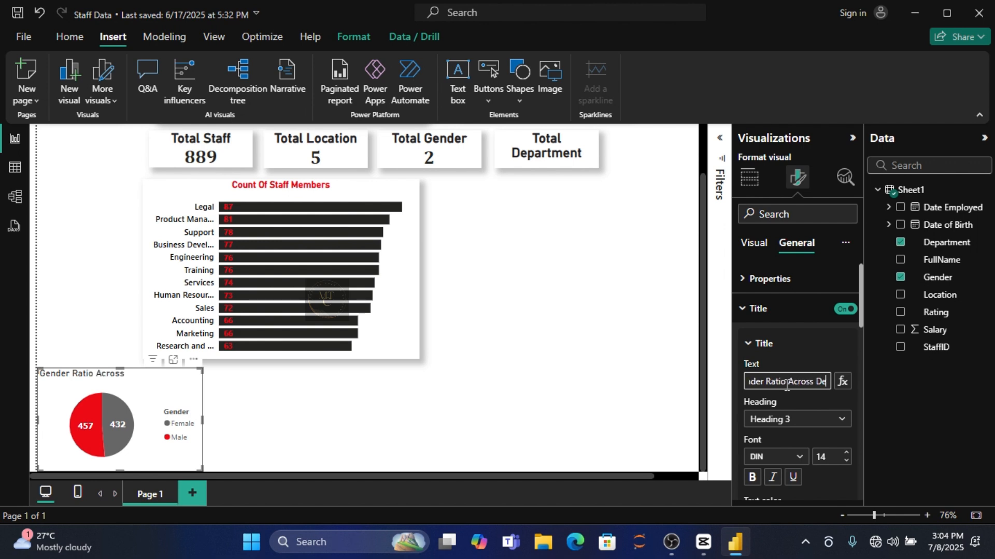
text(partments)
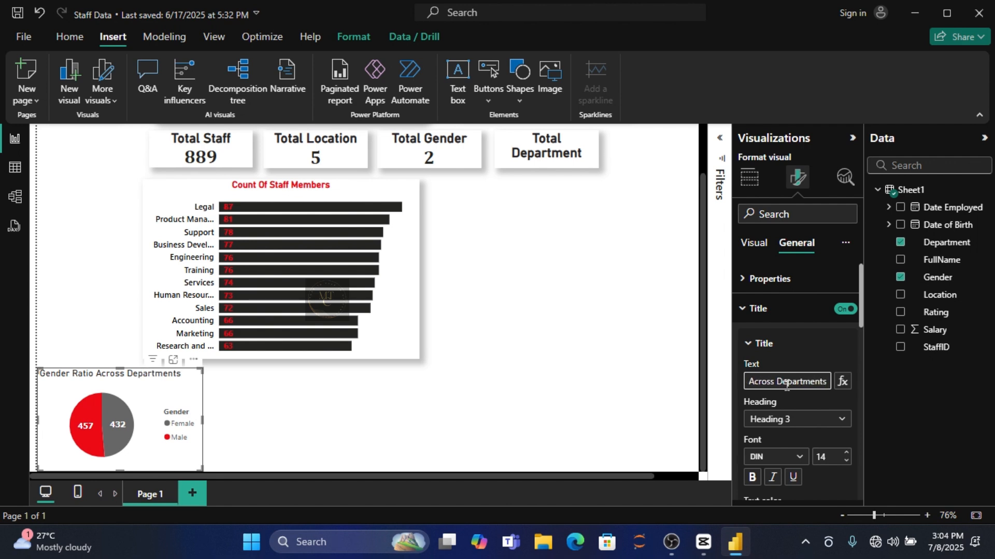
Make the pie chart's title bold, center it horizontally and color its text red
click(755, 481)
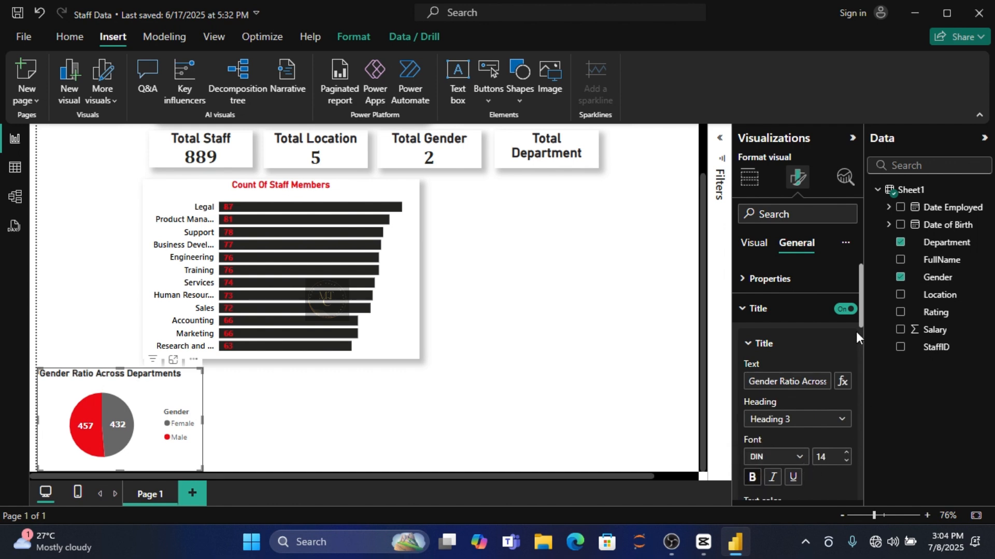
drag(860, 319, 861, 366)
click(773, 443)
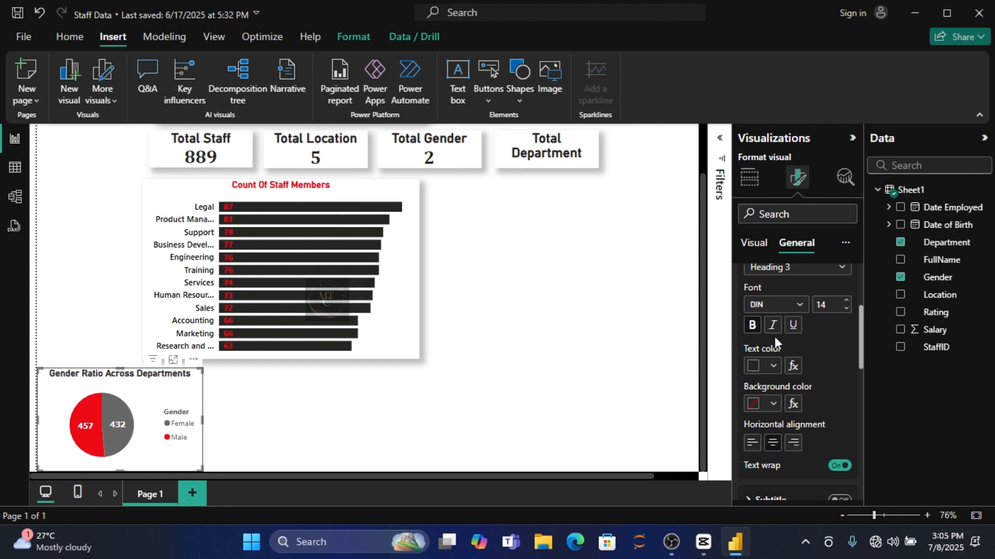
click(773, 366)
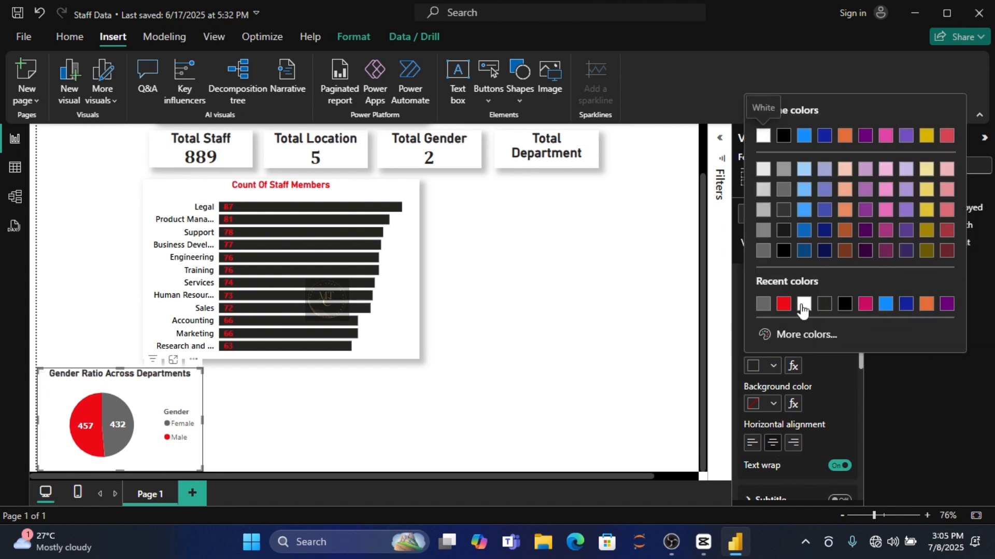
click(784, 305)
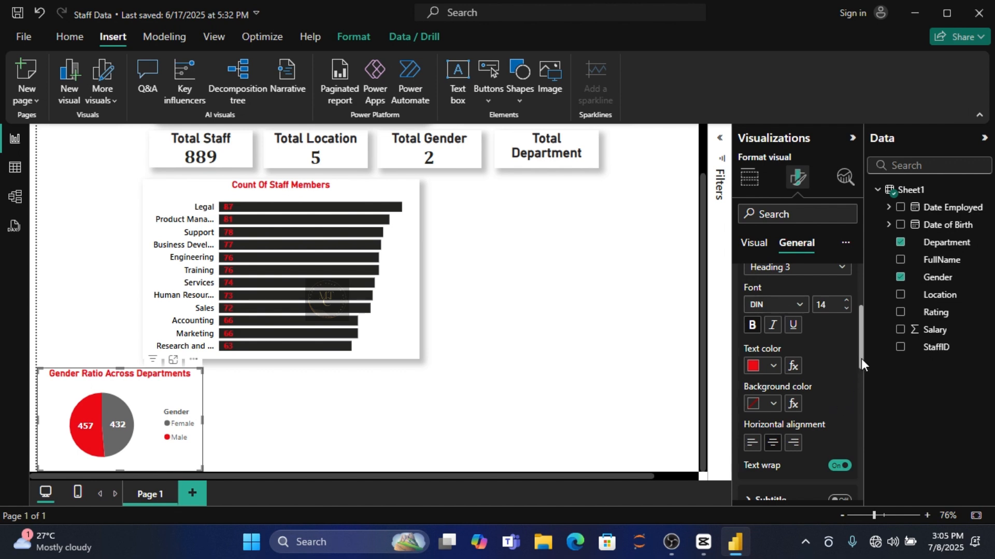
Turn off the pie chart's background and turn on its shadow
drag(863, 358, 857, 446)
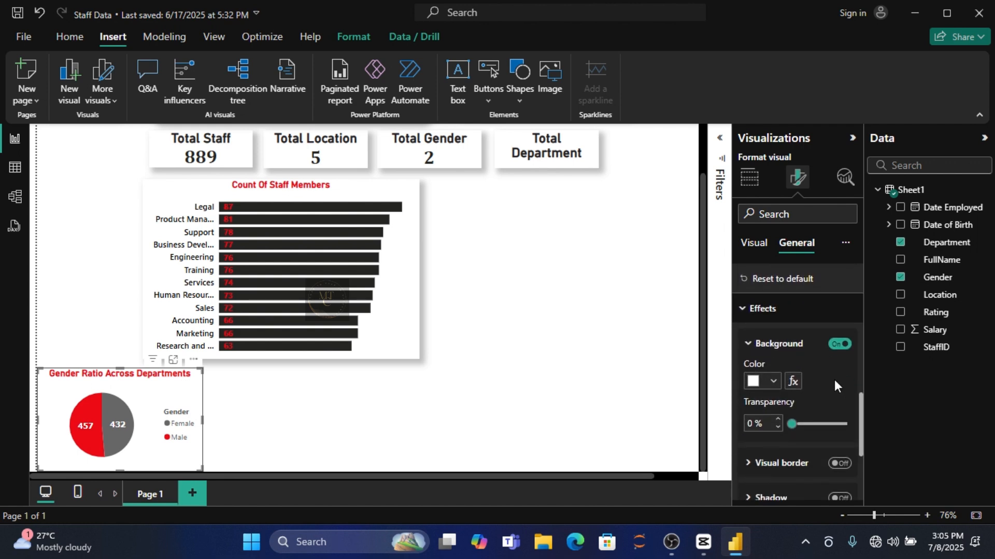
click(836, 348)
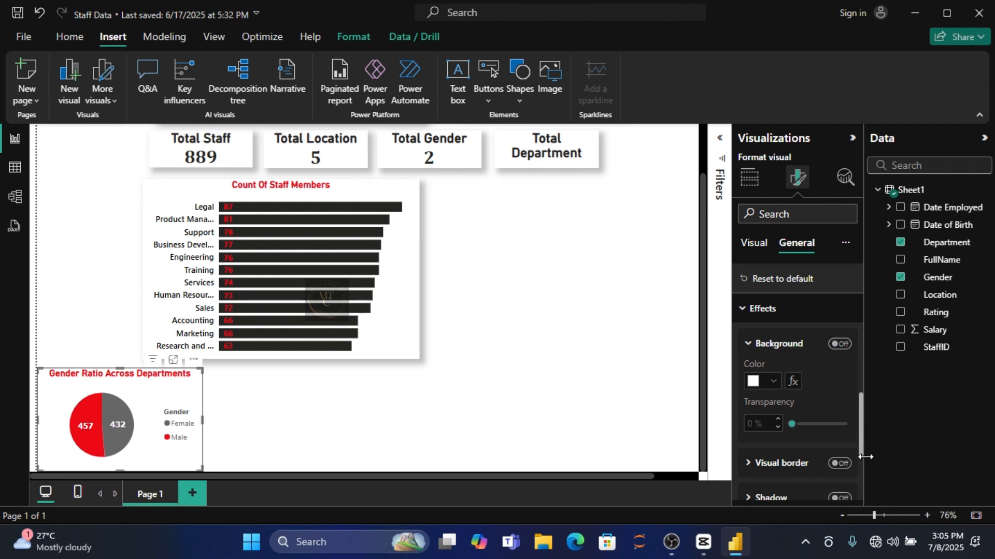
drag(860, 446, 860, 467)
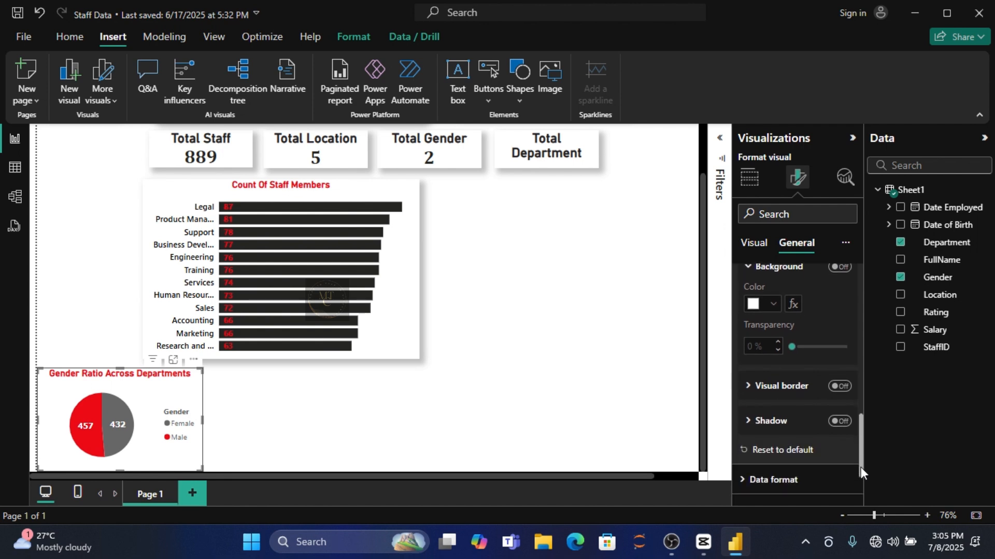
click(845, 418)
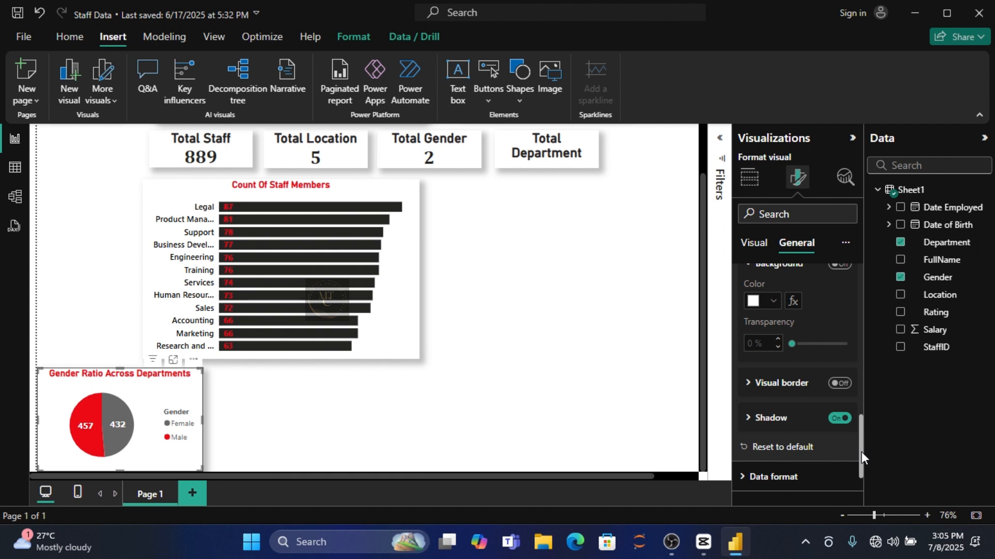
drag(861, 452, 862, 481)
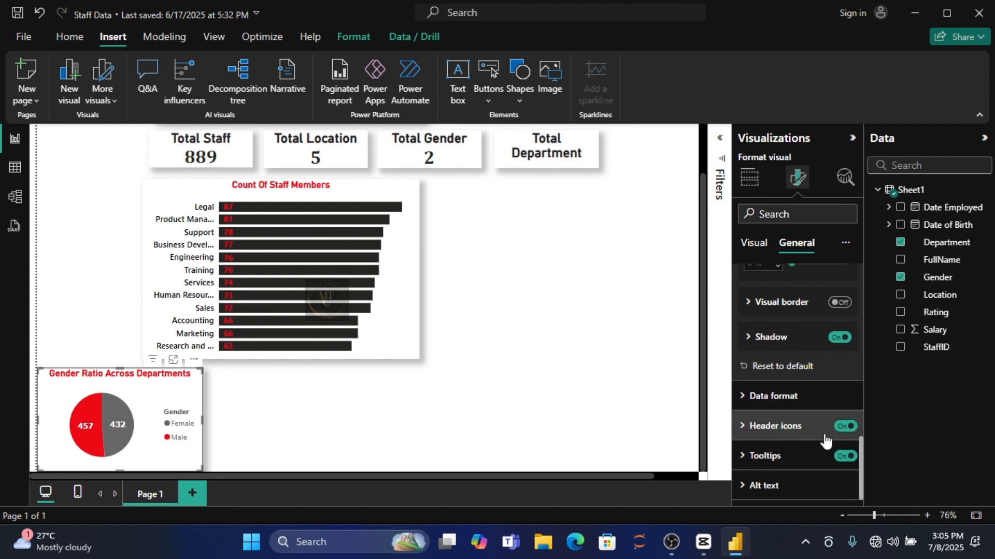
Turn off the pie chart's header icons and tooltips, and expand its data format settings
click(839, 427)
click(845, 457)
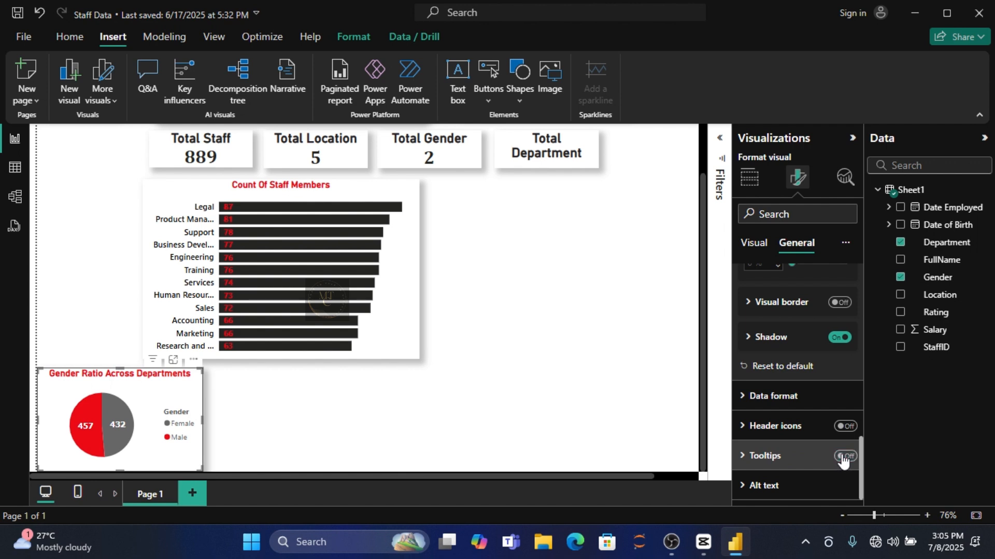
click(777, 403)
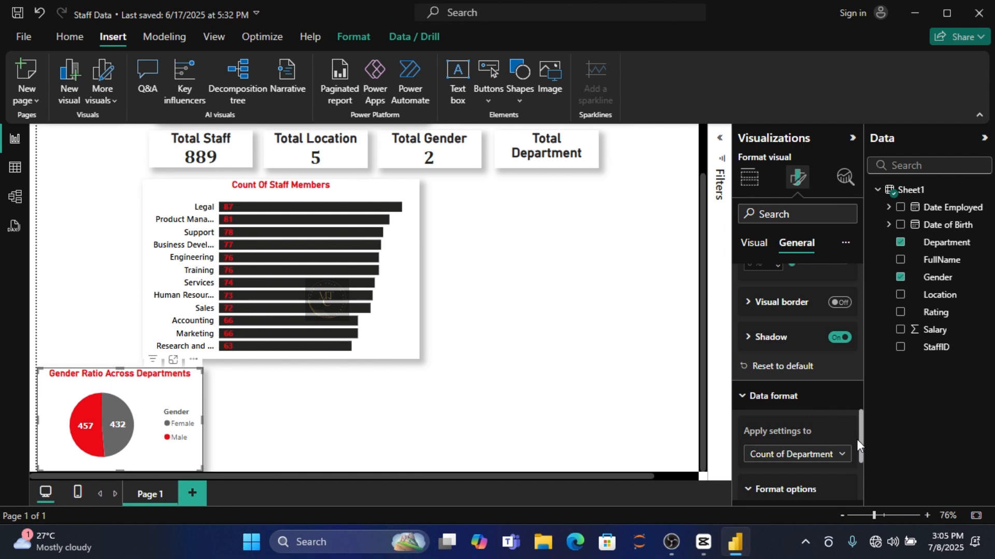
drag(861, 451, 861, 319)
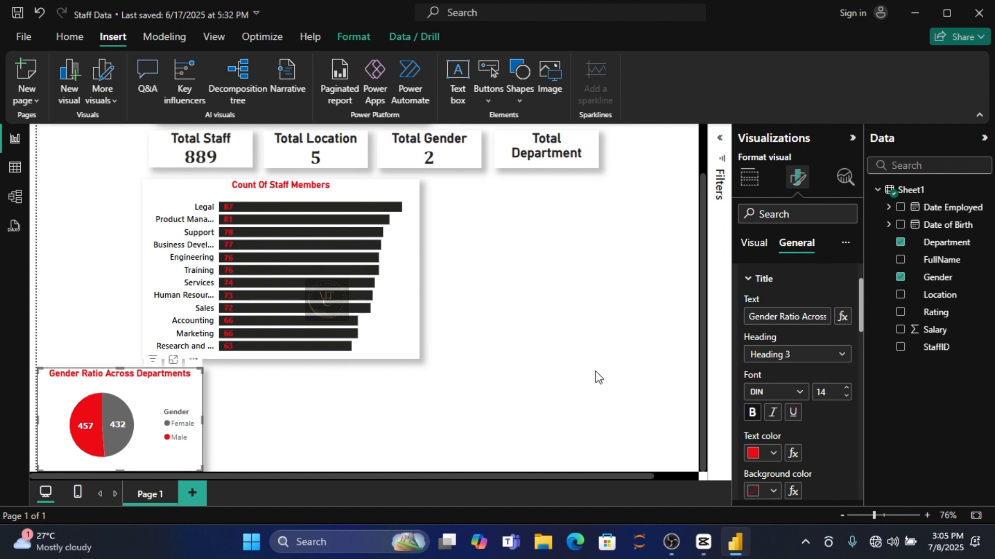
Add a stacked column chart beside the staff count chart, with Department on the X-axis and Salary on the Y-axis
click(558, 403)
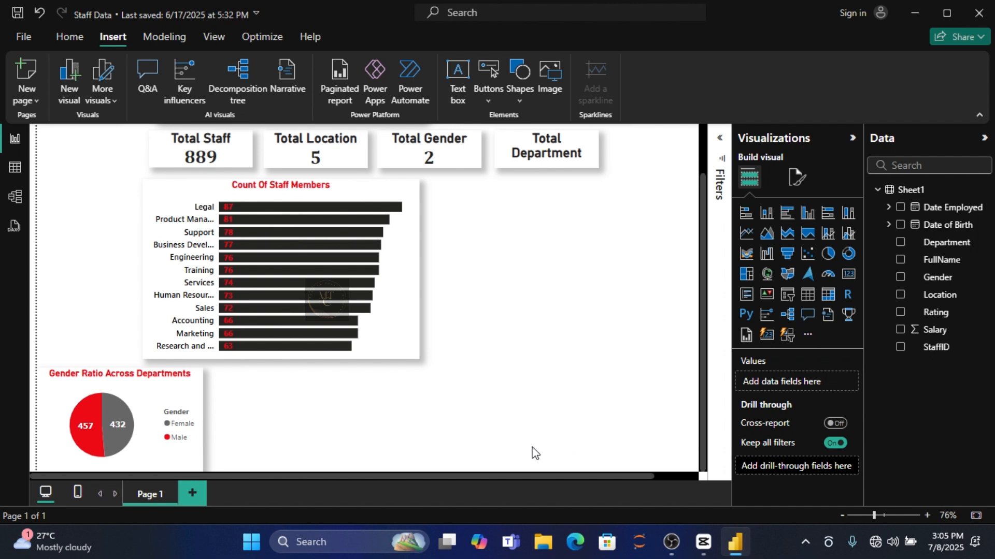
click(766, 213)
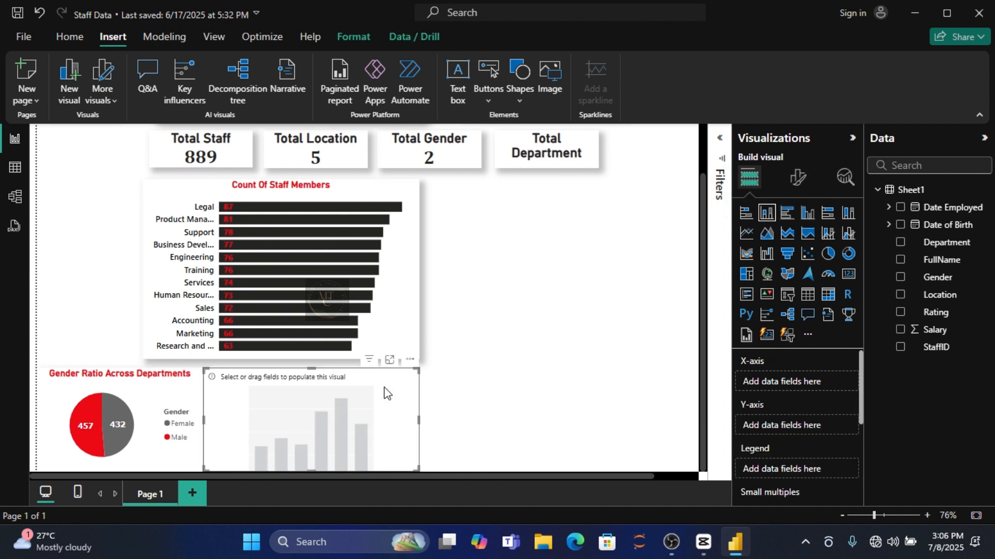
drag(383, 391, 626, 200)
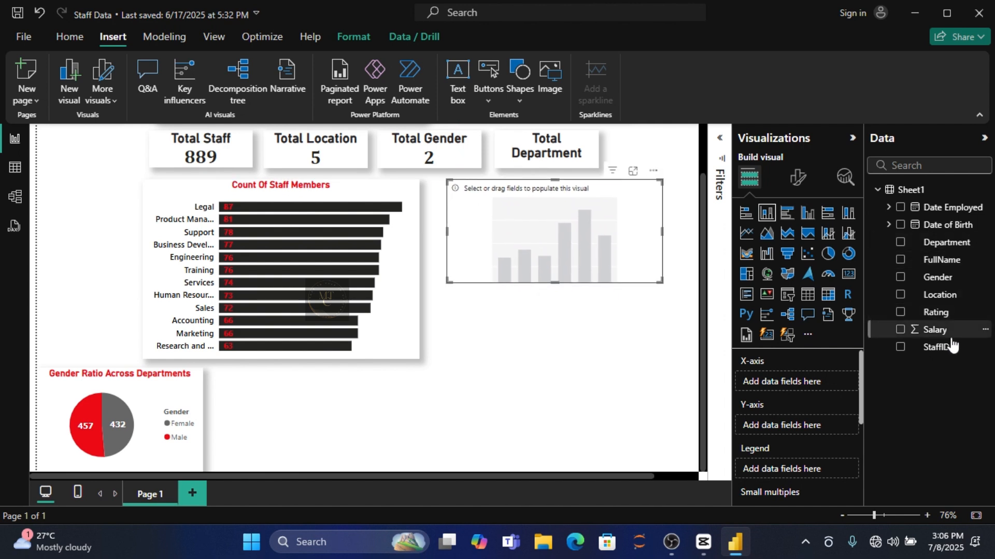
drag(942, 336, 816, 427)
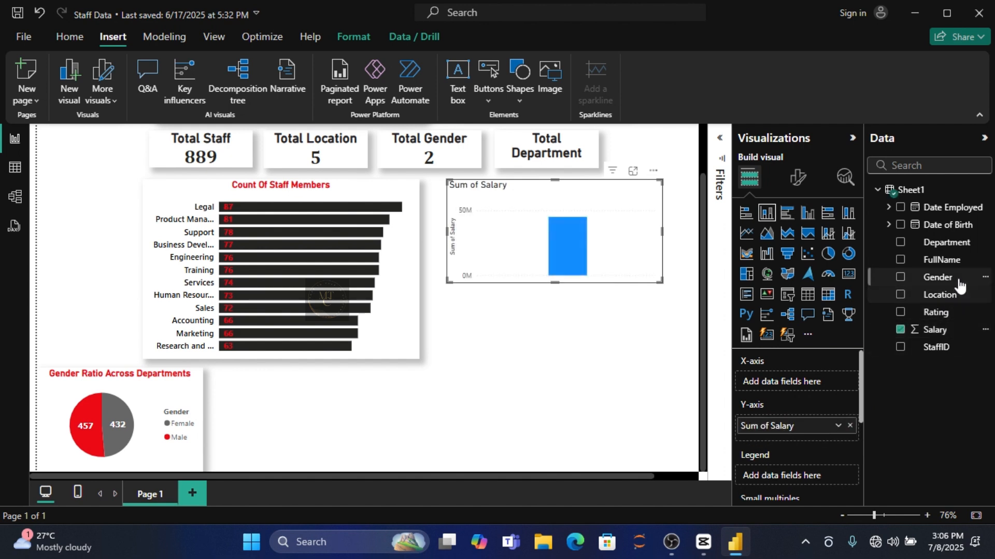
drag(955, 242, 798, 378)
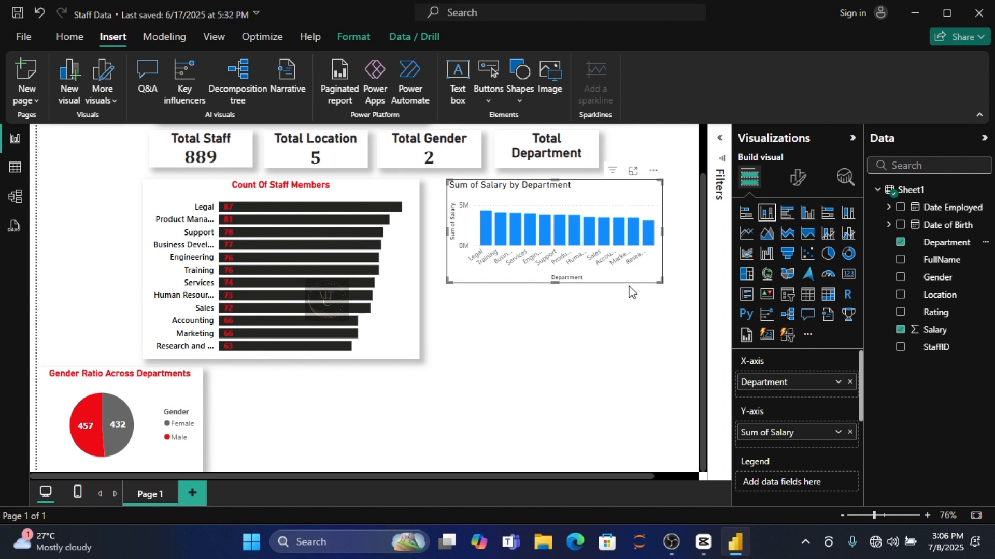
Extend the salary chart downward to about the staff count chart's lower edge and convert it to a stacked bar chart
drag(555, 282, 552, 356)
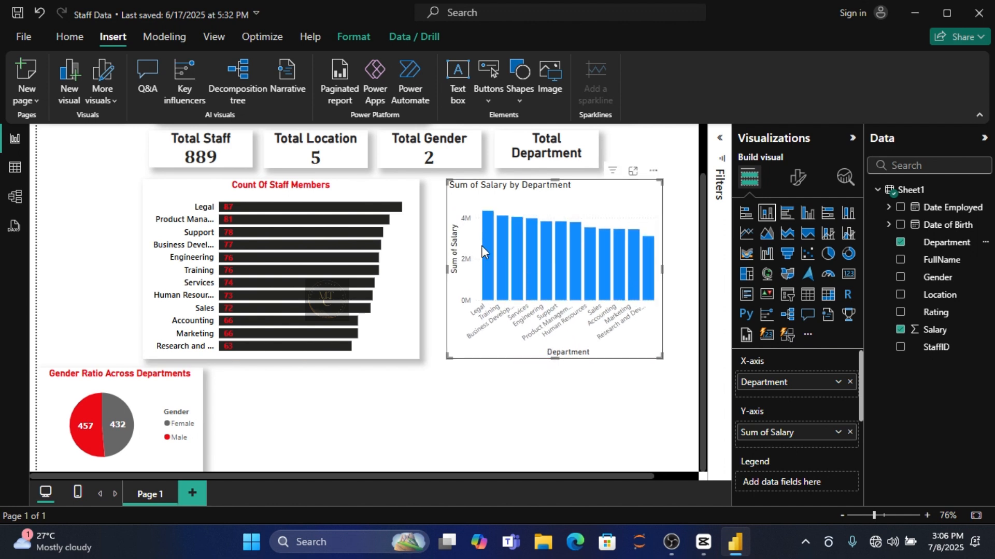
mouse_move(486, 249)
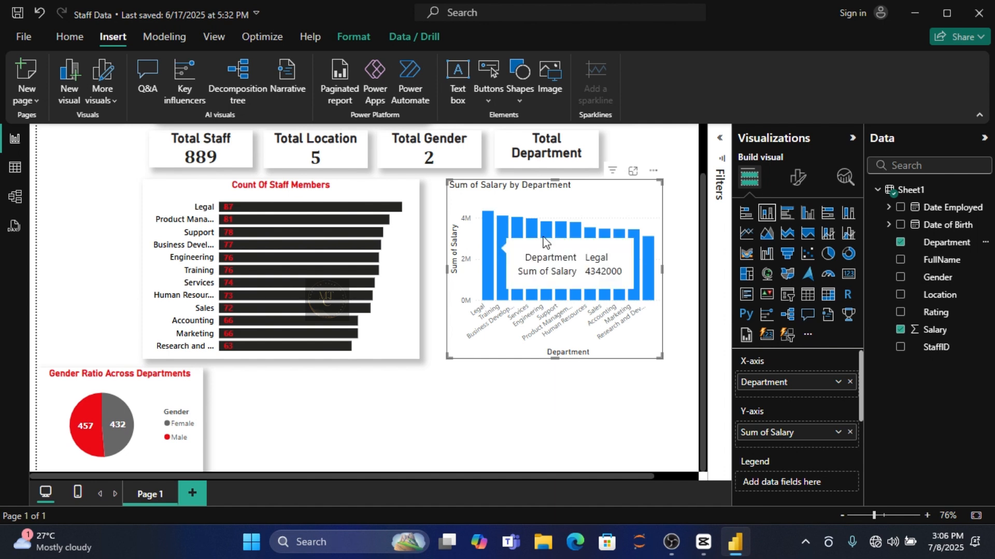
click(745, 214)
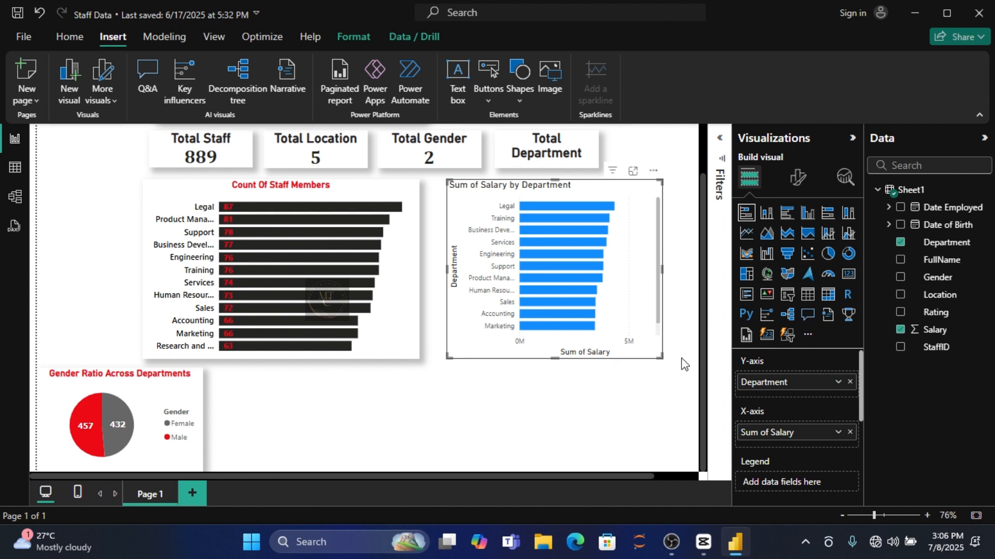
Widen the salary bar chart on both sides to fill the space between the staff count chart and the page edge
drag(660, 357, 697, 363)
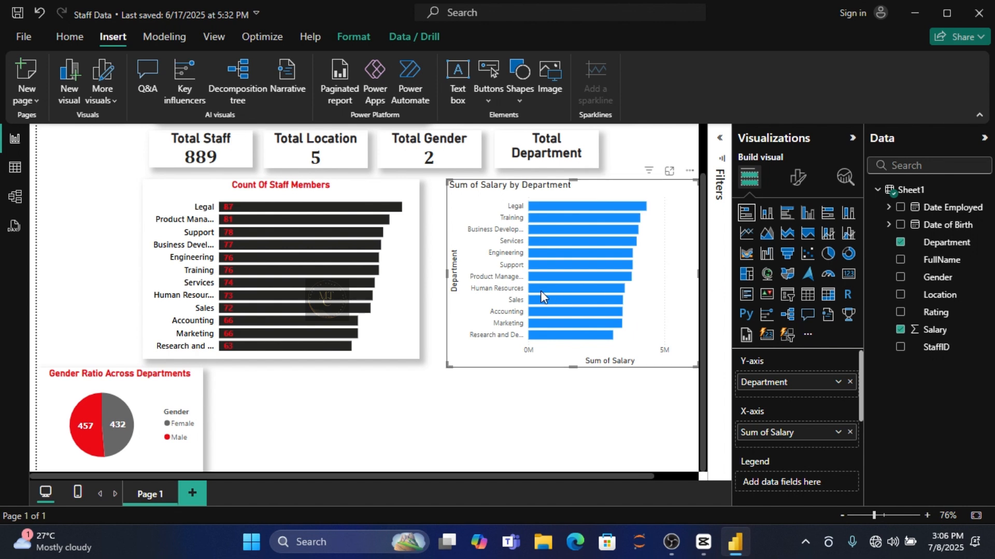
drag(446, 273, 436, 275)
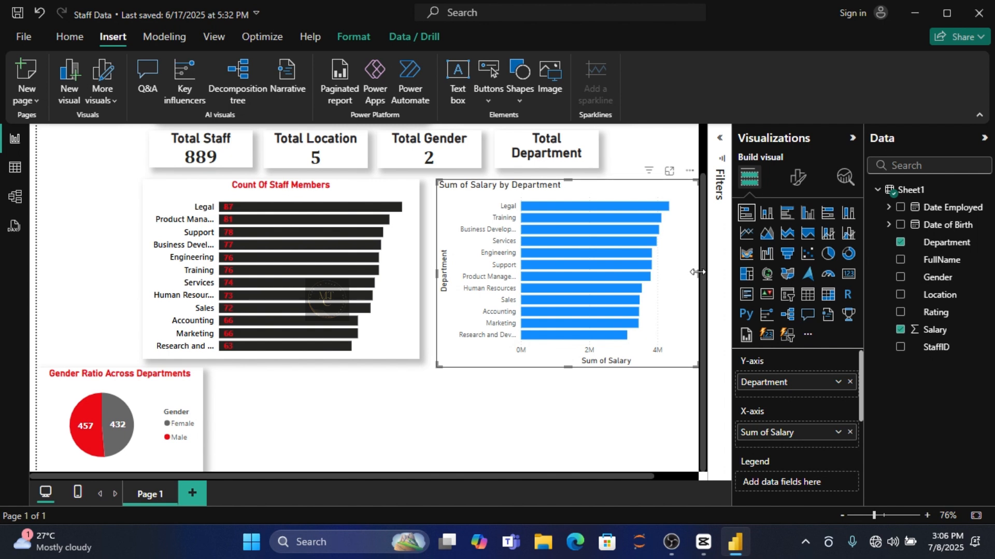
mouse_move(697, 272)
mouse_down()
mouse_move(685, 278)
mouse_move(694, 271)
mouse_up()
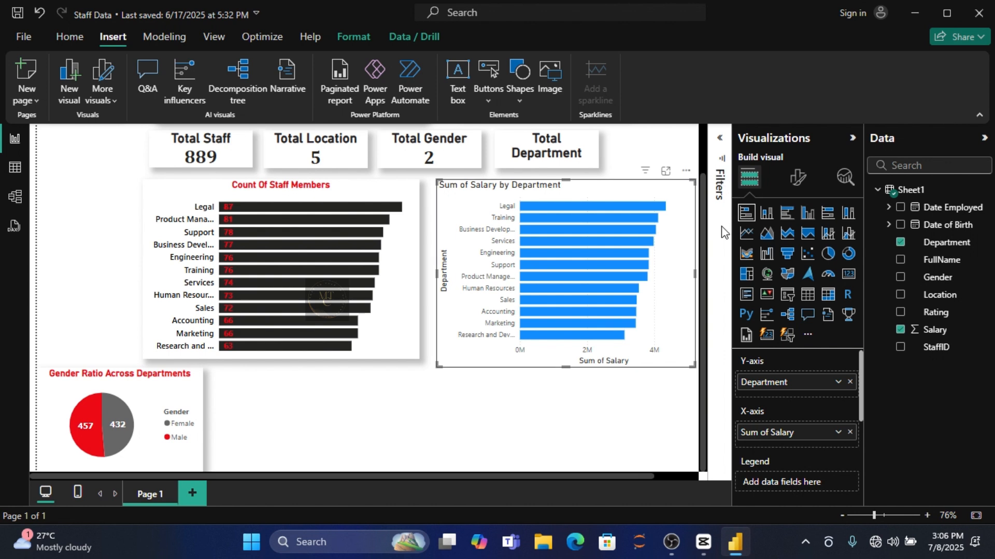
Format the salary chart's Y-axis values as bold, size 10 and black
click(800, 180)
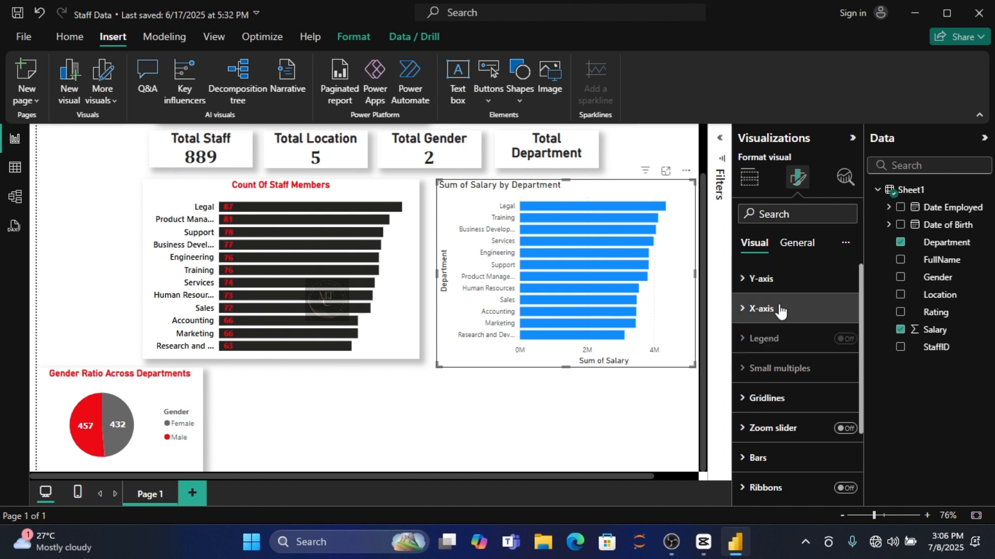
click(788, 291)
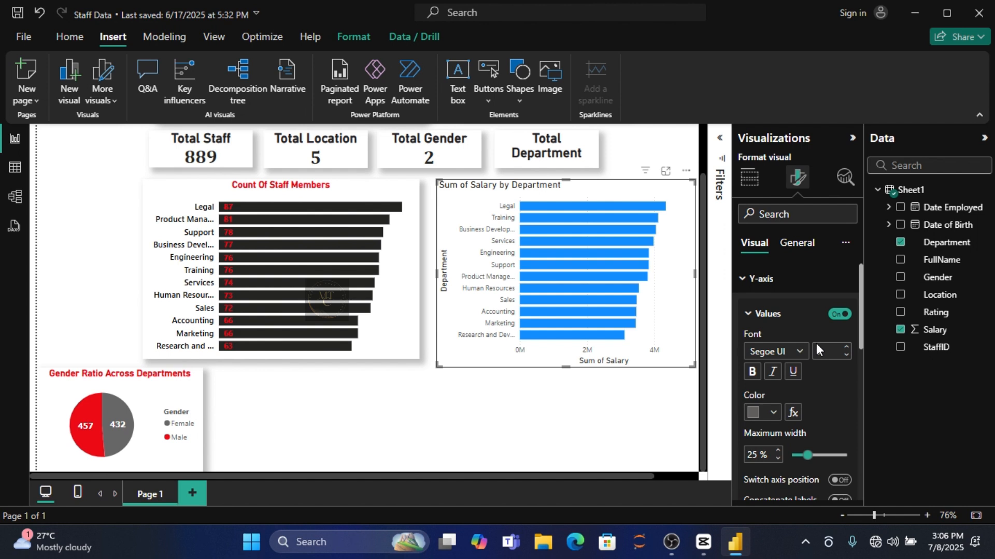
click(753, 373)
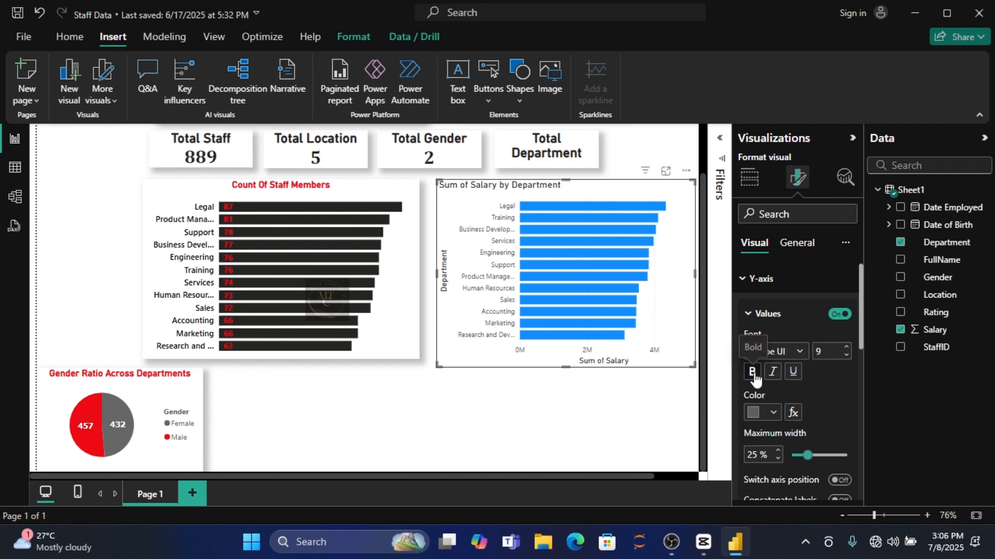
click(847, 349)
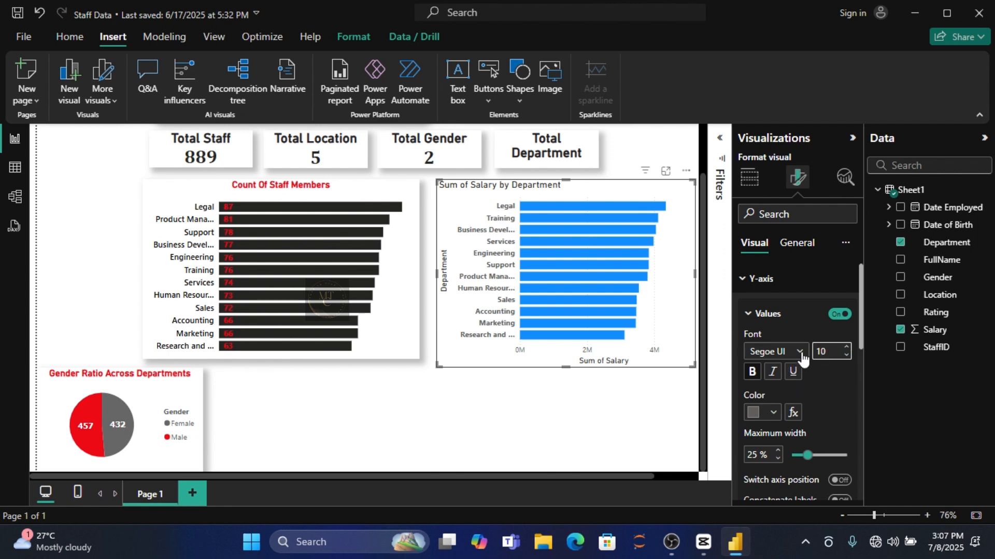
click(775, 412)
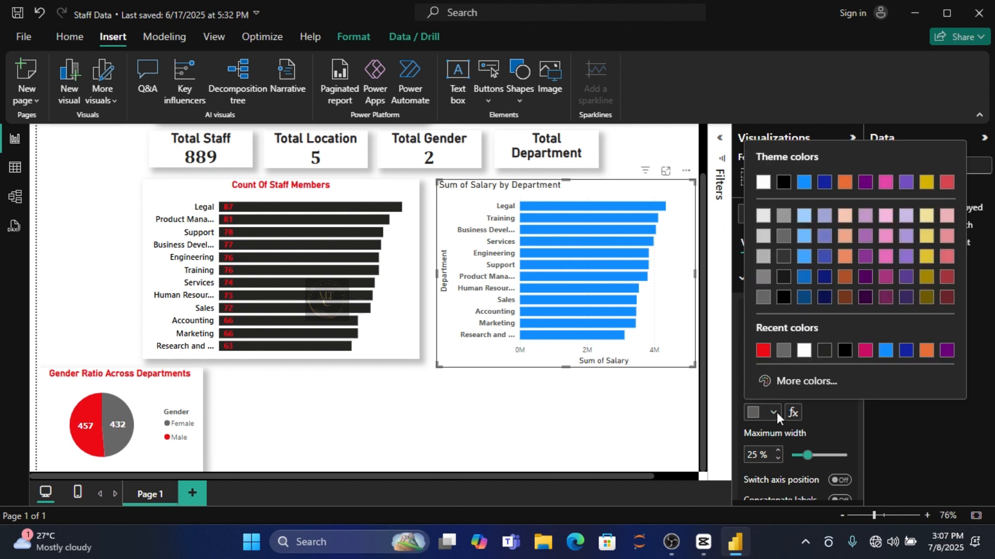
click(844, 350)
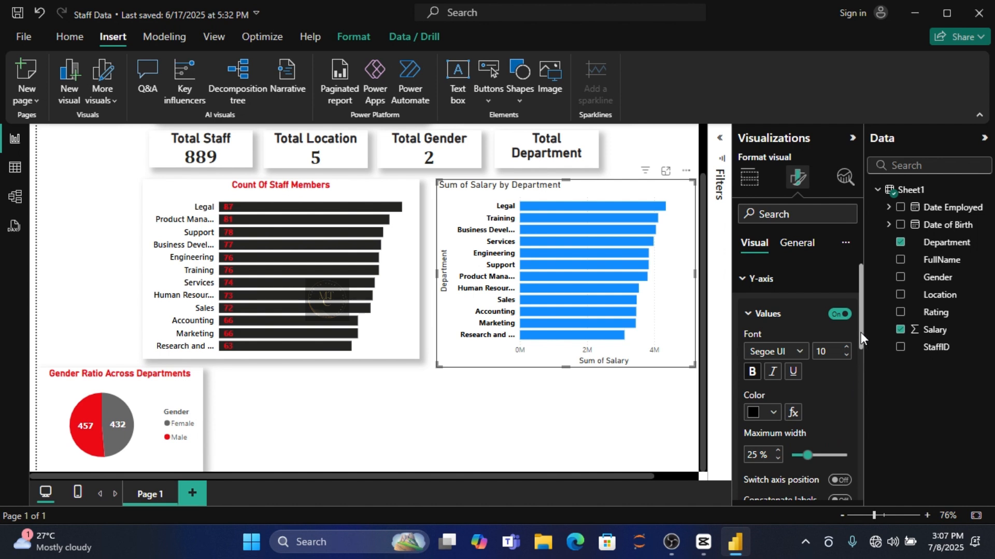
Turn off the salary chart's Y-axis title and expand the Y-axis layout settings
drag(859, 331, 863, 397)
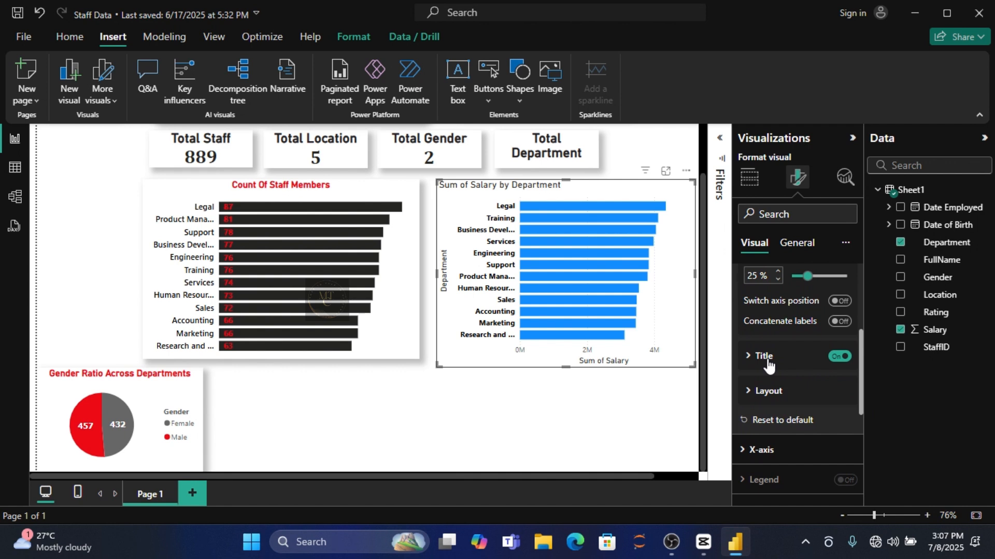
click(838, 357)
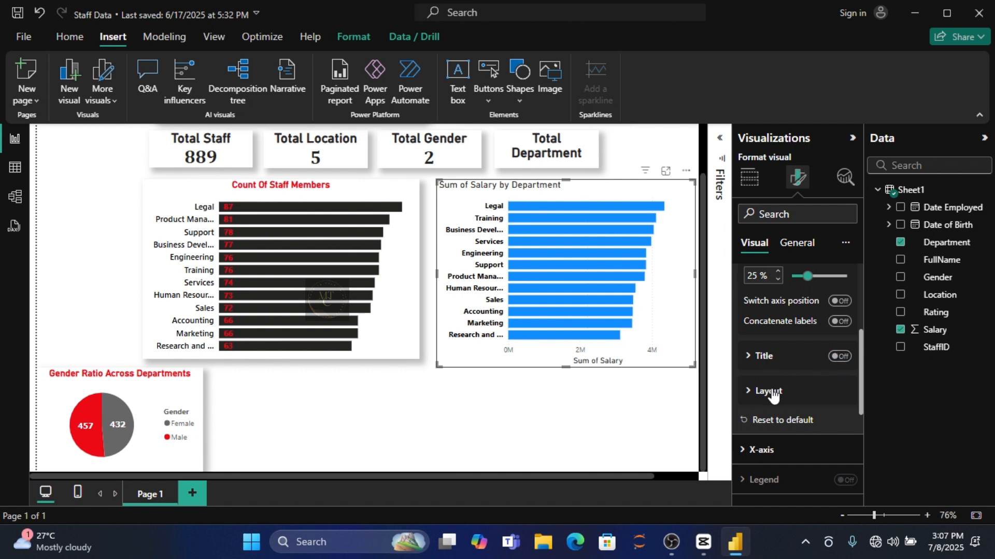
click(755, 394)
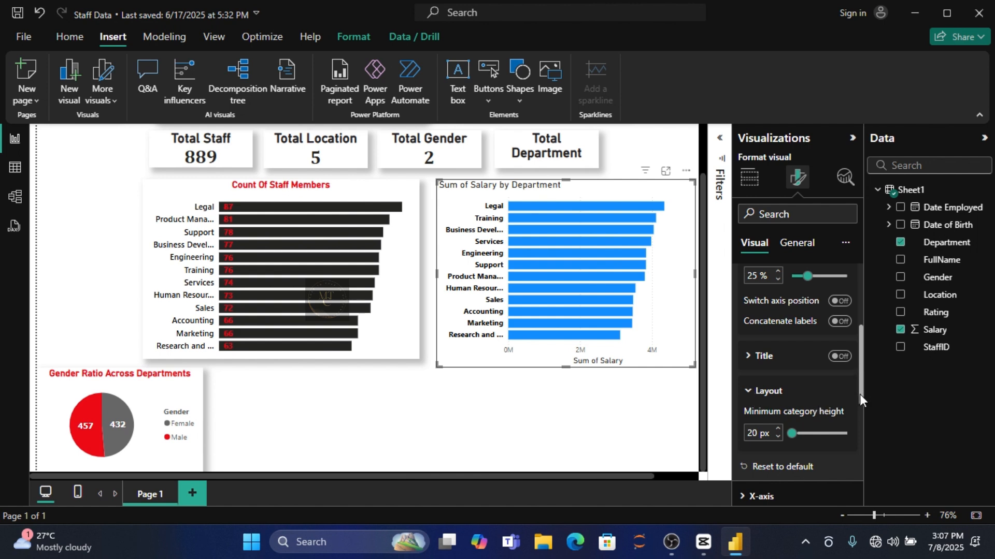
Turn off the salary chart's X-axis values and title, and raise its lower edge to align with the staff count chart
drag(859, 394, 861, 437)
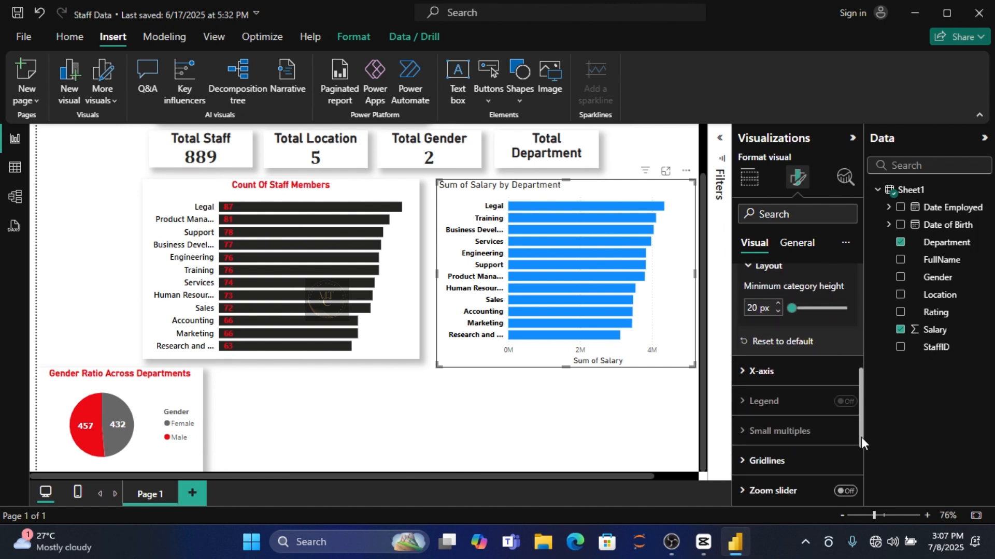
click(760, 379)
click(759, 379)
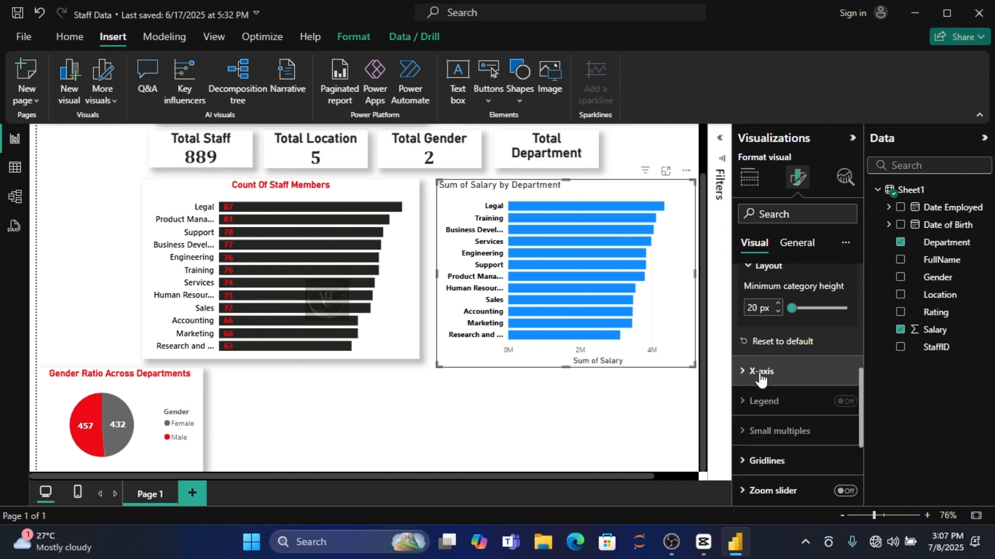
click(760, 378)
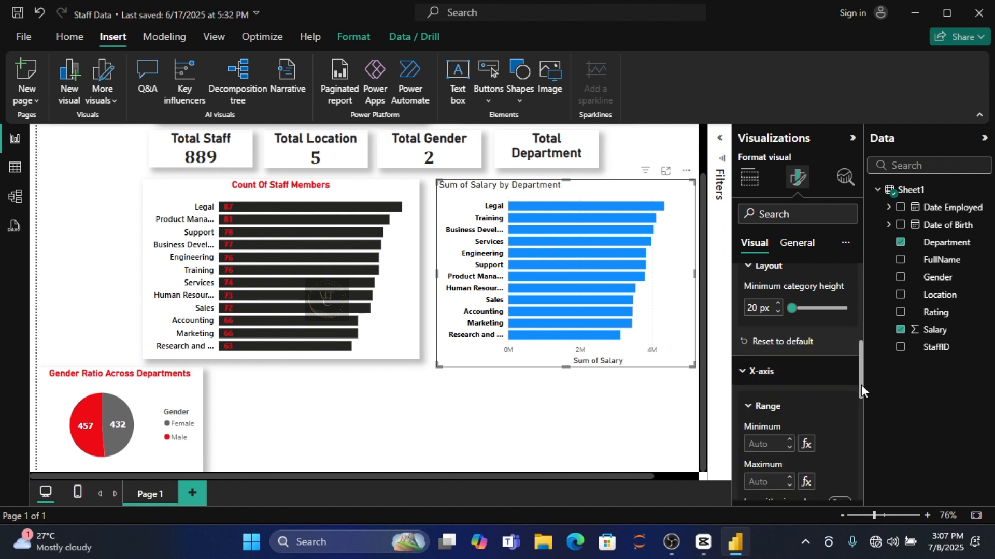
drag(861, 384, 866, 425)
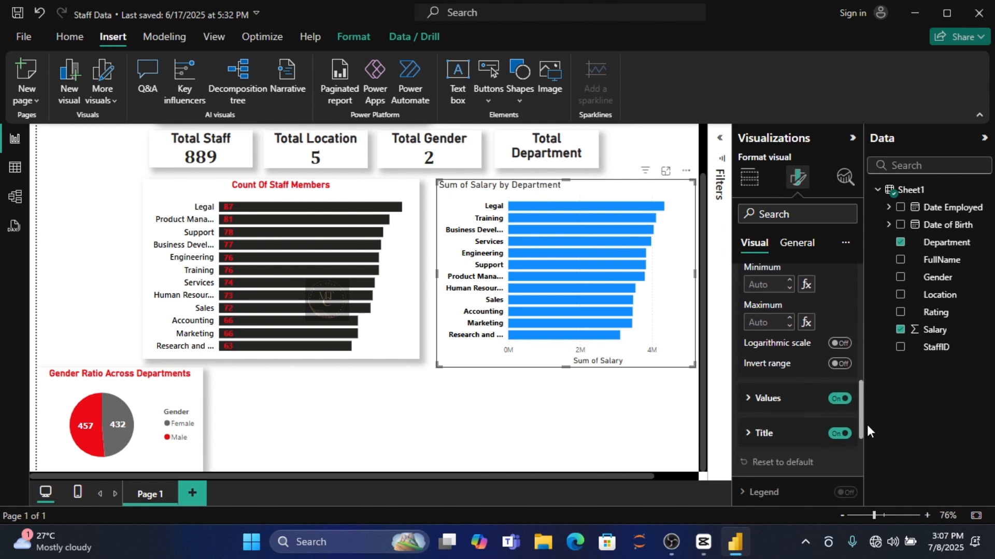
click(839, 398)
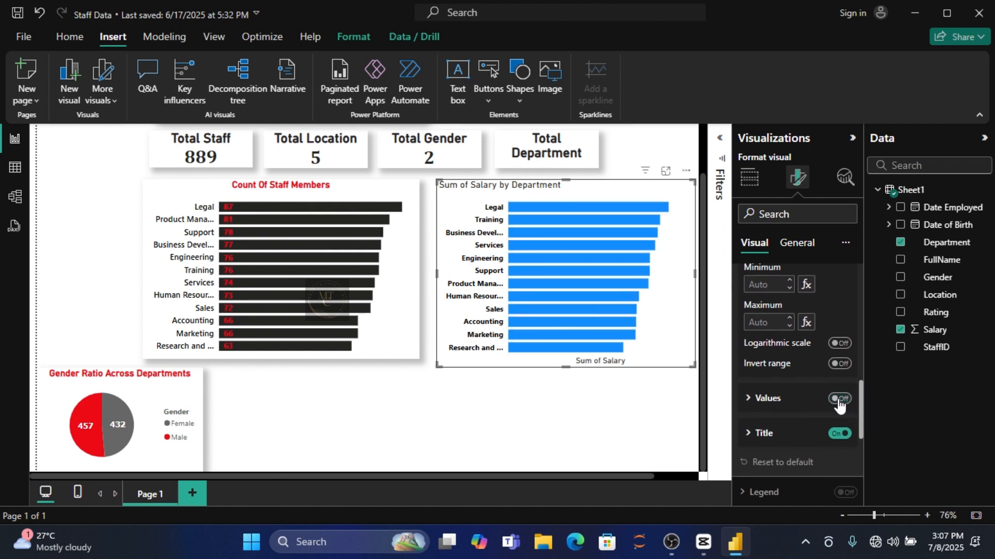
click(839, 434)
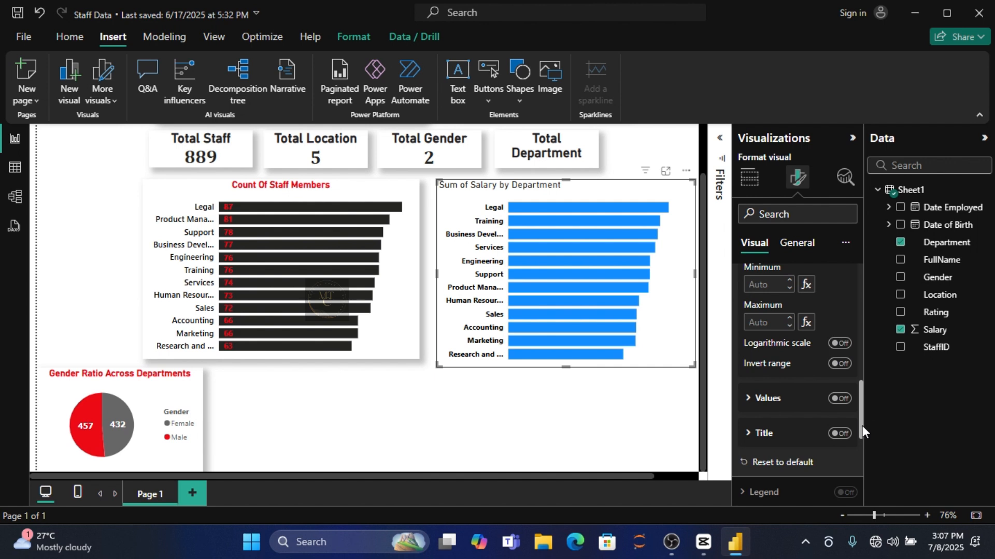
drag(860, 425, 862, 432)
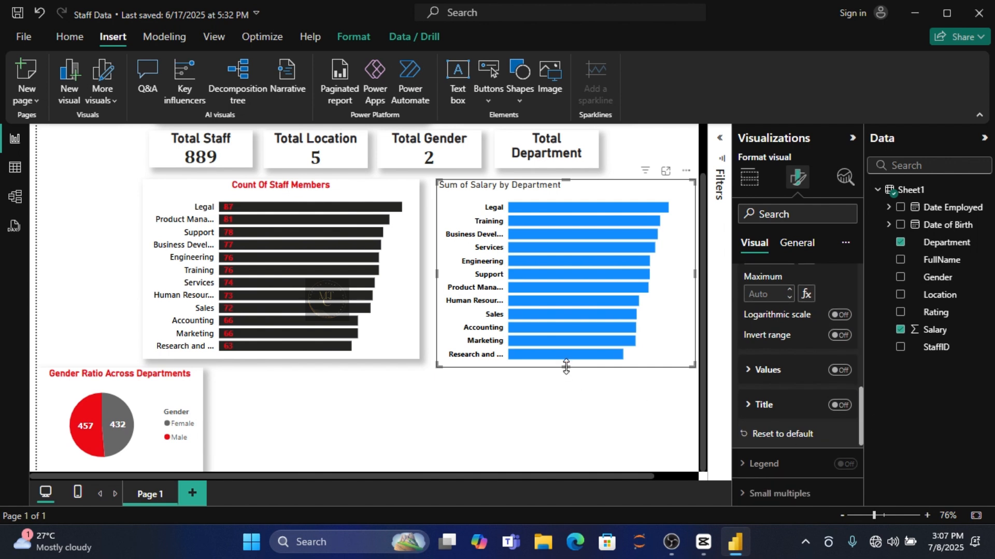
drag(565, 367, 565, 362)
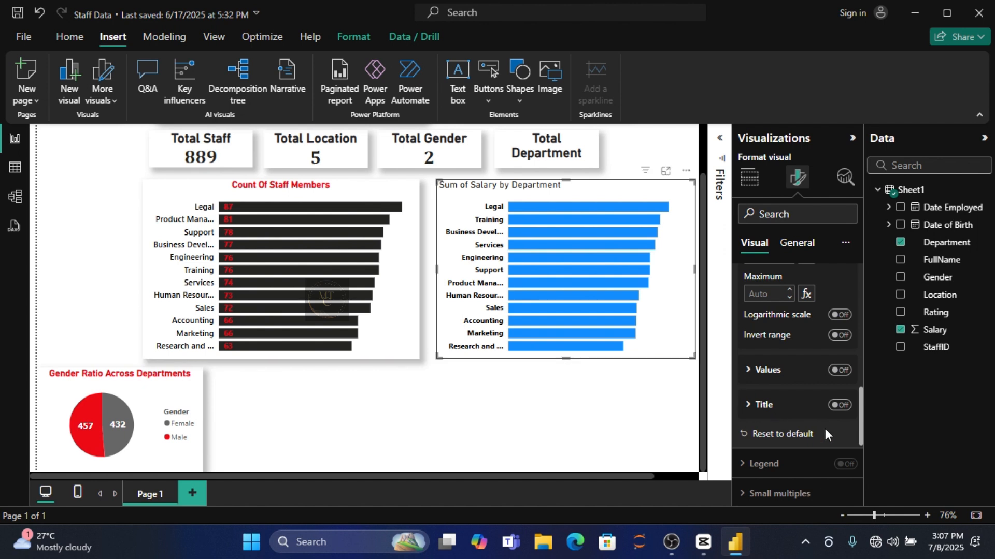
Recolour all bars of the salary chart to the recently used near-black, matching the staff count chart
drag(861, 438, 863, 482)
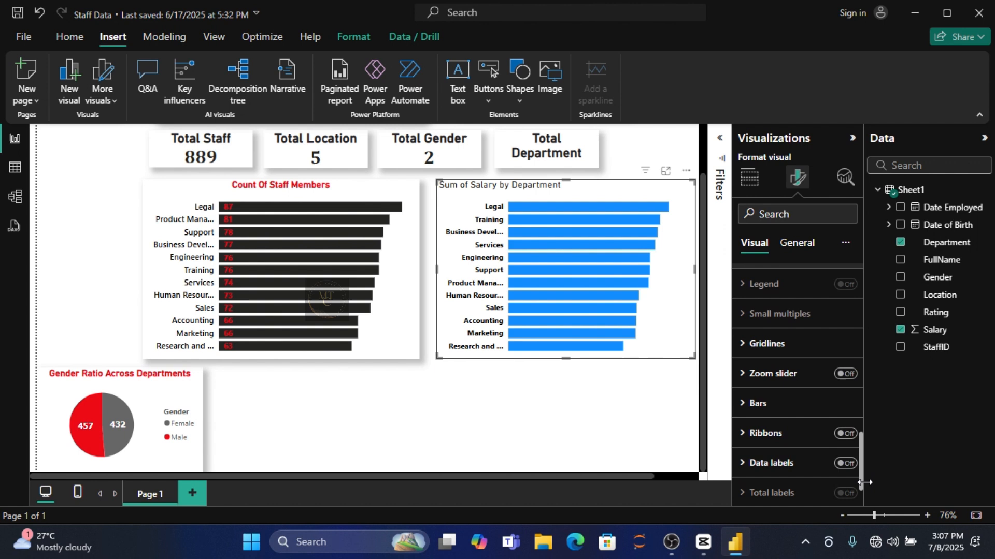
click(750, 407)
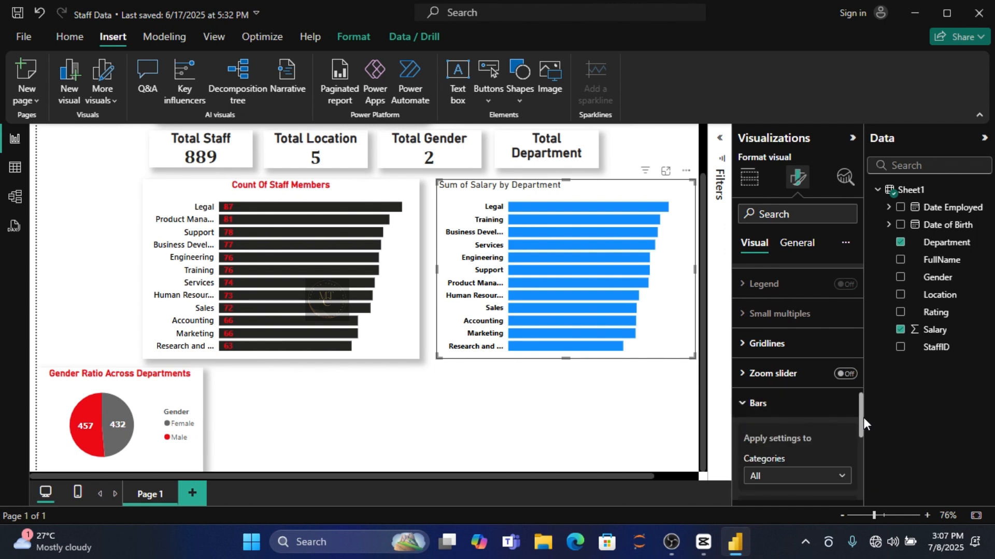
drag(860, 418, 861, 453)
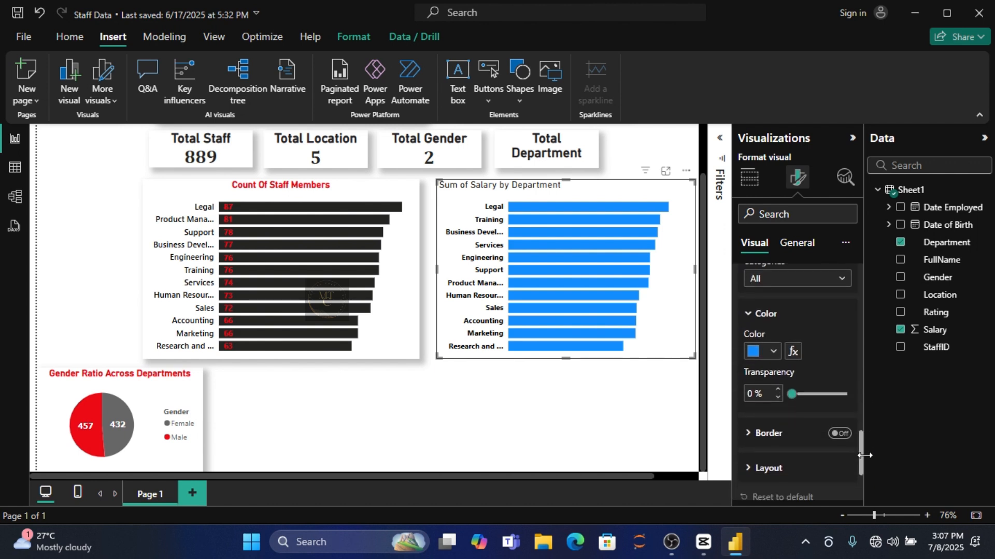
click(772, 352)
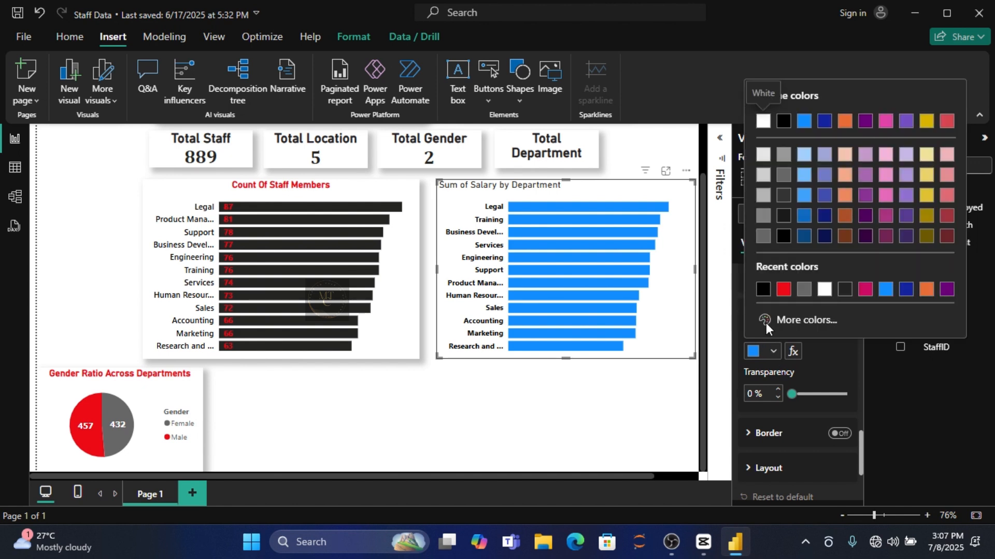
click(844, 290)
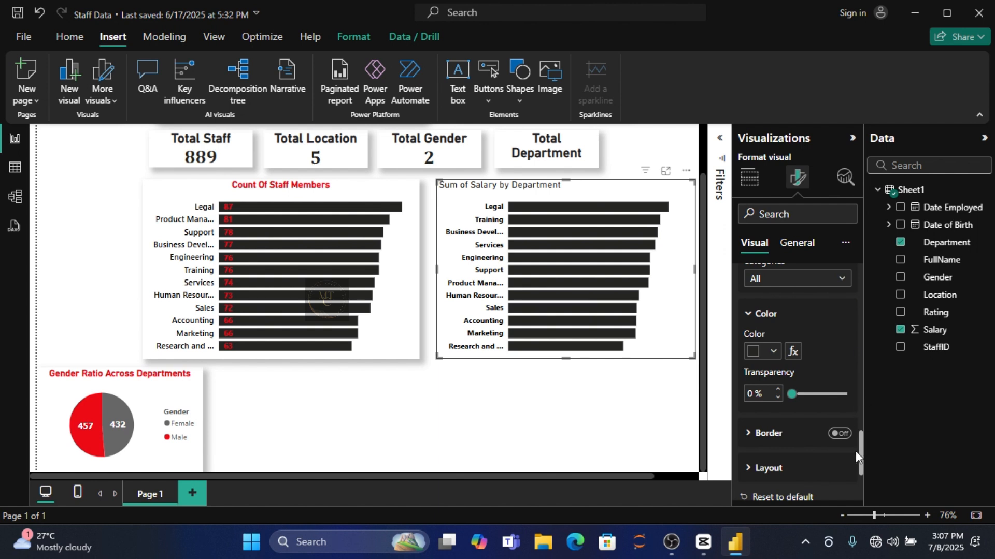
Turn on the salary chart's data labels and format their values as bold, size 10 and red
drag(862, 450, 864, 476)
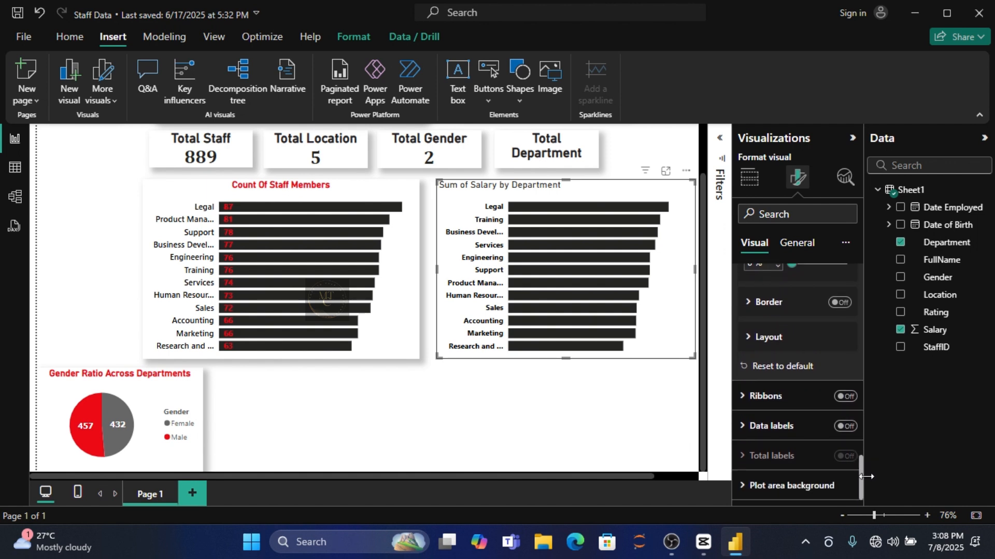
click(847, 427)
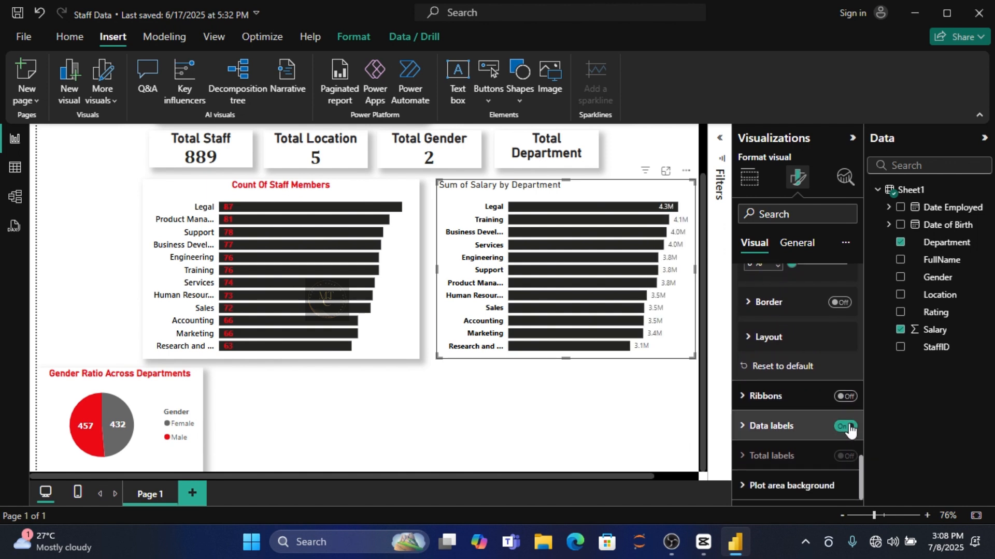
click(772, 433)
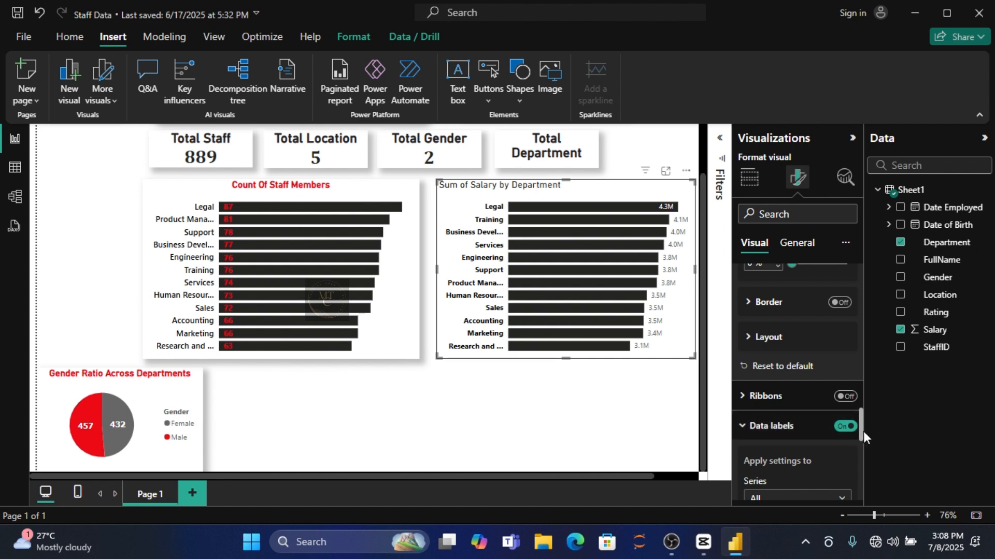
drag(859, 433, 865, 480)
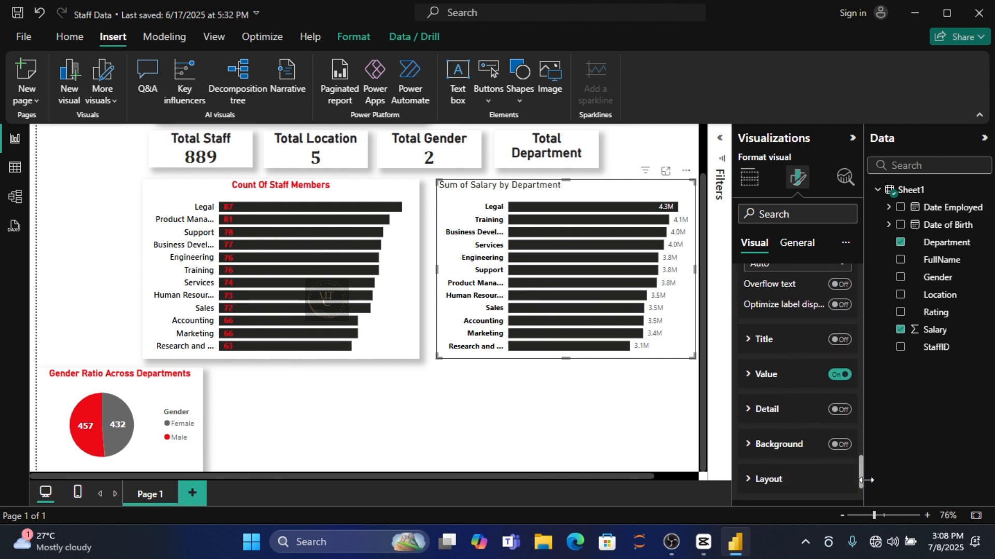
click(746, 371)
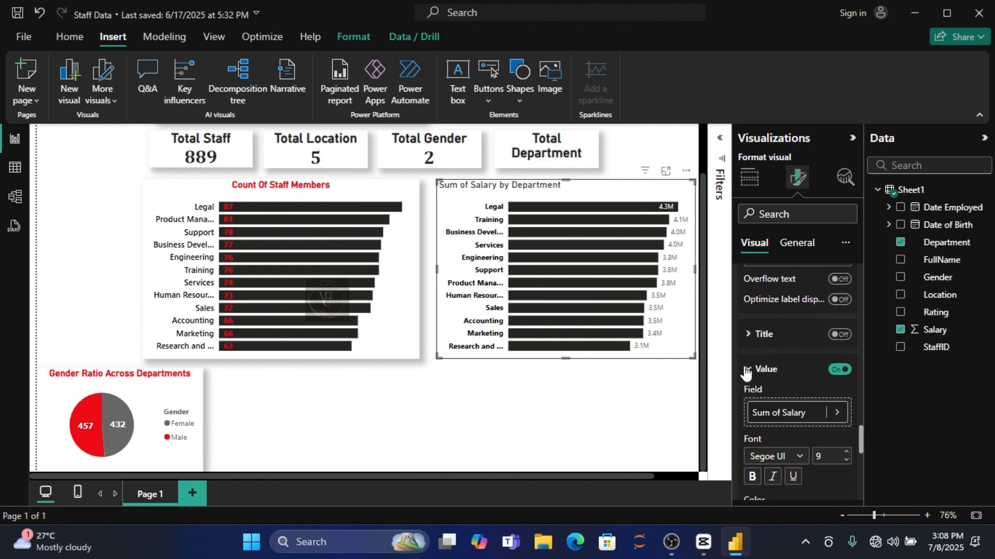
click(752, 478)
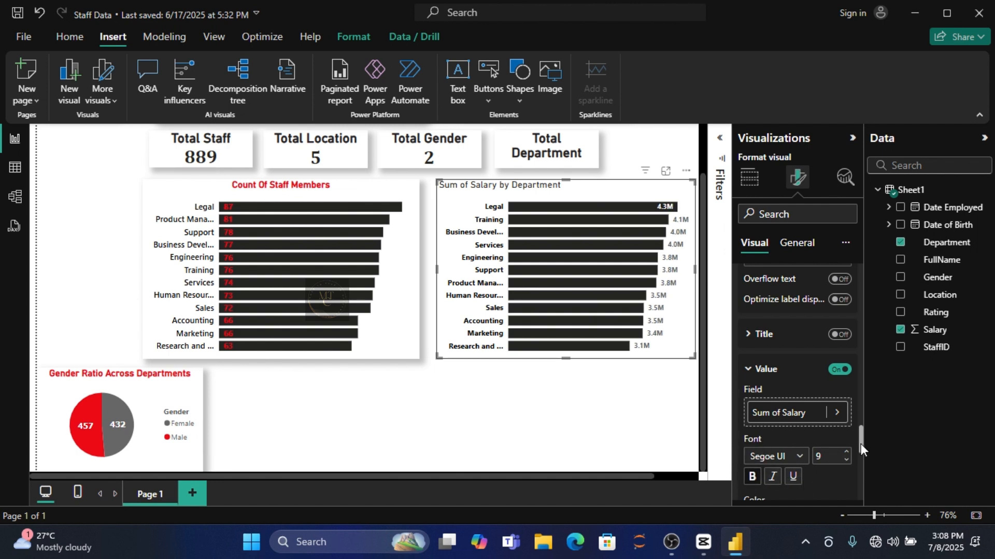
mouse_move(860, 444)
mouse_down()
mouse_move(864, 478)
mouse_move(863, 455)
mouse_up()
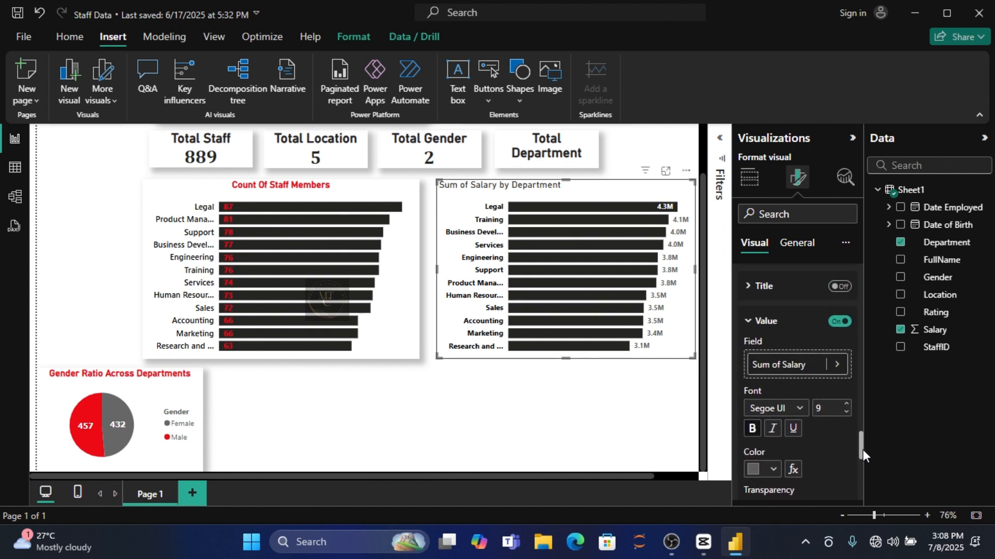
click(847, 407)
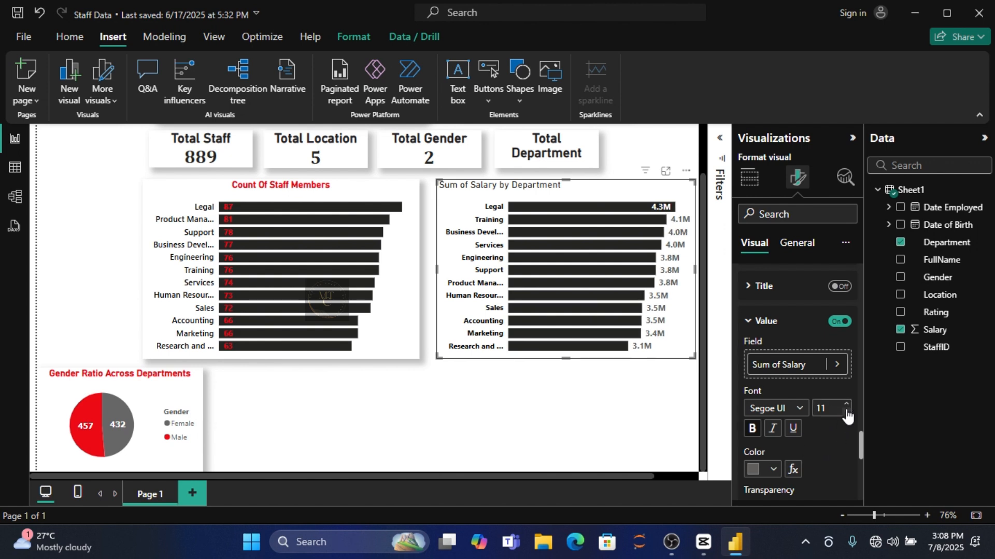
click(773, 469)
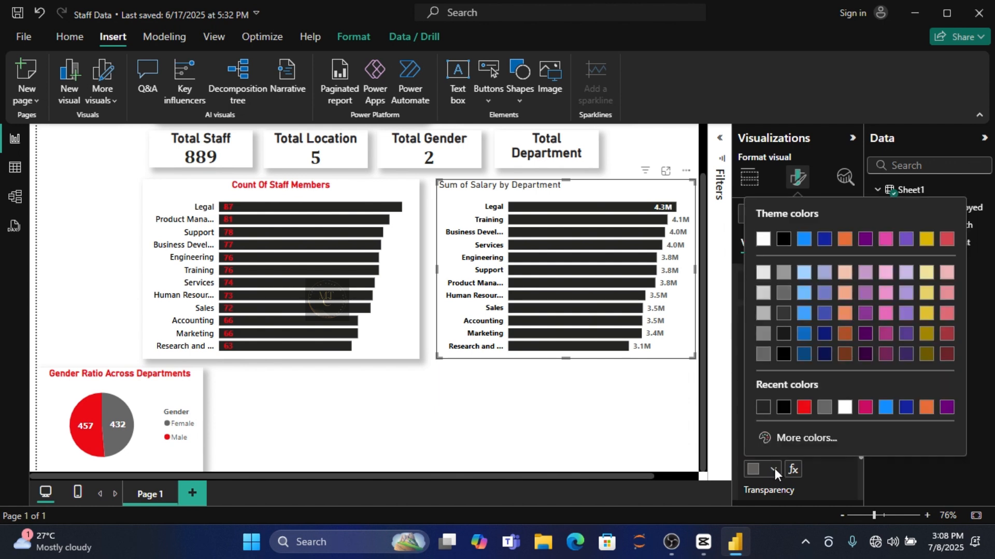
click(804, 409)
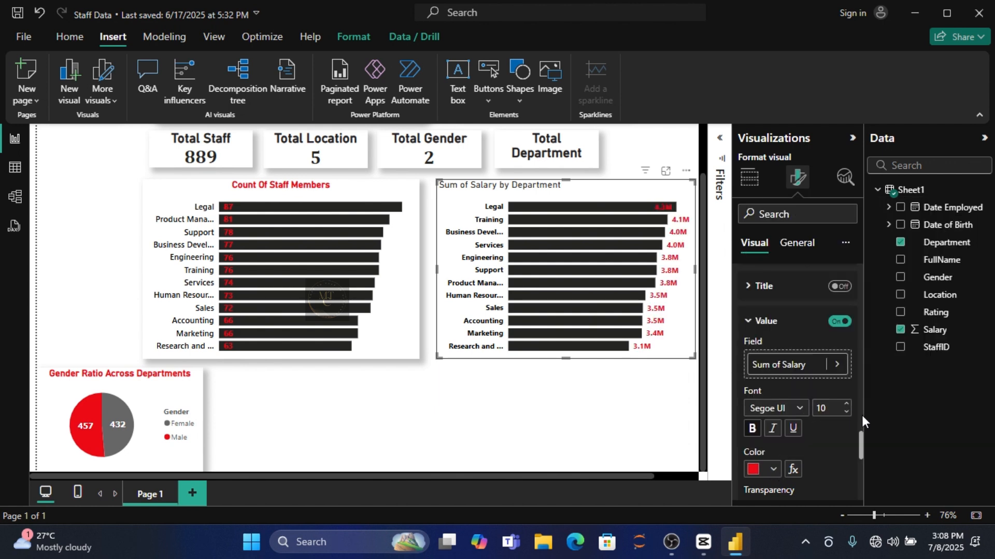
Set the position of the salary chart's data labels to Inside base
drag(861, 437, 850, 413)
scroll(848, 409, up, 1)
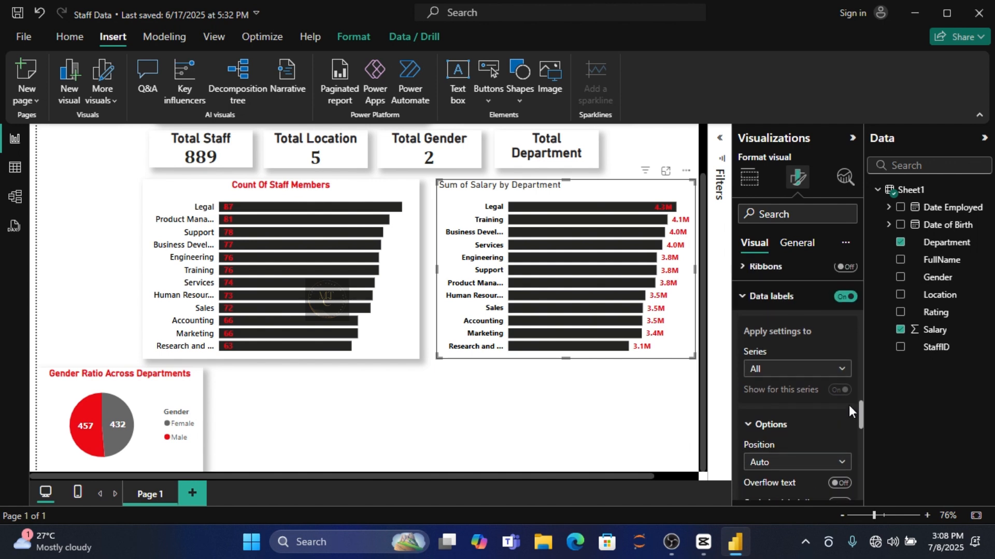
scroll(848, 405, down, 5)
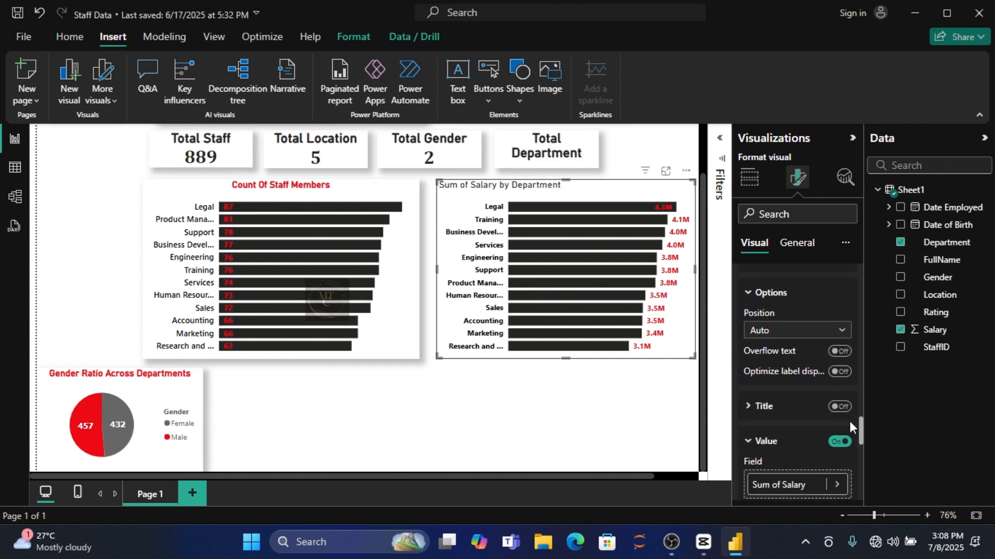
scroll(850, 421, down, 3)
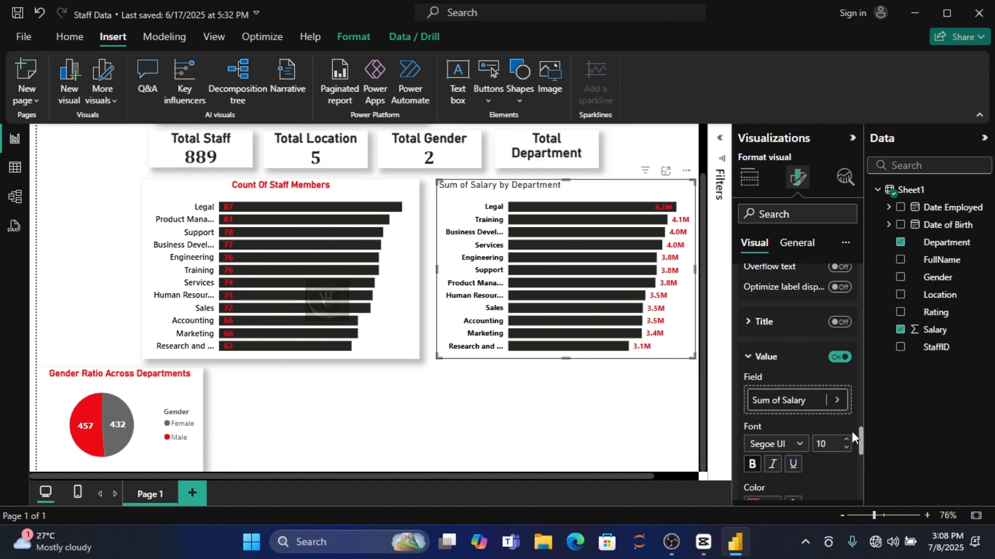
scroll(852, 431, down, 2)
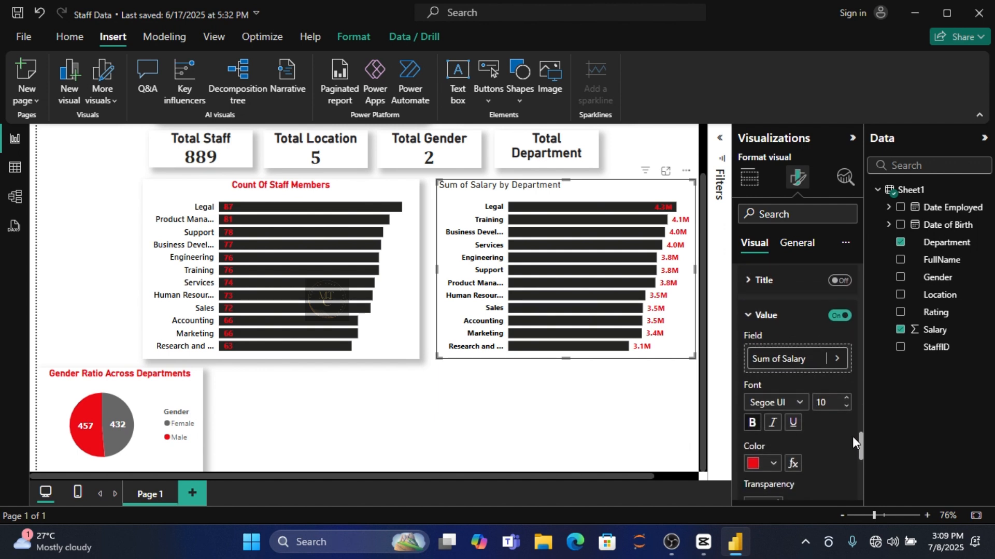
click(622, 522)
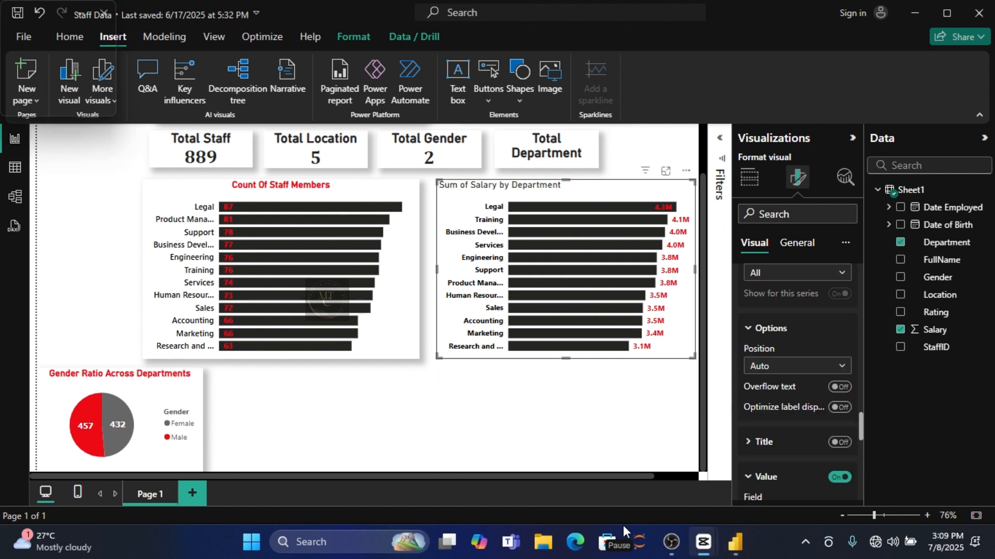
click(844, 366)
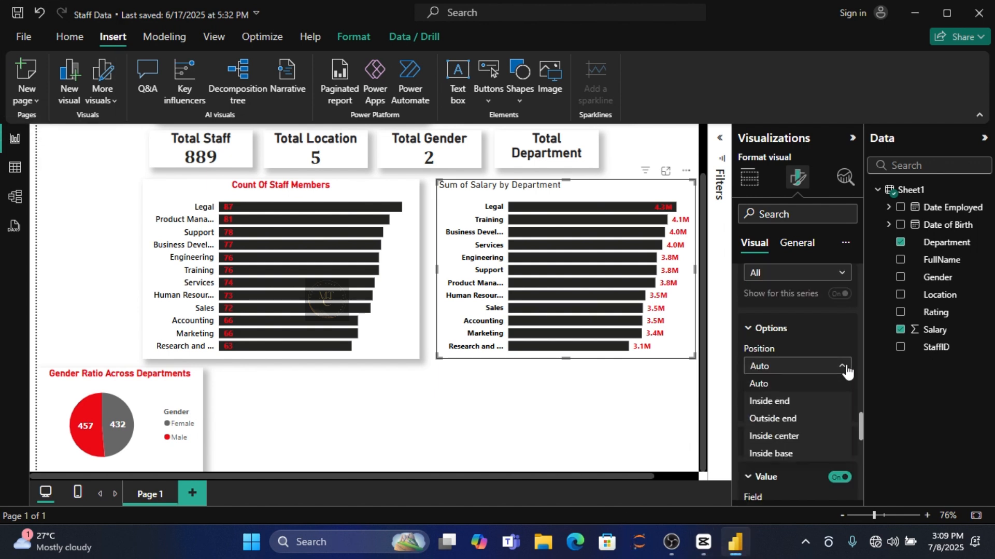
click(789, 454)
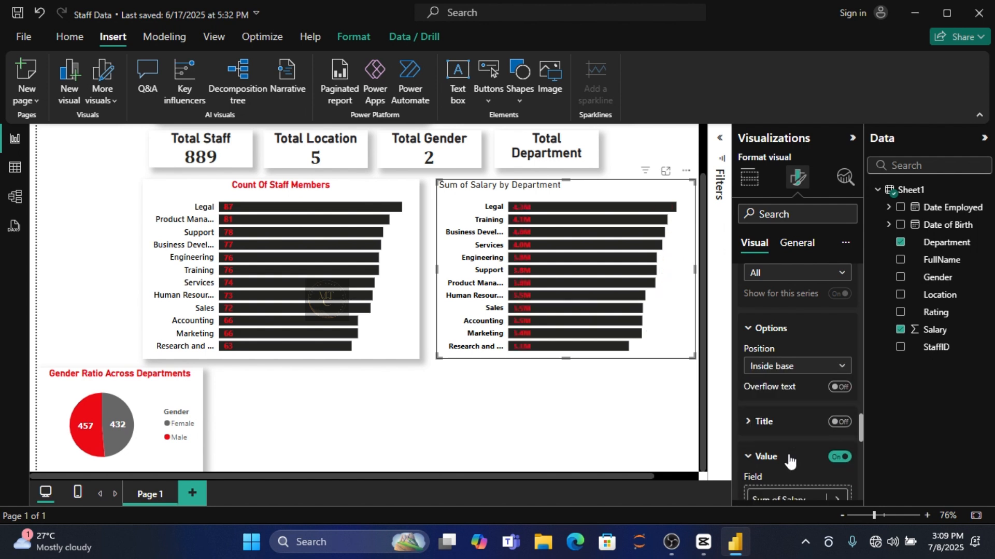
Turn off the salary chart's background and turn on its shadow effect
click(809, 244)
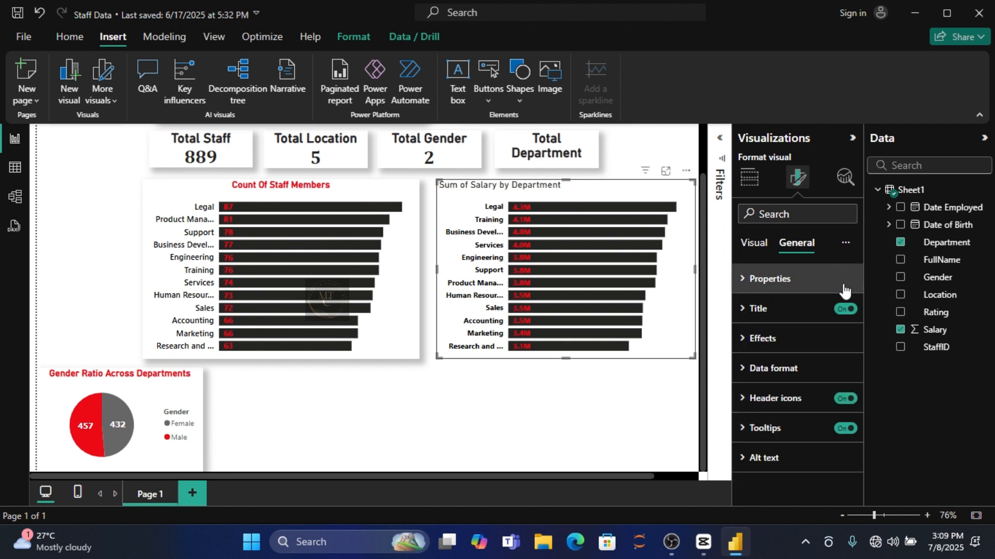
click(774, 342)
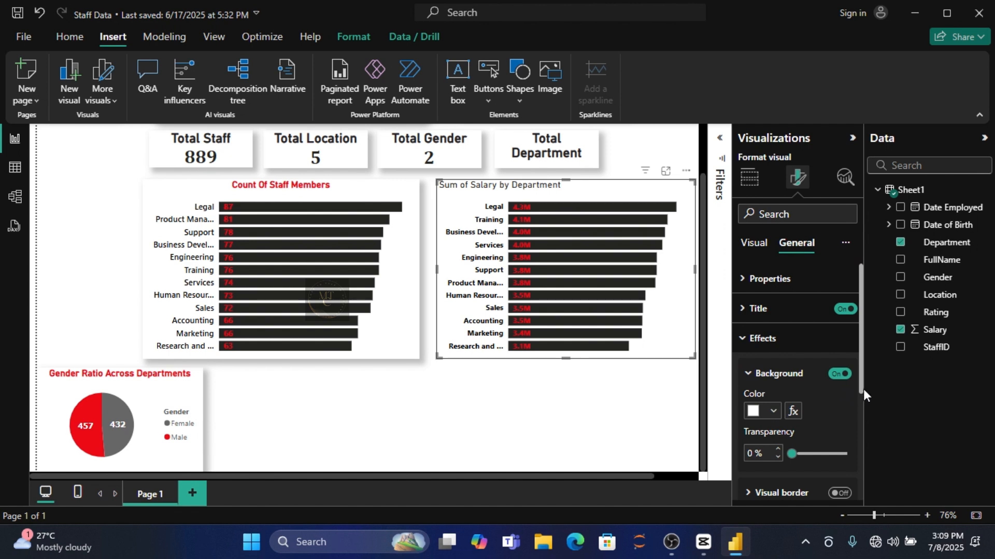
click(838, 374)
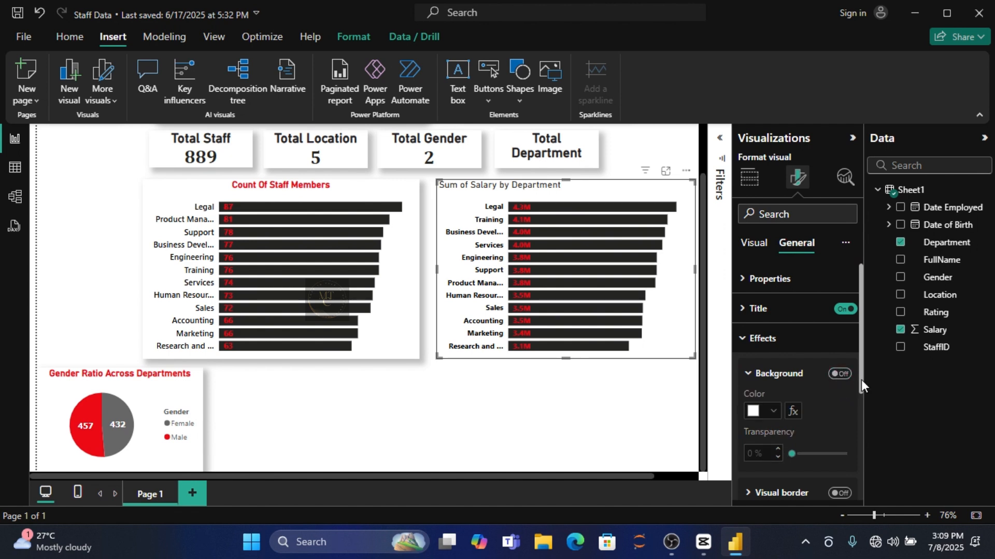
drag(861, 380, 859, 449)
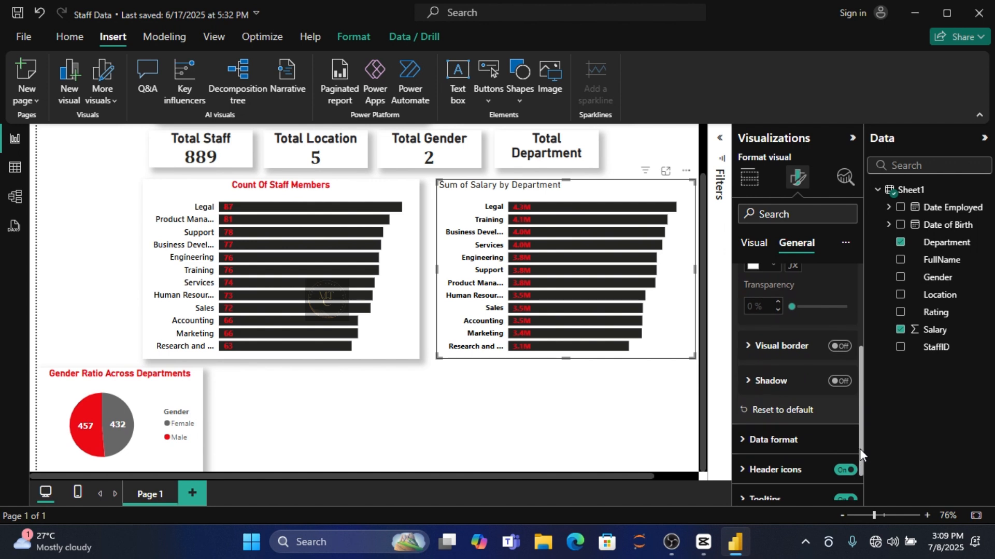
click(842, 382)
click(603, 447)
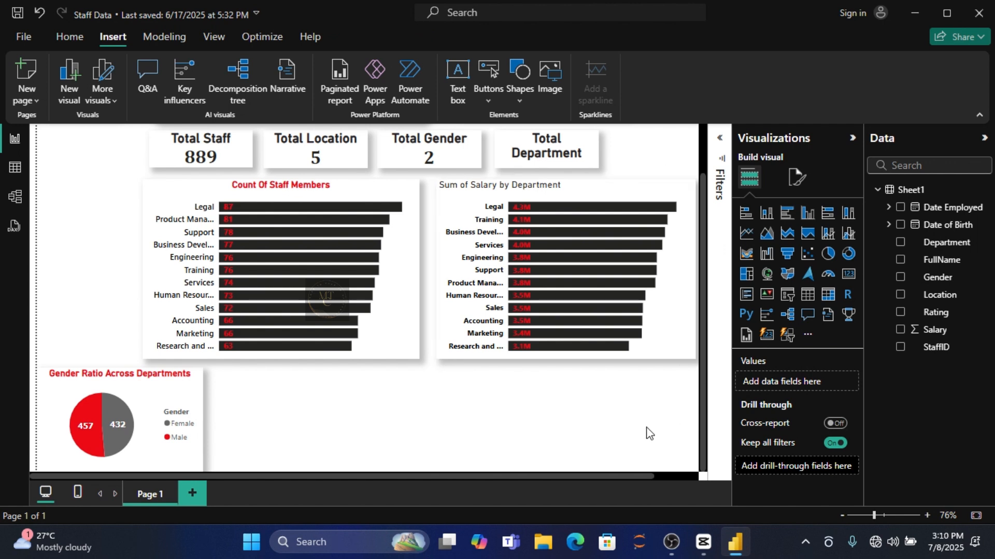
Narrow the salary chart slightly from its right edge to leave a small gap before the page edge
click(682, 304)
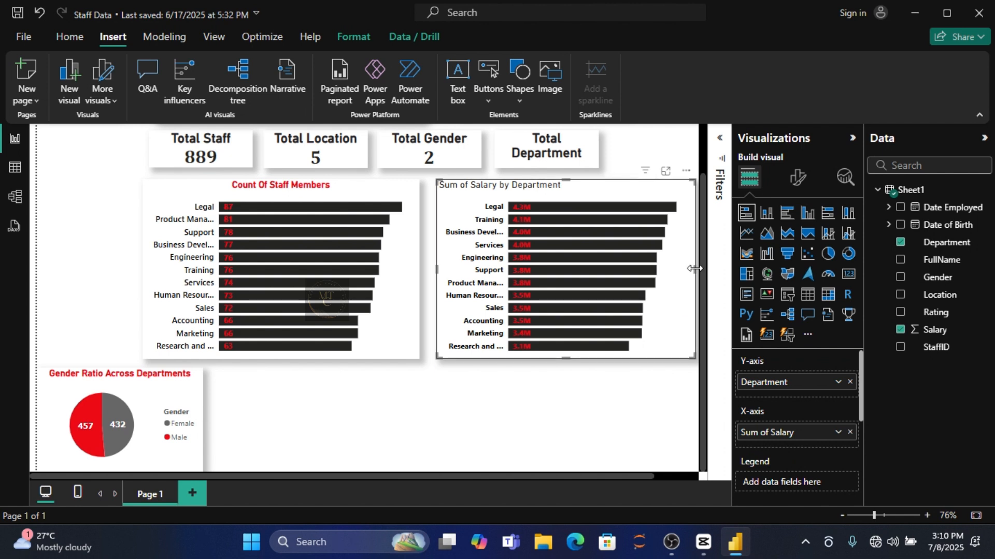
drag(694, 268, 691, 269)
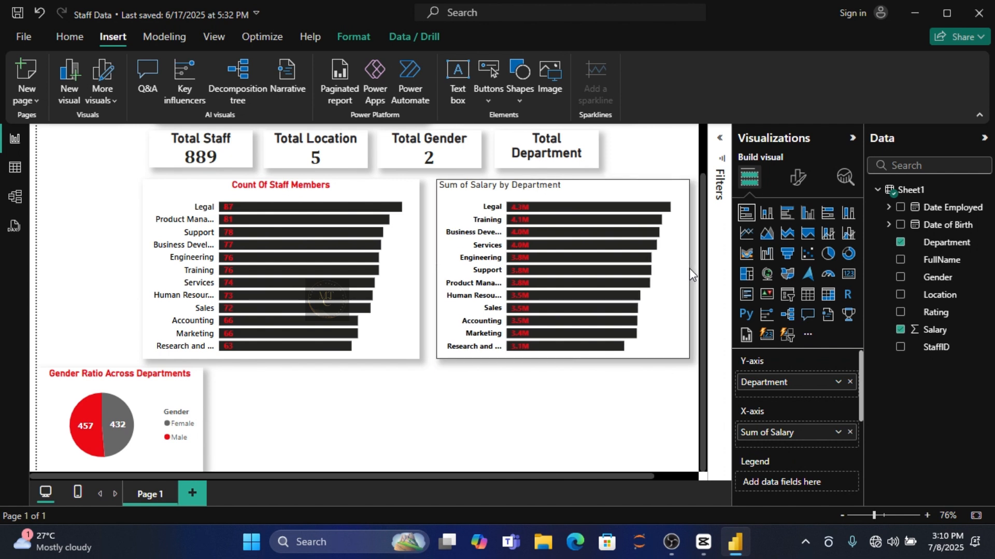
click(654, 374)
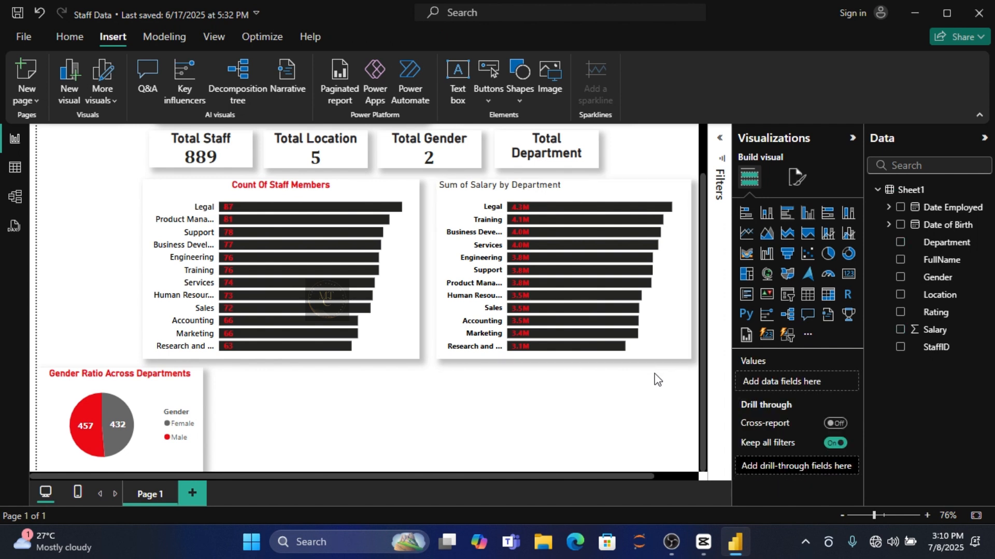
Rename the salary chart's title to "Salary Across Department"
click(586, 191)
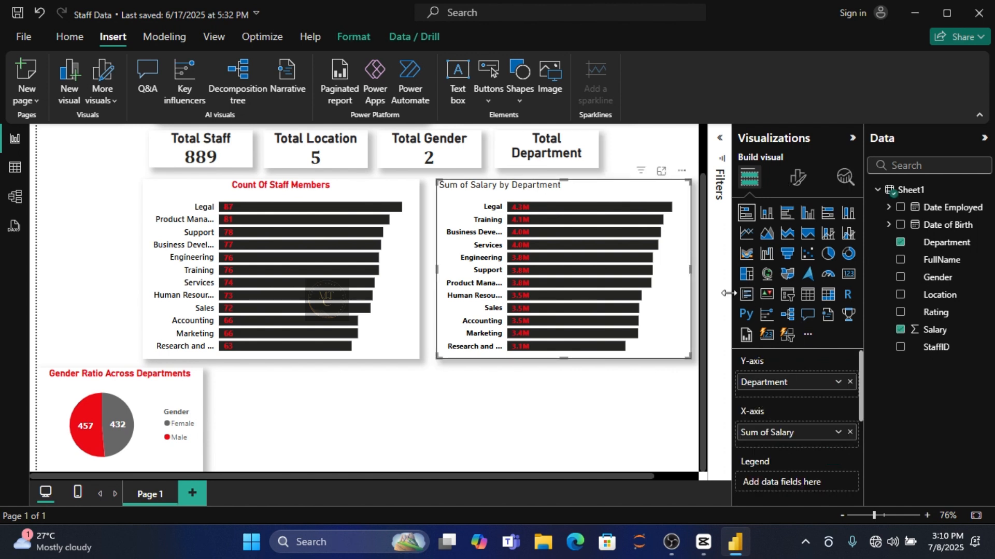
click(799, 184)
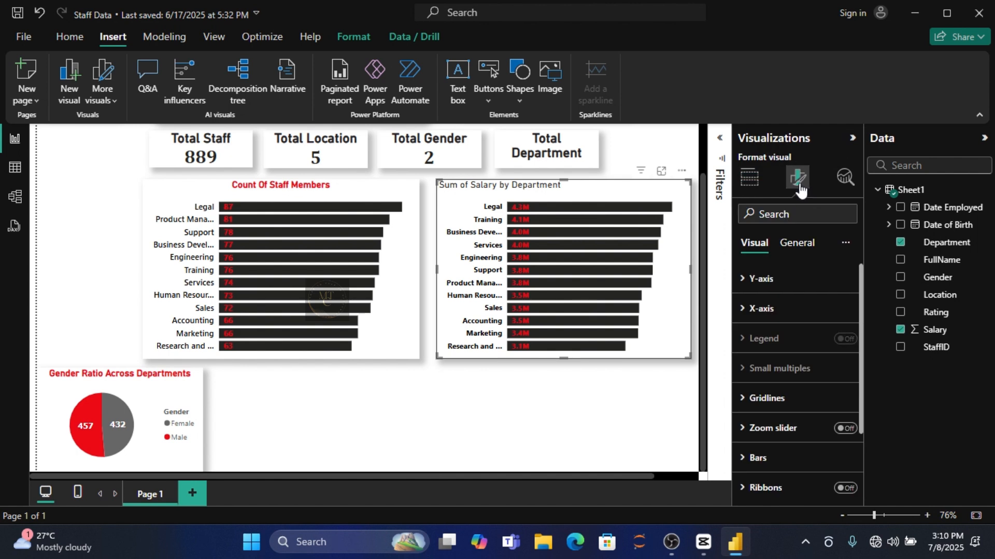
click(795, 247)
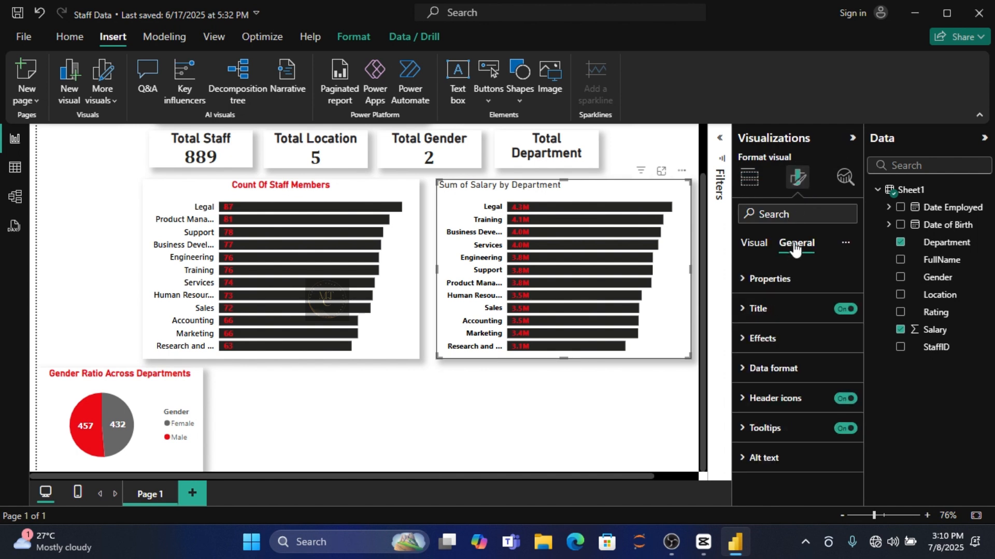
click(766, 317)
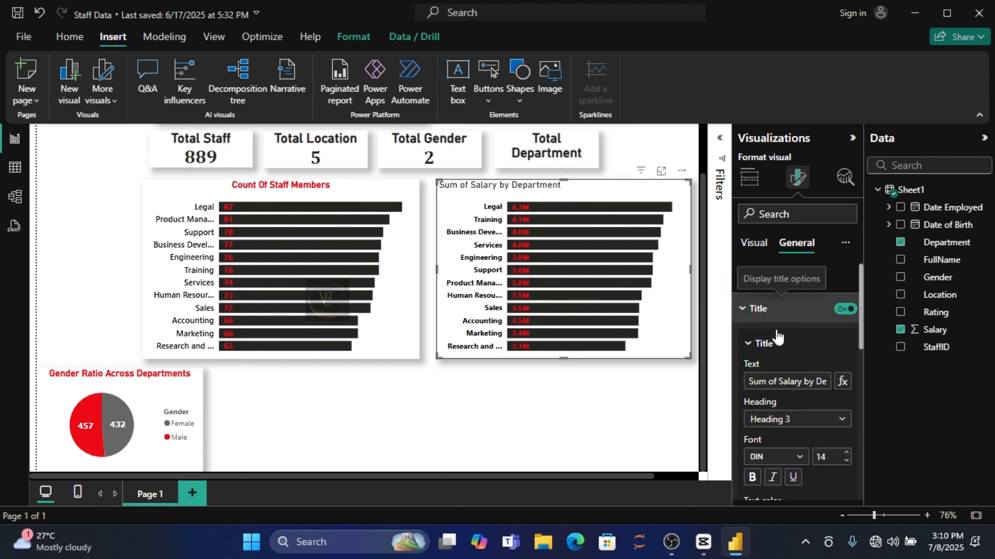
click(828, 380)
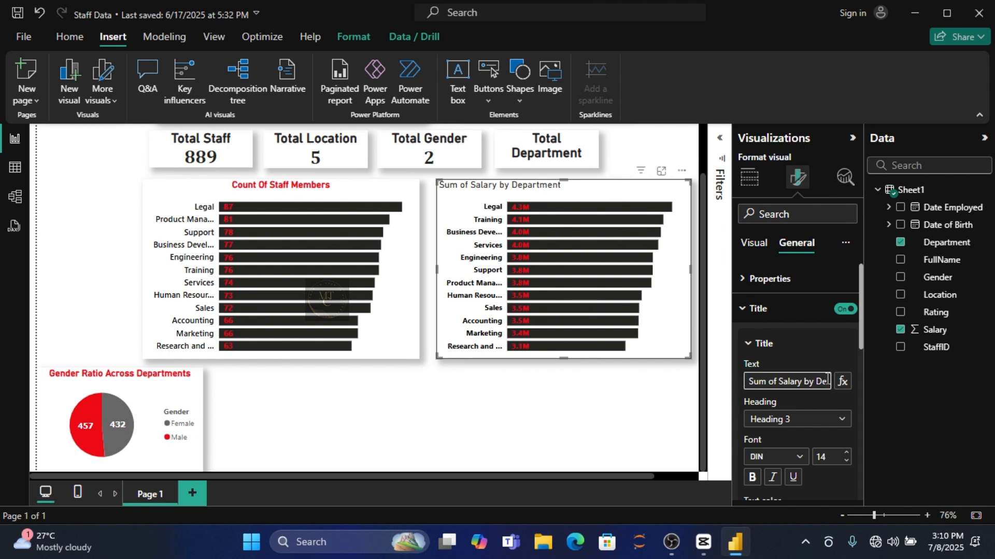
key(BackSpace)
key(BackSpace)
key(BackSpace)
key(BackSpace)
key(BackSpace)
key(BackSpace)
key(BackSpace)
key(BackSpace)
key(BackSpace)
key(BackSpace)
key(BackSpace)
key(BackSpace)
key(BackSpace)
key(BackSpace)
key(BackSpace)
key(BackSpace)
key(BackSpace)
key(BackSpace)
key(BackSpace)
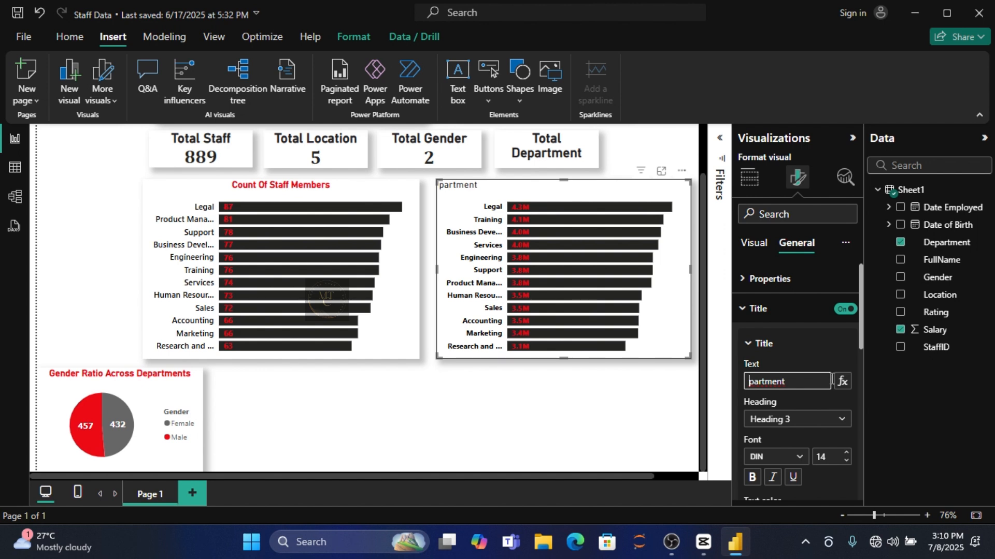
text(Salary A)
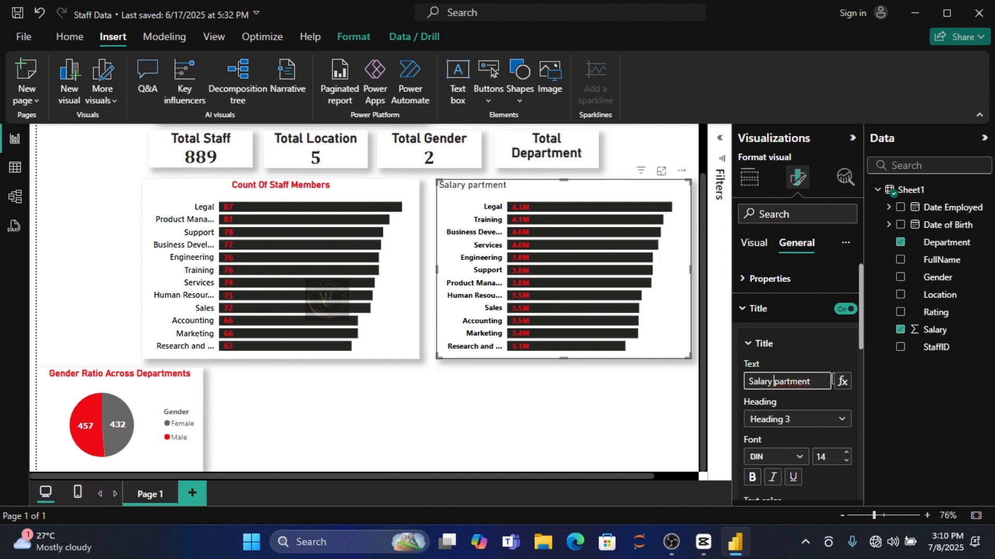
text(cross )
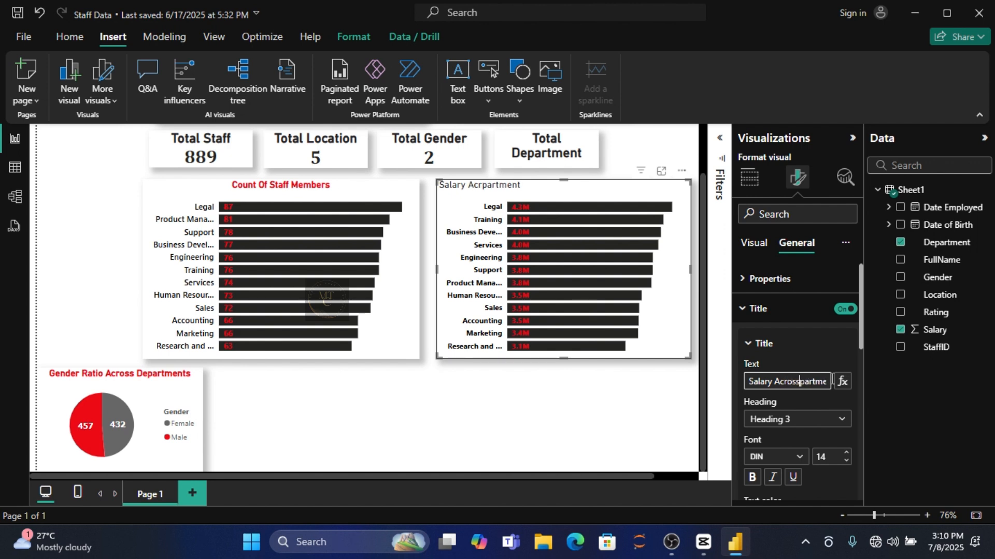
text(E)
text(De)
Format the salary chart's title as bold, size 15, centered and red
click(753, 477)
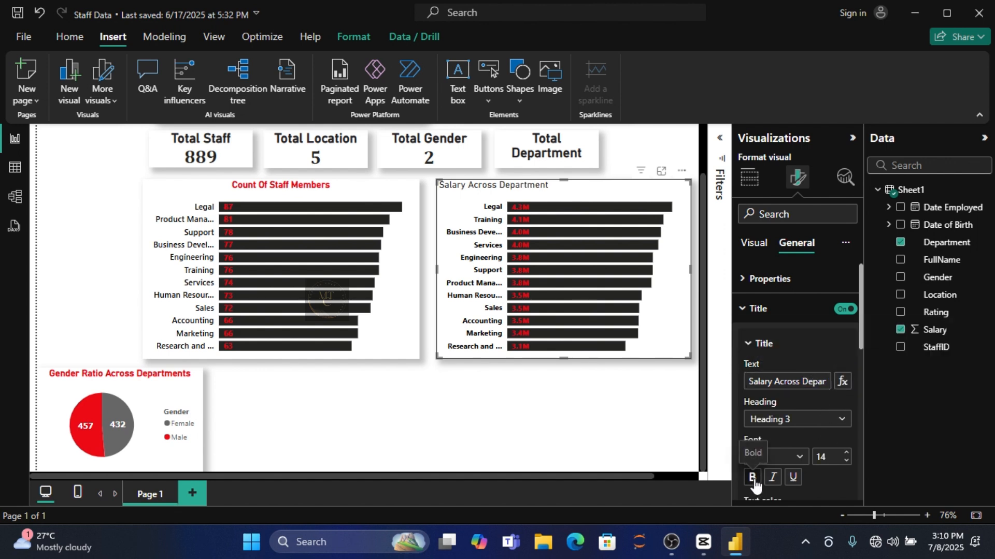
click(847, 453)
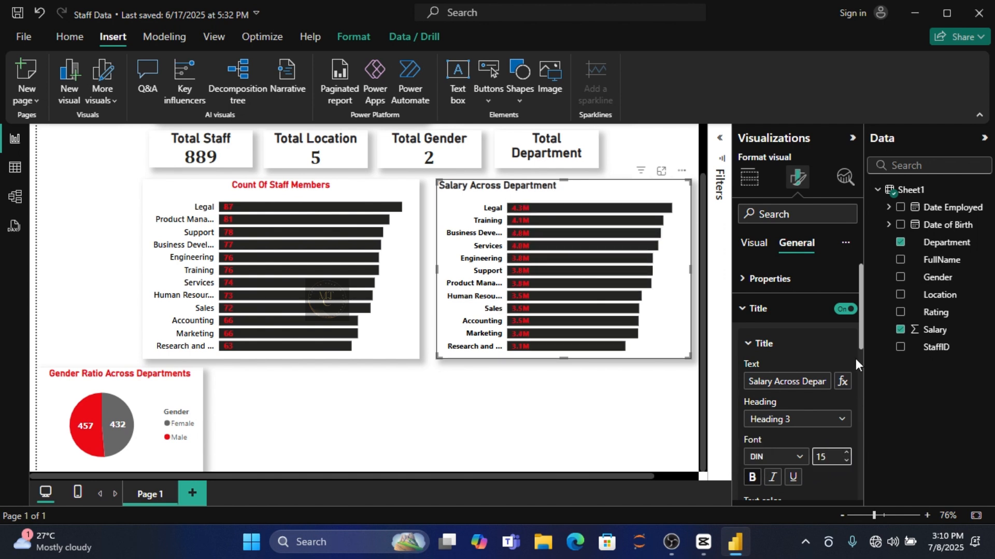
drag(859, 342, 863, 415)
click(773, 409)
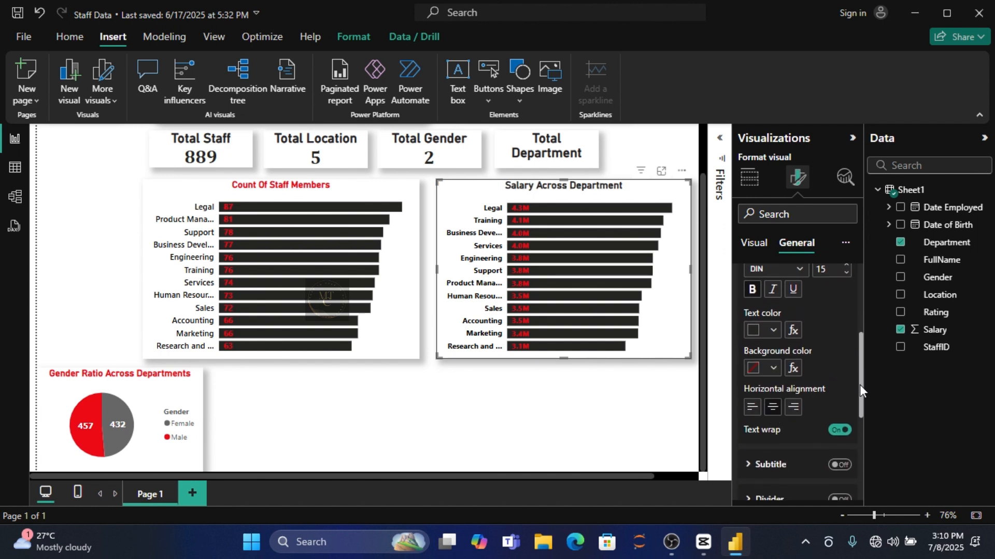
mouse_move(859, 384)
mouse_down()
mouse_move(861, 408)
mouse_move(861, 396)
mouse_up()
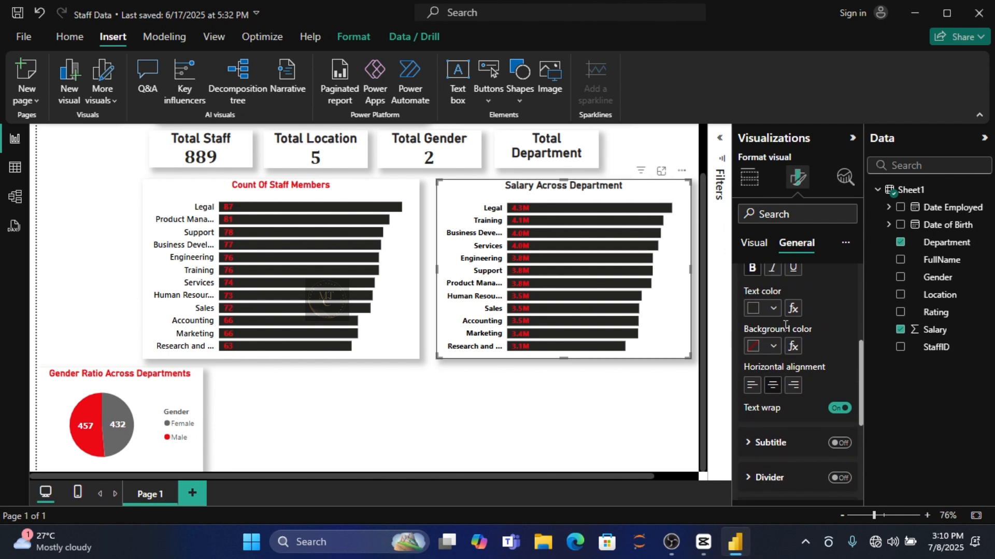
click(773, 308)
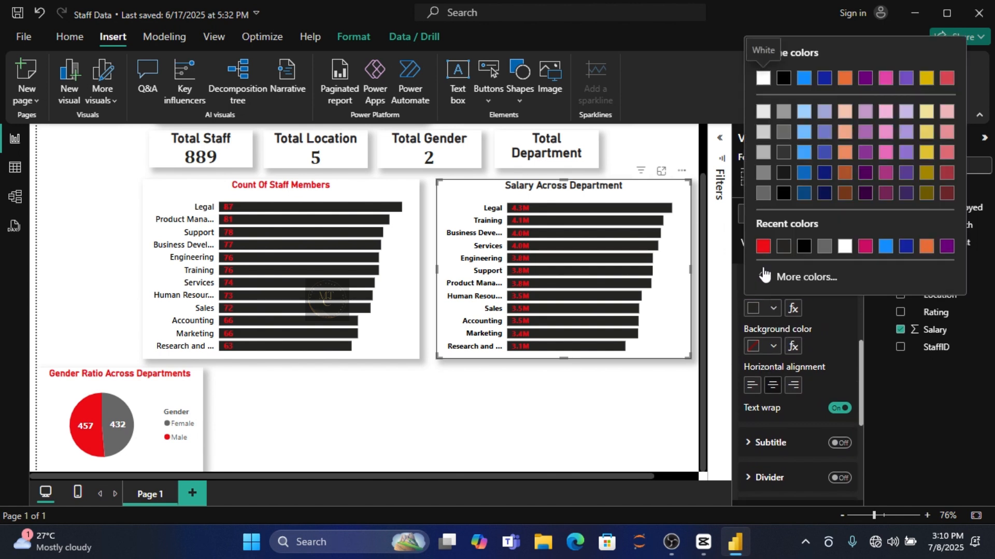
click(763, 247)
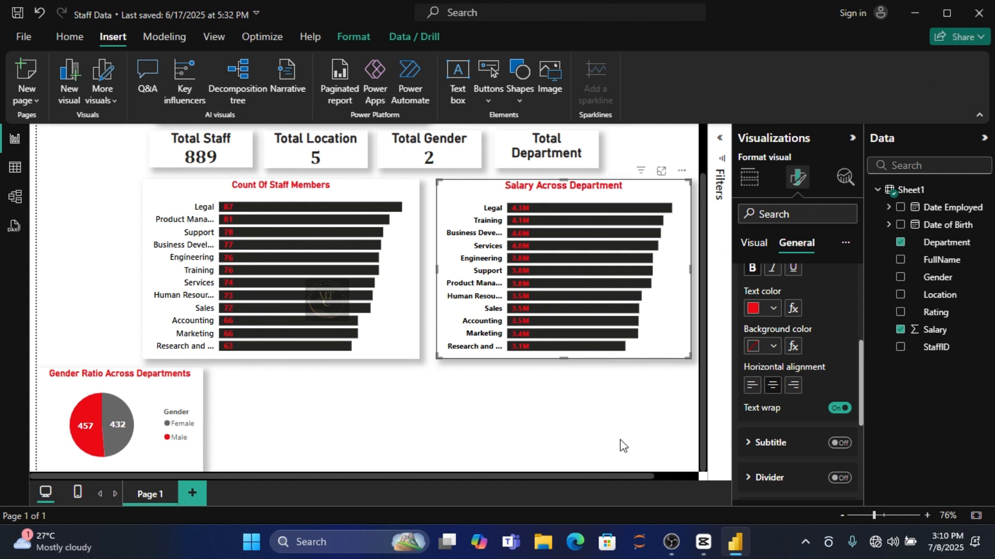
click(622, 403)
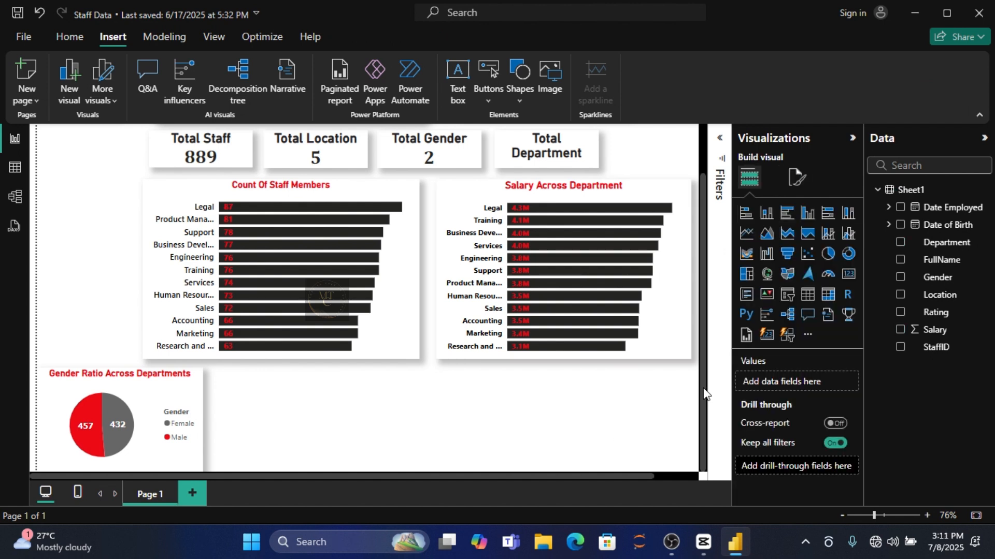
Insert a line chart in the empty space between the gender pie chart and the page's right edge, below the bar charts
drag(703, 388, 705, 311)
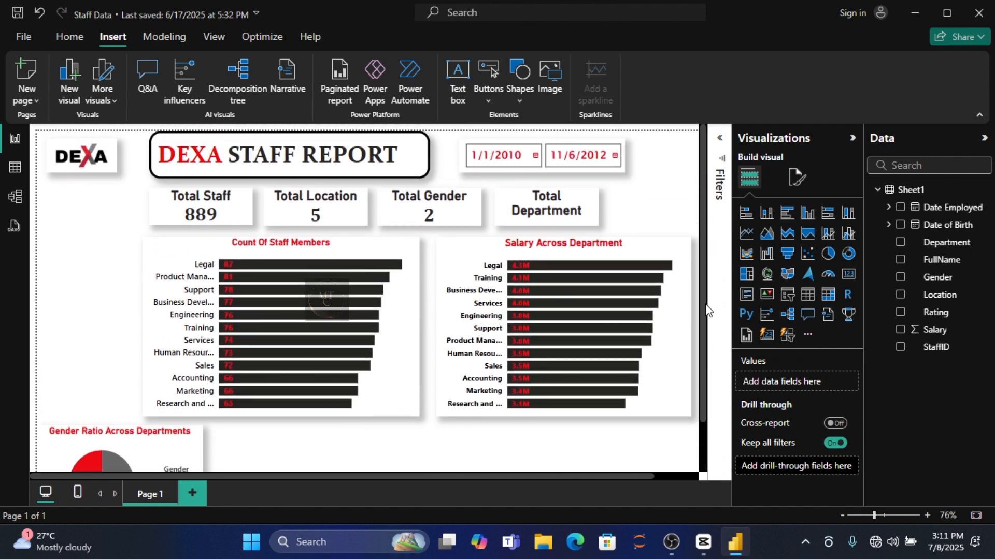
drag(711, 344, 718, 398)
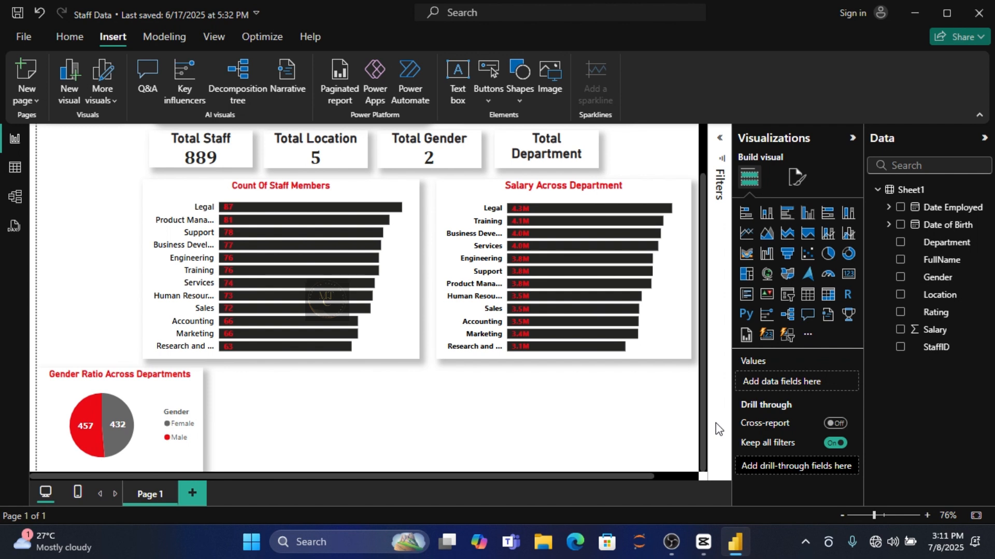
click(749, 241)
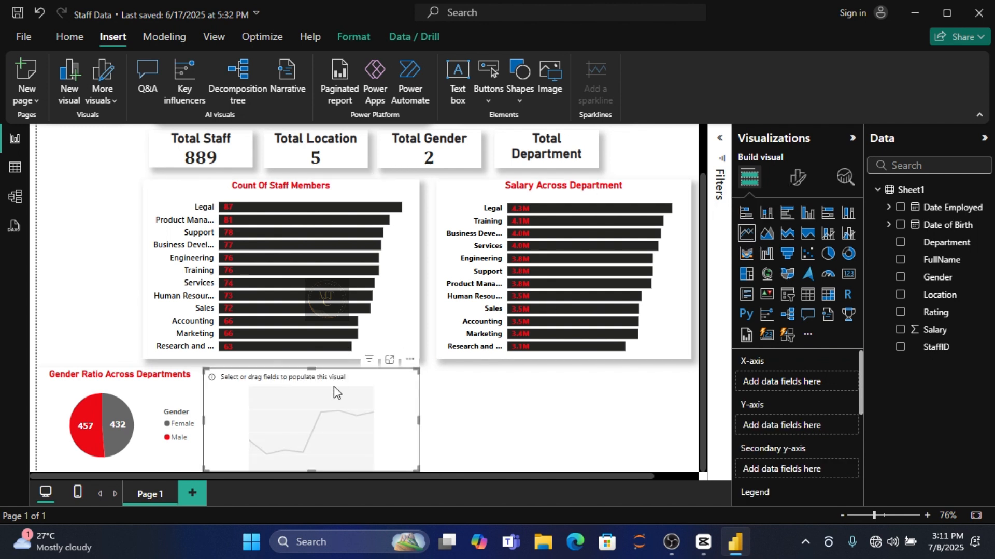
drag(348, 384, 369, 382)
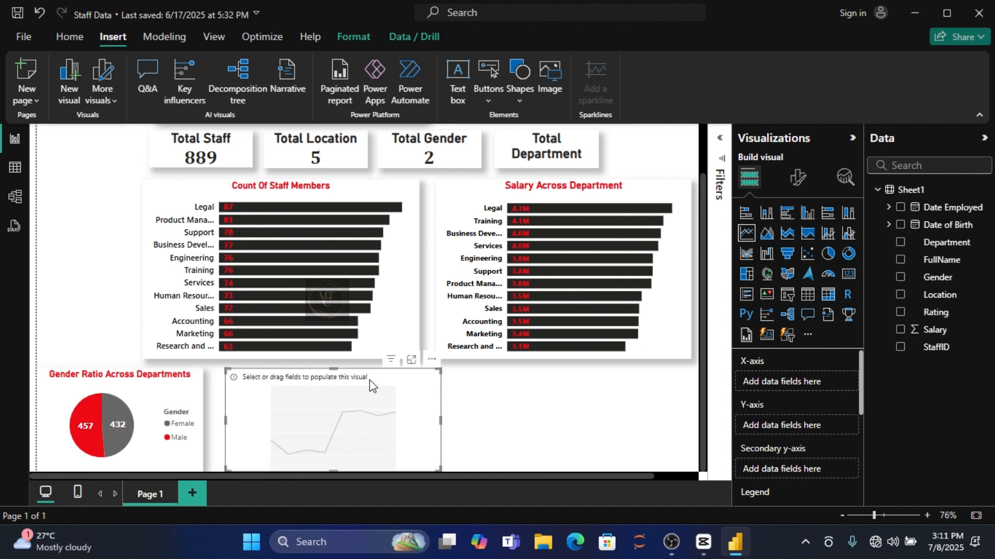
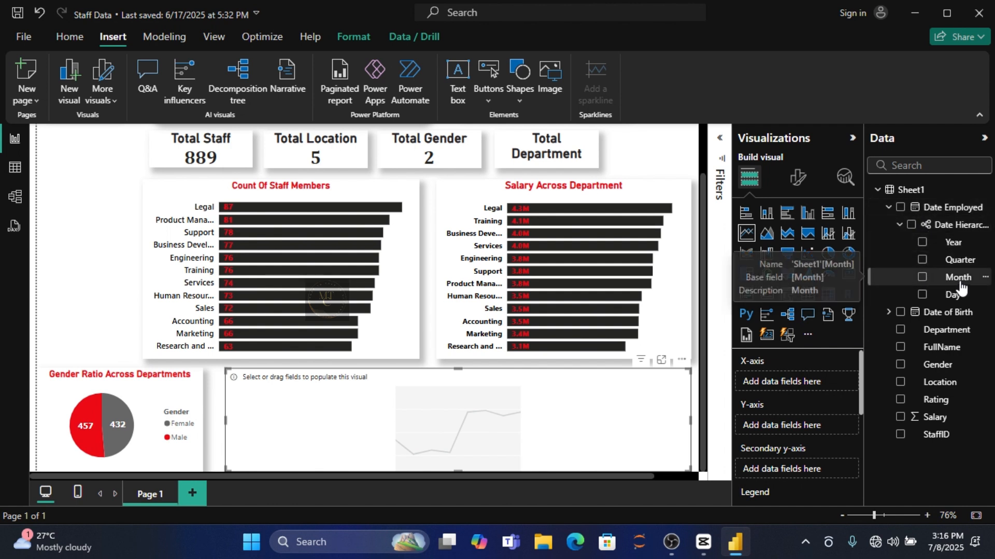
Plot the count of Department by the Month level of Date Employed on the line chart and widen it slightly toward the pie chart
drag(959, 288, 823, 392)
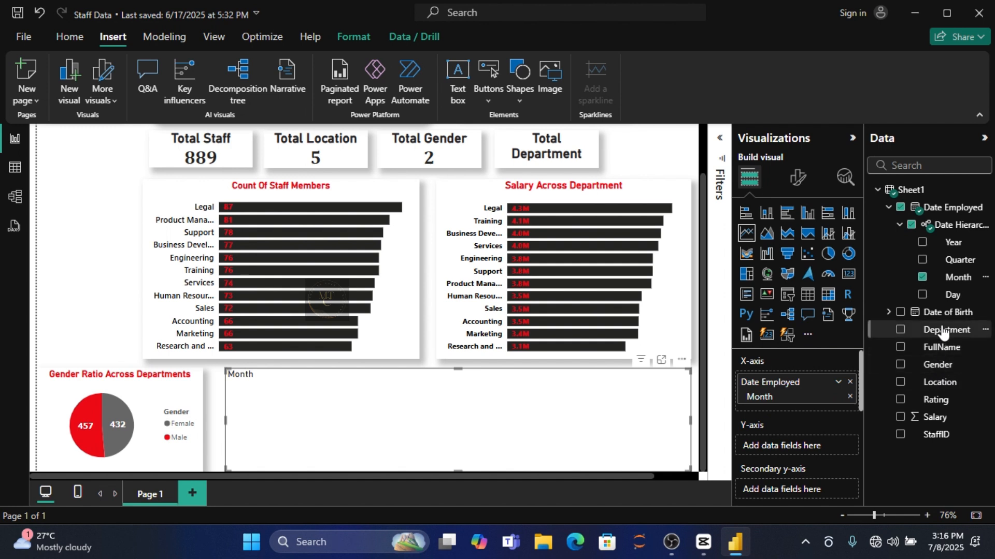
drag(940, 332, 811, 443)
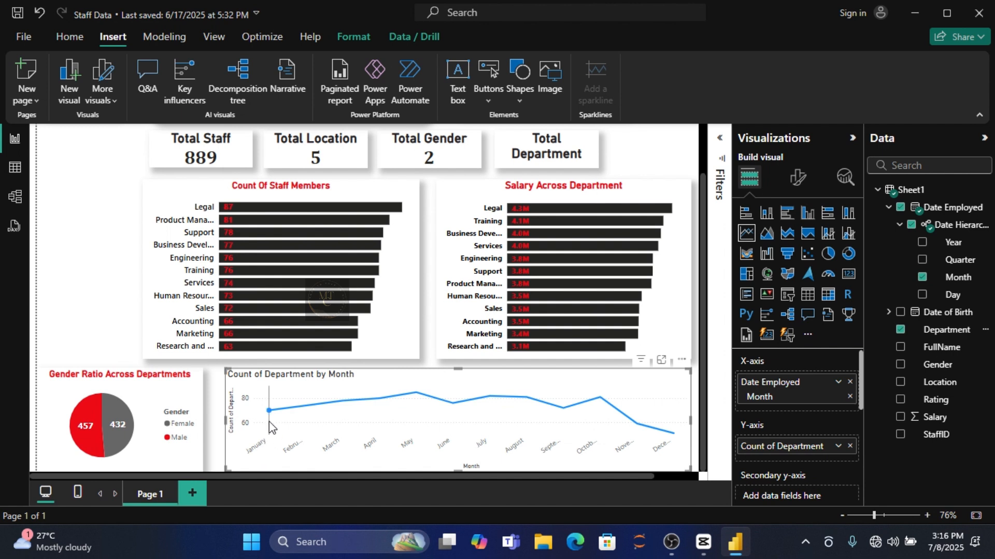
mouse_move(269, 422)
mouse_move(417, 416)
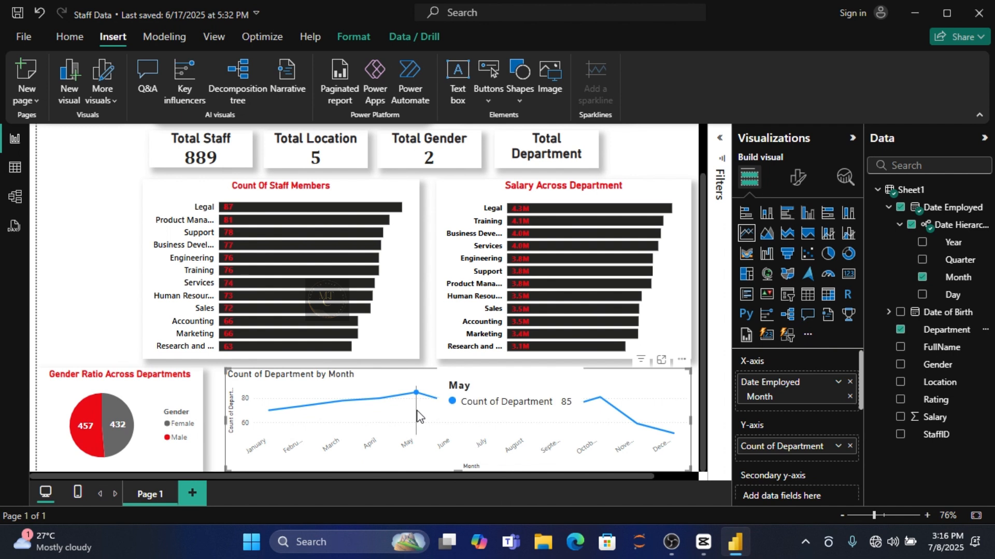
mouse_move(591, 415)
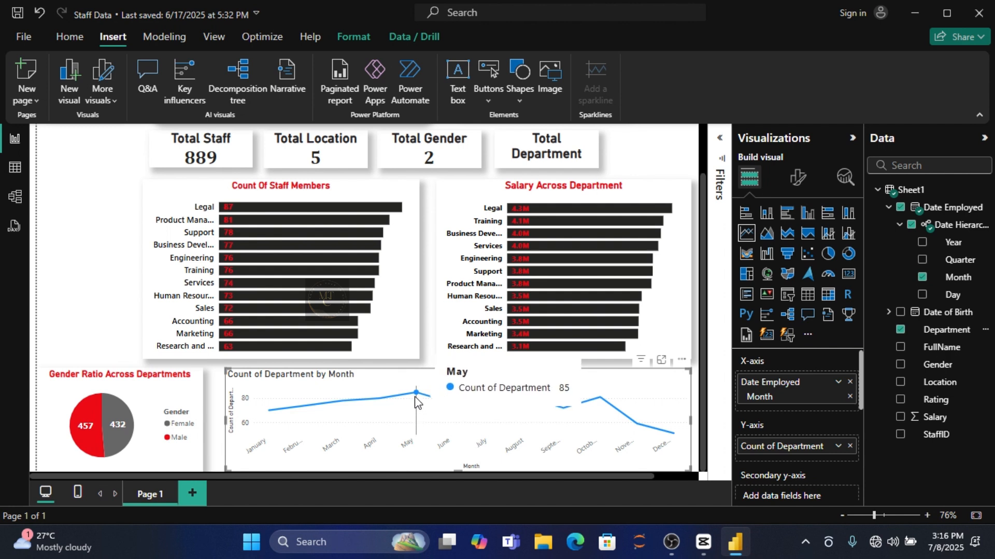
mouse_move(457, 412)
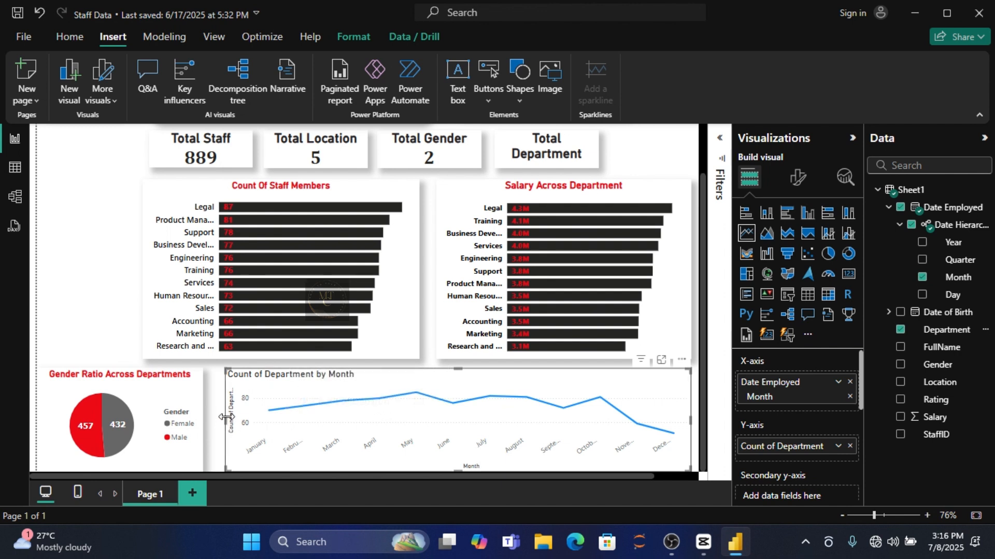
drag(226, 417, 218, 417)
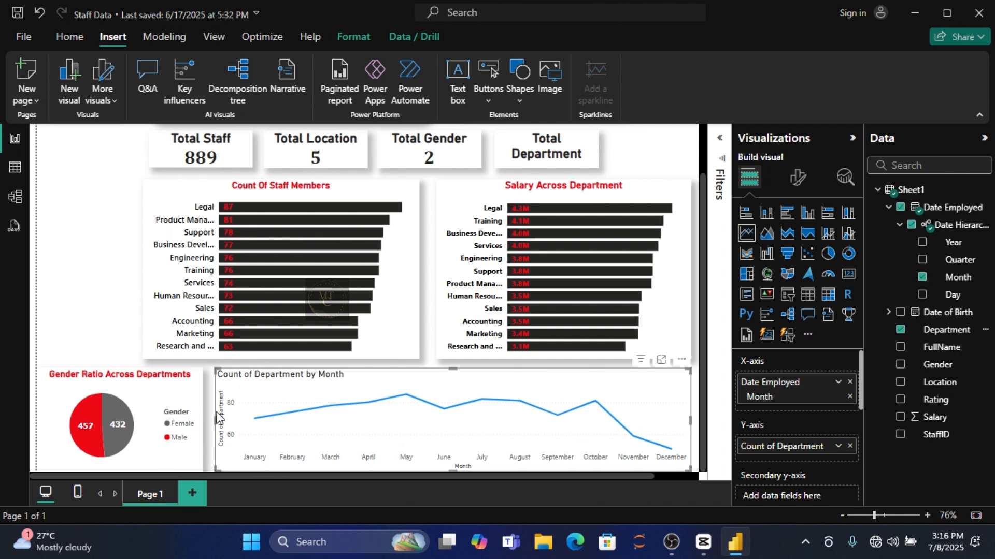
Add the Quarter level of Date Employed to the line chart's X-axis, turn on drill-down mode and drill up to quarters
click(922, 261)
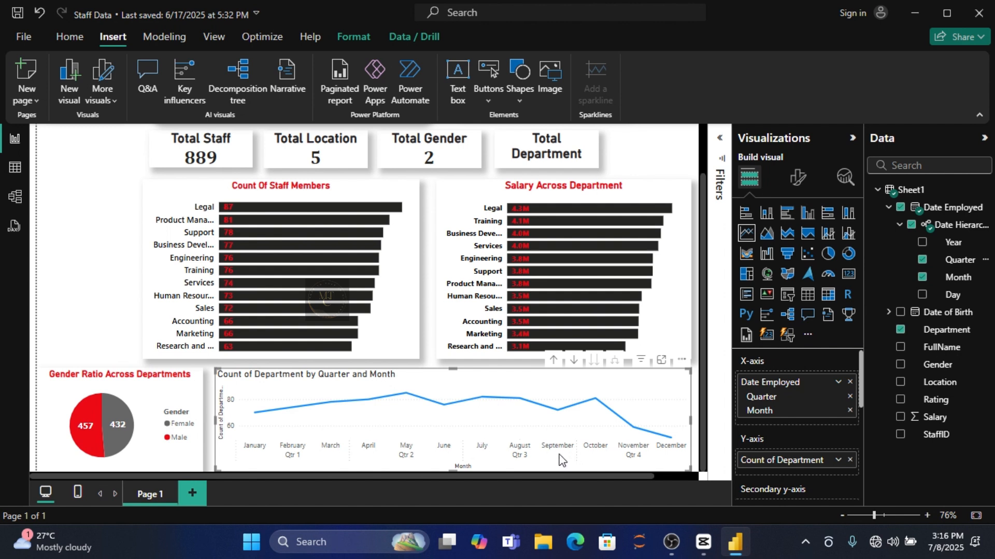
click(573, 361)
click(553, 362)
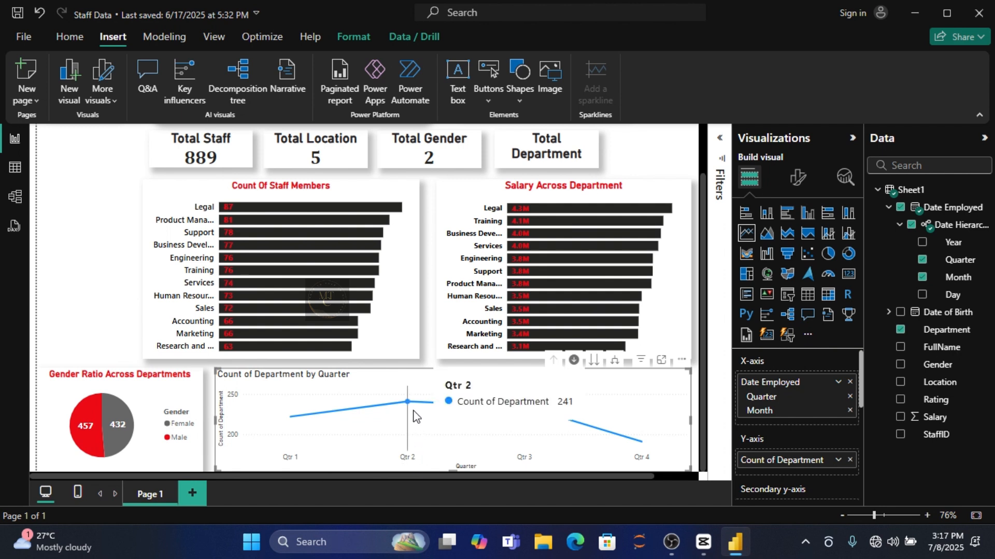
mouse_move(509, 412)
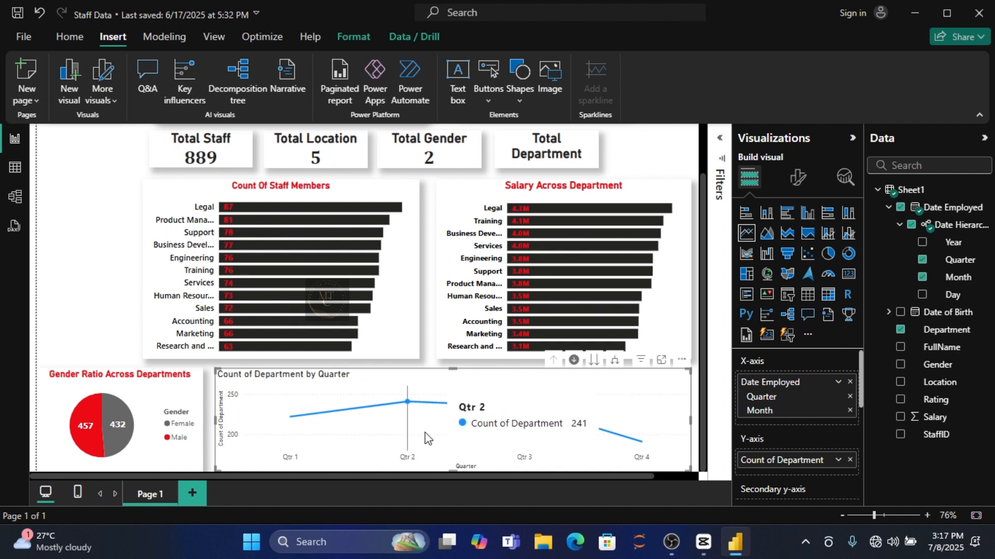
mouse_move(526, 435)
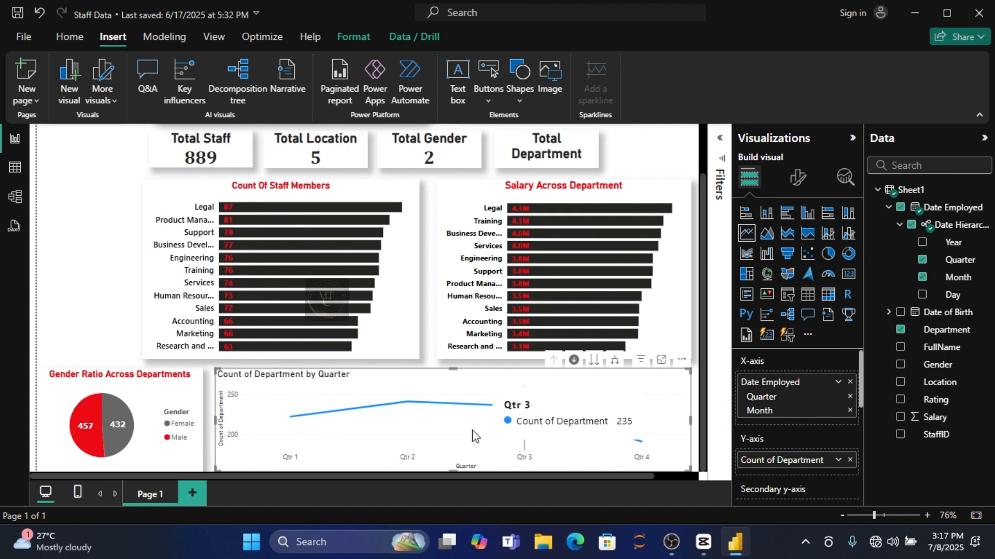
mouse_move(267, 445)
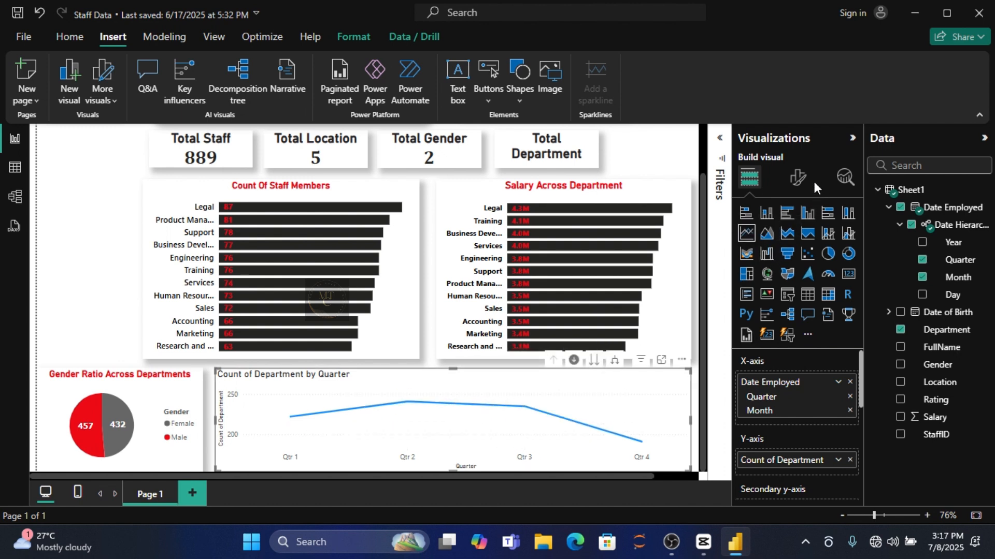
Format the line chart's X-axis values as bold, size 10
click(802, 188)
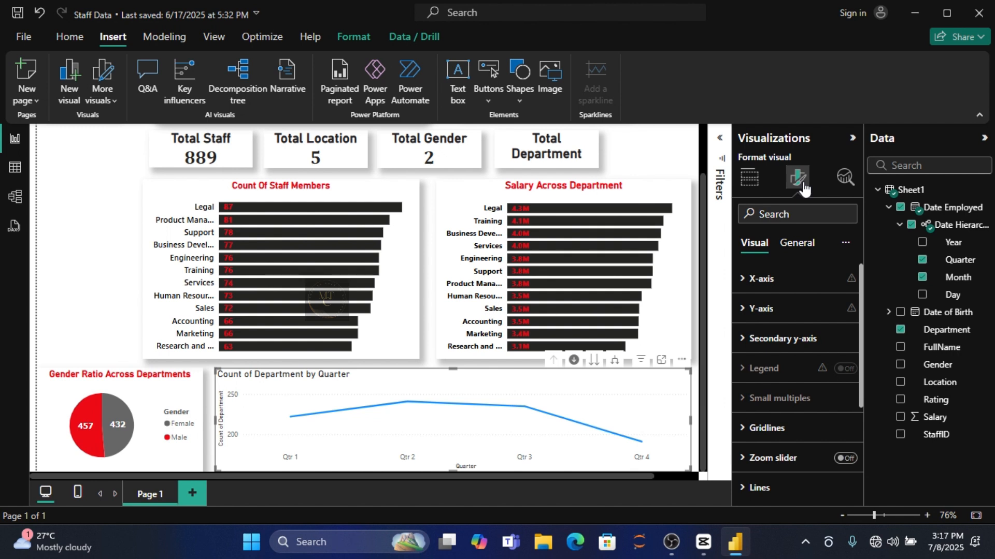
click(762, 282)
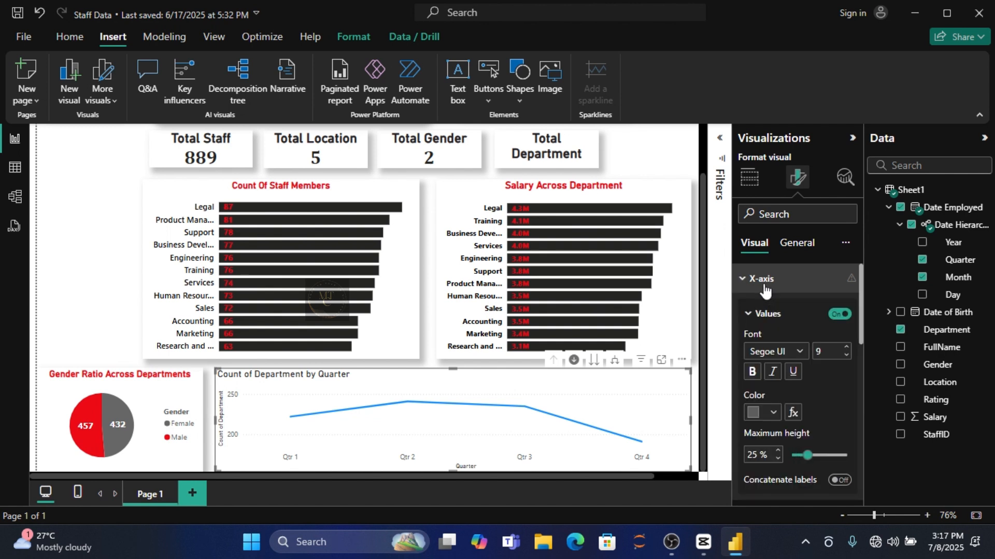
click(846, 348)
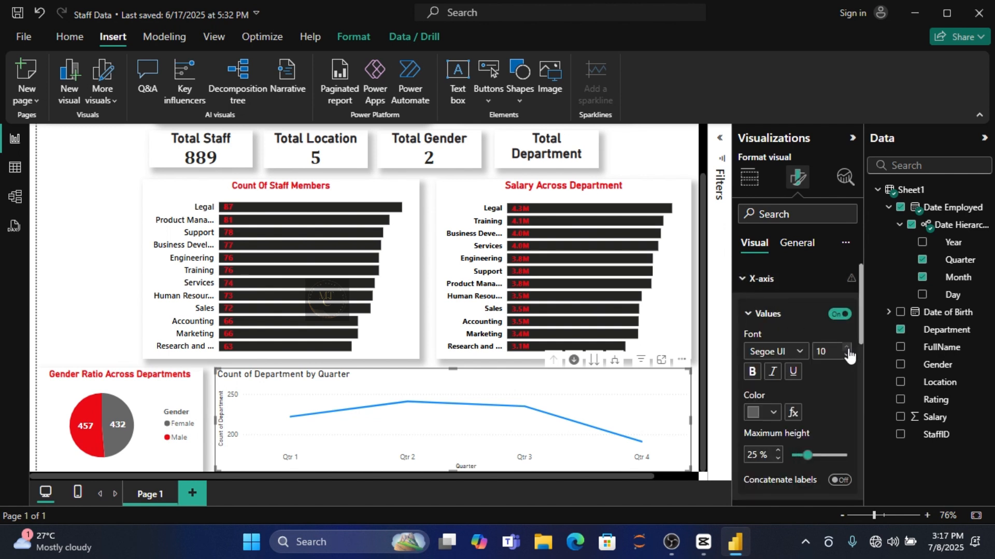
click(752, 372)
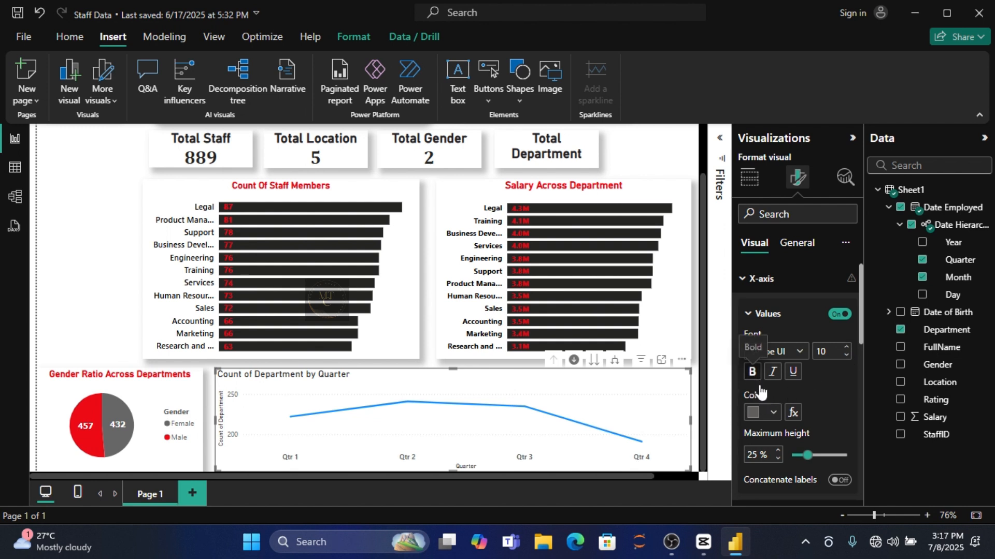
Color the line chart's X-axis values black and turn off the X-axis title
click(773, 413)
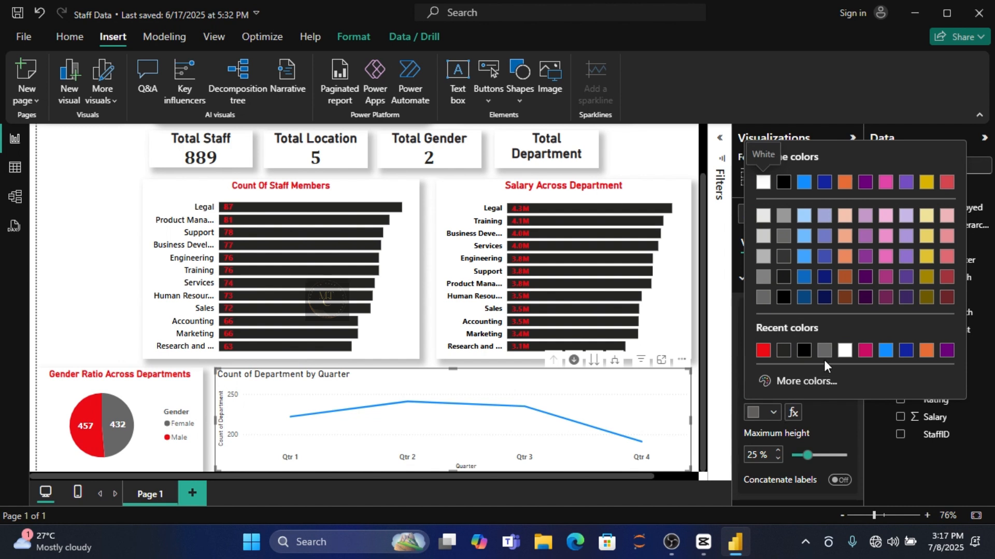
click(804, 351)
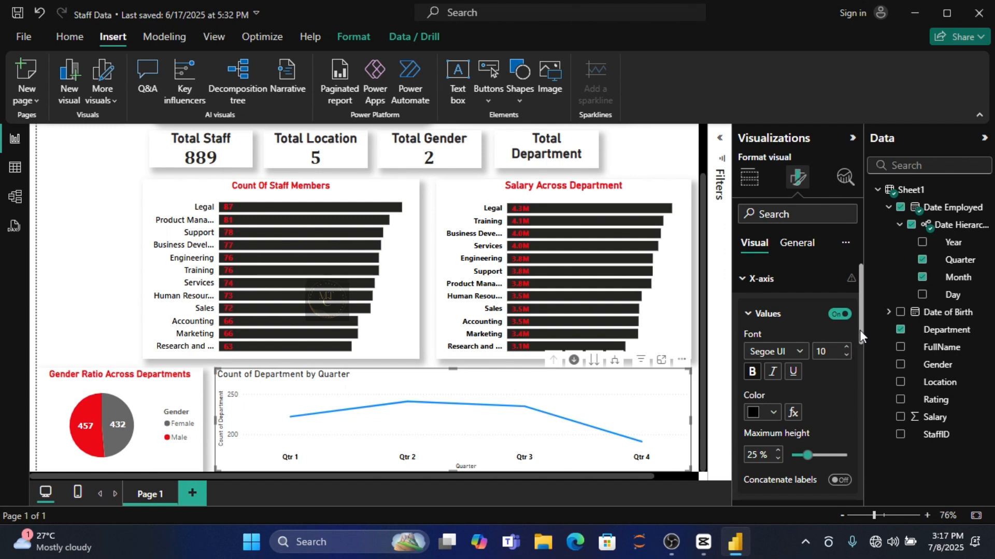
drag(859, 331, 858, 407)
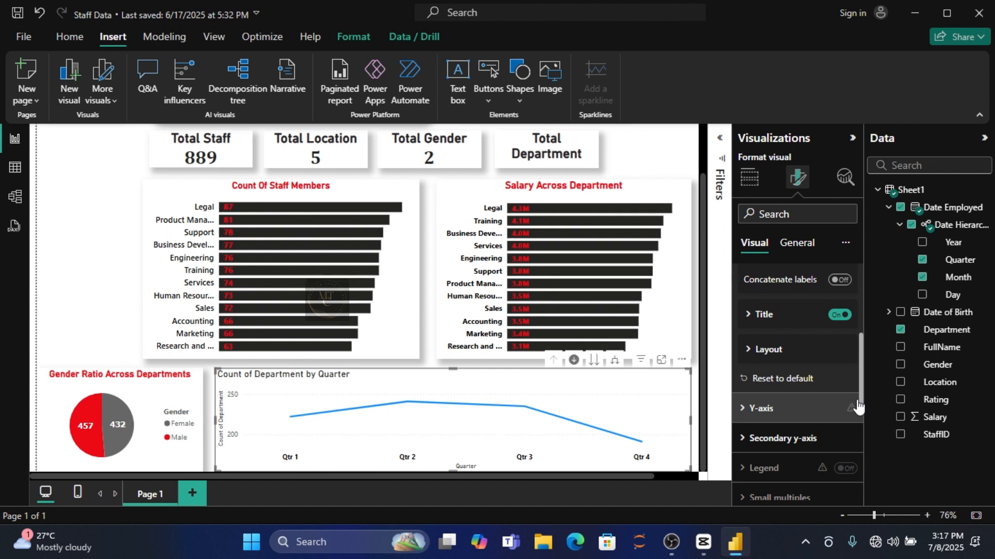
click(838, 315)
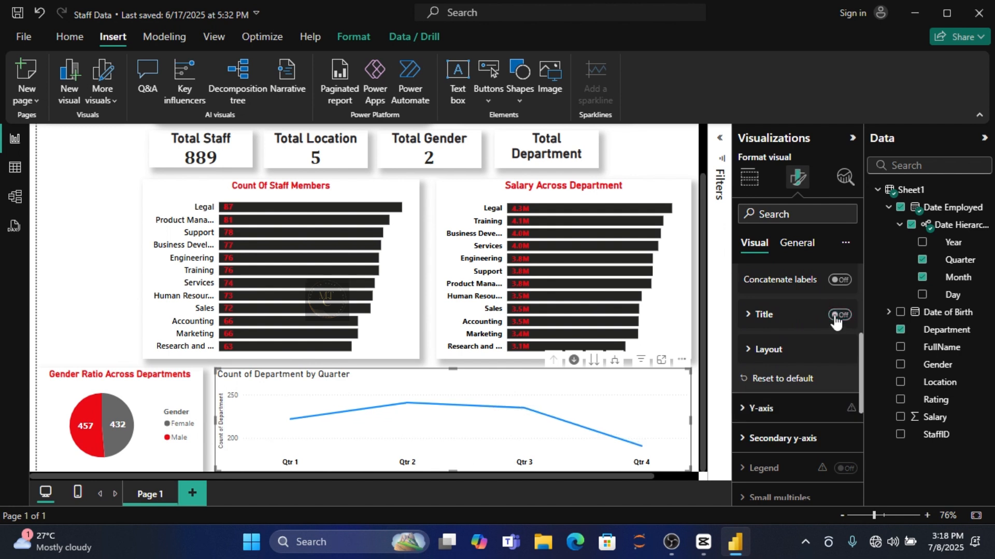
Turn off both the values and the title of the line chart's Y-axis
drag(862, 387, 863, 414)
click(775, 332)
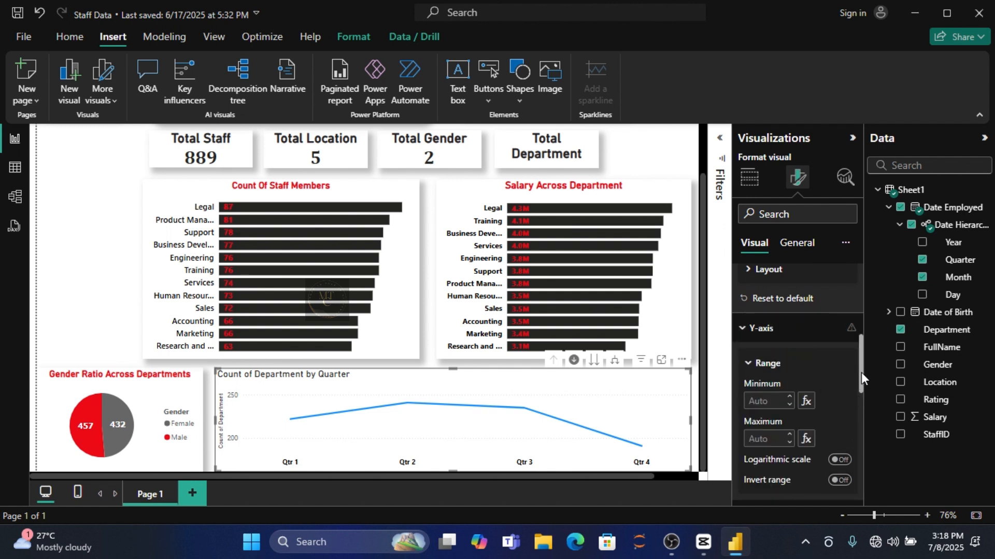
drag(861, 373, 861, 415)
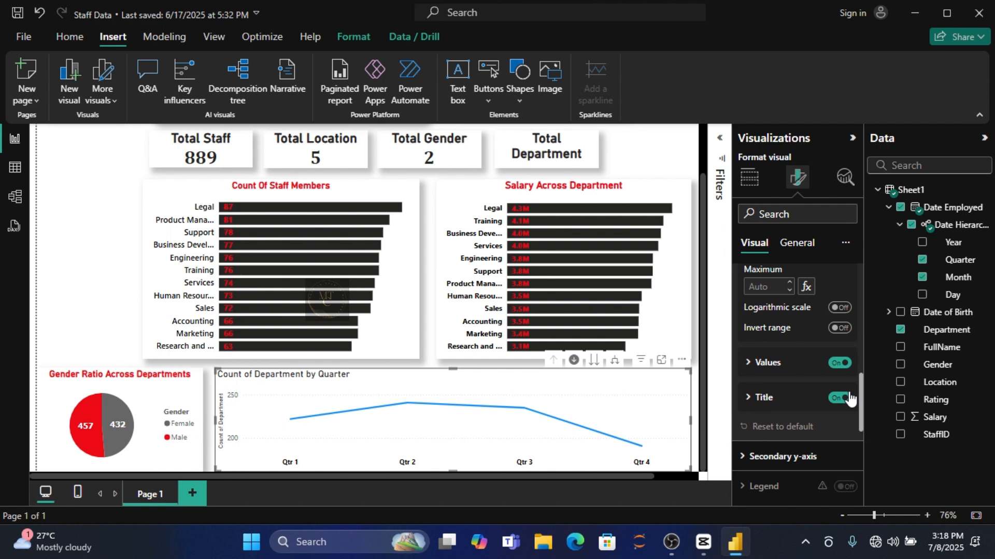
click(840, 364)
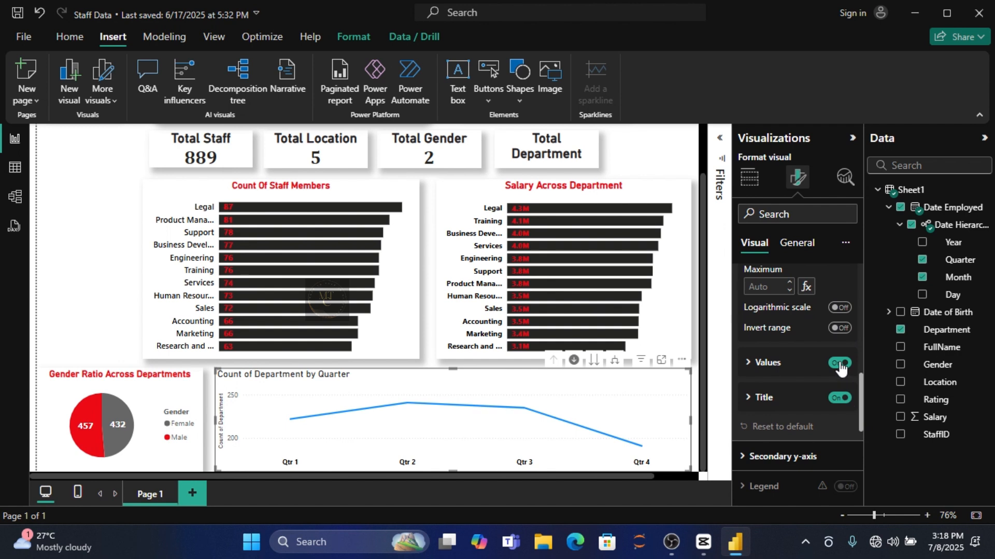
click(839, 399)
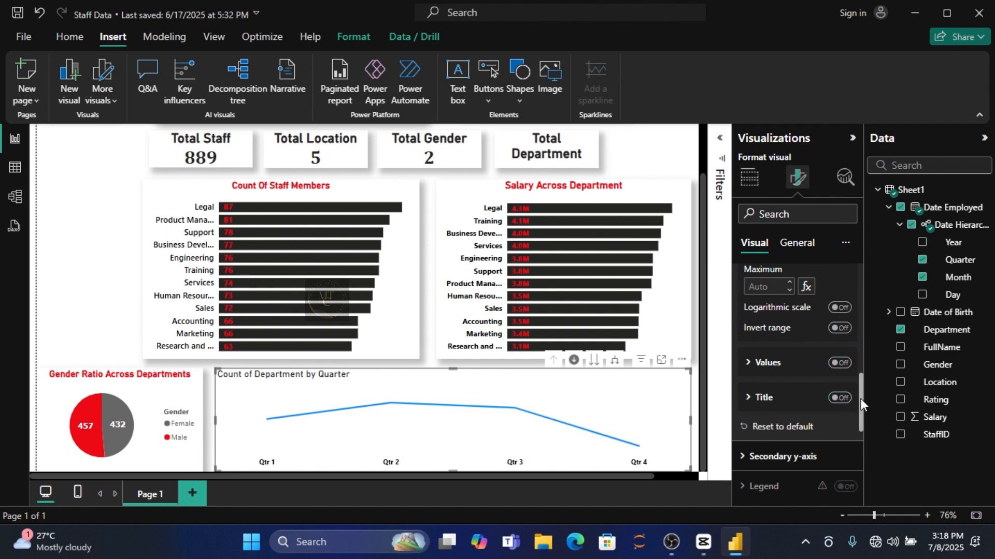
Set the chart line's width to 5 px and give it the recently used near-black color matching the bars
drag(860, 402, 862, 446)
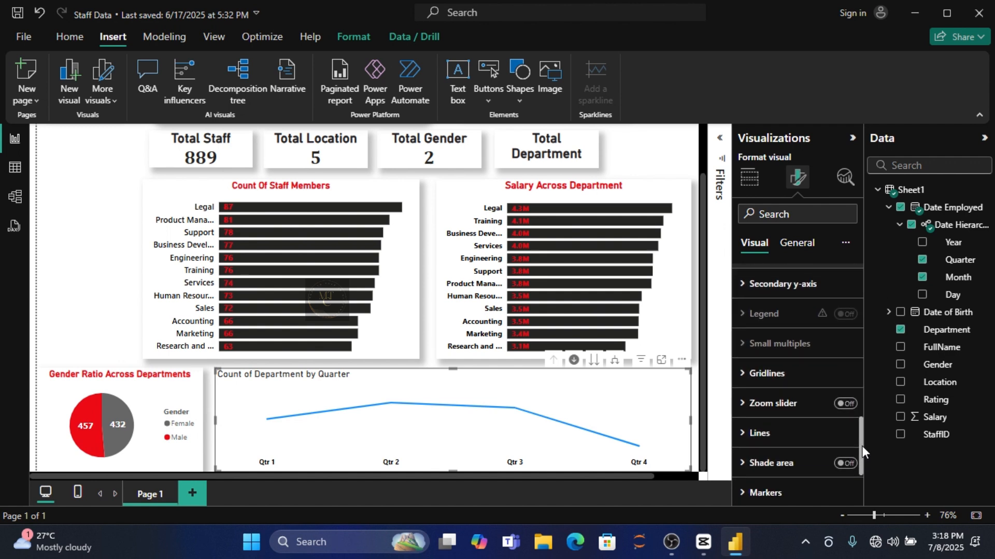
click(768, 433)
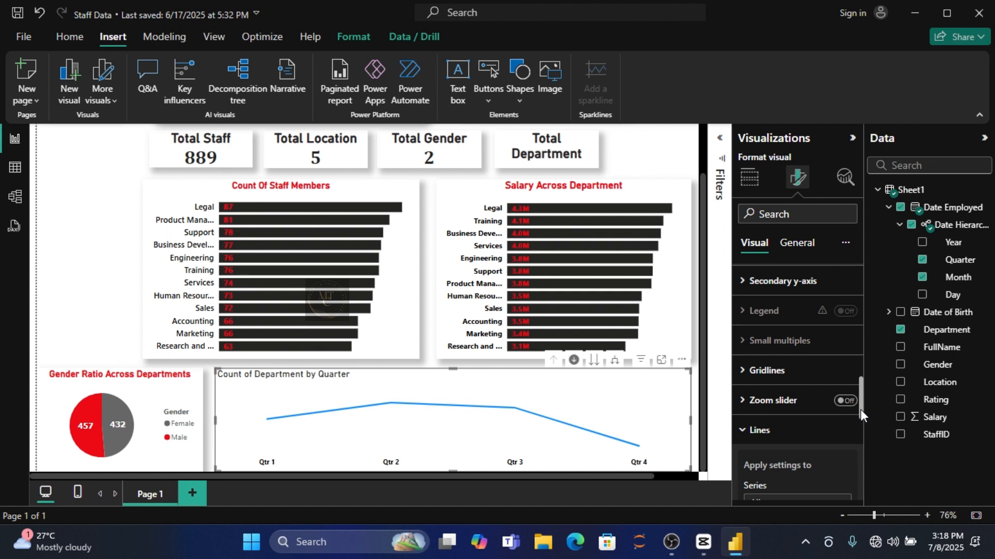
drag(860, 409, 863, 452)
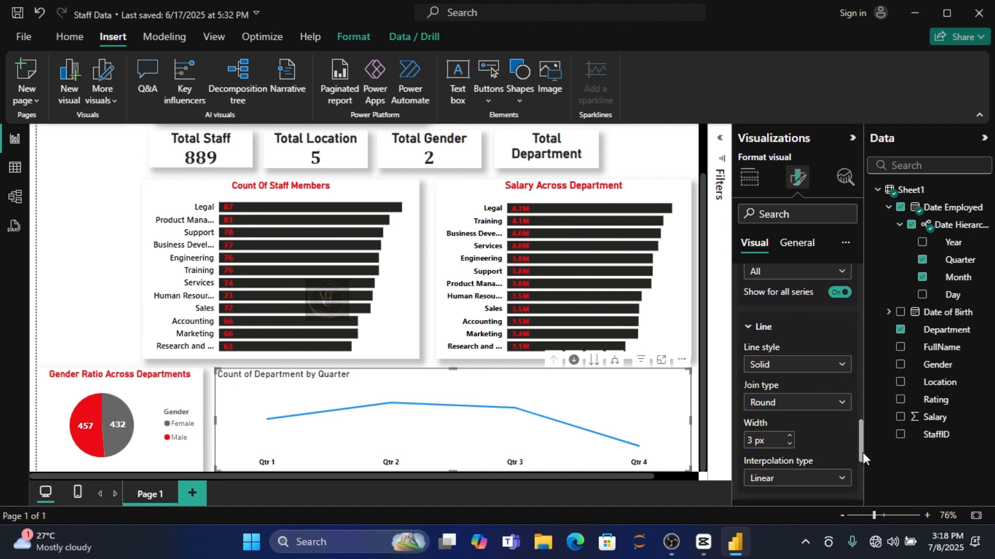
click(789, 437)
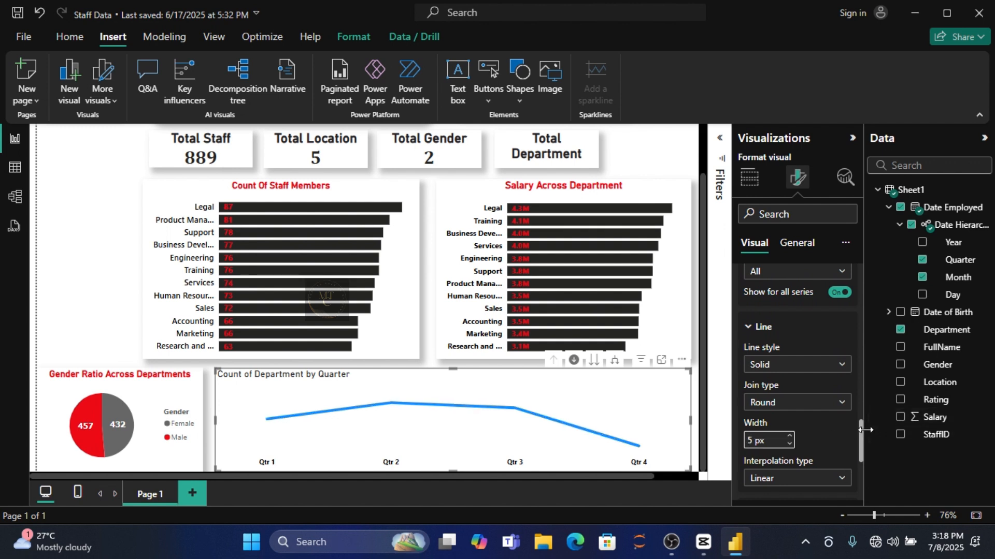
drag(859, 438, 859, 458)
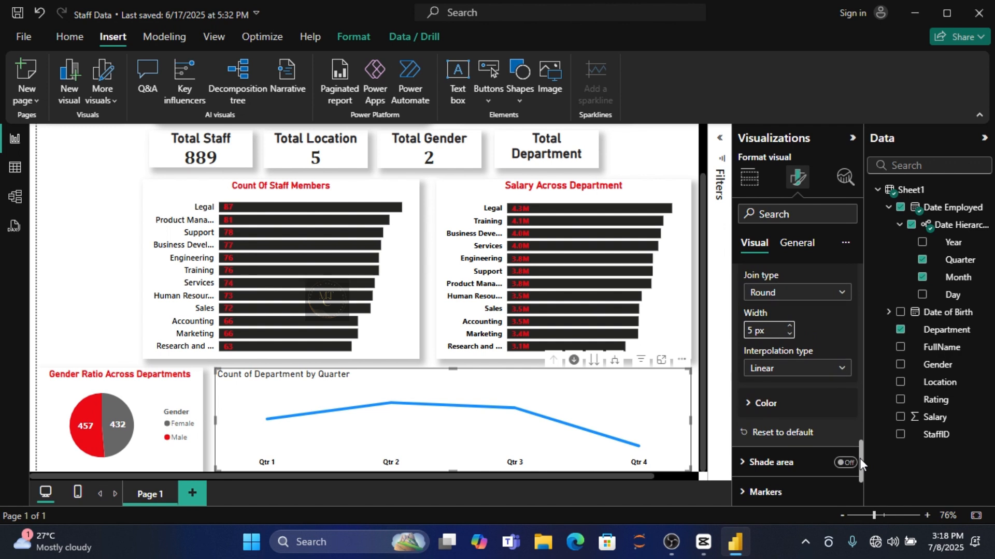
click(750, 409)
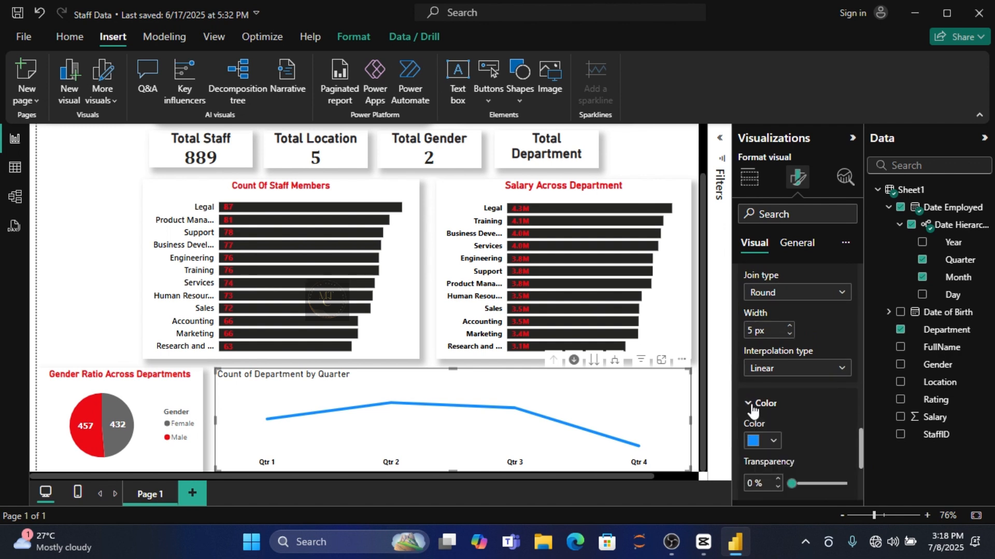
click(775, 441)
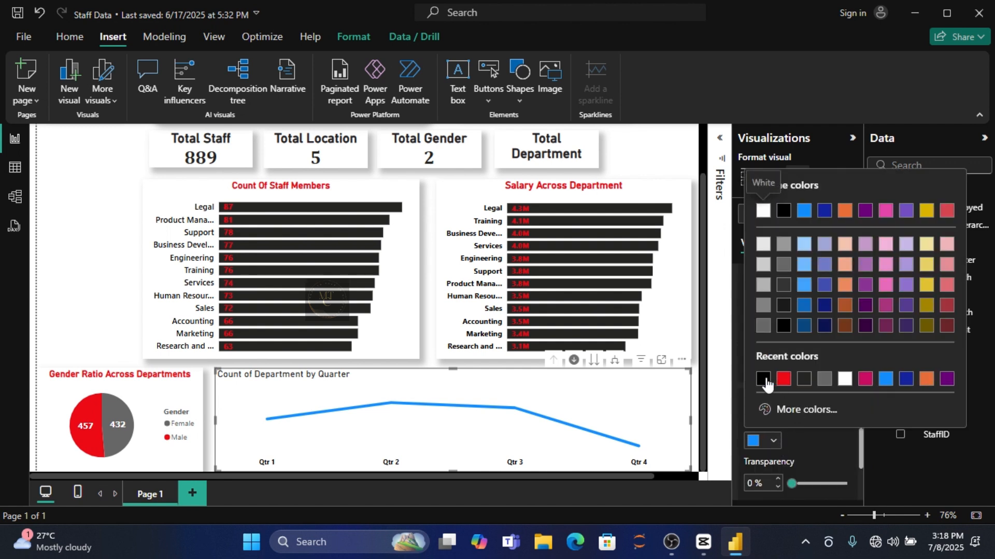
click(804, 380)
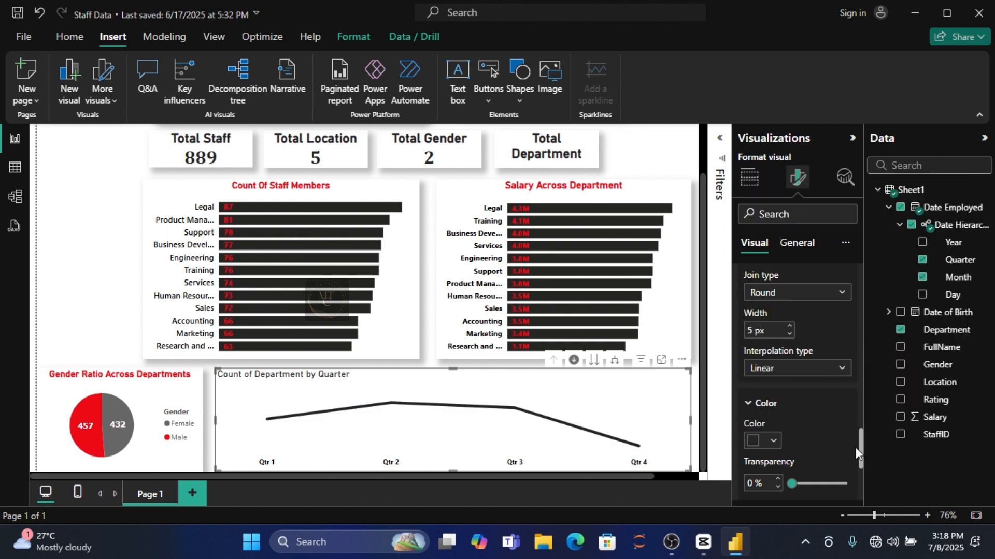
Turn on the shaded area beneath the line and the data labels for the line chart
drag(862, 458, 862, 480)
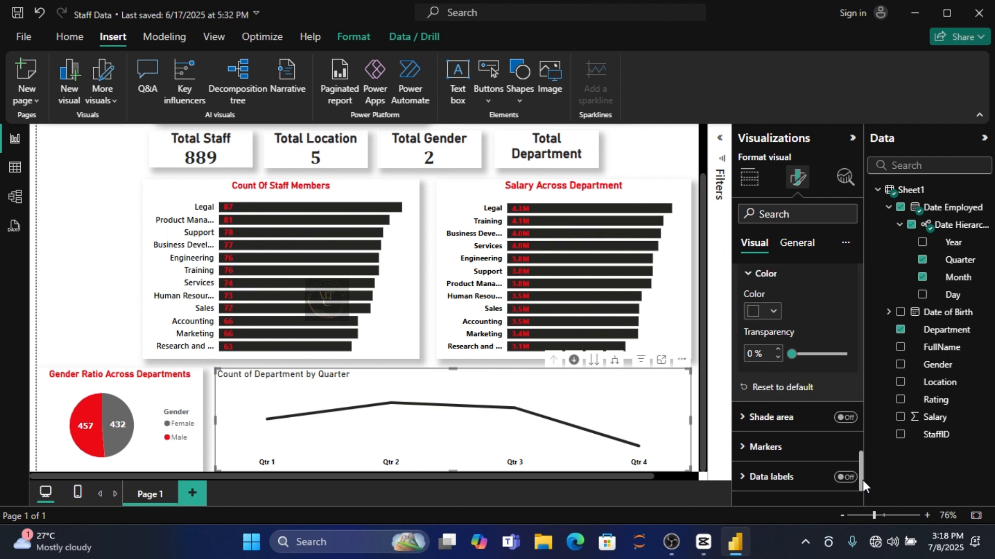
click(850, 422)
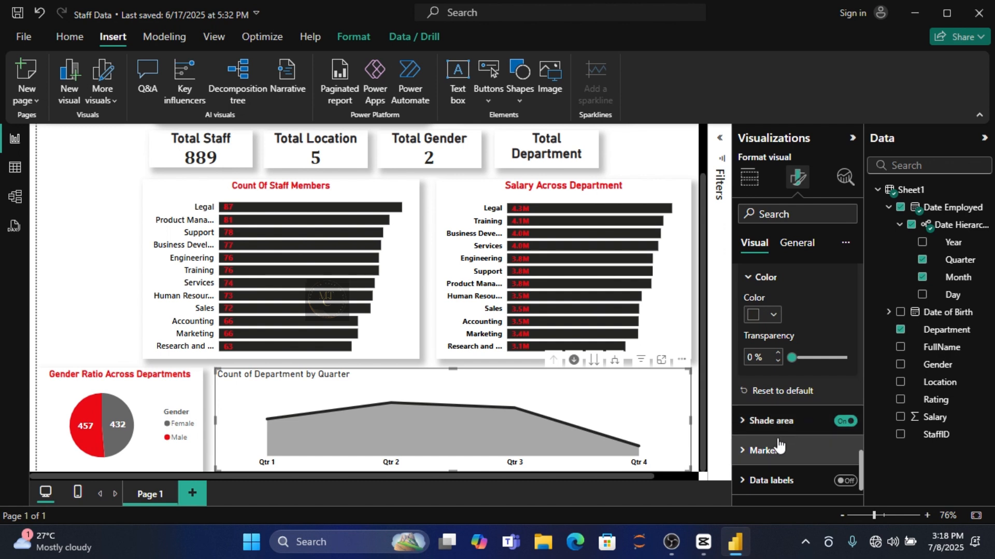
click(744, 454)
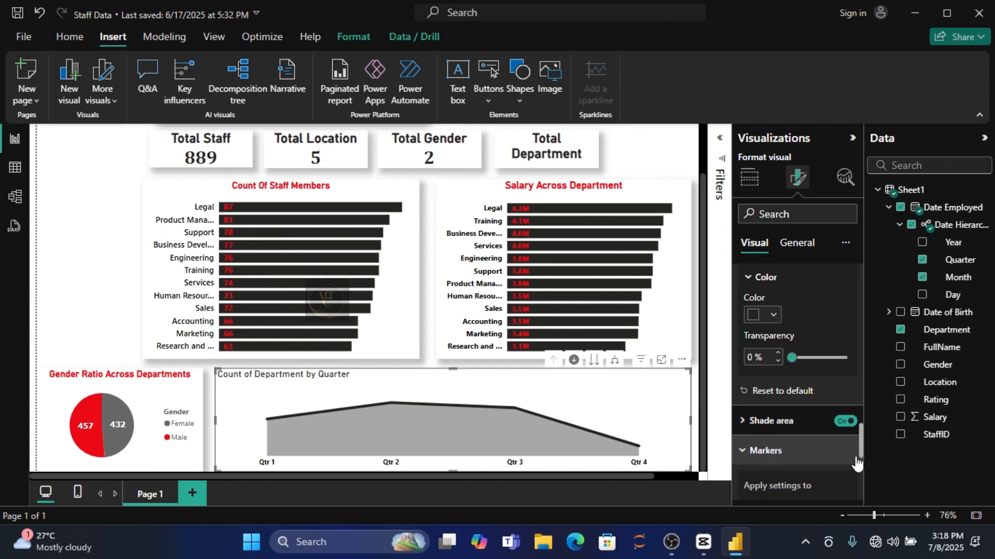
drag(862, 449, 865, 487)
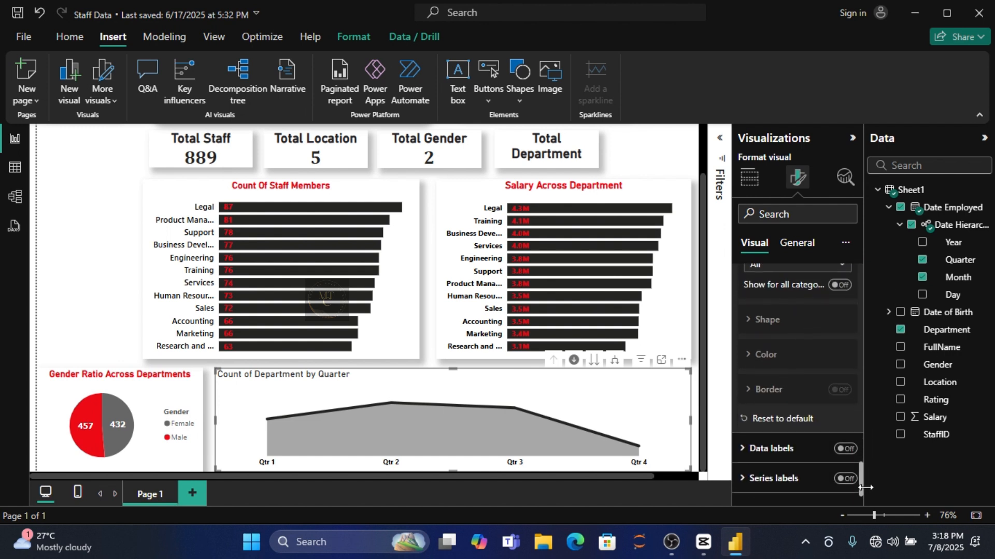
click(850, 450)
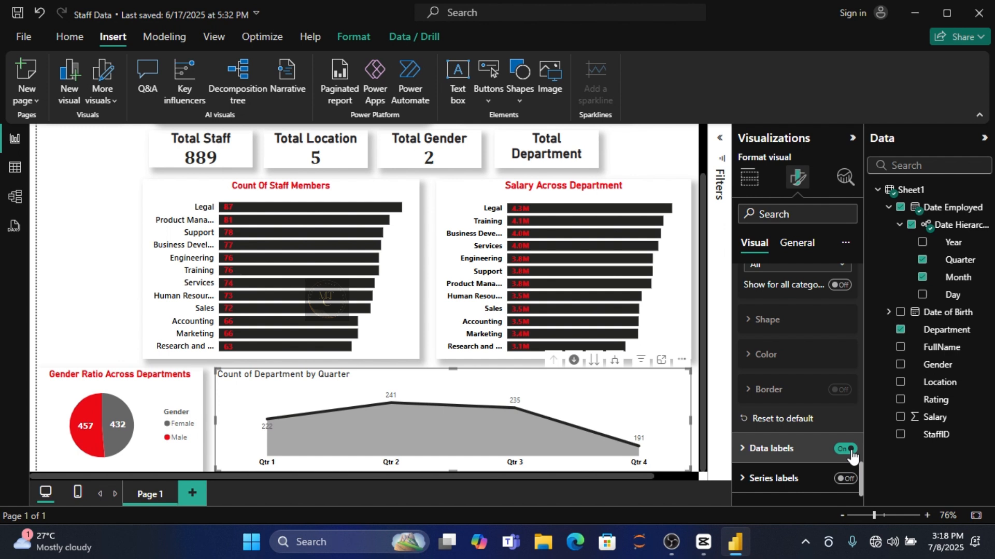
Format the line chart's data label values as bold, size 11, in red
click(762, 449)
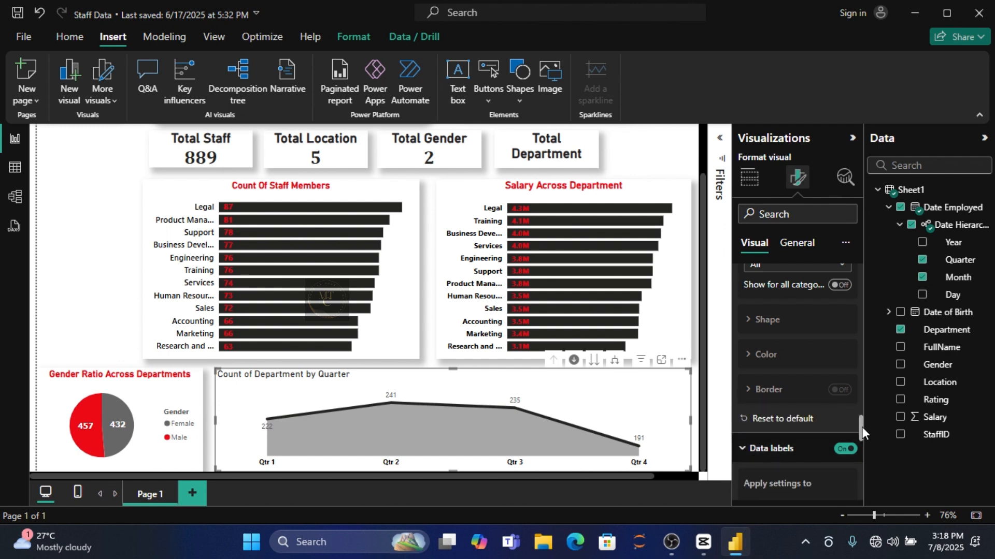
drag(862, 426, 864, 469)
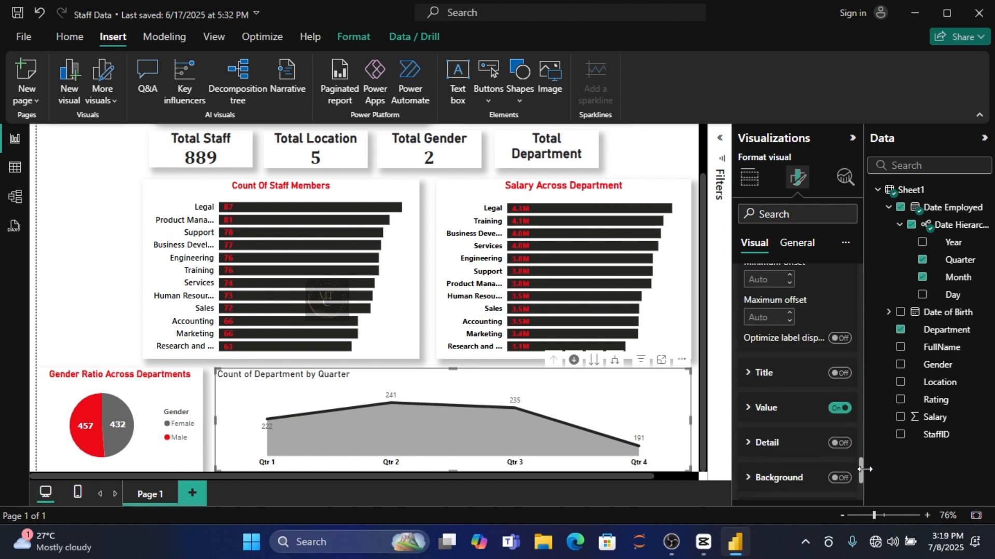
click(764, 412)
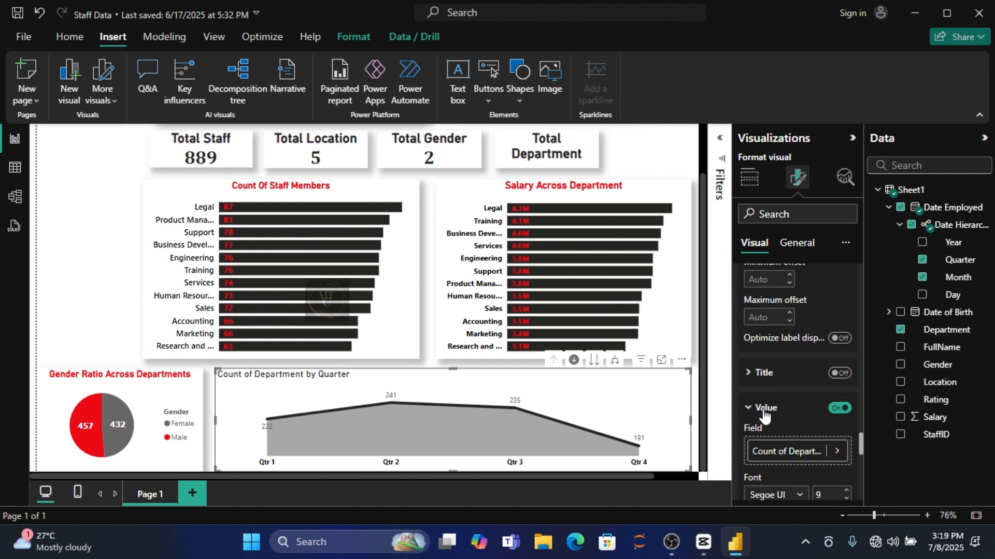
drag(861, 445, 863, 461)
click(752, 363)
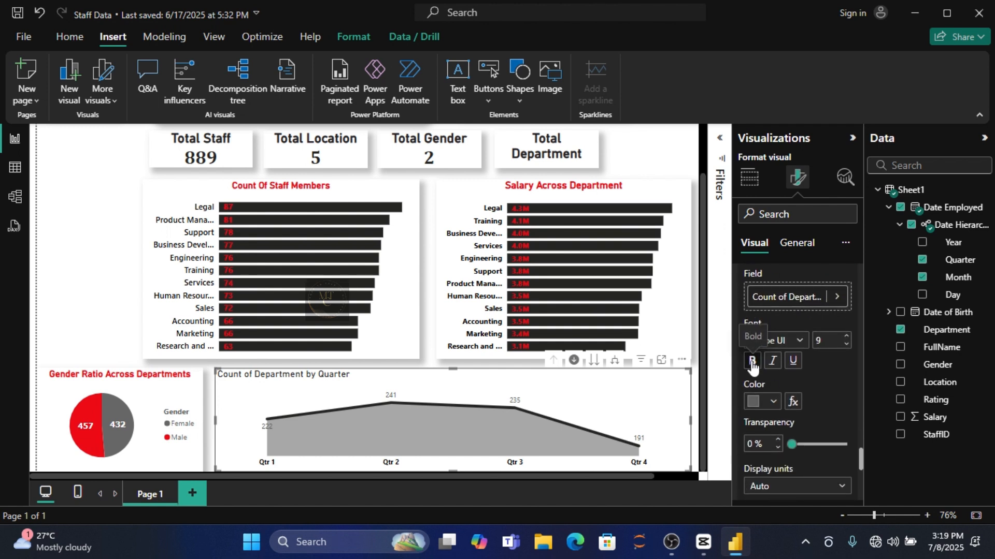
click(847, 338)
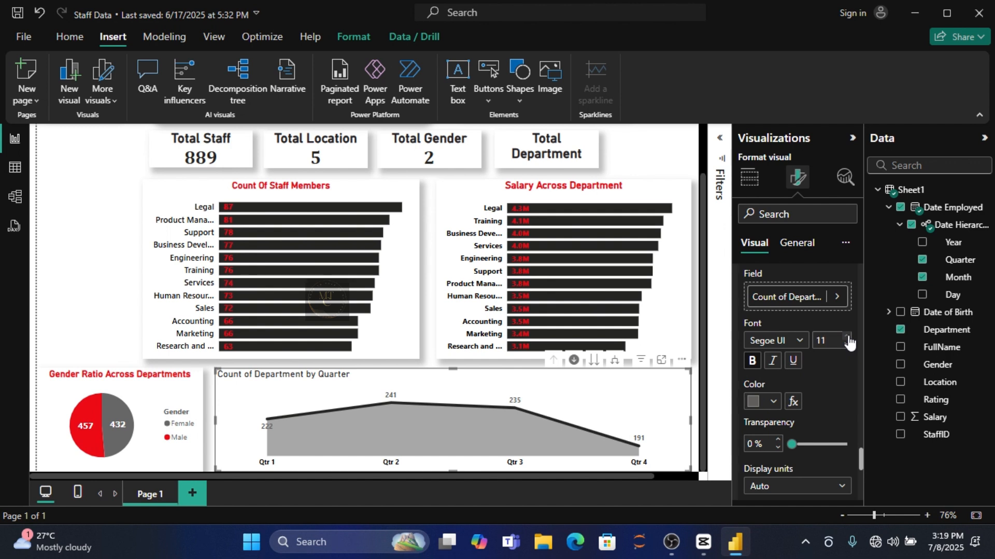
click(777, 402)
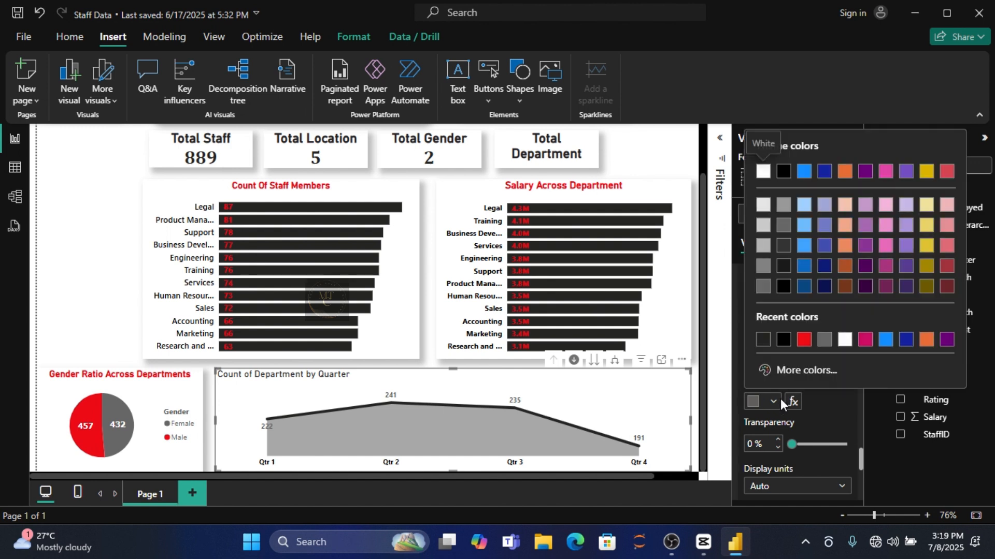
click(803, 339)
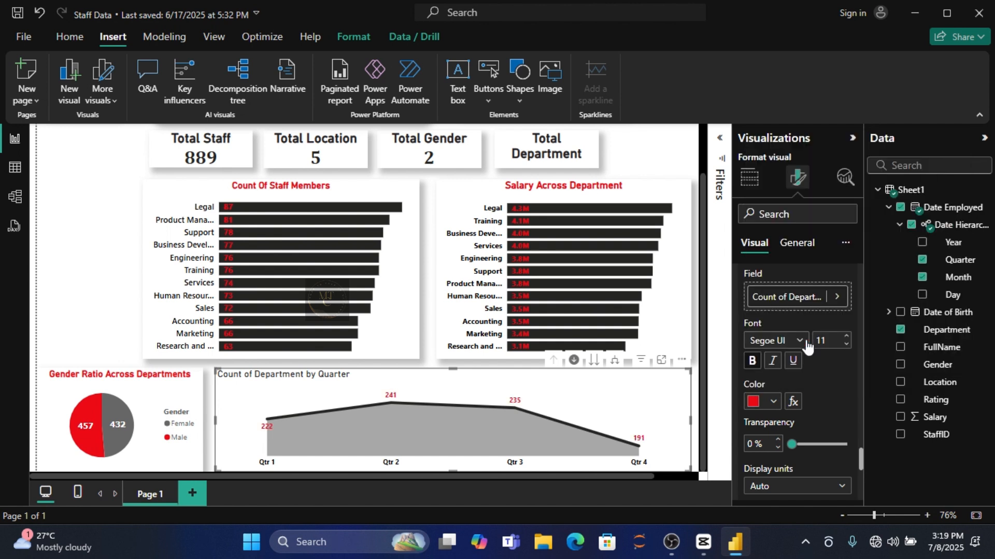
Turn off the line chart's background and turn on its shadow
click(801, 244)
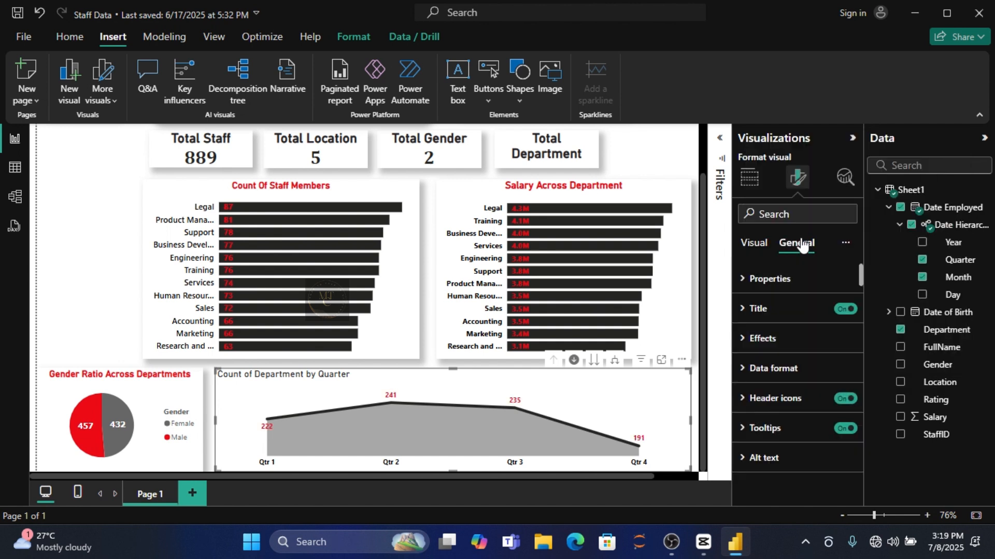
click(771, 346)
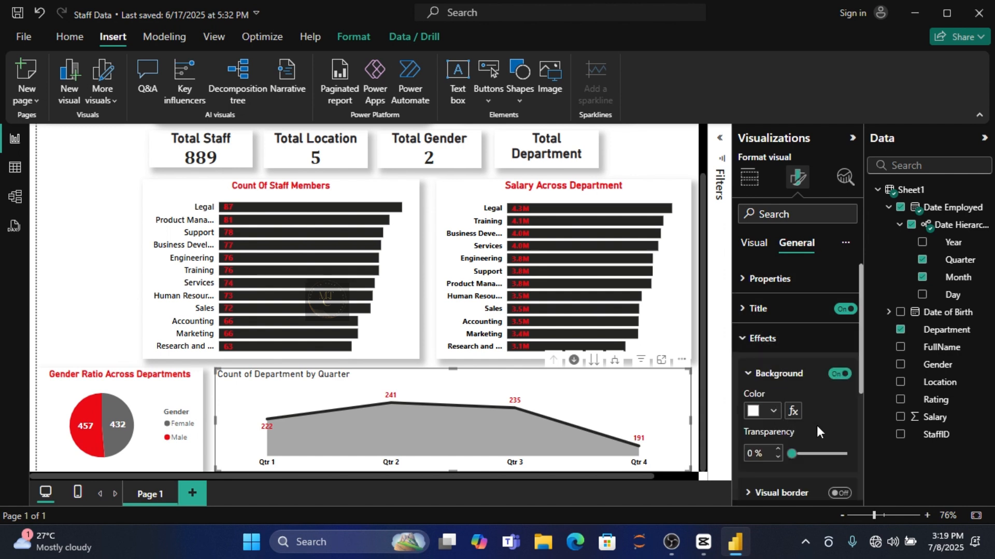
click(839, 374)
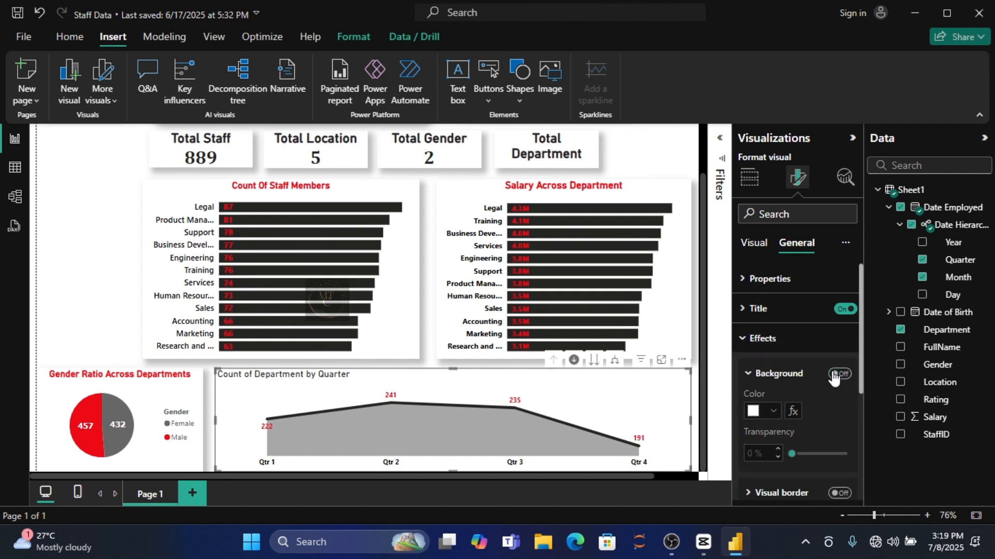
drag(862, 383, 865, 436)
click(843, 423)
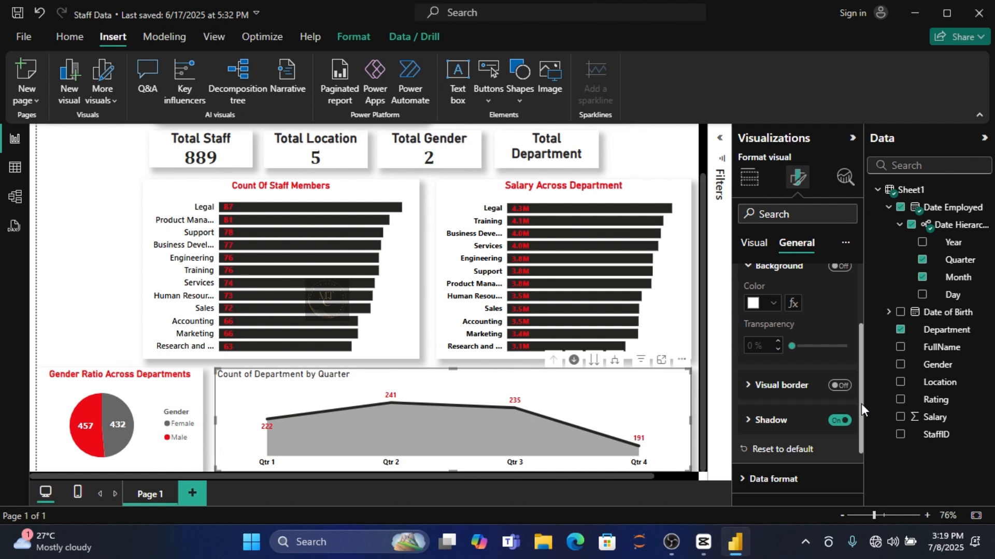
Delete the leading part of the line chart's default title text, leaving only "t by Quarter"
drag(861, 403, 862, 343)
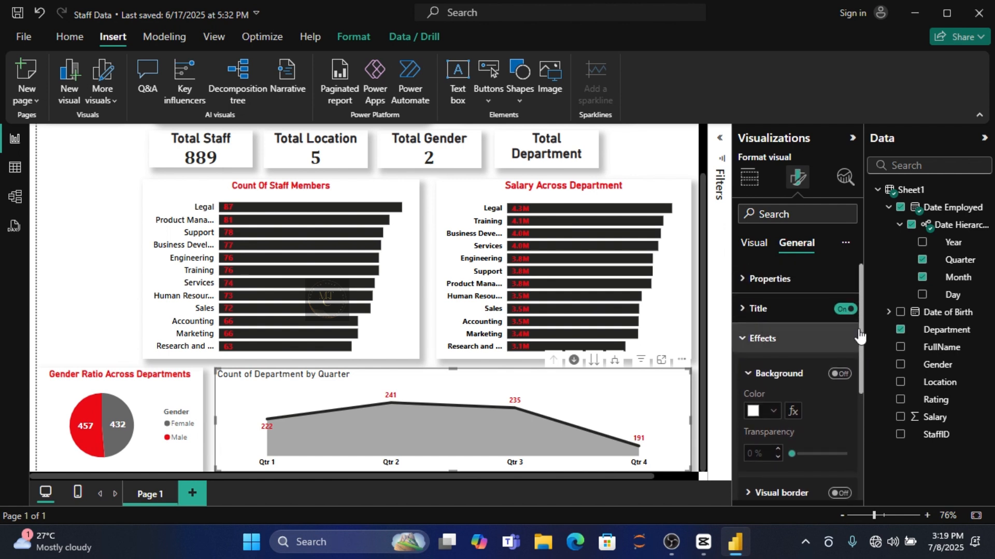
click(762, 310)
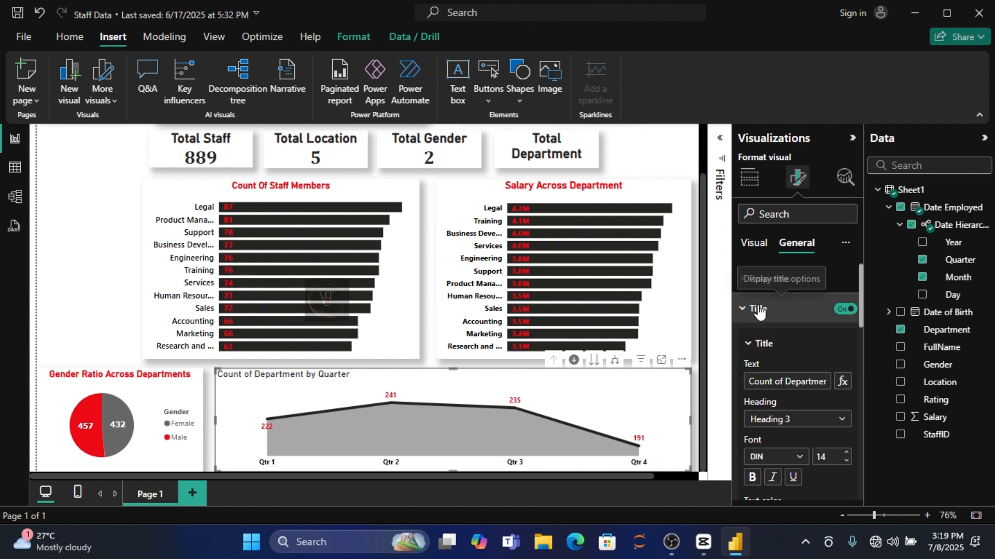
click(827, 382)
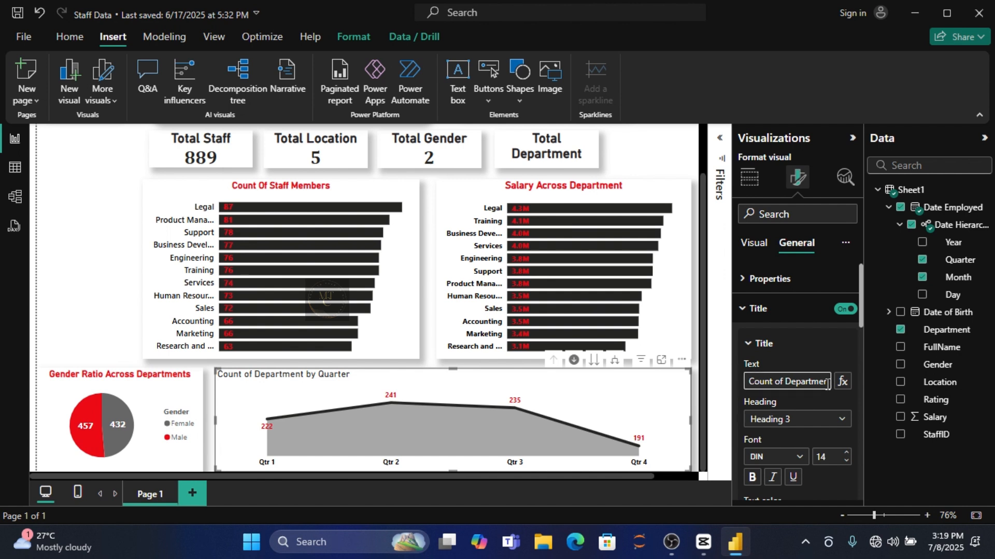
key(BackSpace)
key(BackSpace)
key(BackSpace)
key(BackSpace)
key(BackSpace)
key(BackSpace)
key(BackSpace)
key(BackSpace)
key(BackSpace)
key(BackSpace)
key(BackSpace)
key(BackSpace)
key(BackSpace)
key(BackSpace)
key(BackSpace)
key(BackSpace)
key(BackSpace)
key(BackSpace)
Turn off drill-down mode on the line chart and move it to the next hierarchy level to plot by month
click(574, 363)
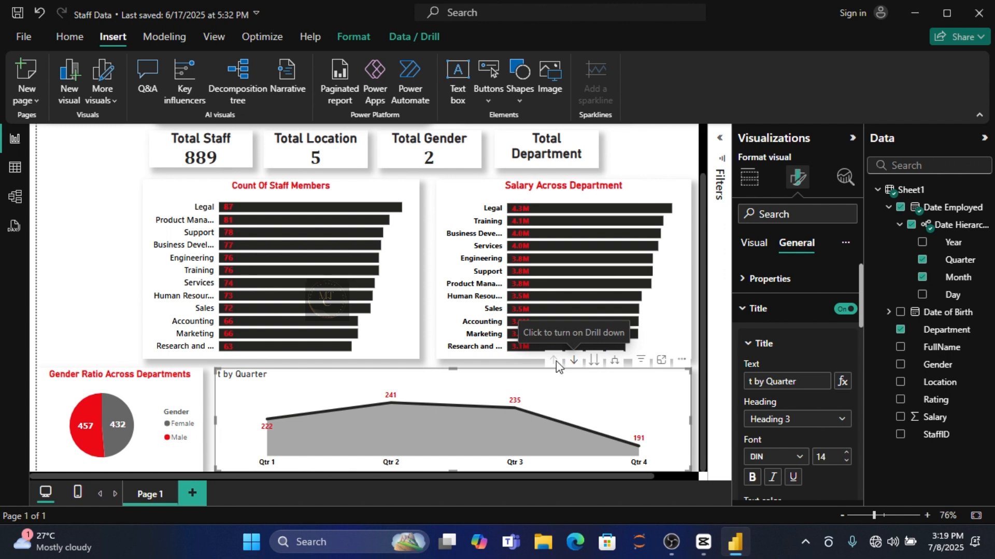
click(596, 363)
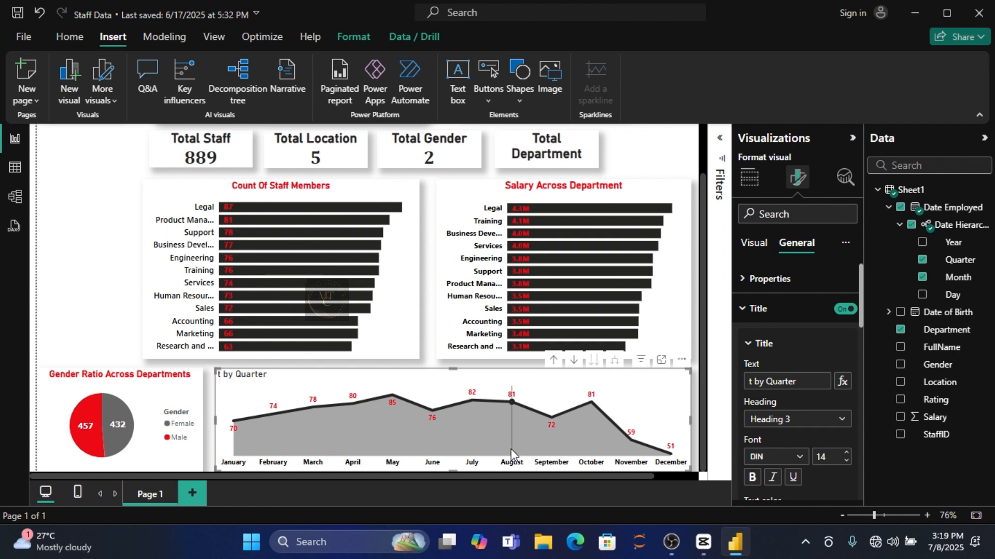
mouse_move(531, 436)
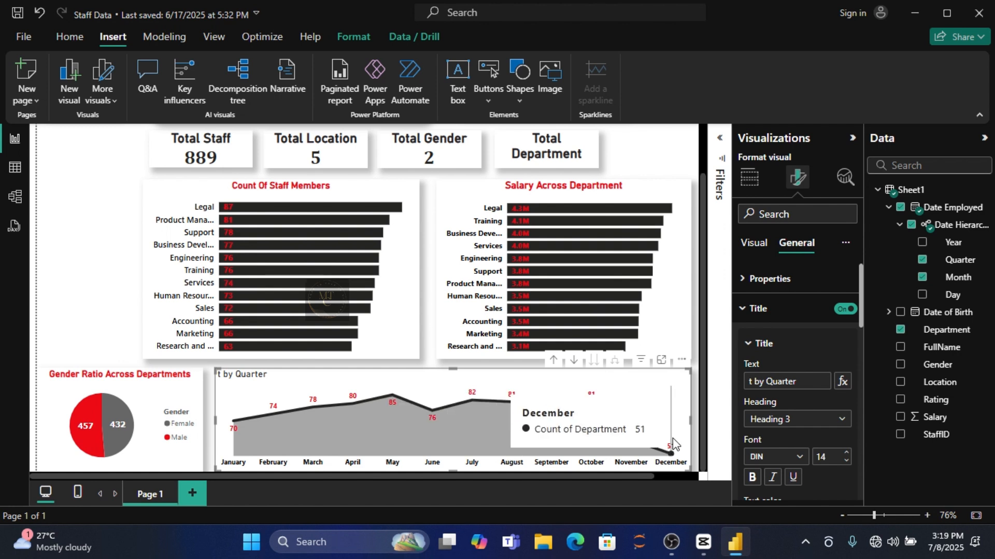
Replace the line chart's remaining title text with "Total Sum of Employees Across the Month And The Quarter"
click(801, 382)
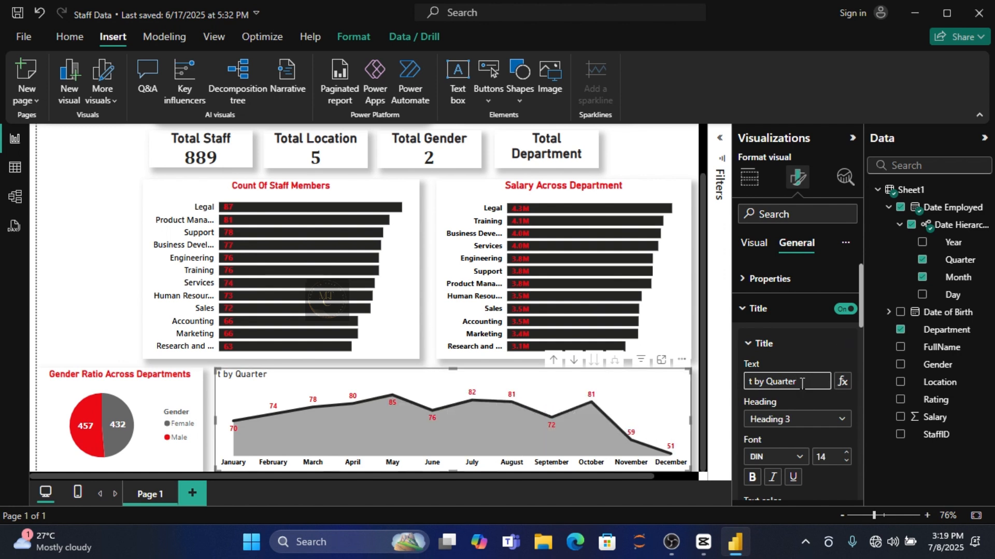
key(BackSpace)
key(BackSpace)
key(BackSpace)
key(BackSpace)
key(BackSpace)
key(BackSpace)
key(BackSpace)
key(BackSpace)
key(BackSpace)
key(BackSpace)
key(BackSpace)
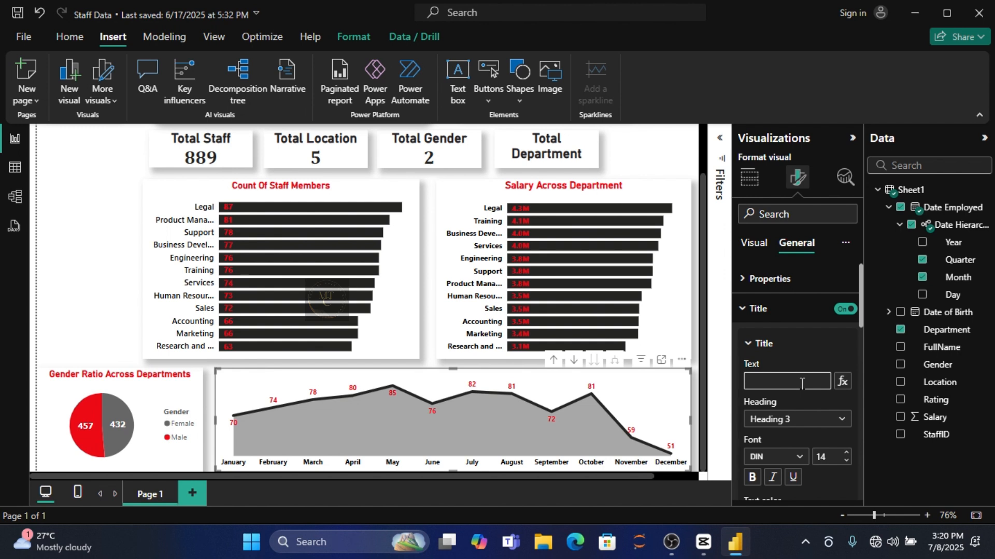
text(Tom)
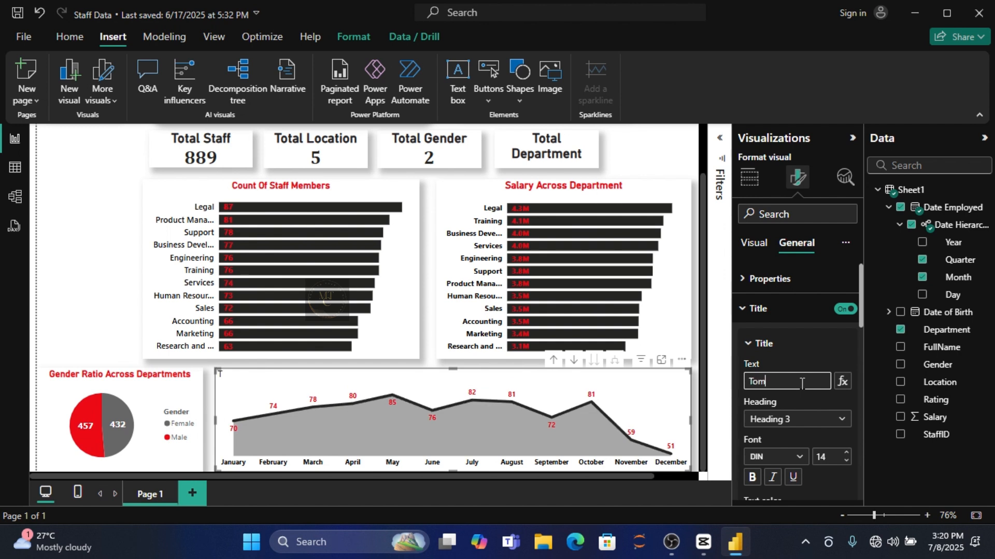
key(BackSpace)
text(tal Sum of t)
text(mplo)
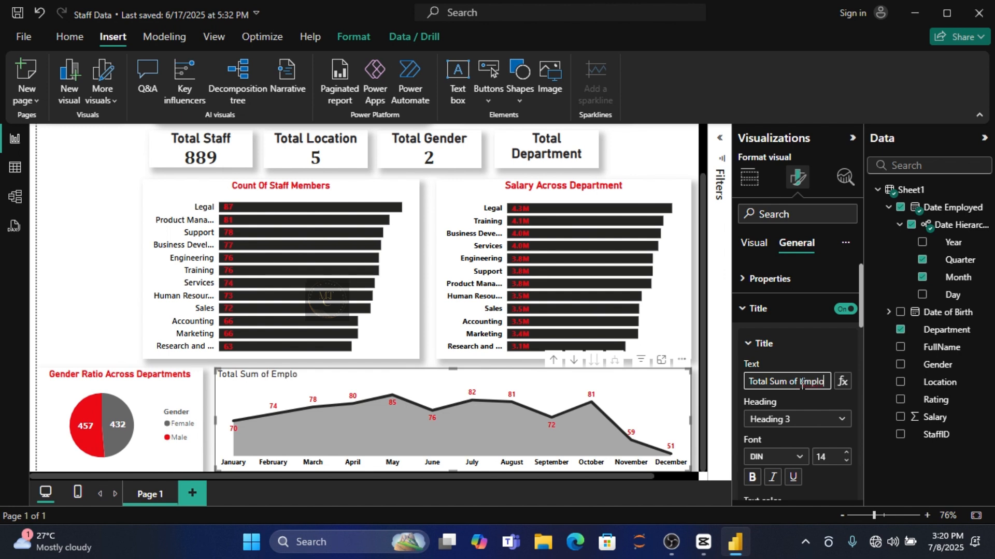
text(yees ac)
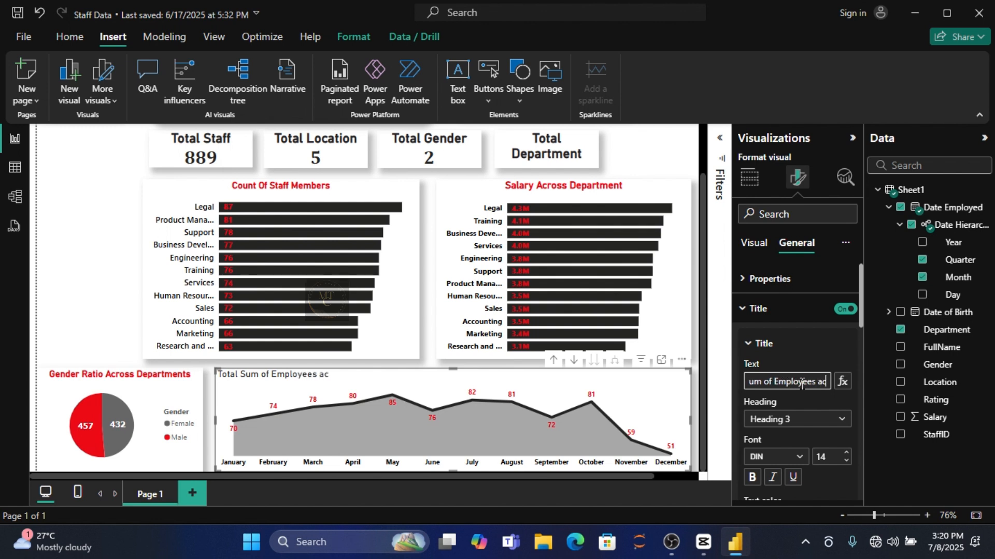
key(BackSpace)
text(Across)
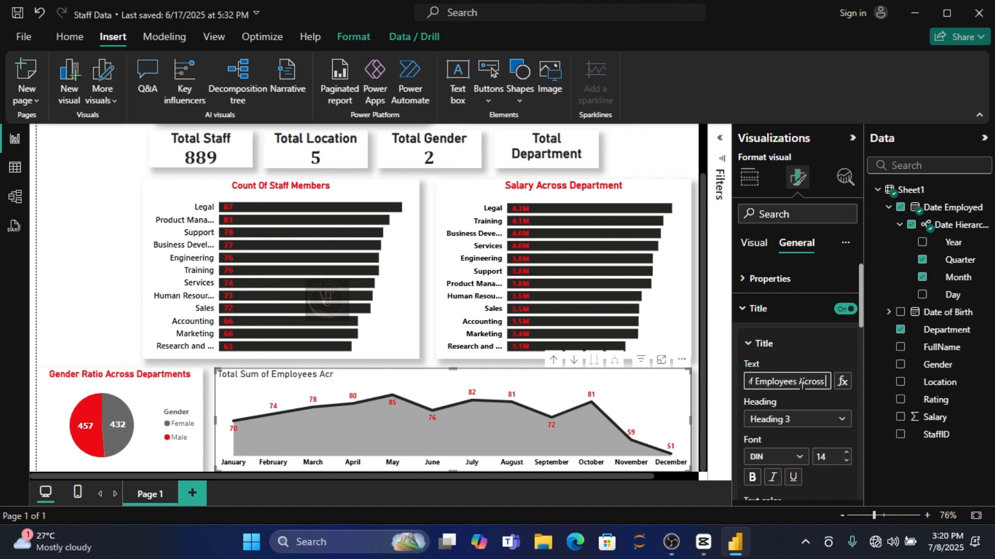
text( the Mon)
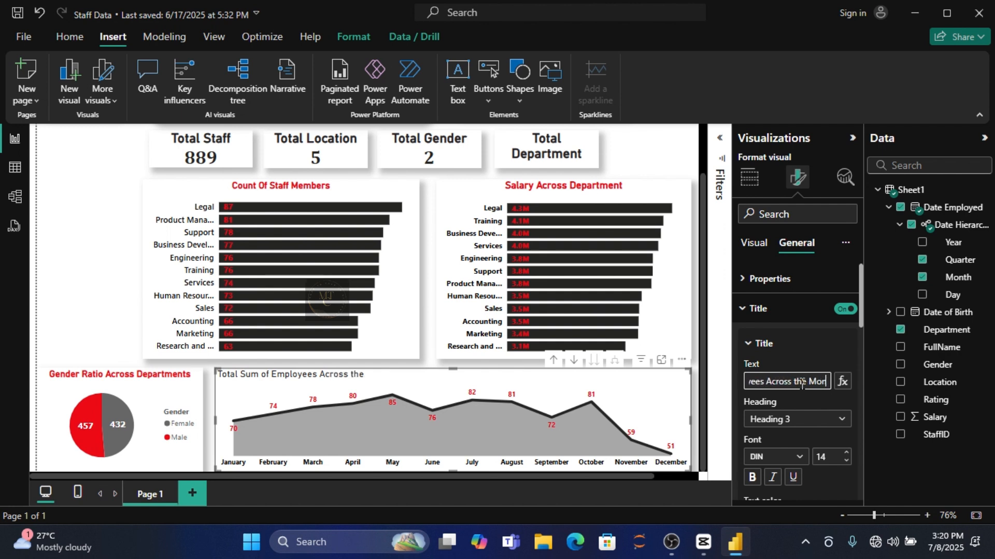
text(th And)
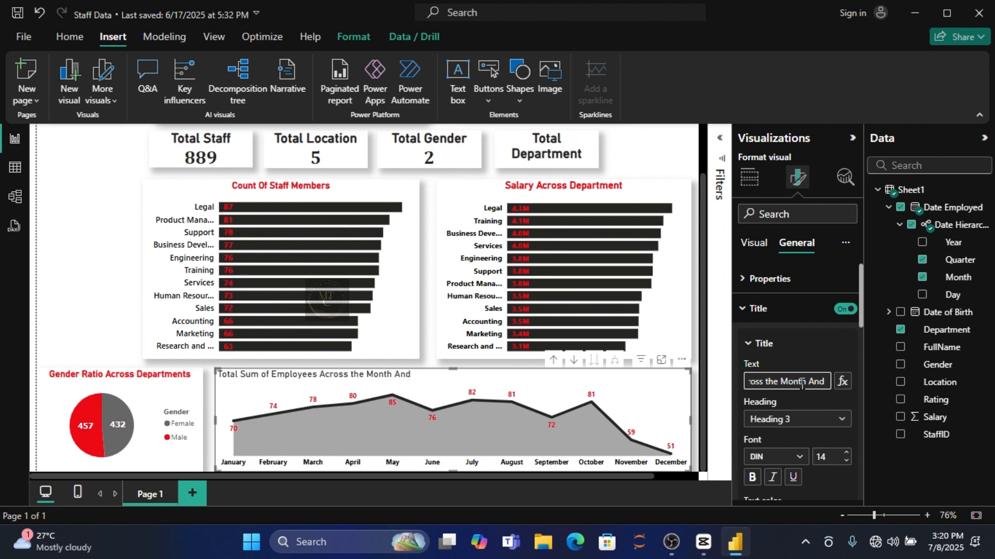
text( The Q)
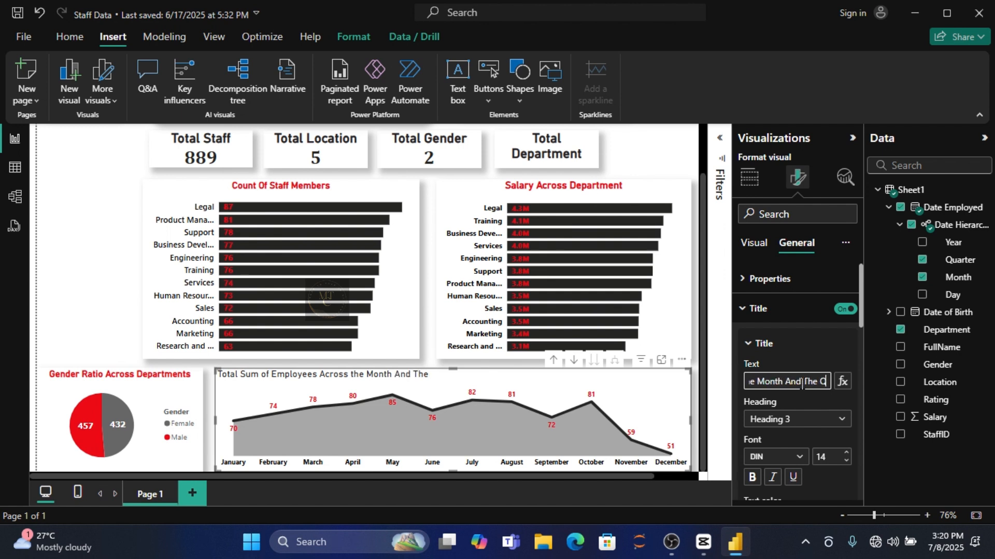
text(uarter)
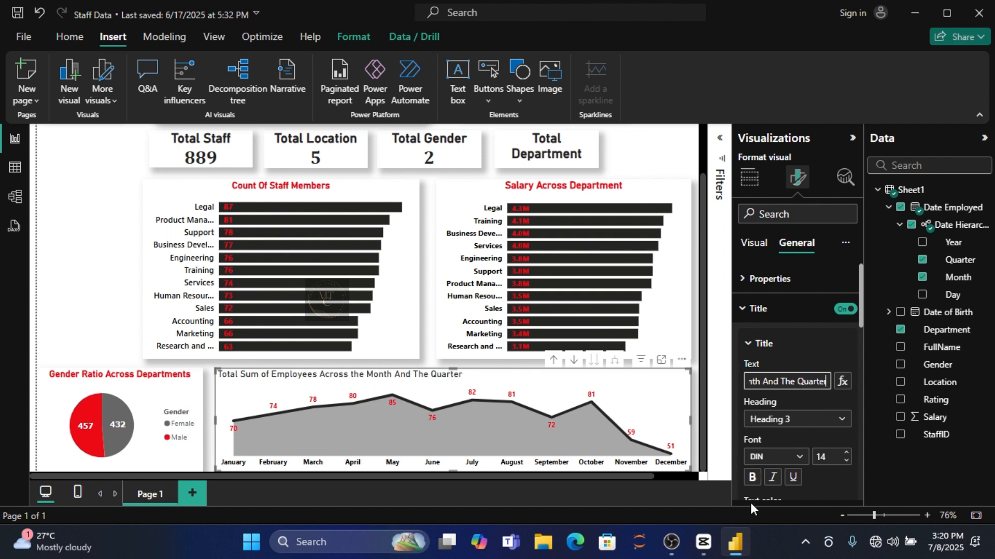
Format the line chart's title as bold, centered and in the recently used red
click(752, 479)
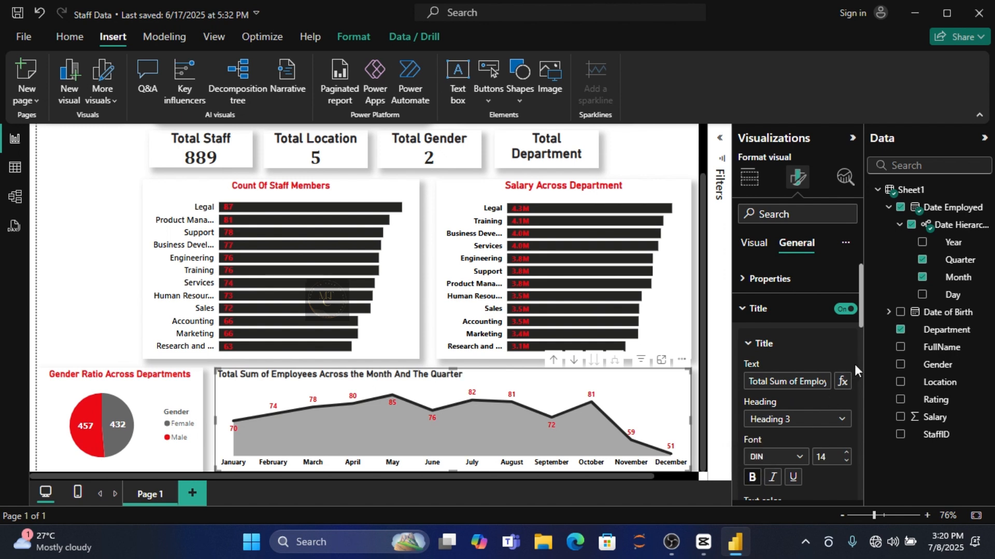
drag(861, 321, 861, 372)
click(773, 408)
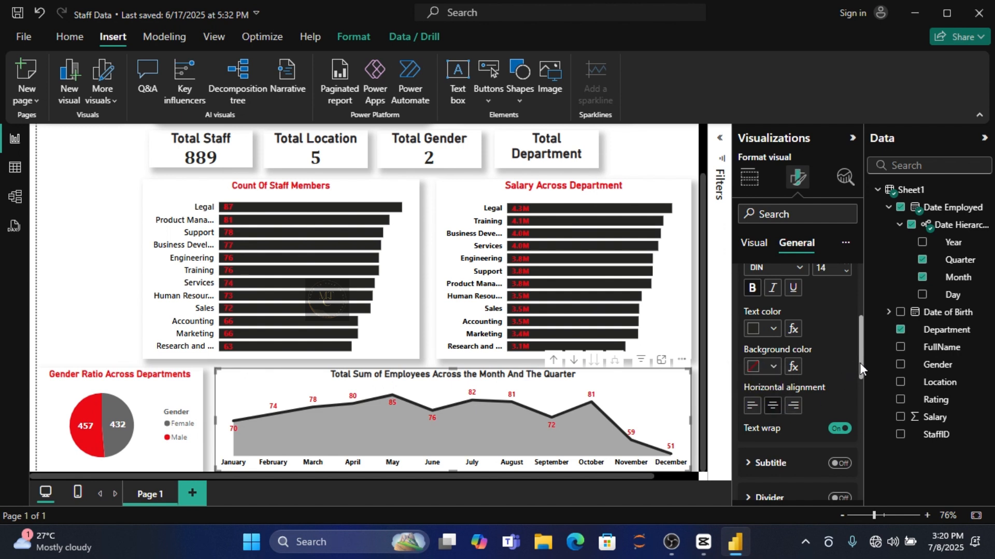
drag(860, 364, 862, 424)
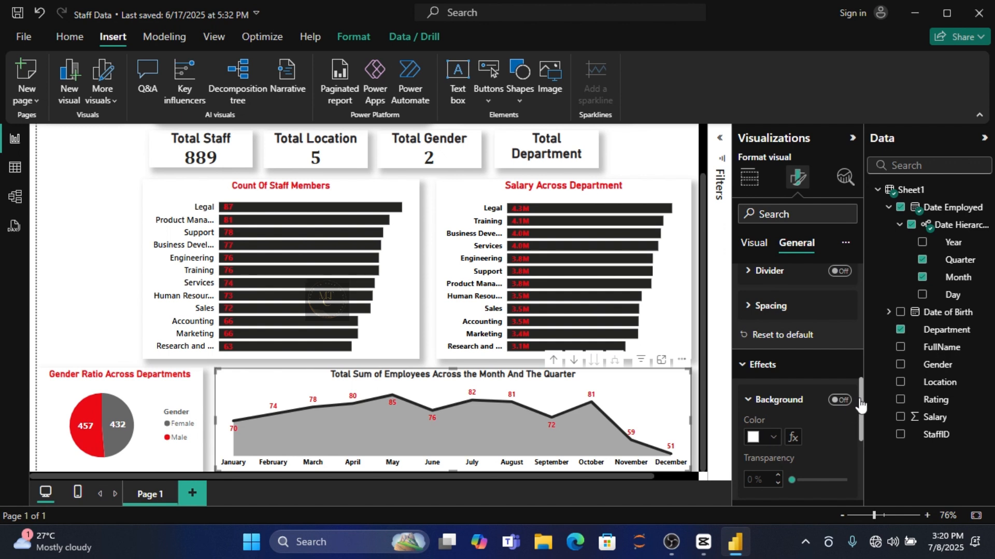
drag(862, 399, 854, 329)
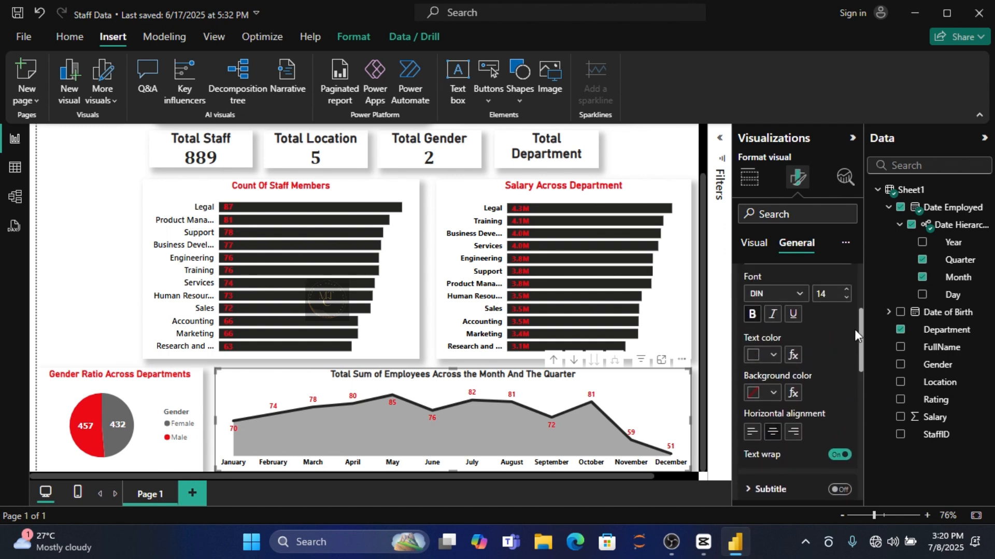
click(775, 357)
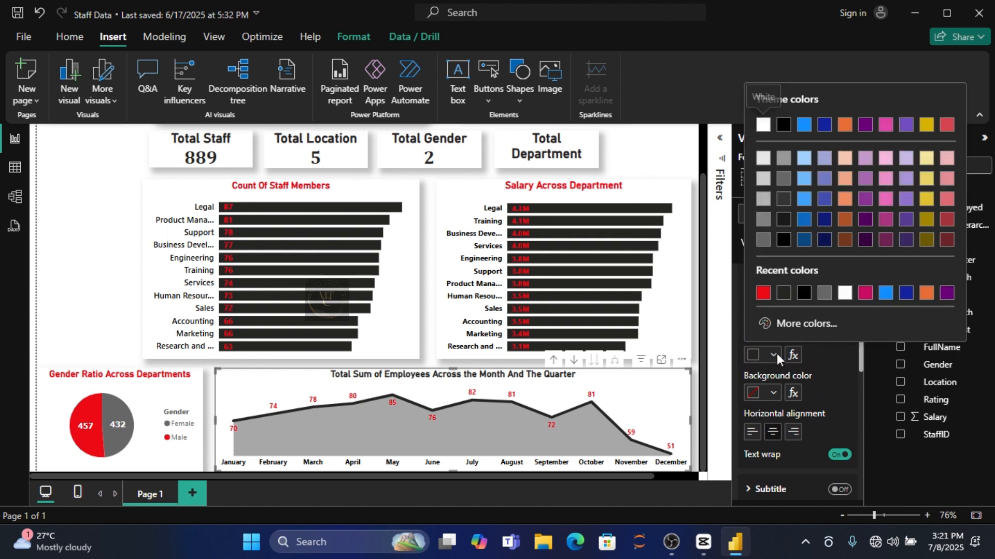
click(764, 293)
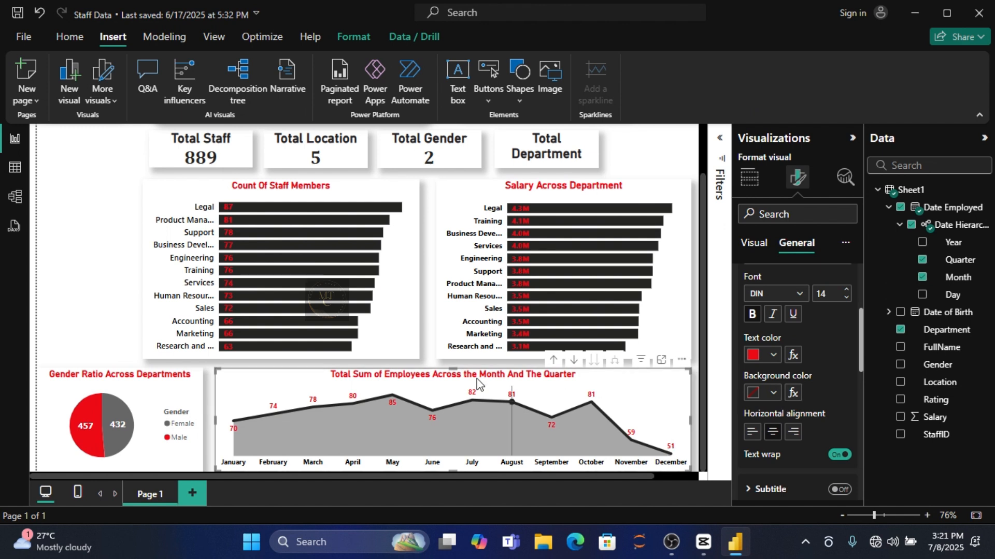
click(117, 291)
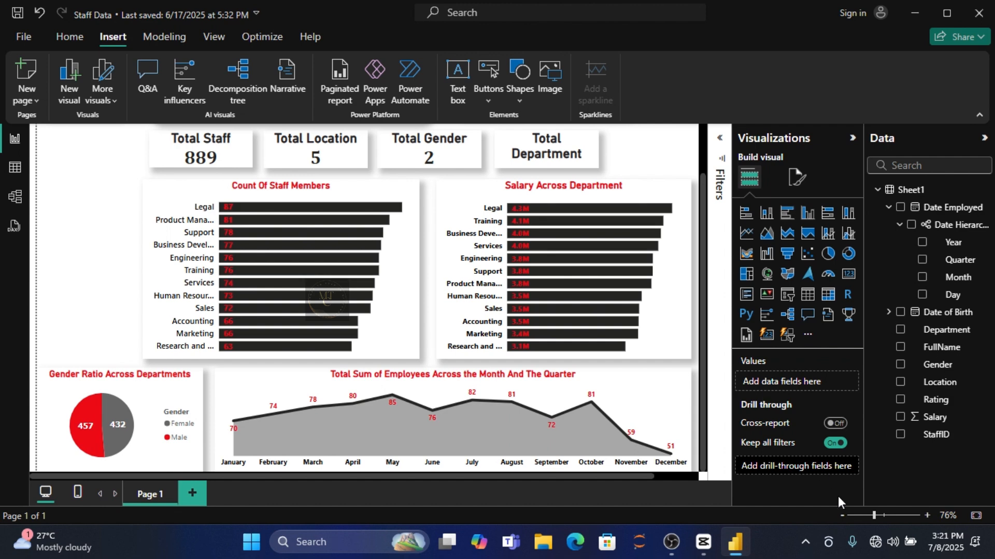
Add a slicer with the Department and Rating fields below the DEXA logo, extending down to the bottom of the staff count chart
click(868, 516)
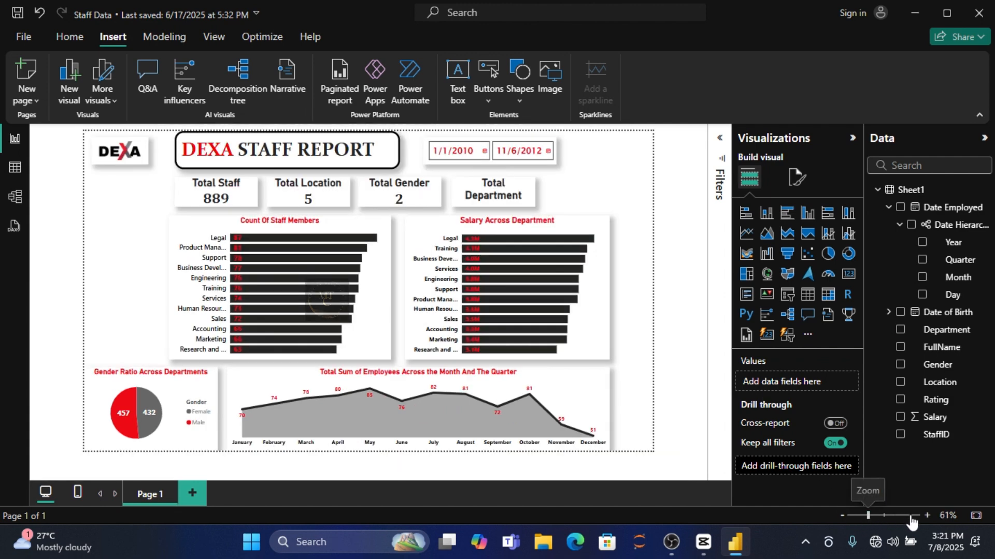
click(872, 516)
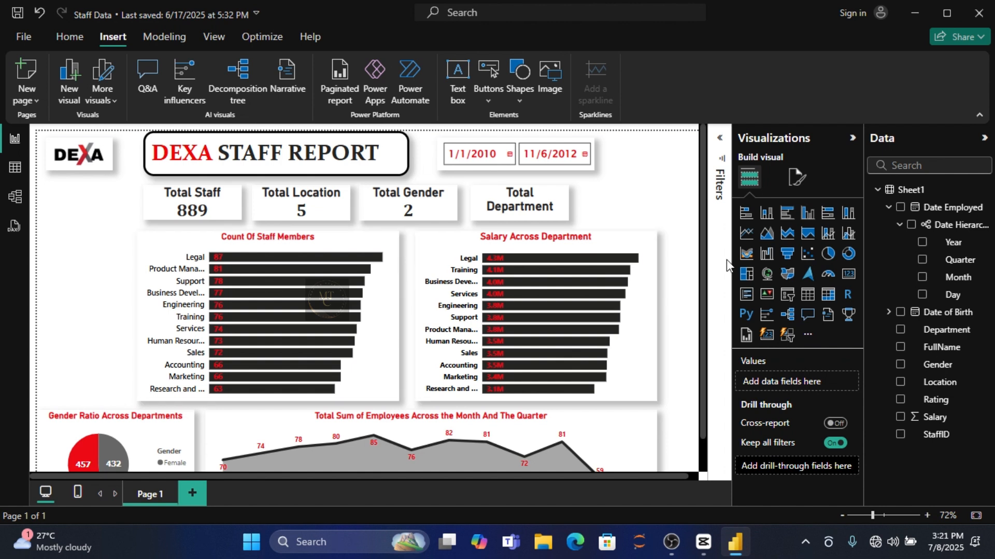
click(792, 303)
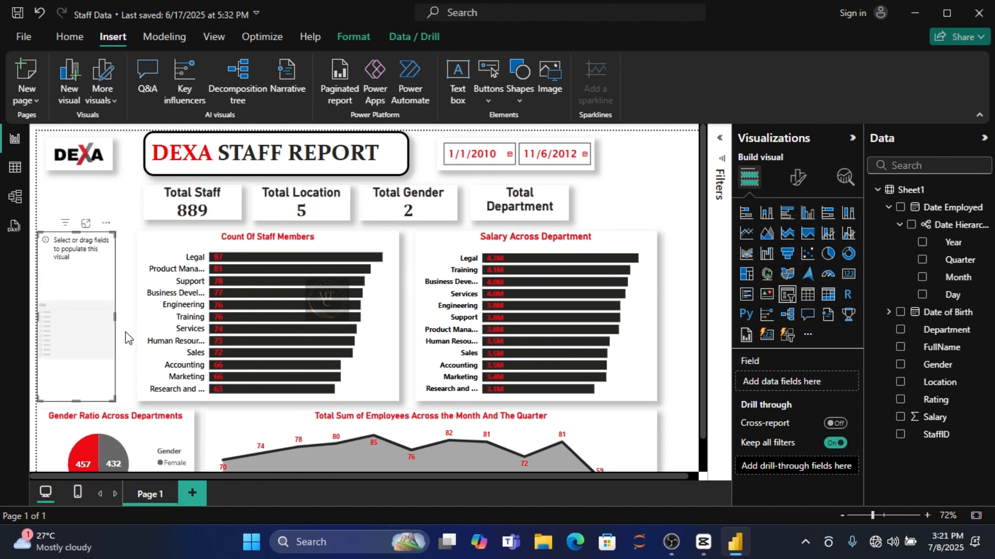
drag(83, 271, 95, 226)
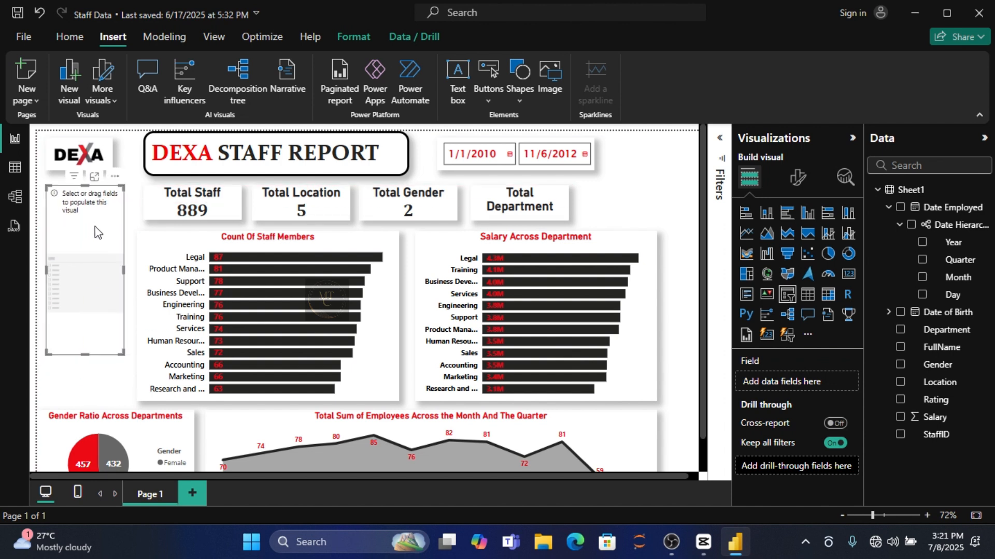
drag(122, 353, 127, 399)
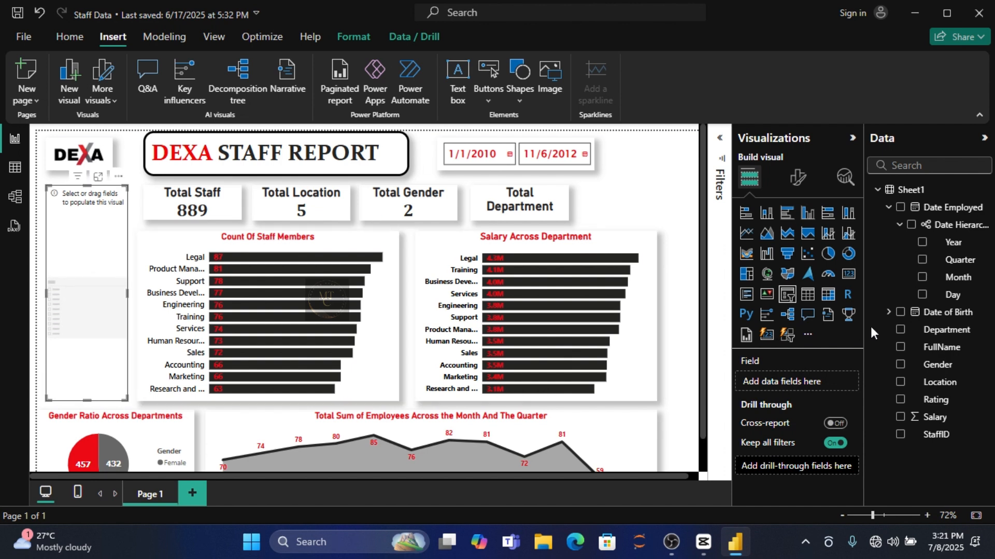
click(900, 331)
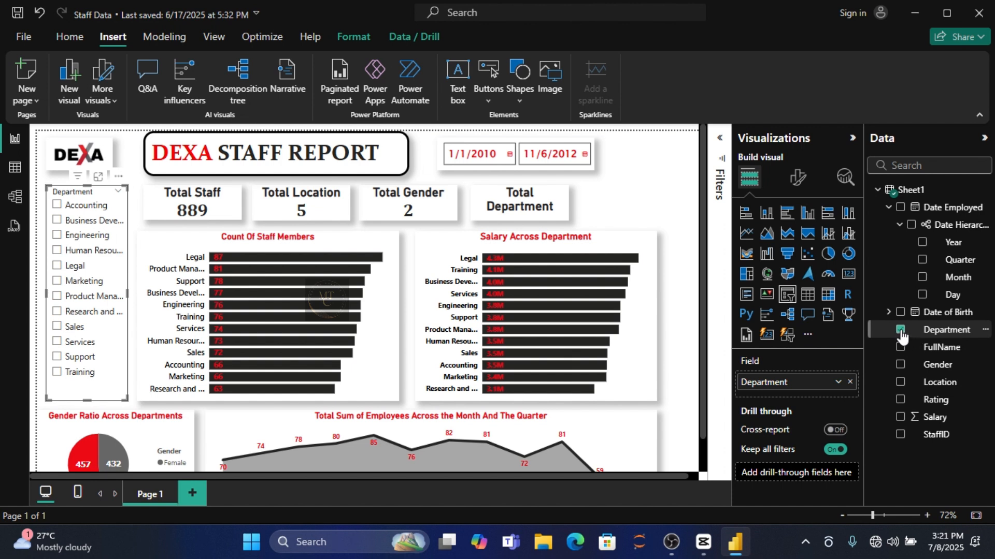
click(901, 400)
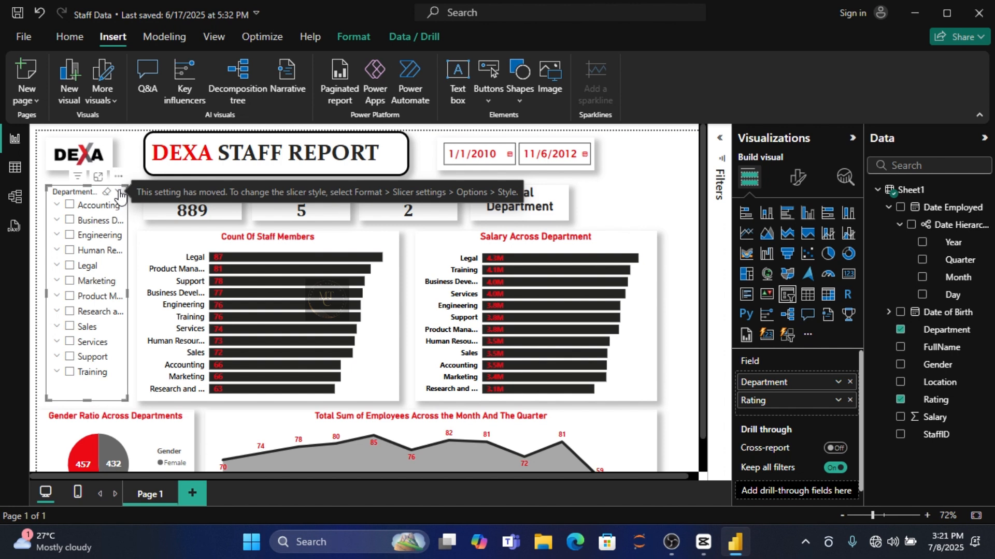
Expand Accounting in the slicer, filter the report to its Average rating, and examine the filtered charts
click(57, 205)
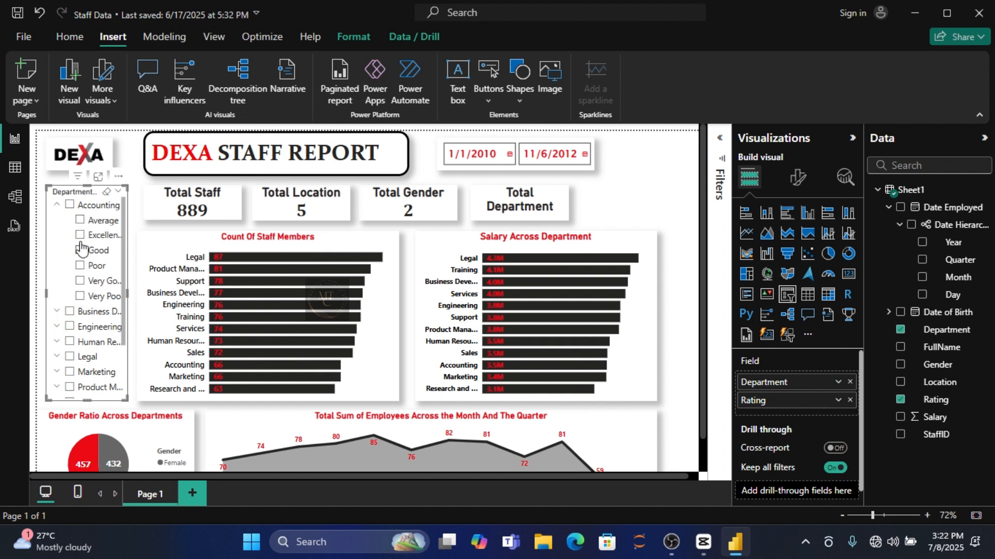
click(81, 221)
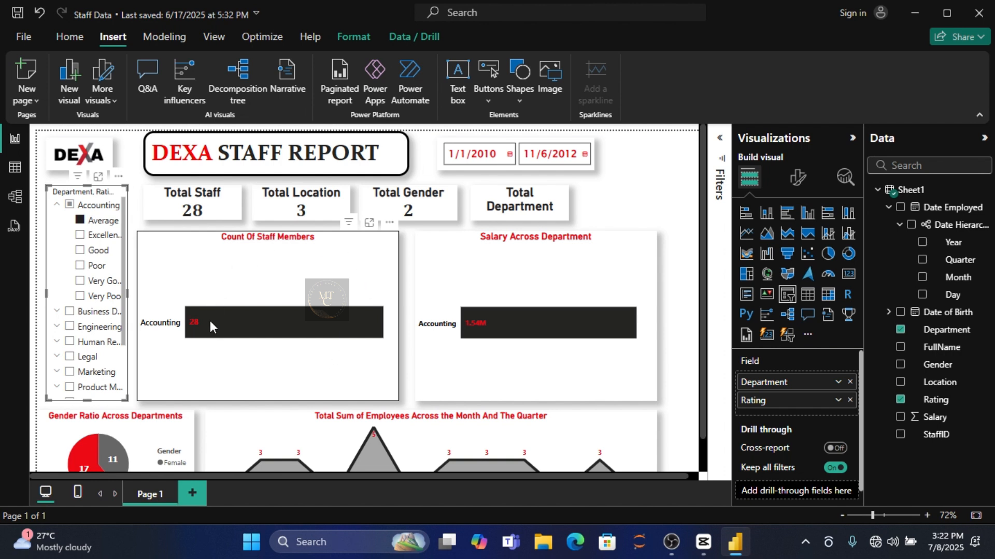
mouse_move(234, 335)
mouse_move(192, 340)
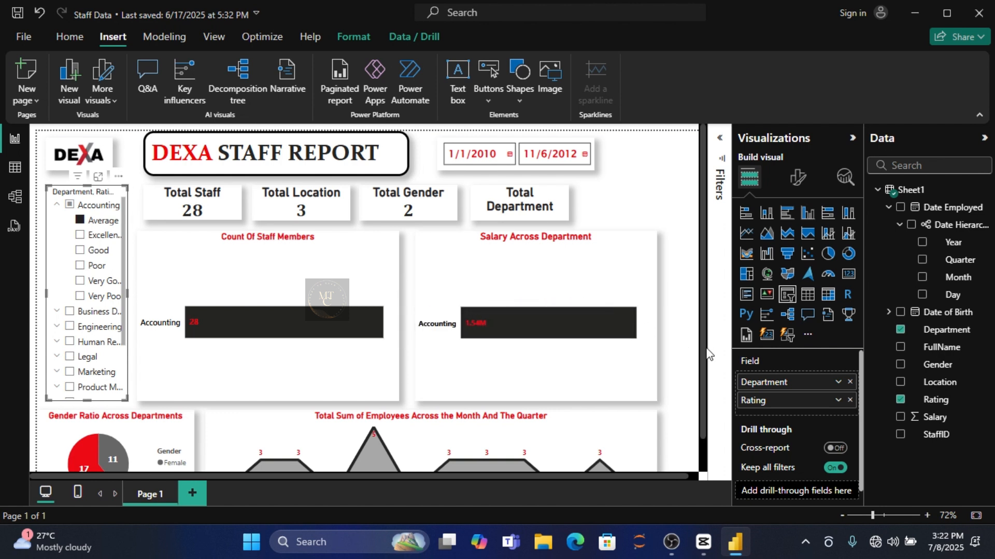
scroll(709, 354, down, 2)
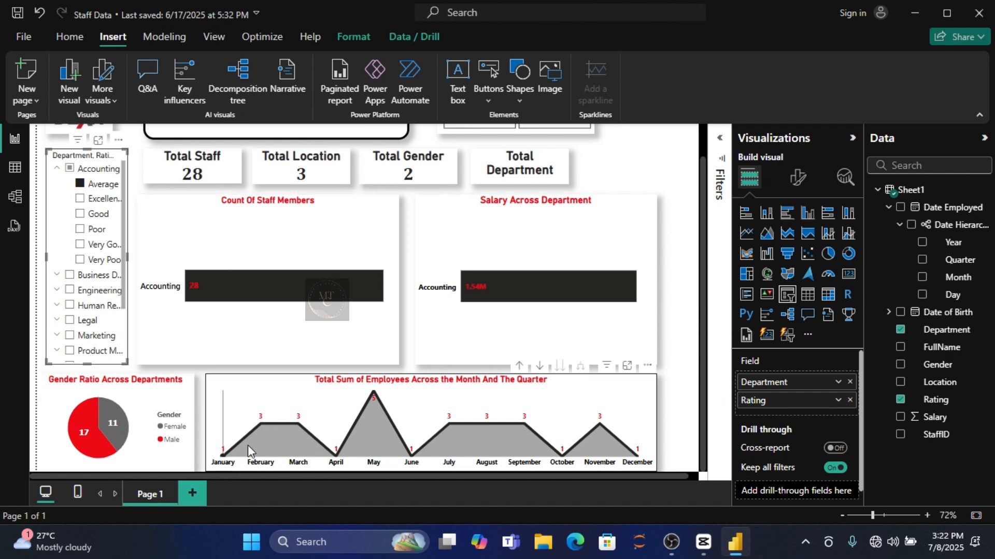
mouse_move(224, 458)
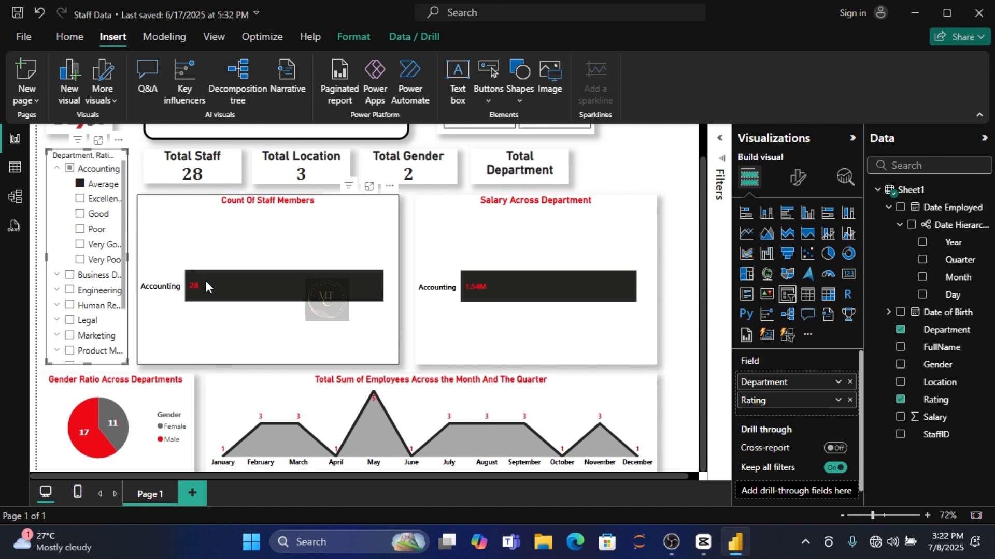
Filter the report in turn by Accounting's Excellent, Poor, Very Good and Very Poor ratings, examining the charts for each
click(80, 200)
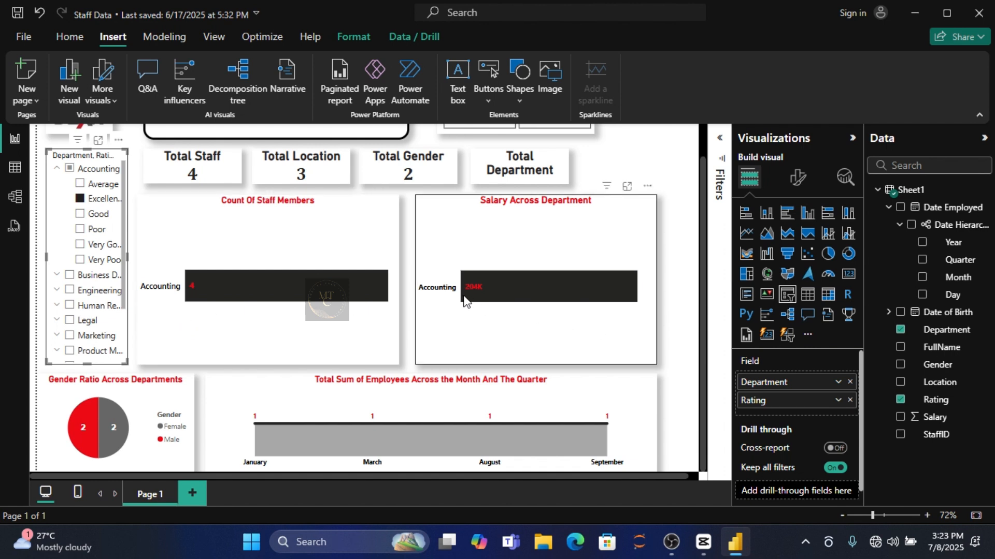
mouse_move(475, 299)
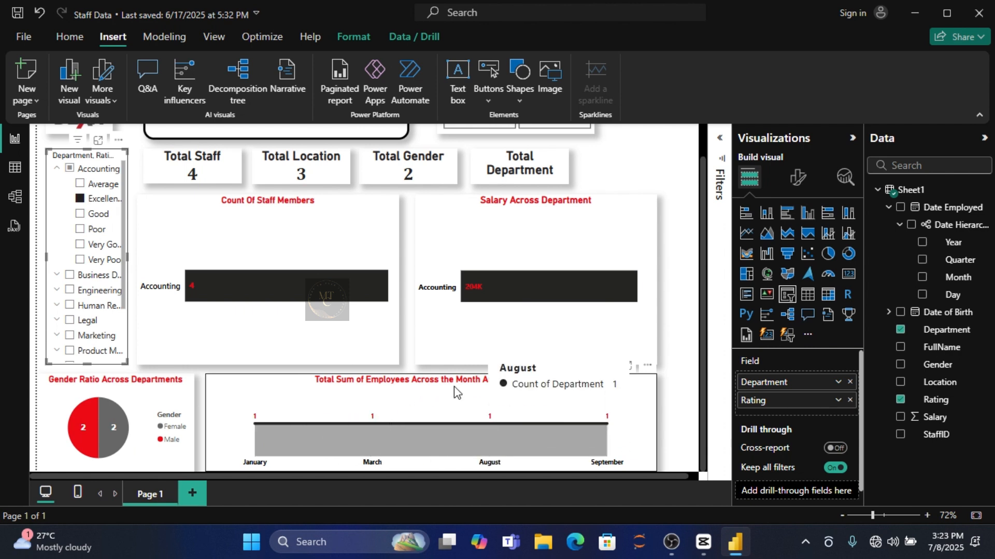
click(80, 230)
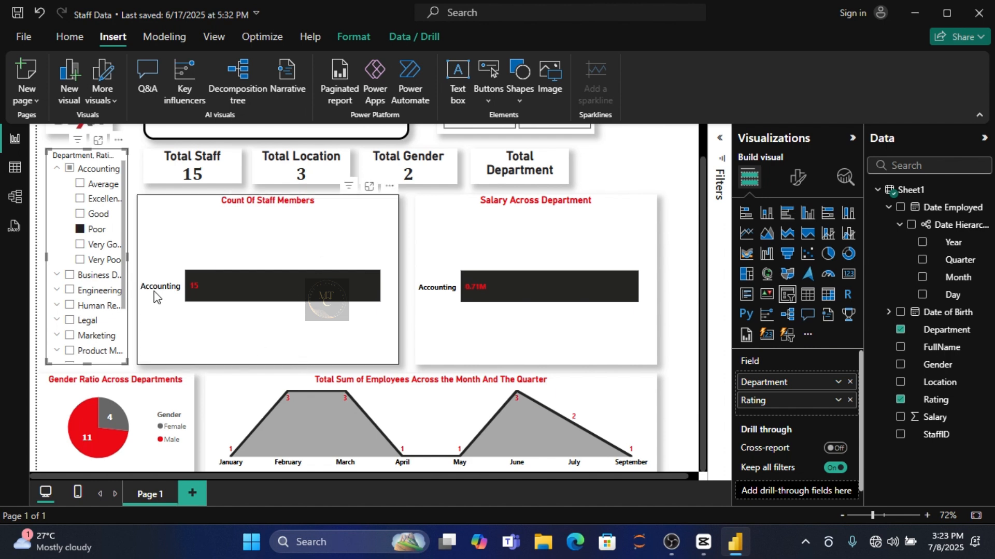
click(80, 244)
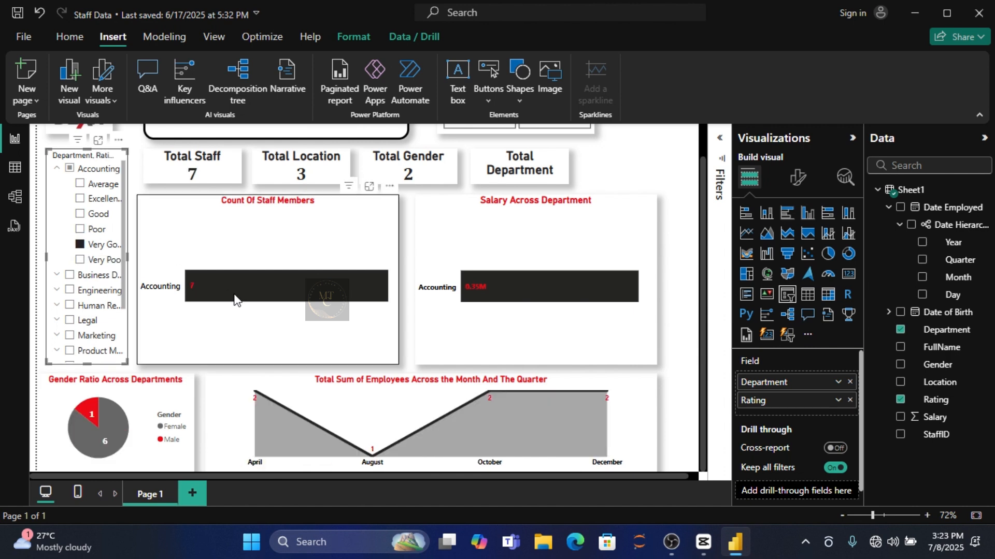
mouse_move(190, 294)
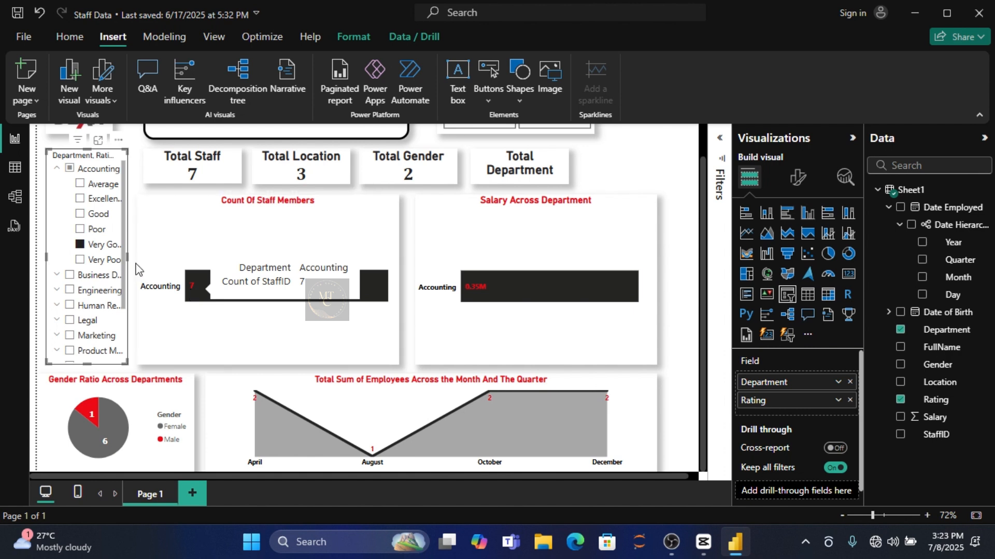
click(79, 260)
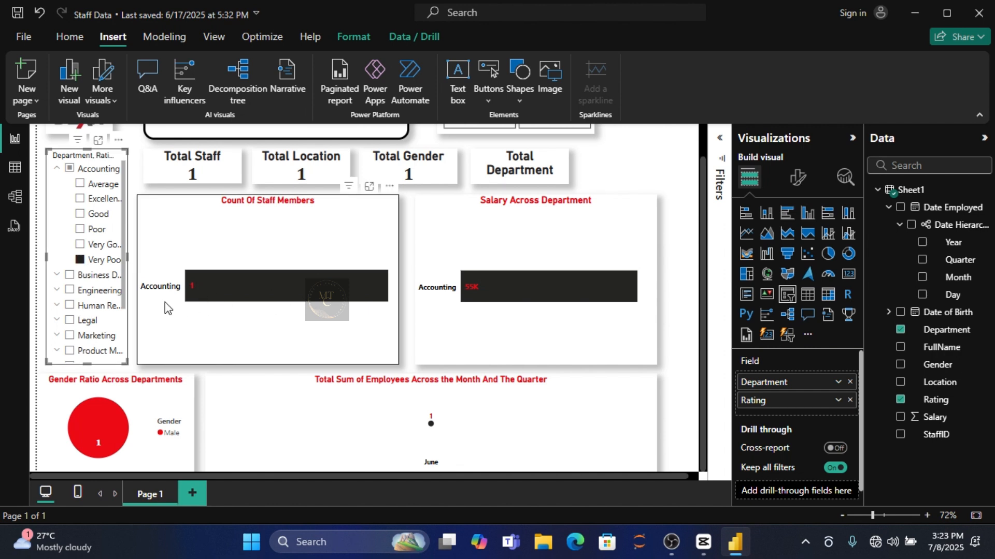
Collapse Accounting in the slicer and clear its selection to remove the filter from the report
click(58, 169)
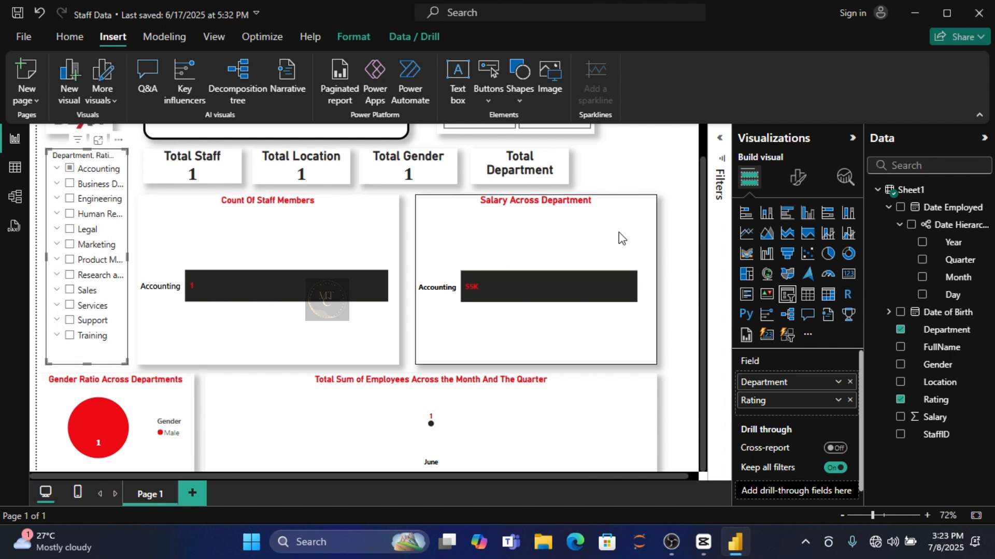
click(50, 170)
click(50, 169)
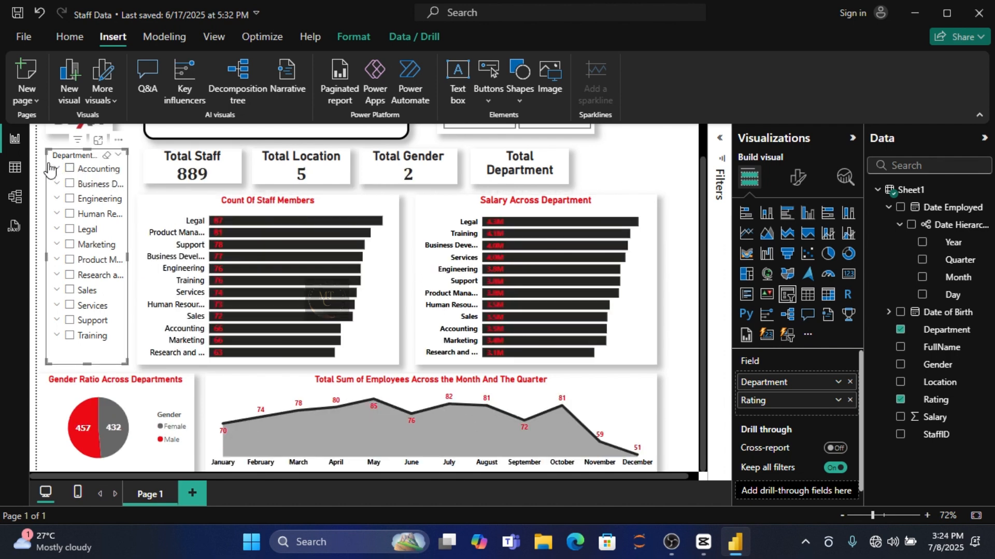
Format the Department and Rating slicer's header text as bold in the recently used red
click(796, 181)
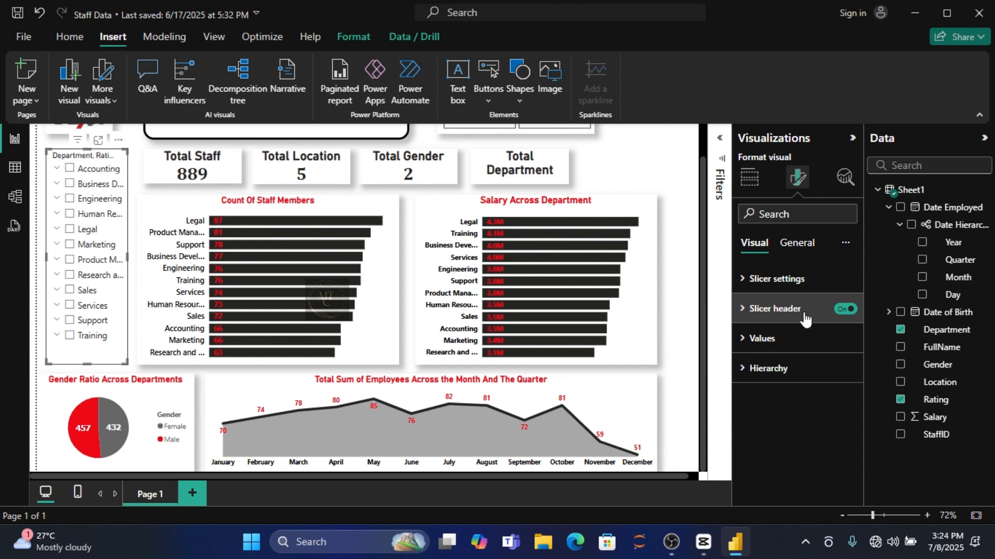
click(783, 315)
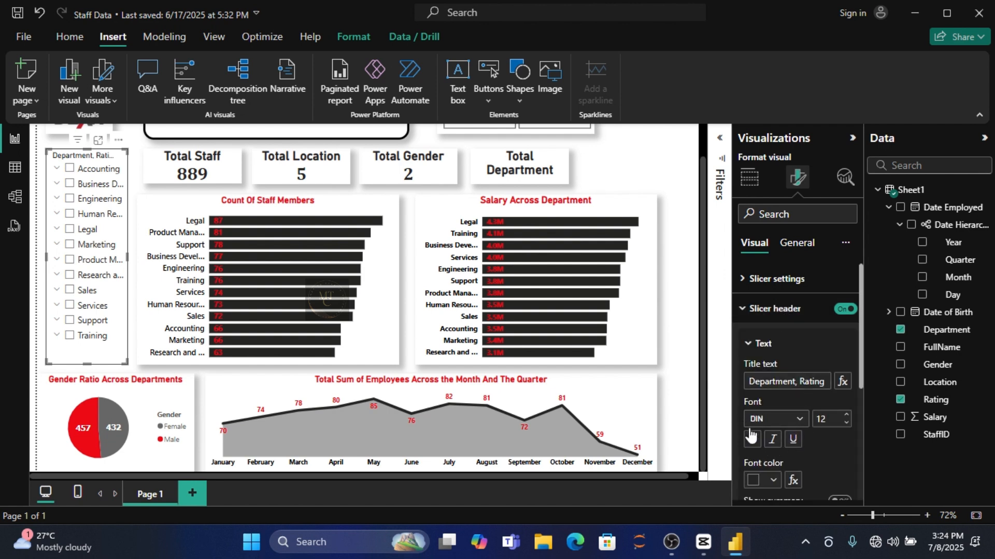
click(752, 440)
click(847, 425)
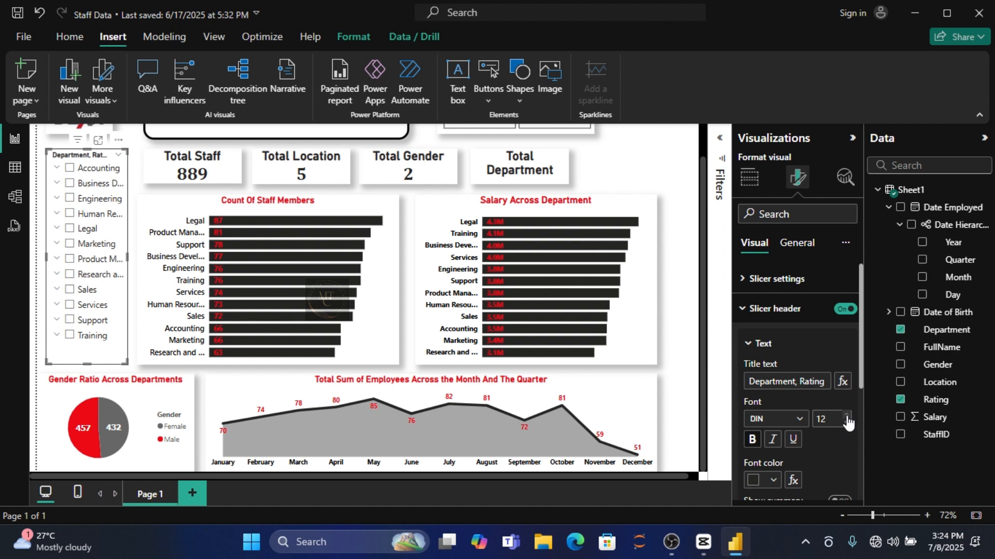
click(774, 481)
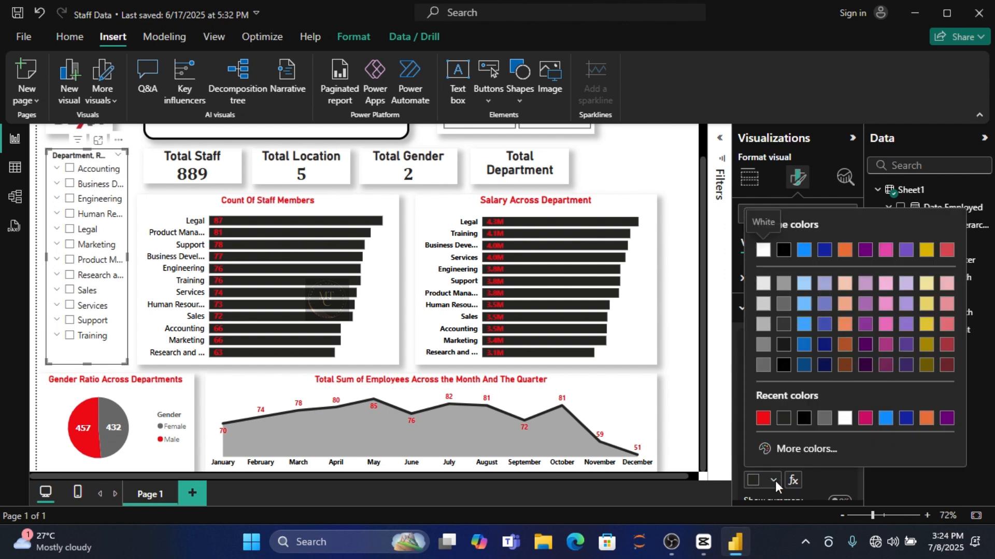
click(764, 418)
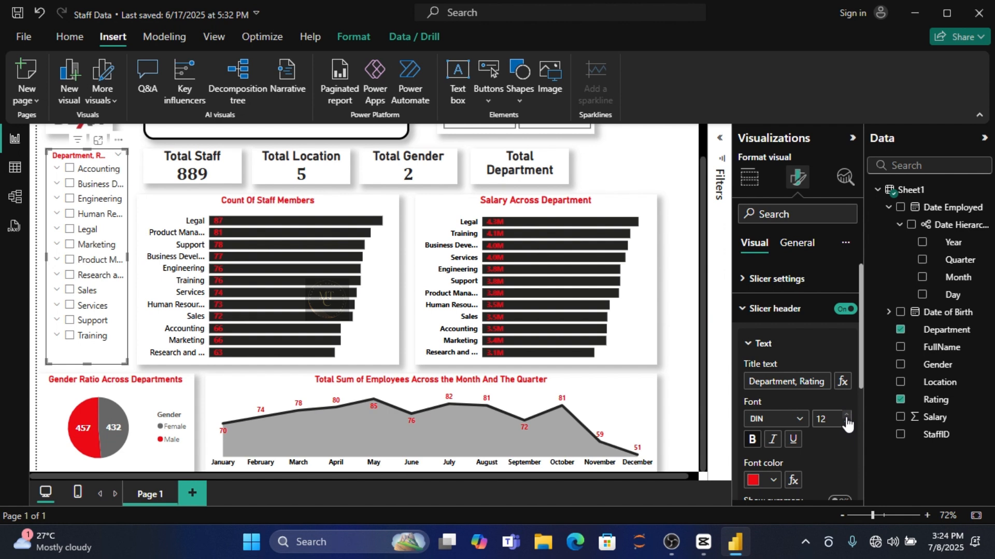
Set the slicer header's border color to black and its line width to 2
drag(863, 379, 868, 477)
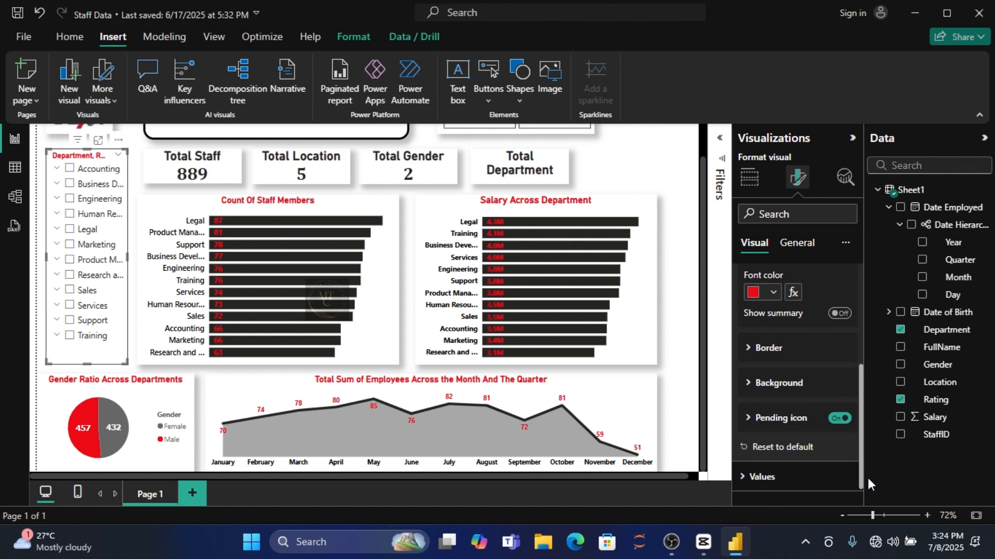
click(761, 358)
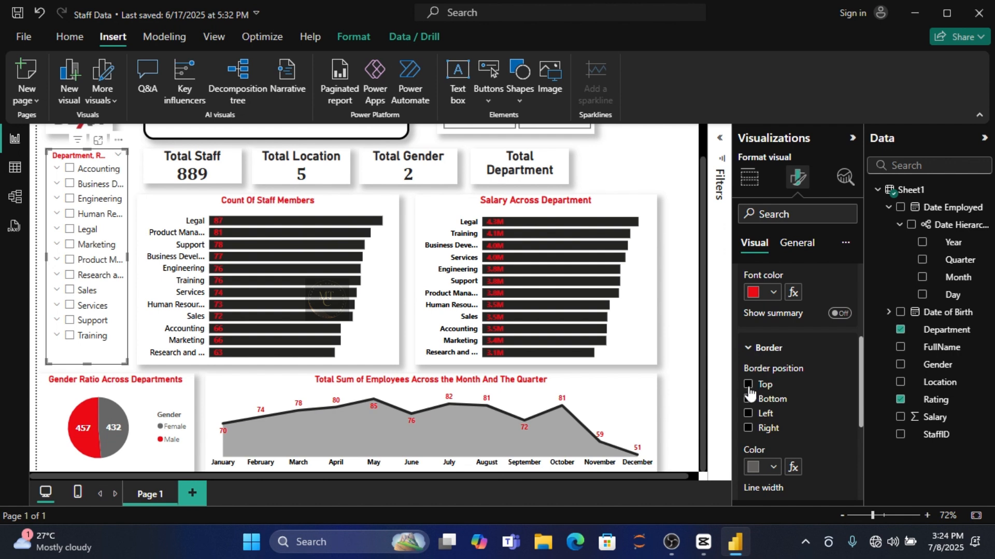
click(773, 468)
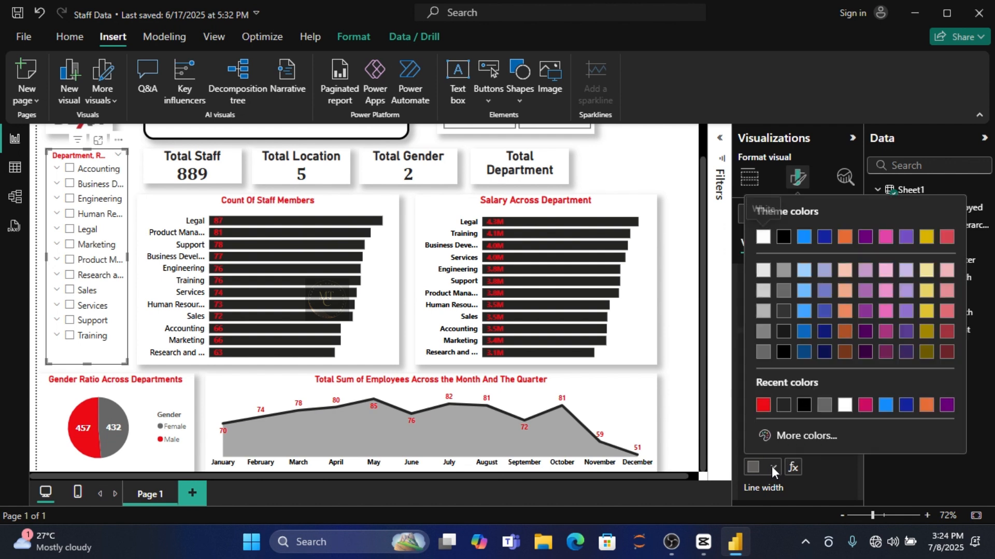
click(761, 407)
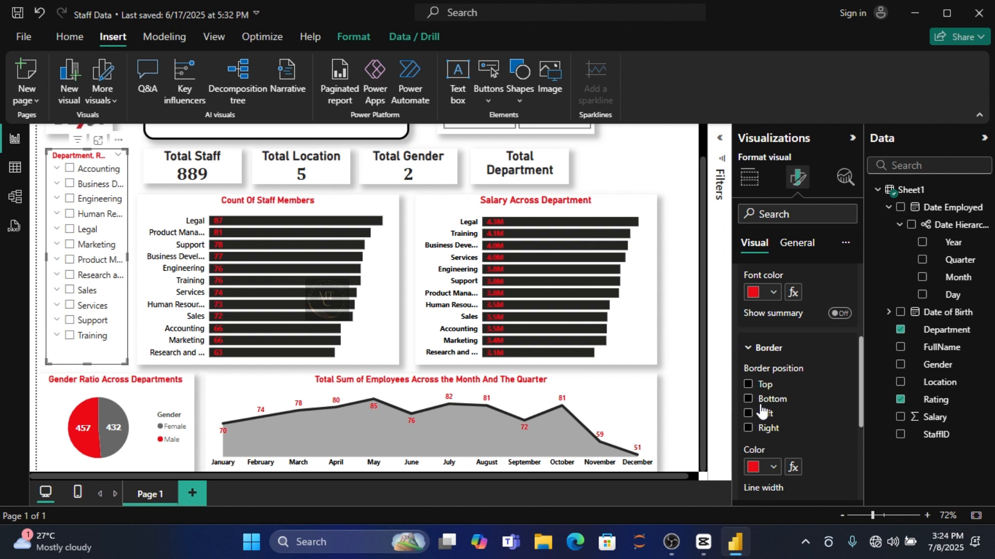
click(773, 468)
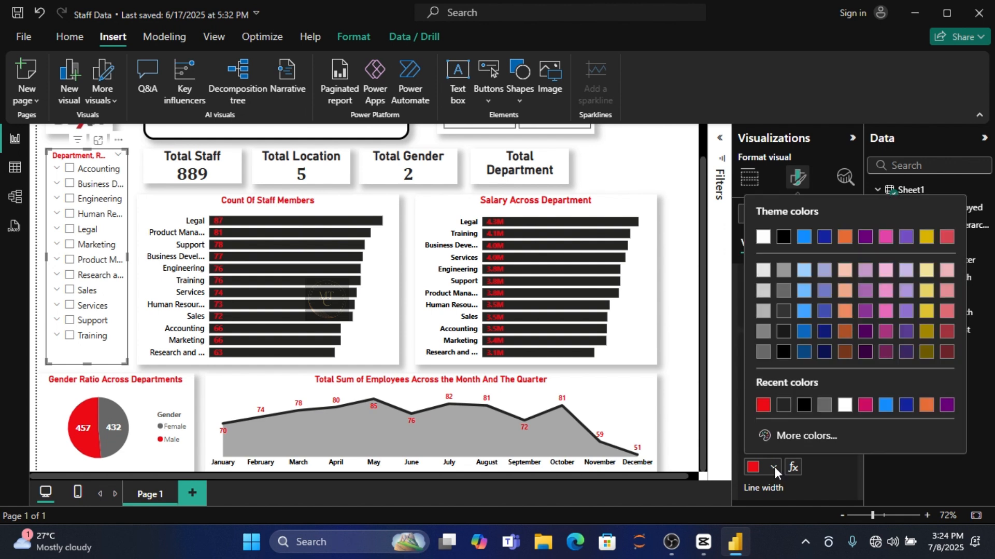
click(804, 405)
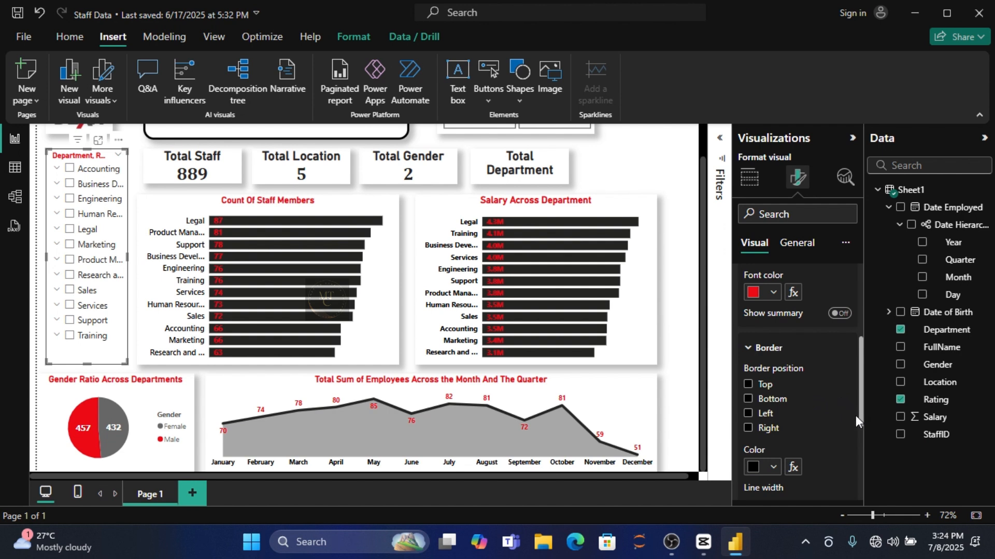
drag(861, 414, 857, 481)
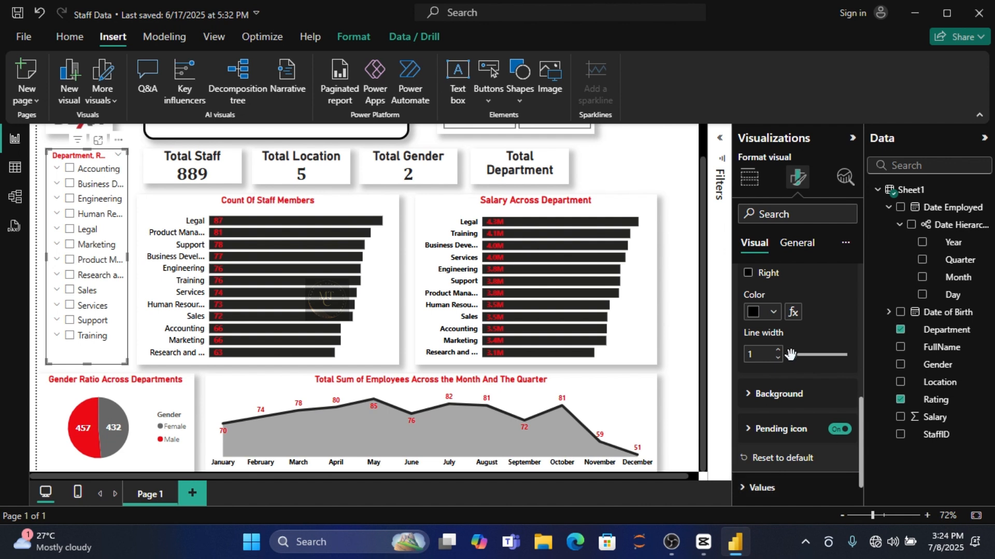
drag(789, 354, 796, 355)
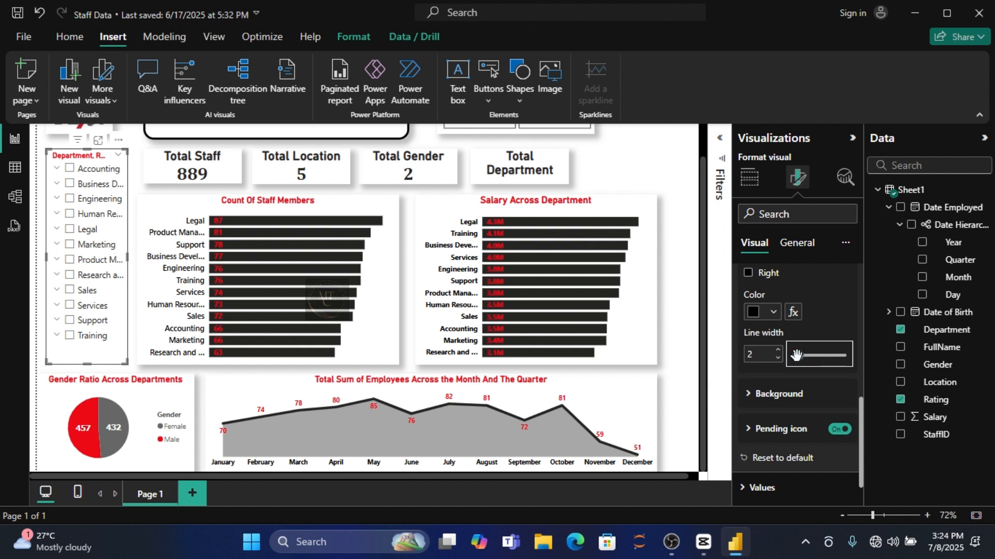
Make the department names listed in the slicer bold
click(762, 489)
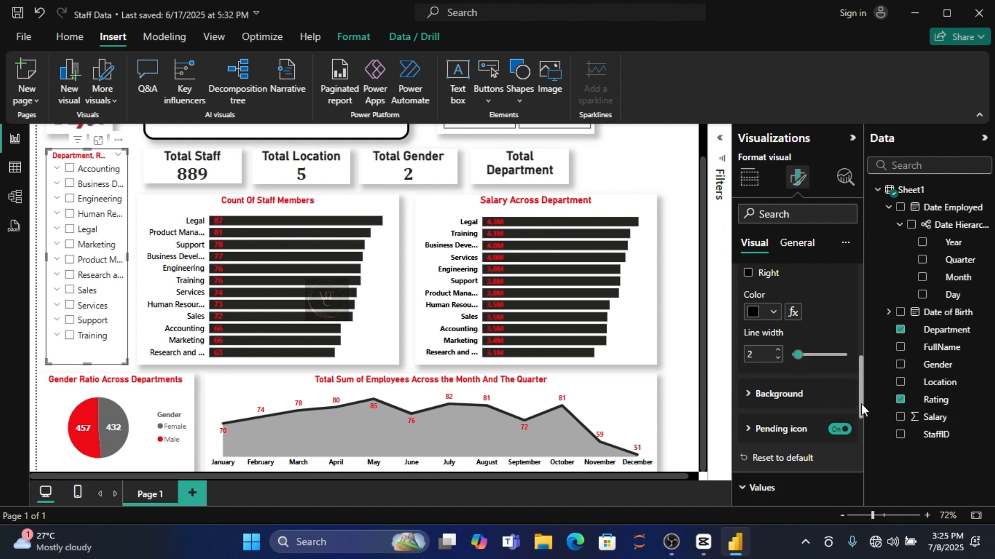
drag(861, 404, 860, 445)
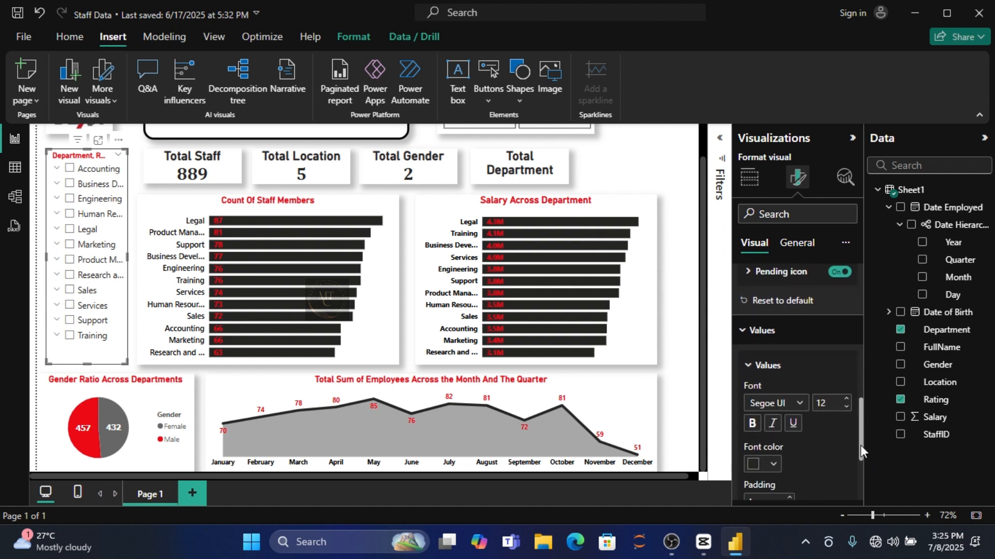
click(752, 424)
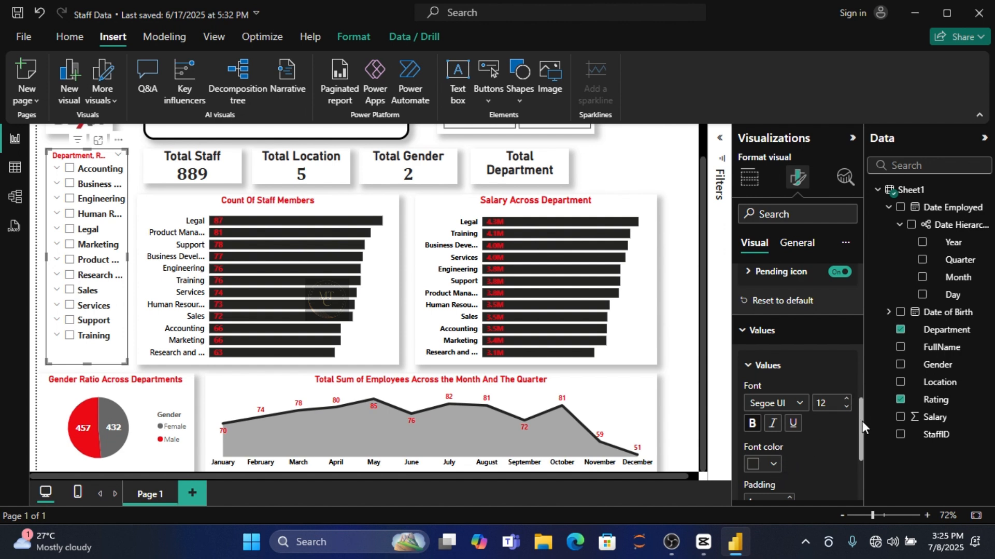
drag(862, 423, 862, 468)
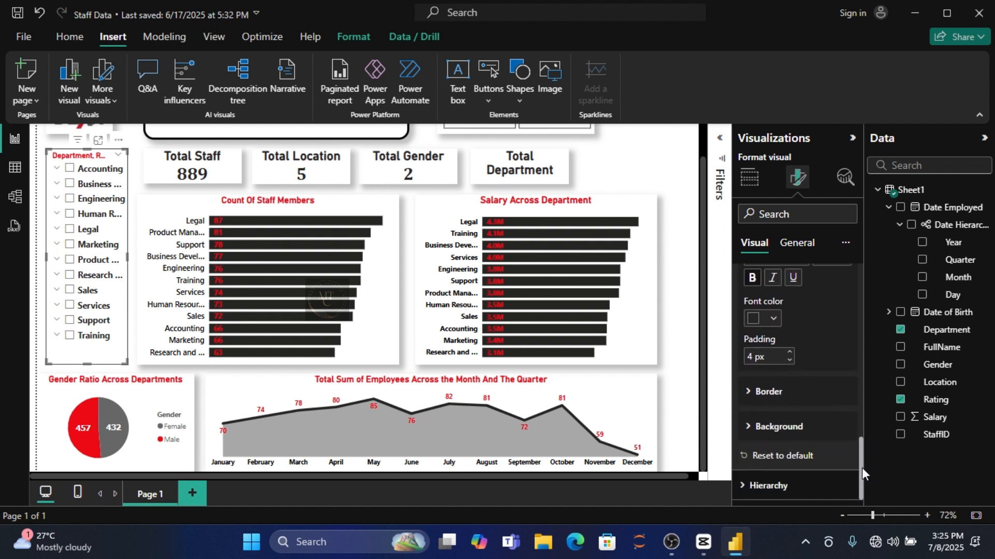
Turn off the slicer's background and turn on its shadow effect
click(798, 244)
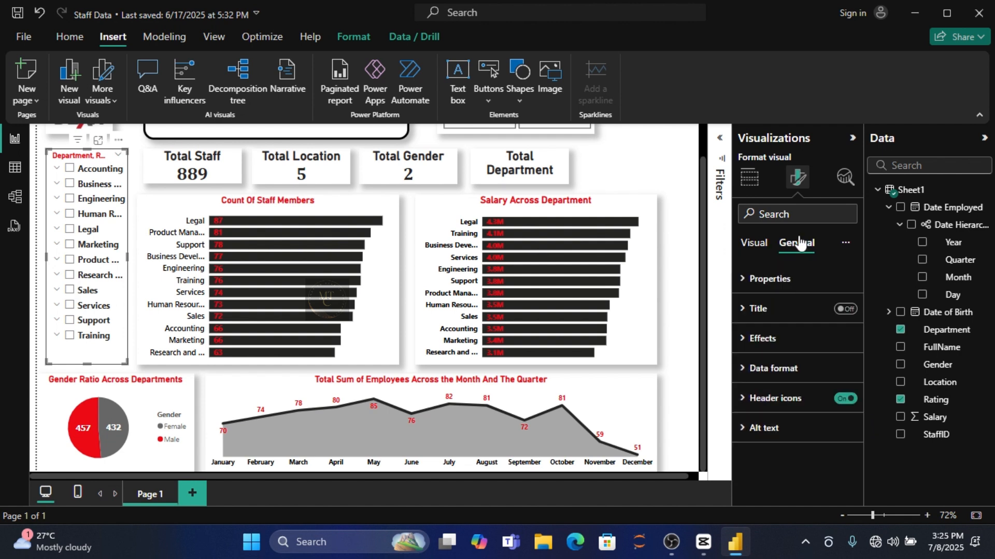
click(779, 345)
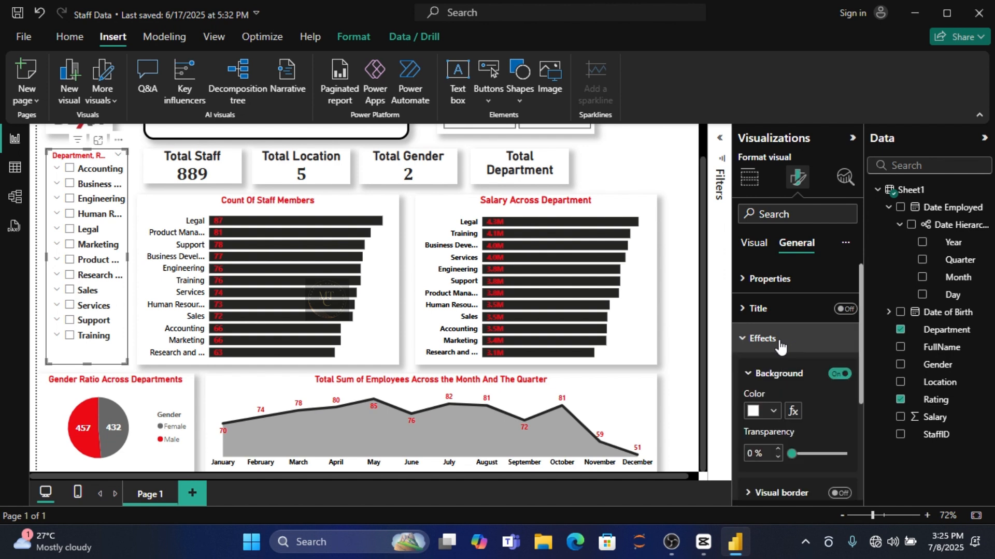
click(840, 374)
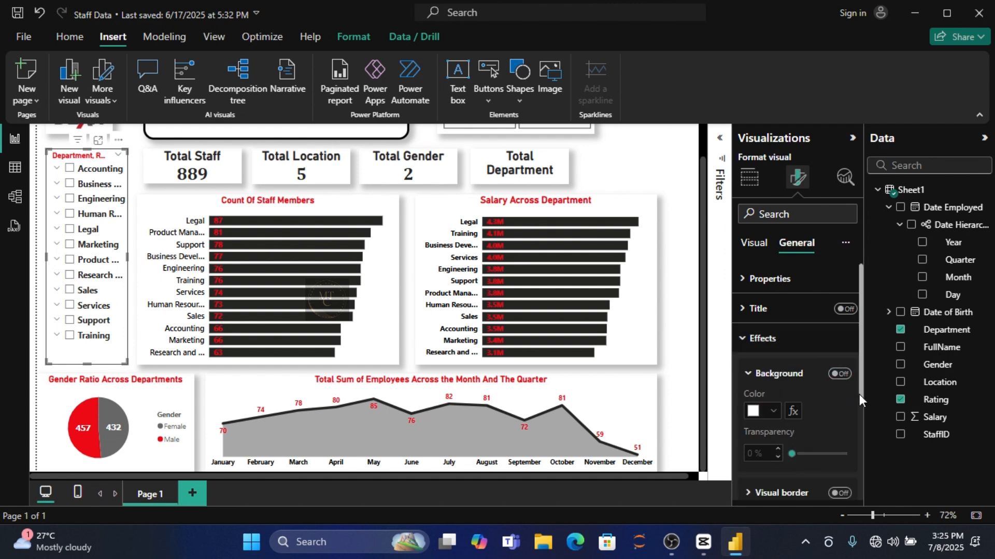
drag(859, 394, 863, 447)
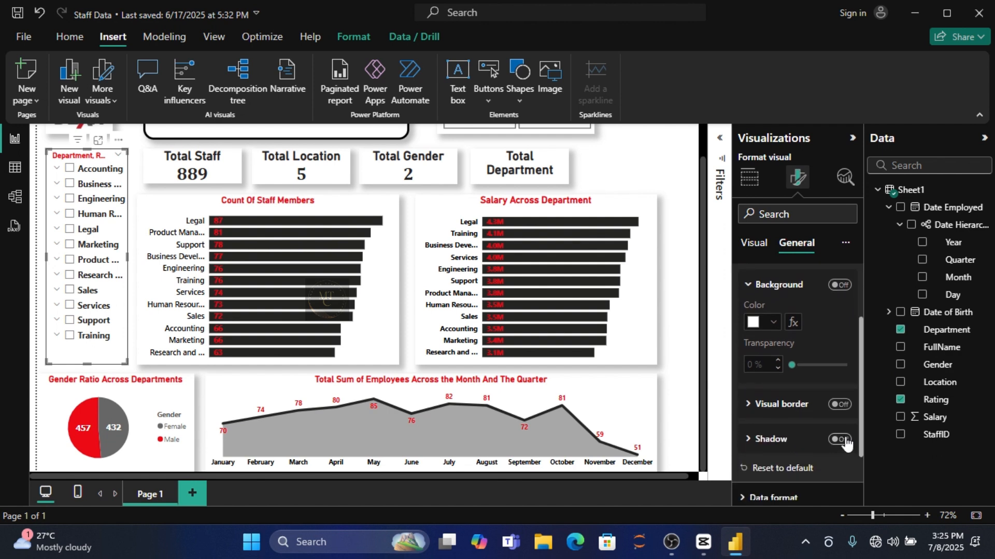
click(840, 439)
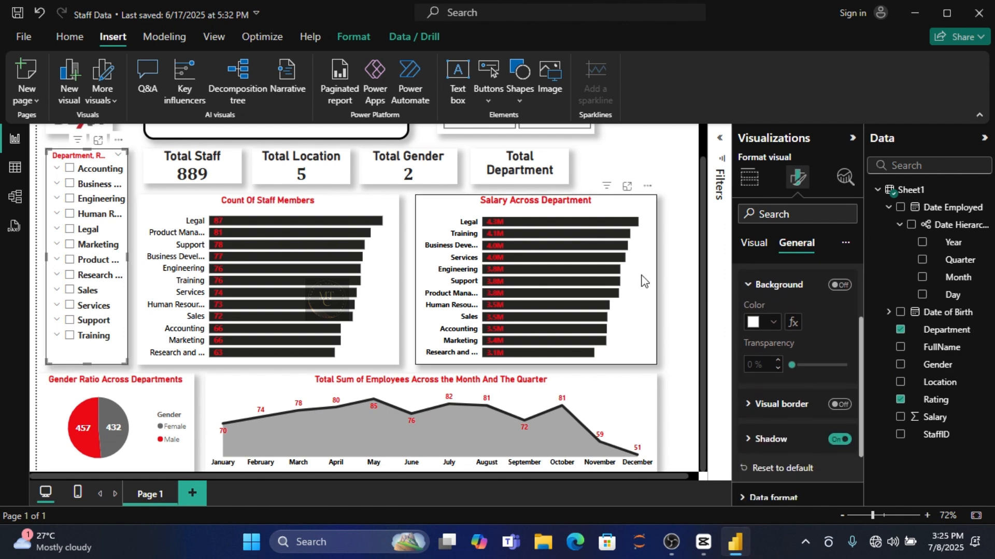
click(664, 157)
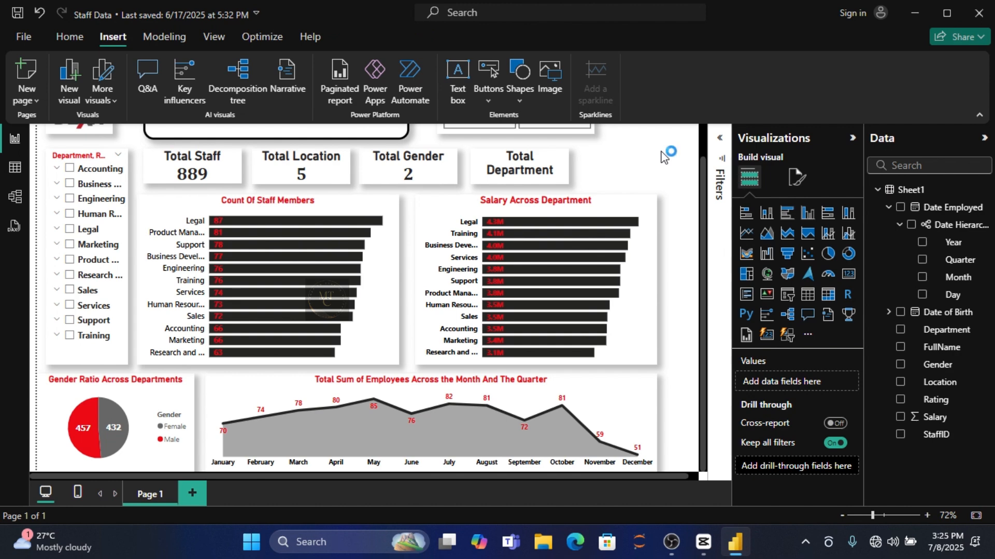
Duplicate the Total Department card and place the copy to the right of the original, in line with the other cards
click(865, 516)
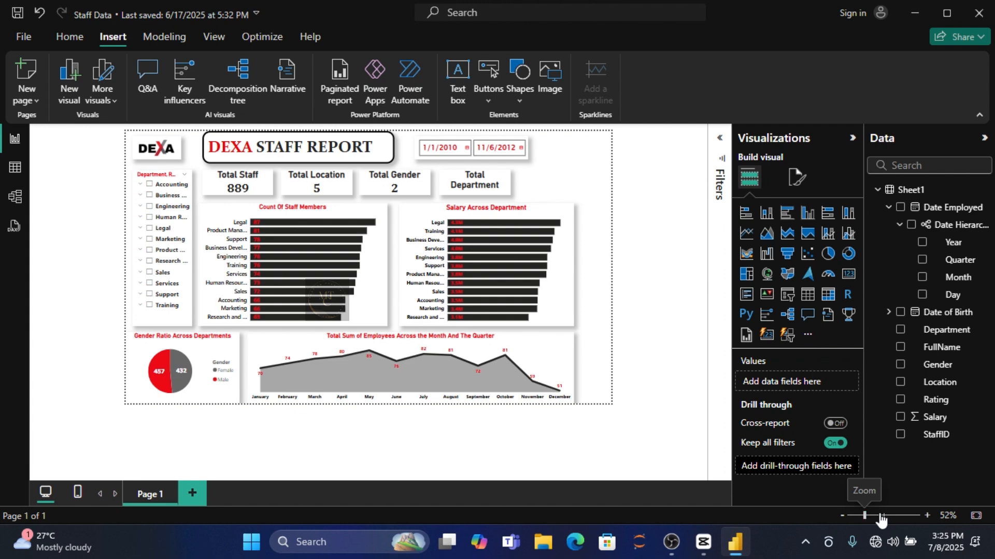
click(872, 516)
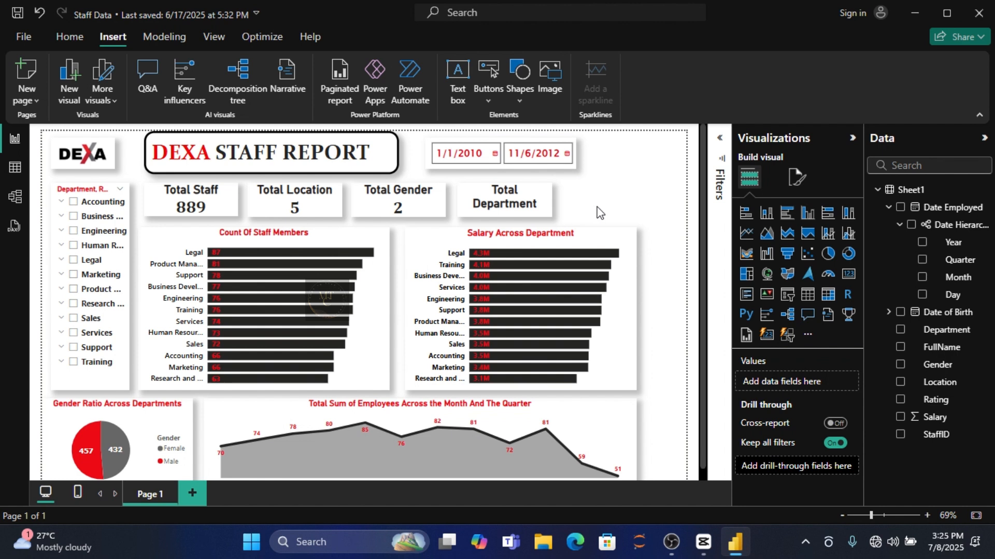
click(531, 200)
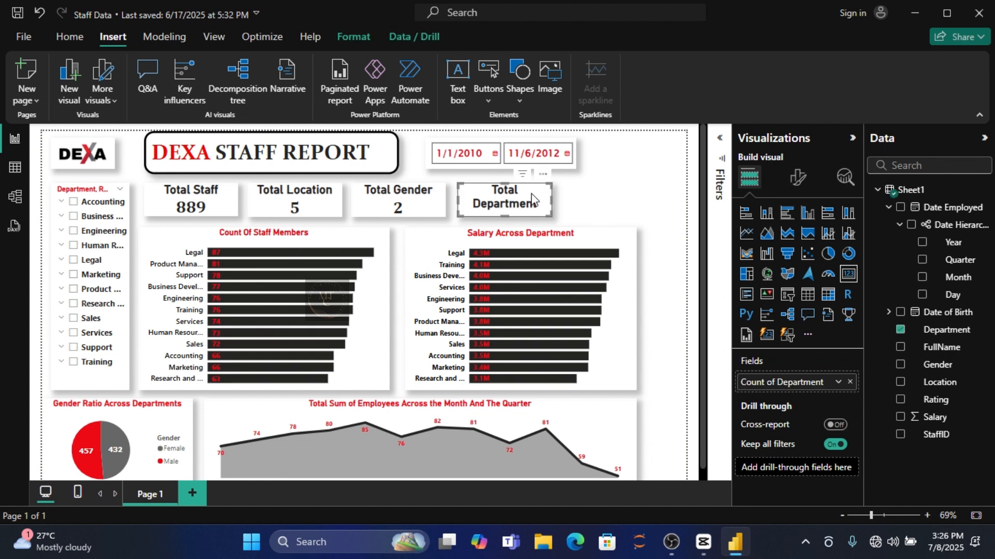
drag(531, 194, 650, 198)
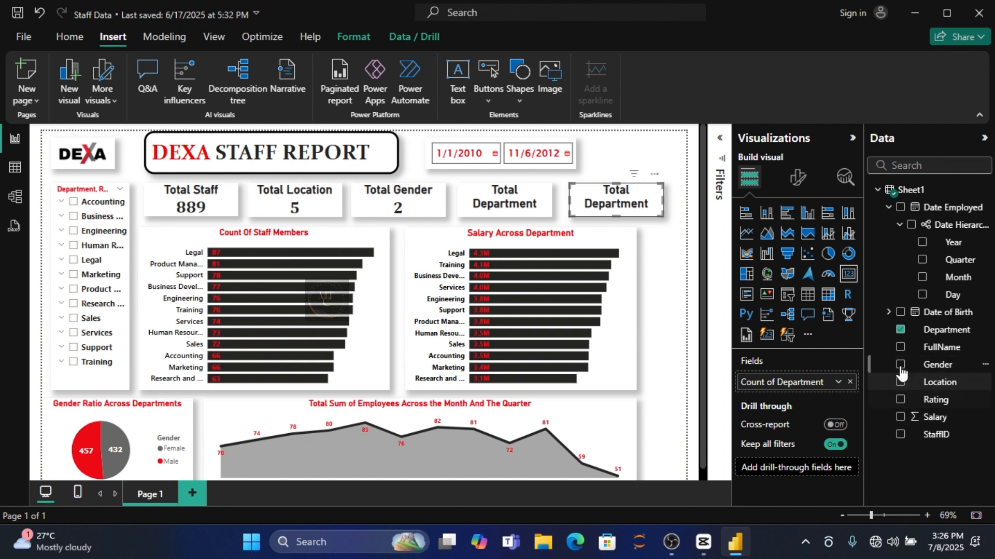
Replace the Department field in the duplicated Total Department card with Salary, aggregated as Maximum
click(900, 330)
click(900, 417)
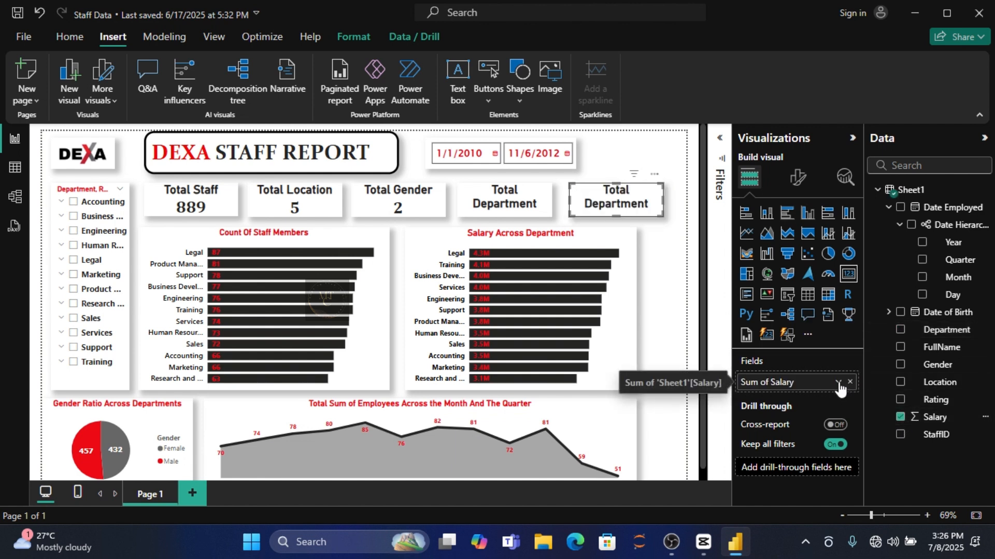
click(838, 383)
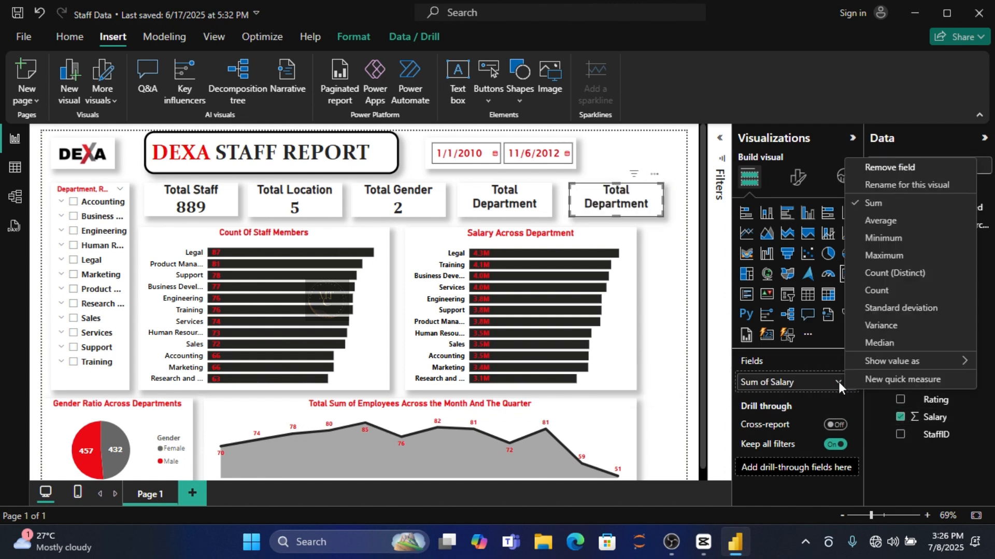
click(883, 256)
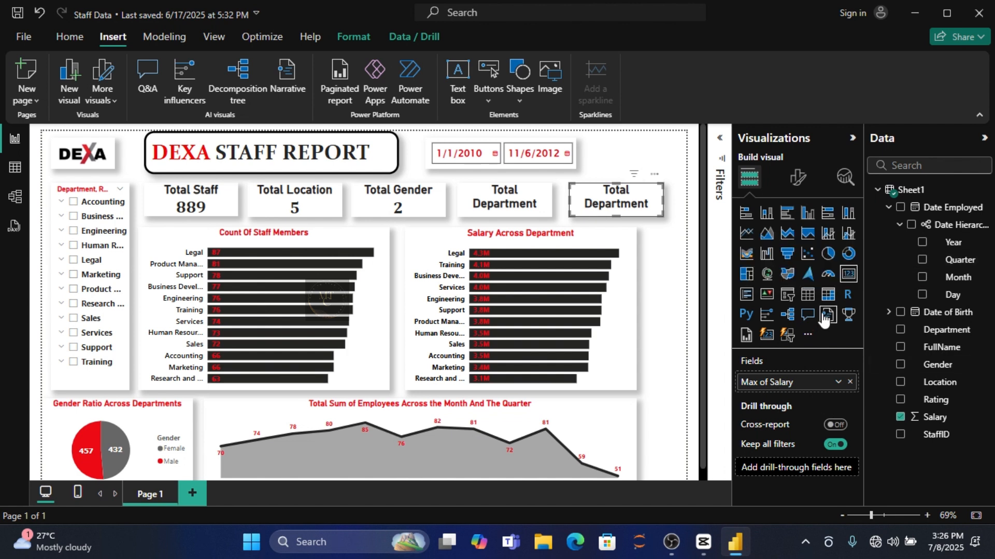
Change the title text of the maximum salary card to "Max. Salary"
click(799, 185)
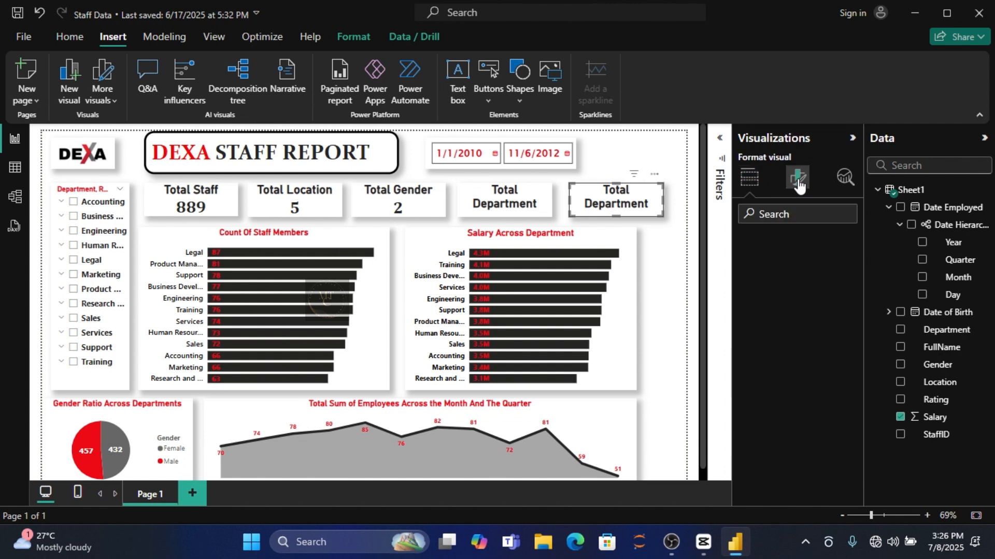
click(798, 248)
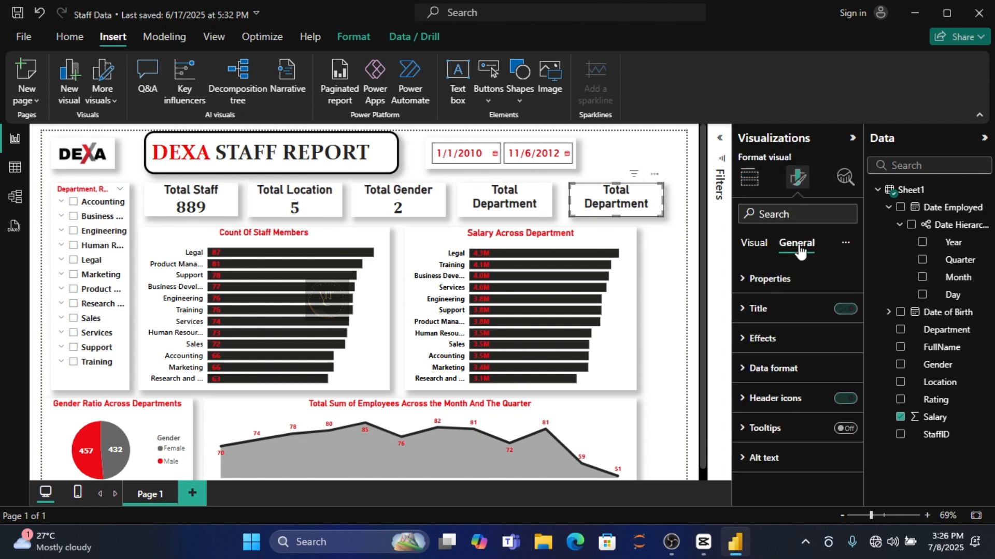
click(789, 315)
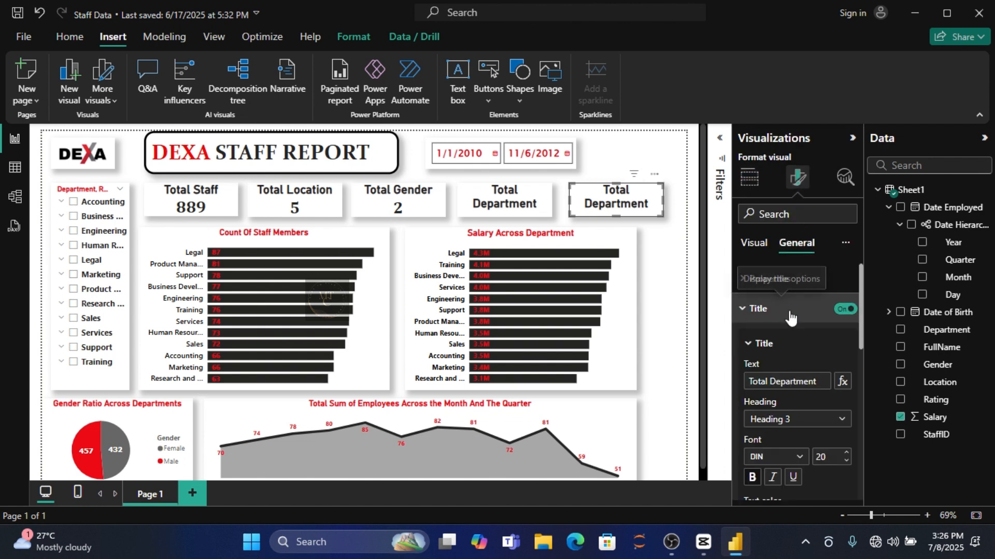
click(820, 381)
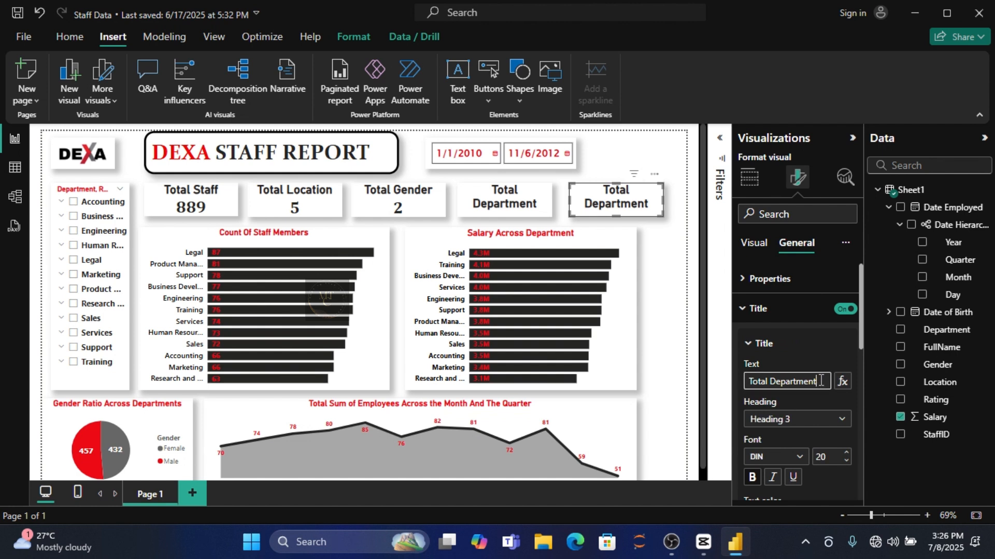
key(BackSpace)
key(BackSpace)
key(BackSpace)
key(BackSpace)
key(BackSpace)
key(BackSpace)
key(BackSpace)
key(BackSpace)
key(BackSpace)
key(BackSpace)
key(BackSpace)
key(BackSpace)
key(BackSpace)
key(BackSpace)
key(BackSpace)
key(BackSpace)
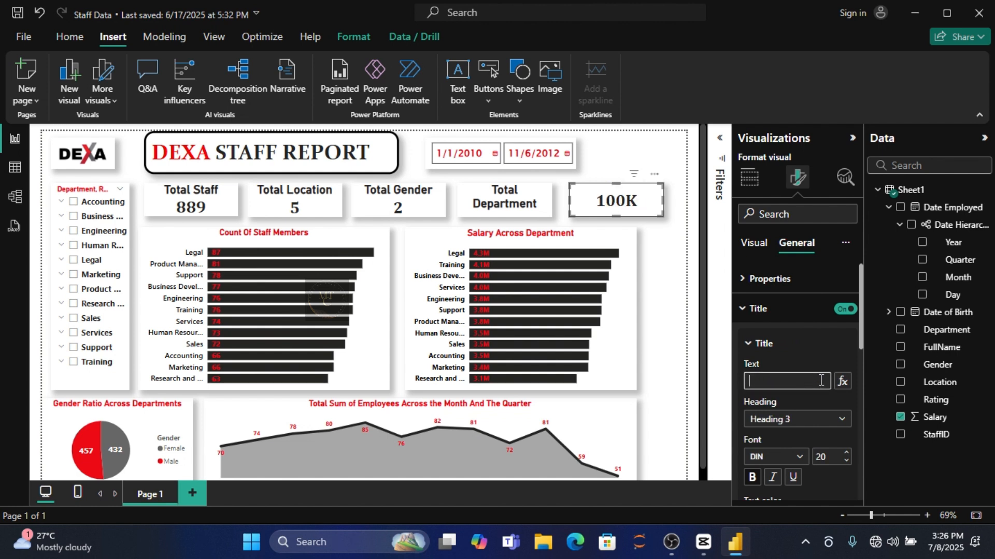
text(Max)
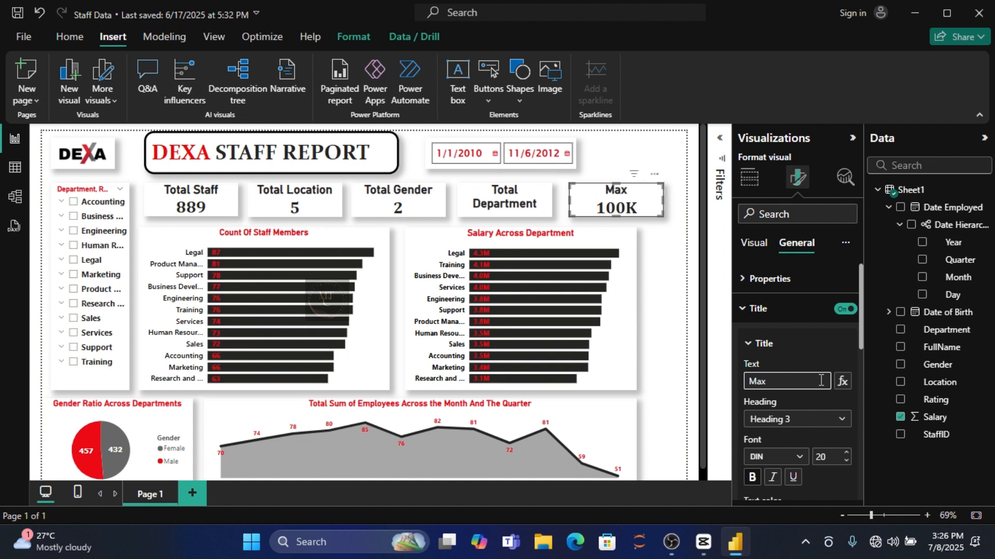
text(,)
text(. Salary)
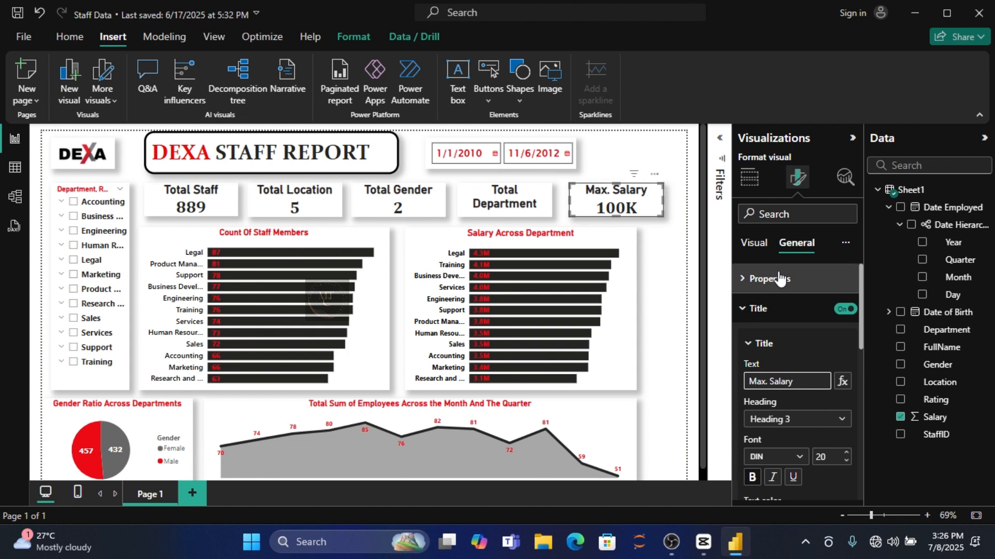
click(636, 164)
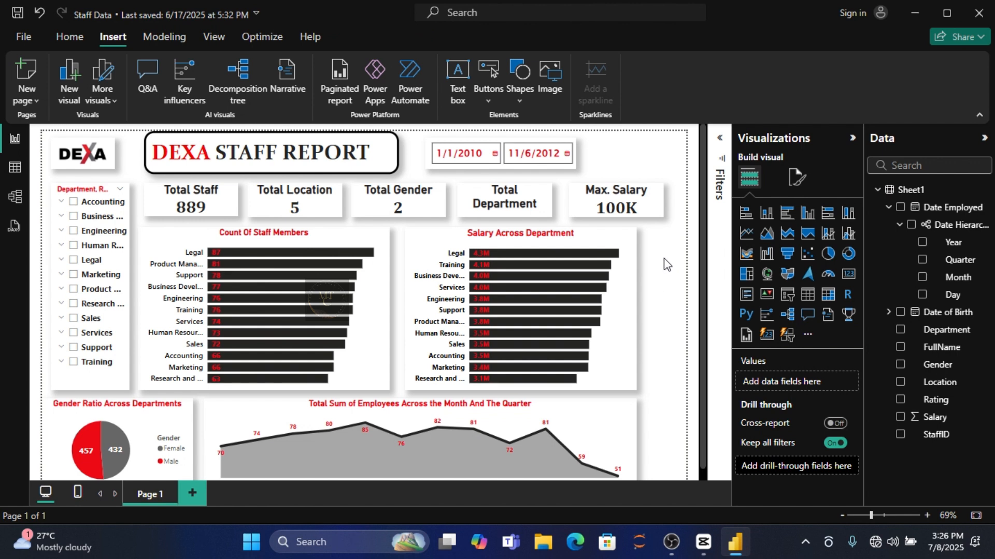
Duplicate the Max. Salary card and place the copy above the original, beside the date range slicer
click(646, 206)
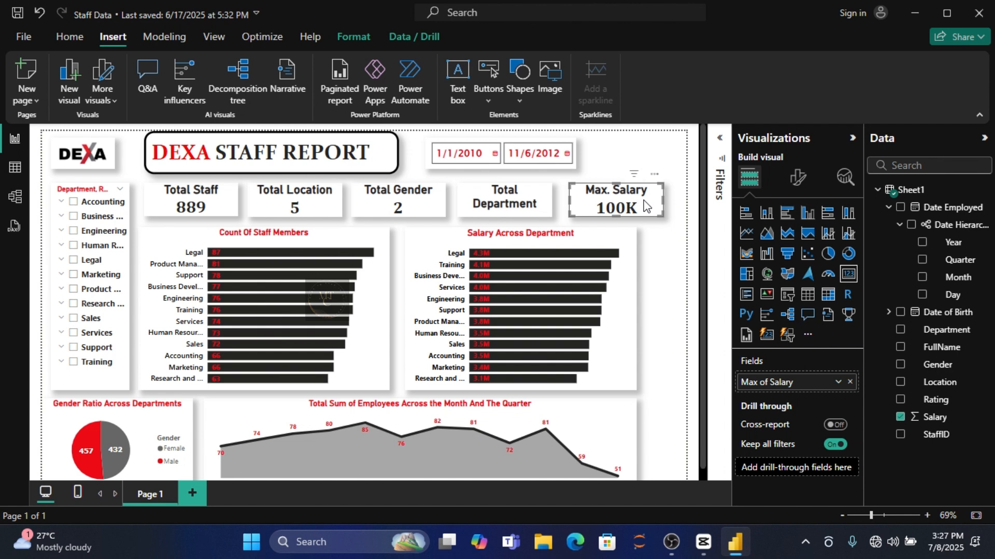
key(ctrl+v)
drag(652, 196, 664, 158)
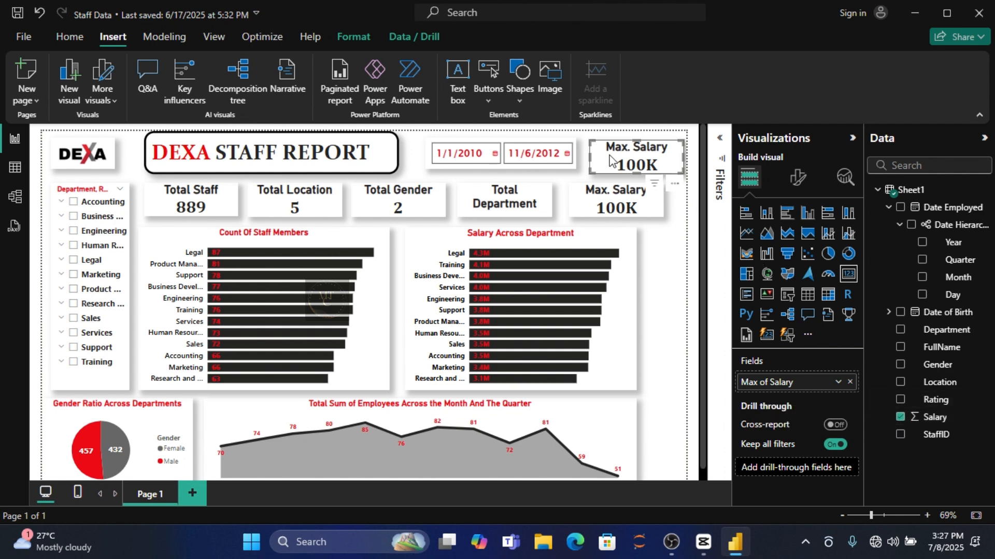
drag(611, 160, 606, 161)
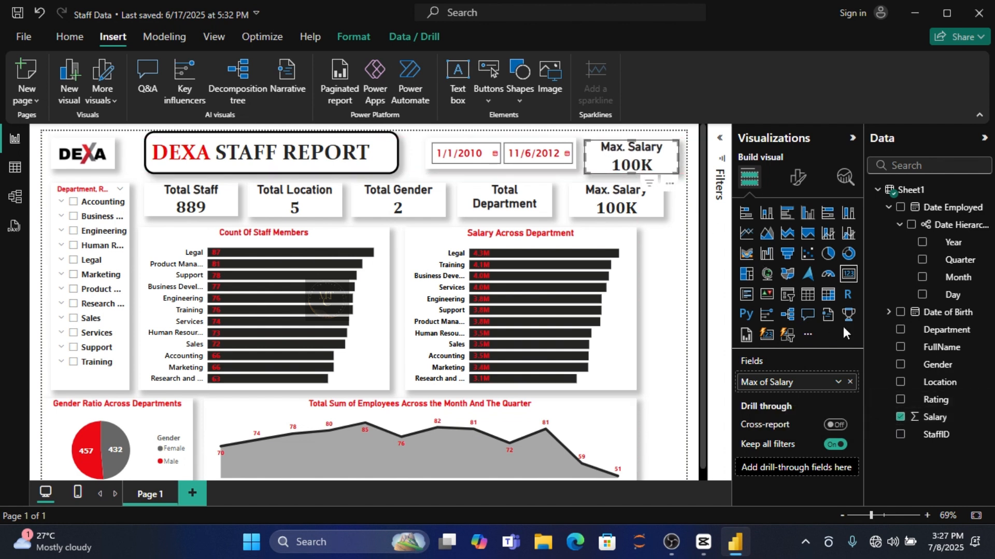
Switch the copied card's Salary aggregation to Minimum and change its title text to "Min. Salary"
click(838, 382)
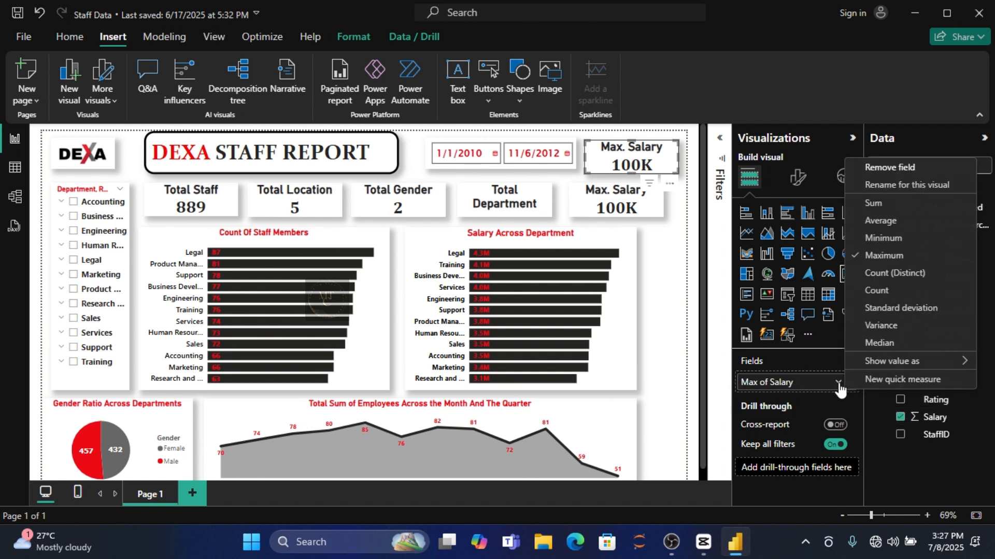
click(883, 238)
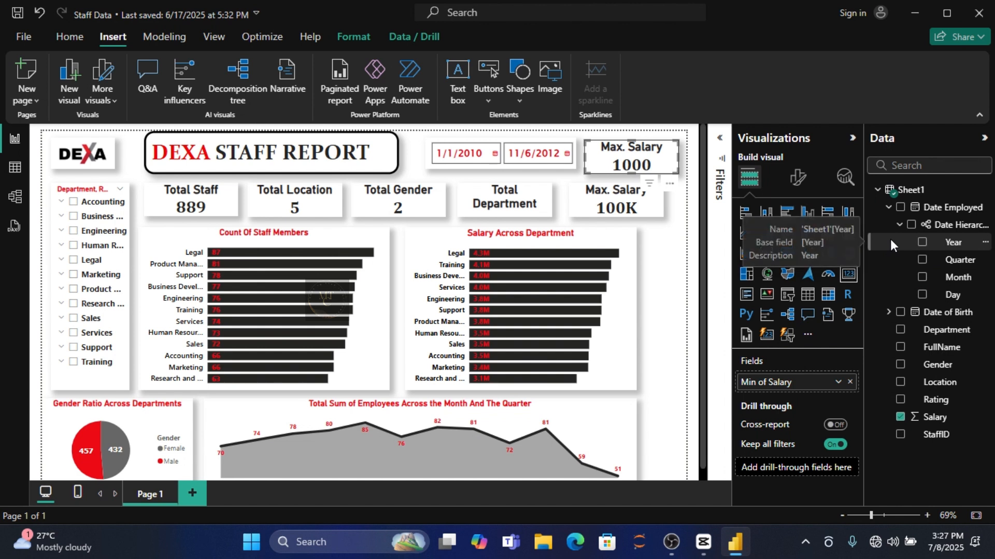
click(798, 178)
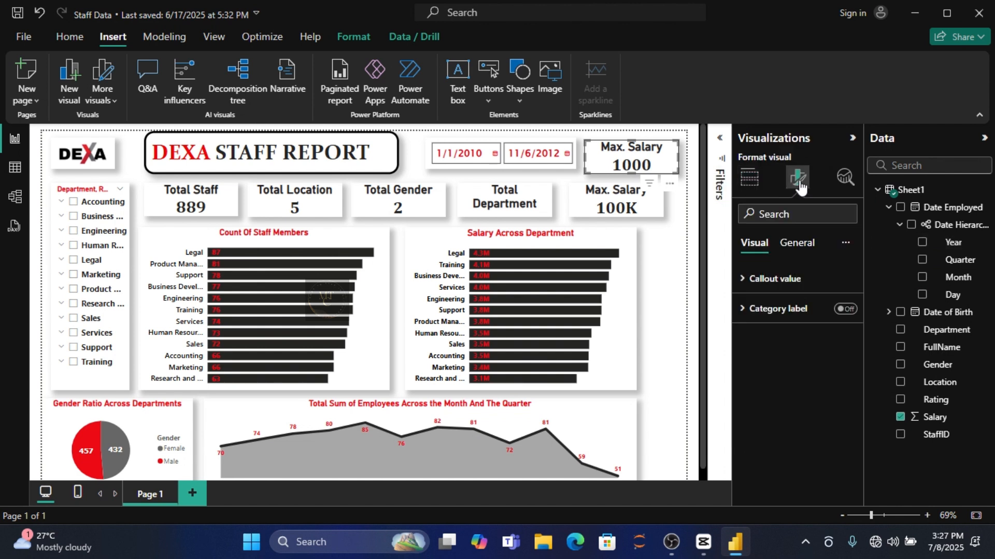
click(799, 247)
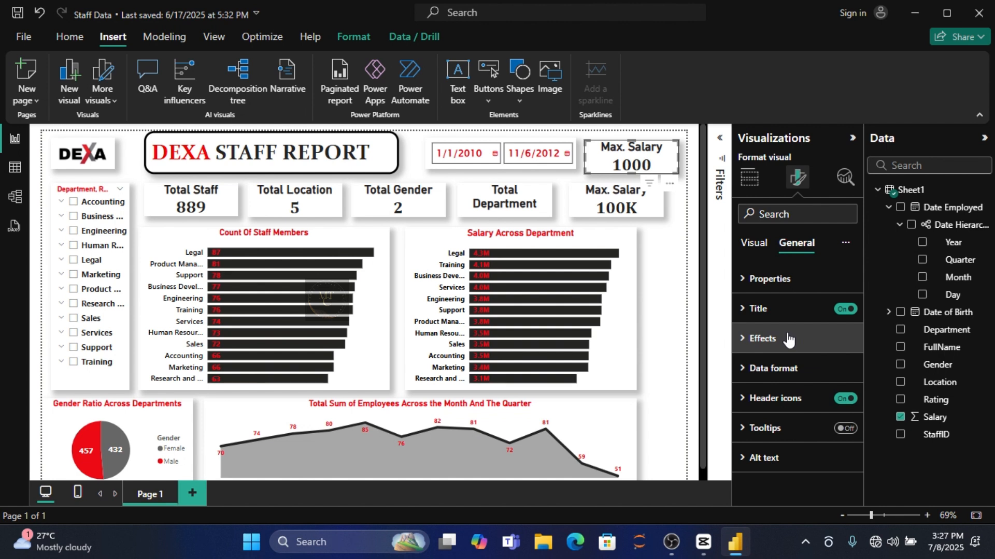
click(785, 316)
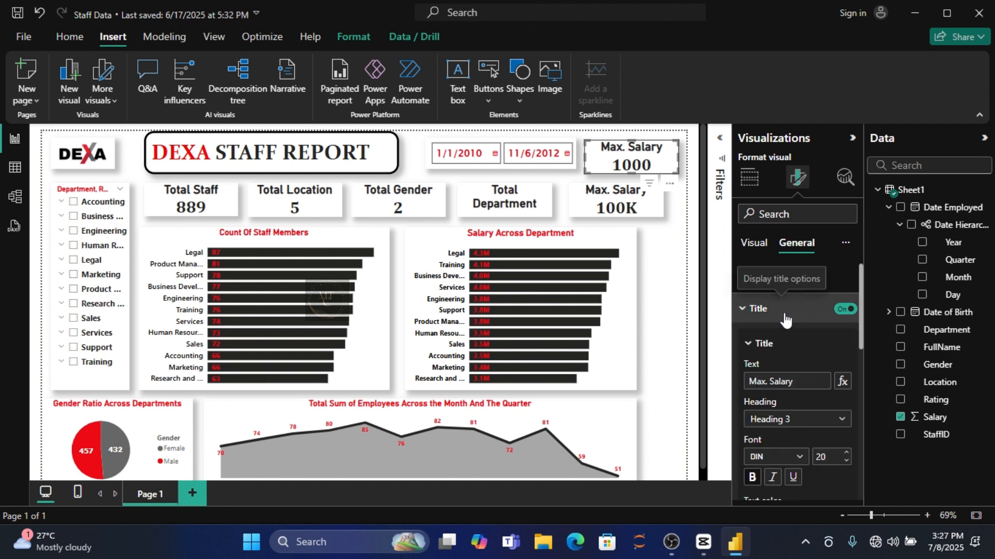
click(768, 383)
key(BackSpace)
key(BackSpace)
key(BackSpace)
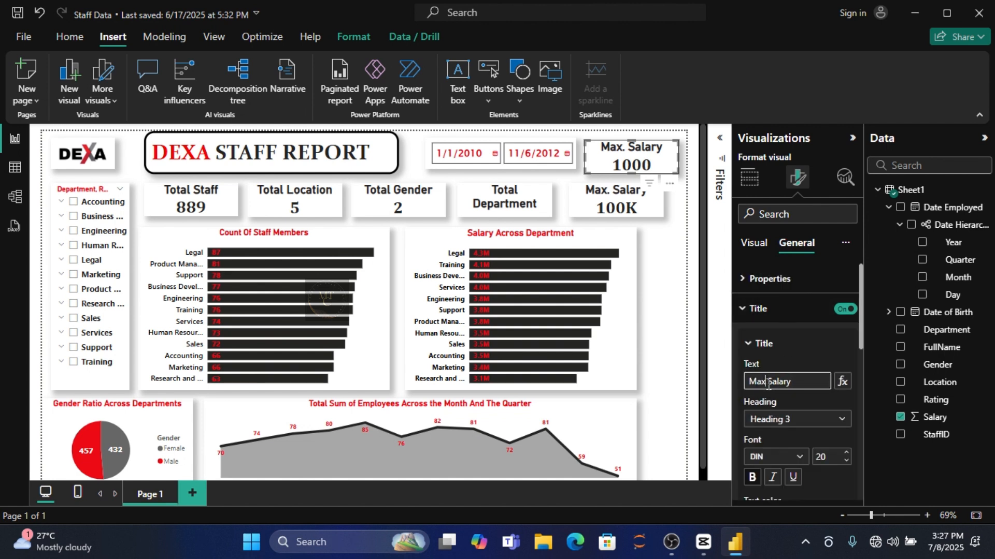
text(in)
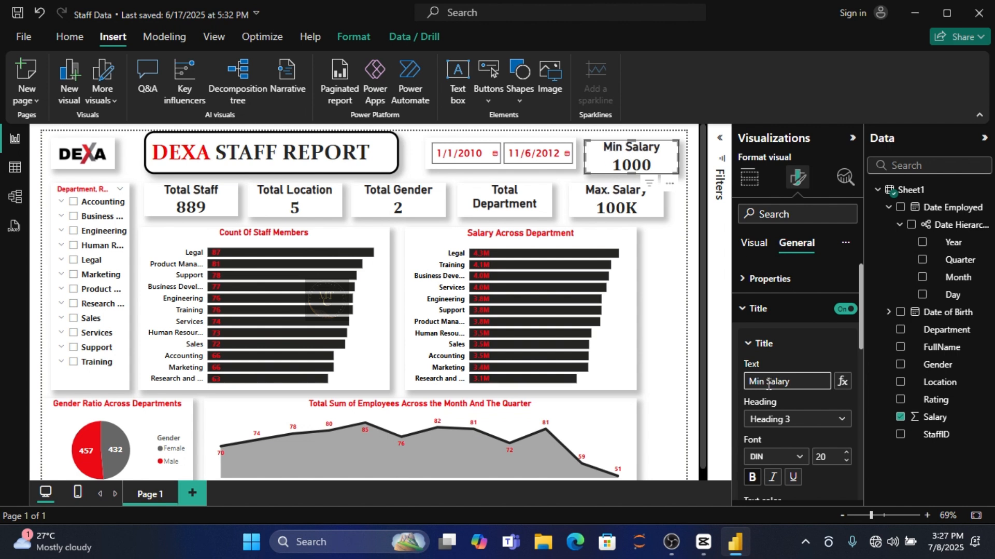
text(.)
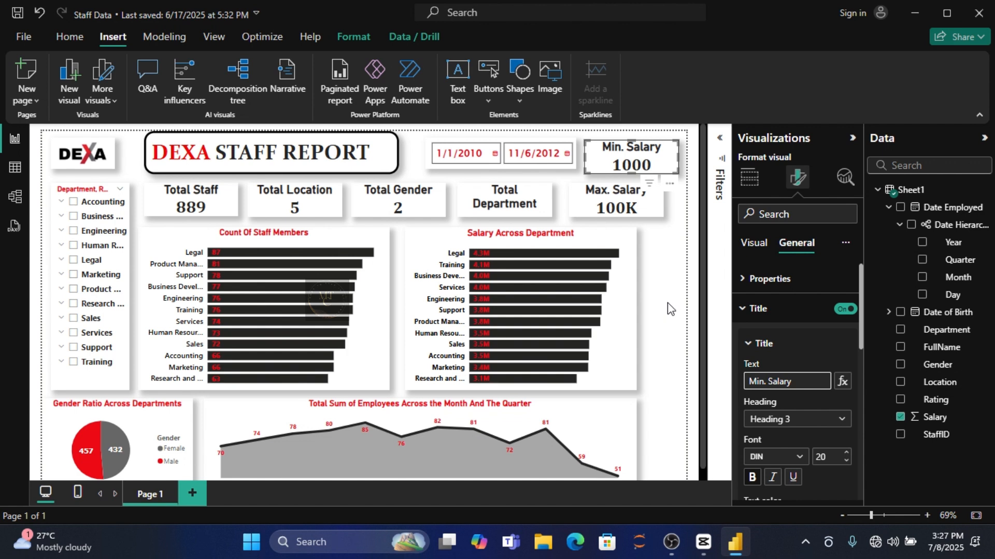
click(671, 309)
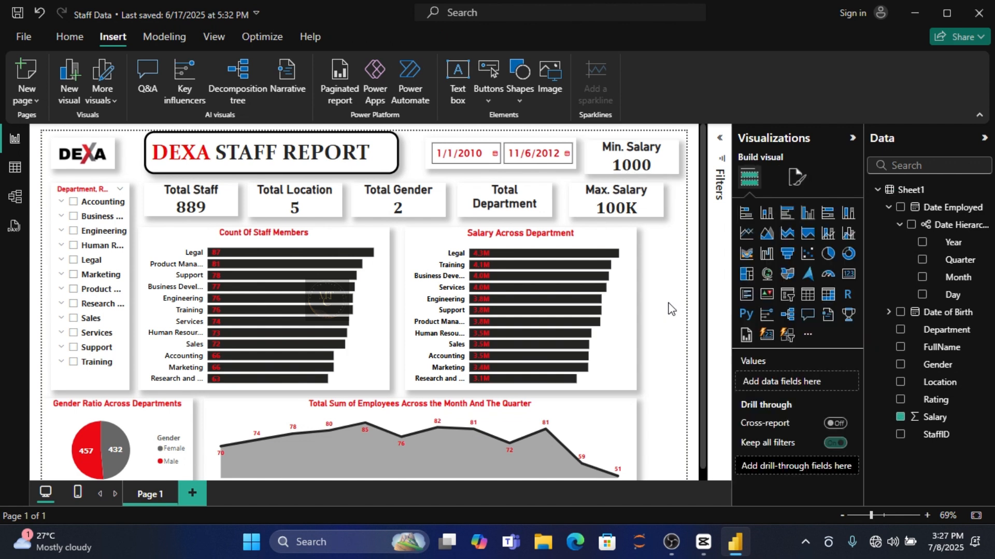
Widen the Salary Across Department chart and the monthly employee line chart so their right edges align with the Max. Salary card
click(631, 310)
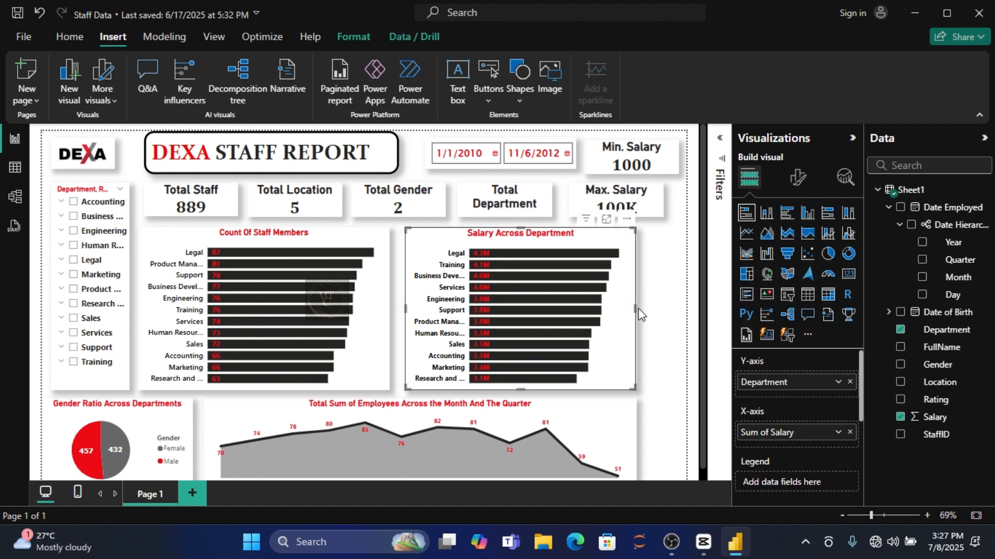
drag(635, 309, 665, 314)
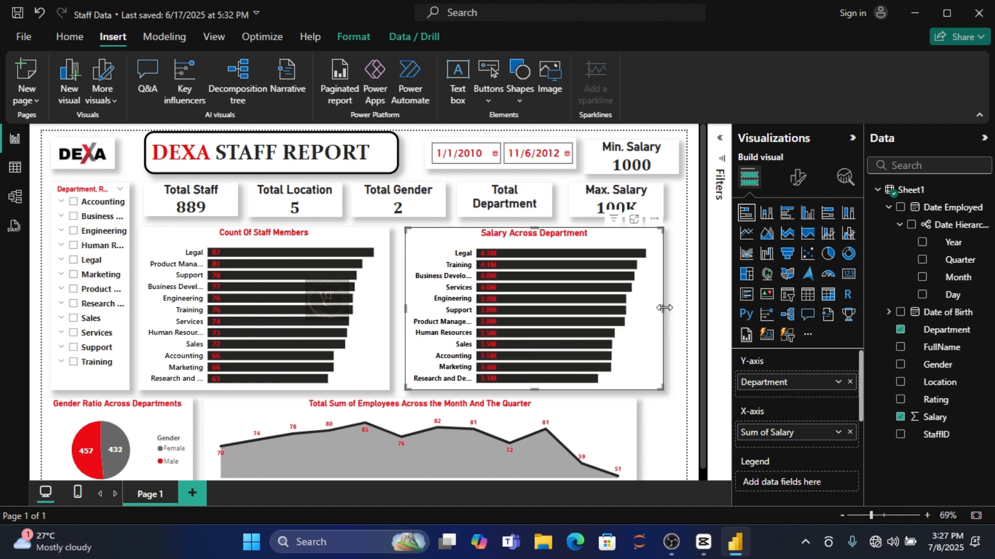
click(620, 434)
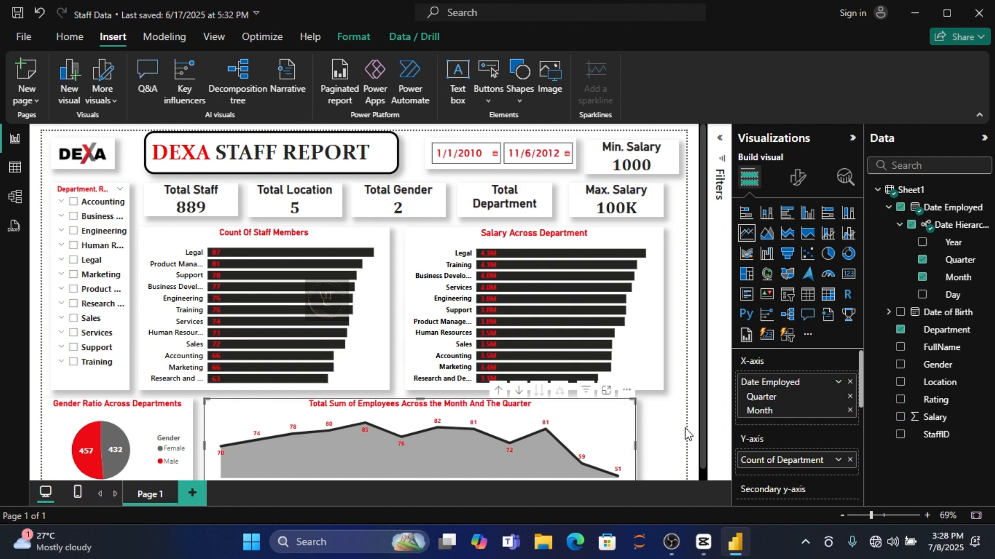
scroll(707, 445, down, 1)
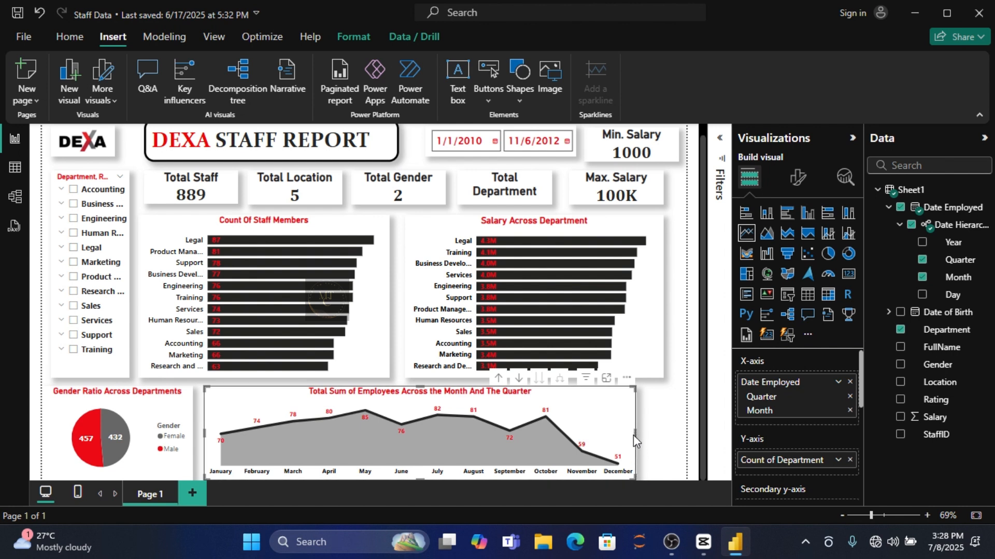
drag(635, 434, 663, 434)
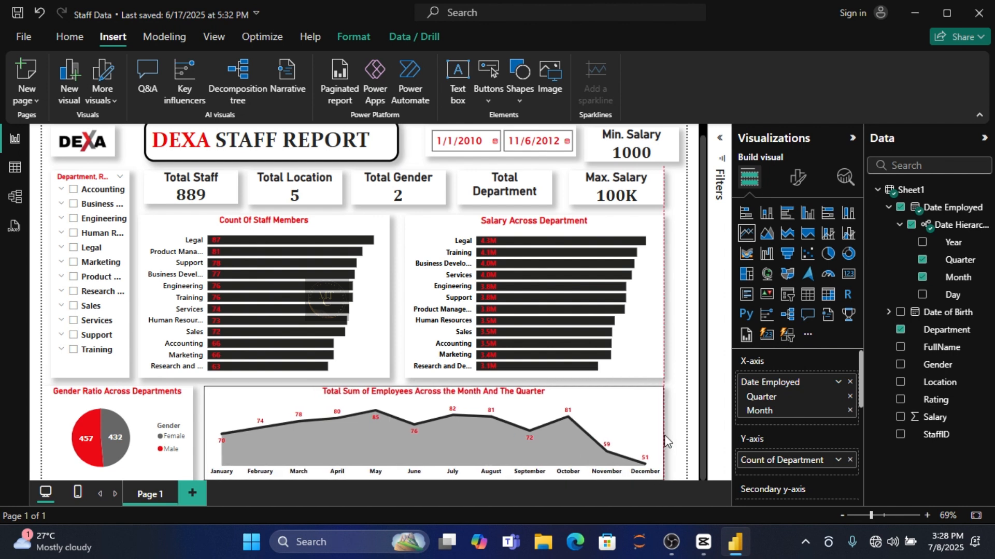
click(414, 148)
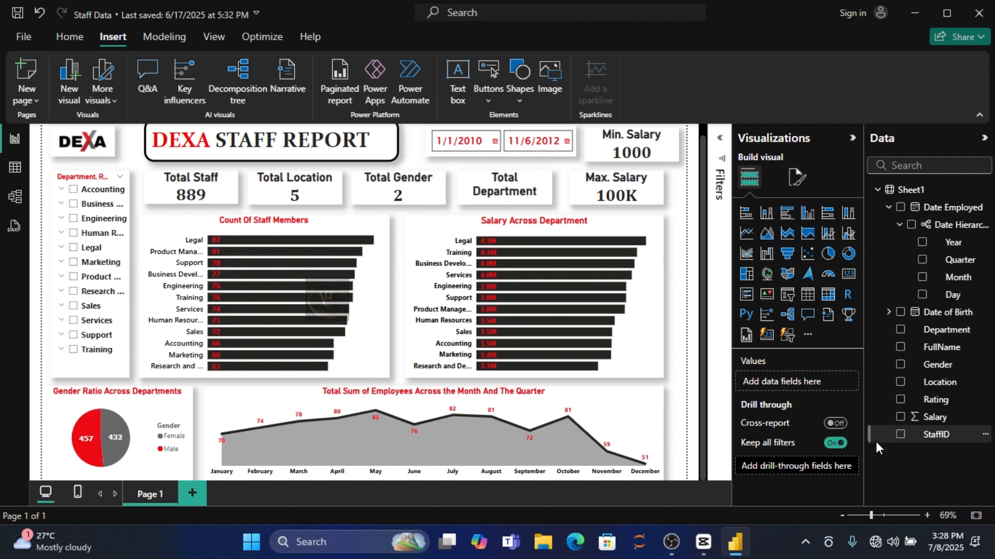
click(864, 515)
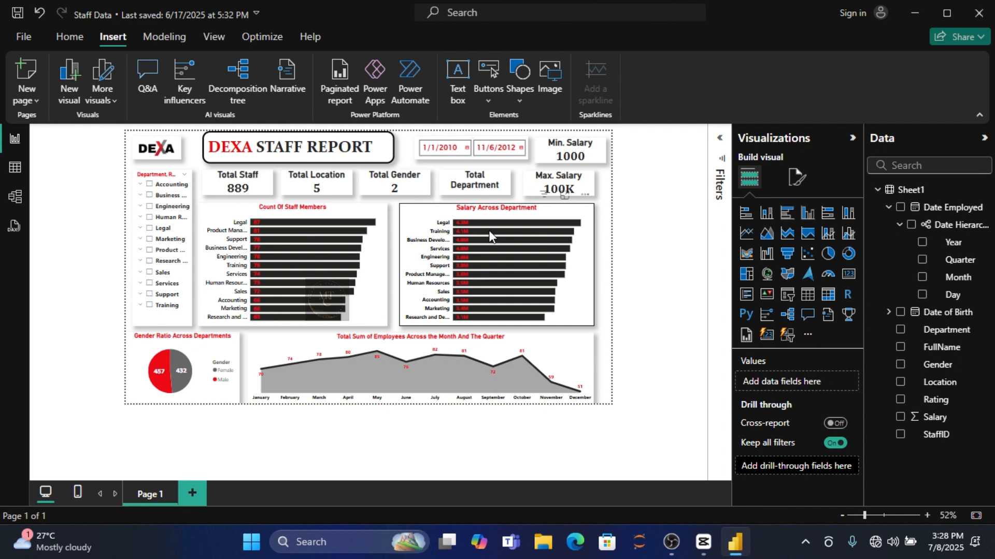
mouse_move(490, 237)
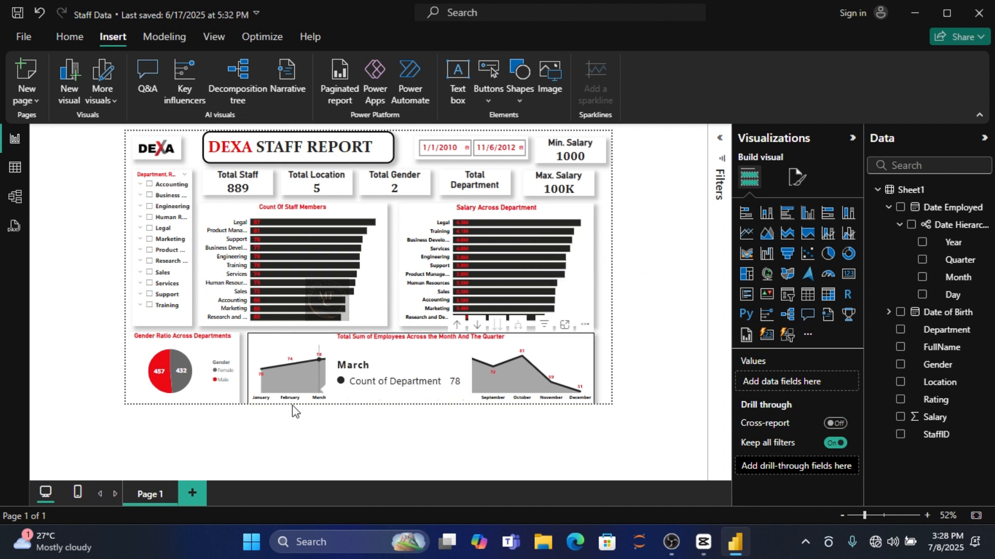